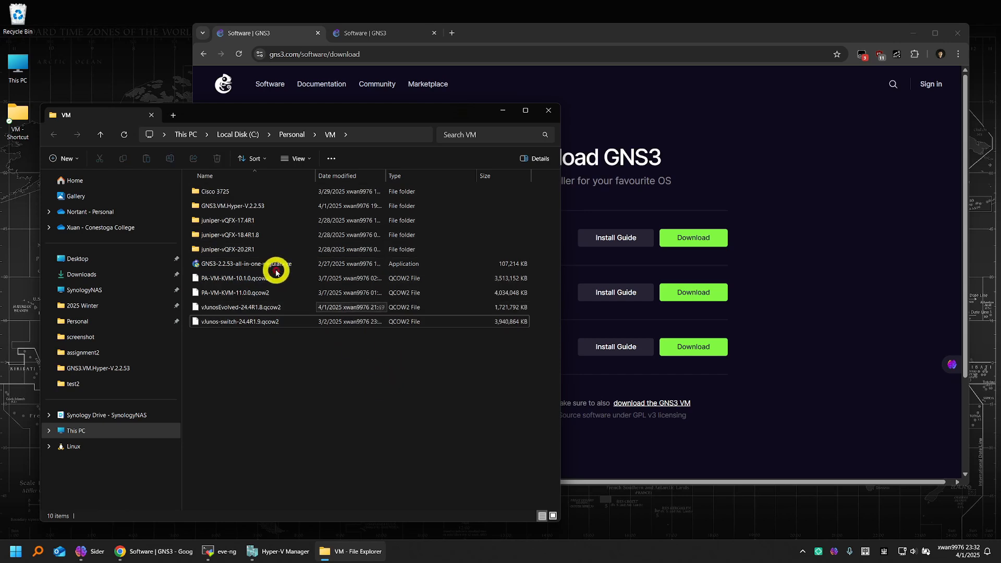
Step: Try to download the Windows GNS3 installer from the GNS3 download page and dismiss the account prompt
{"action": "left_click", "coordinate": [275, 264]}
{"action": "left_click", "coordinate": [514, 43]}
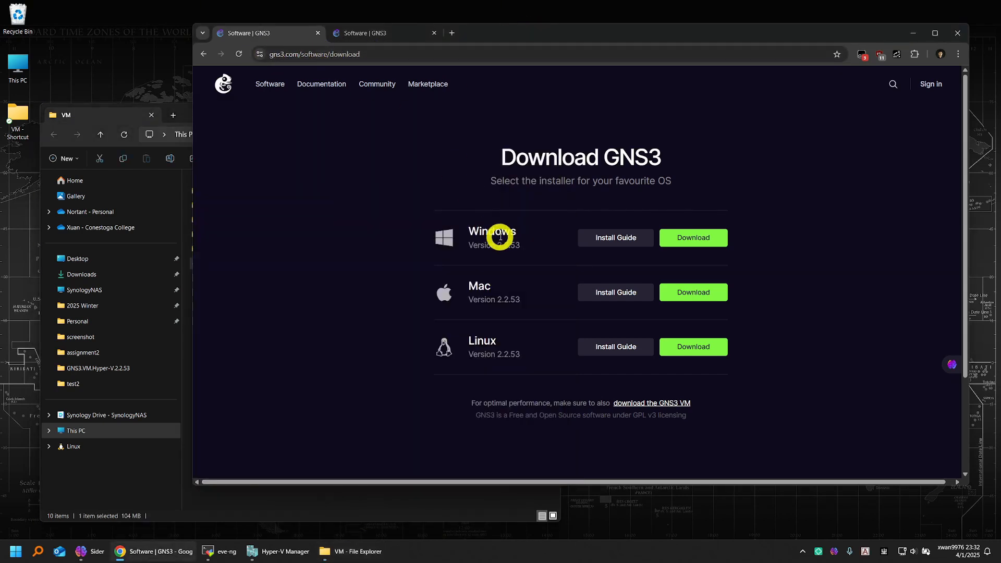
{"action": "left_click", "coordinate": [689, 241]}
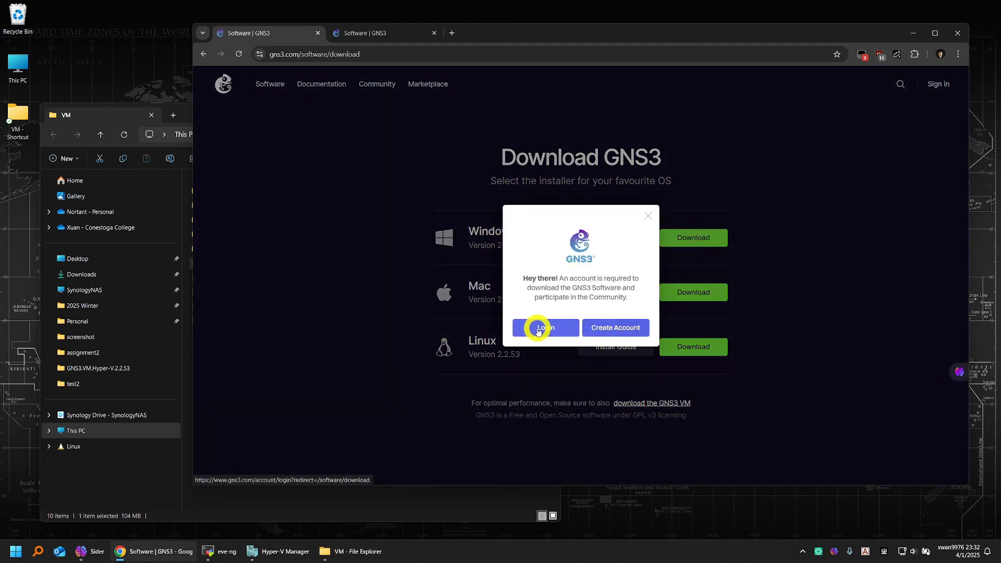
{"action": "left_click", "coordinate": [754, 291]}
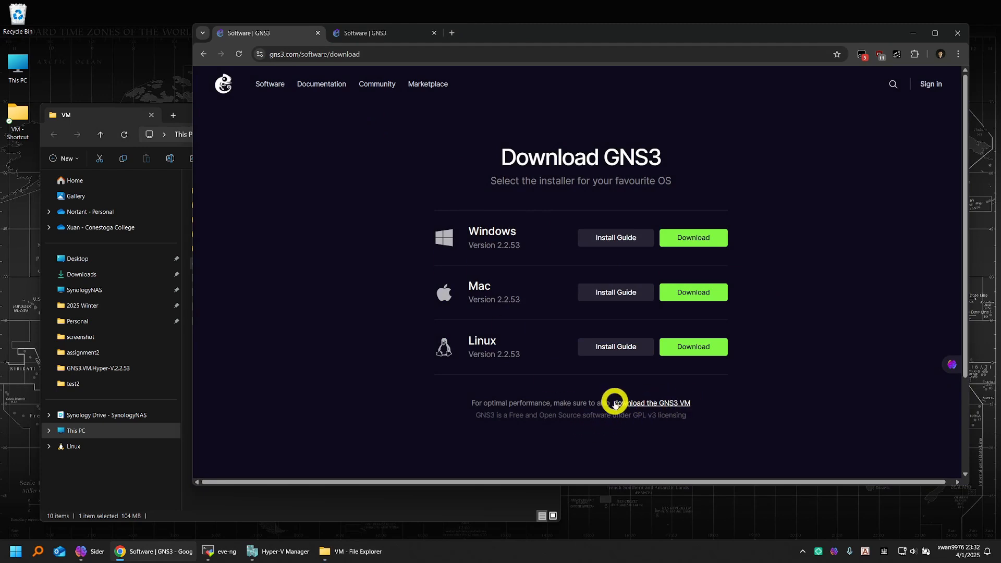
Step: Open the GNS3 VM download page in a separate browser tab and download the Microsoft Hyper-V version
{"action": "middle_click", "coordinate": [665, 404]}
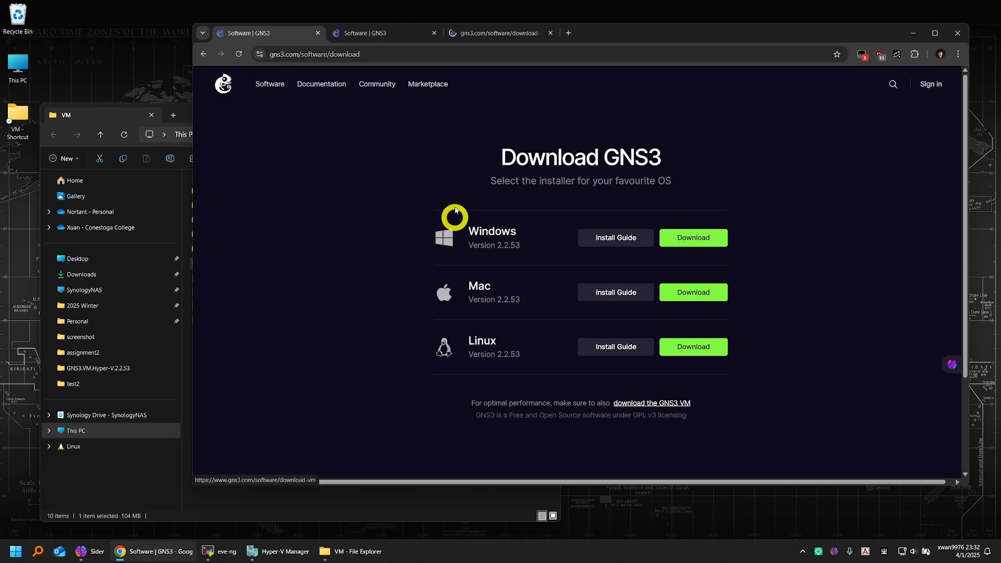
{"action": "middle_click", "coordinate": [415, 36]}
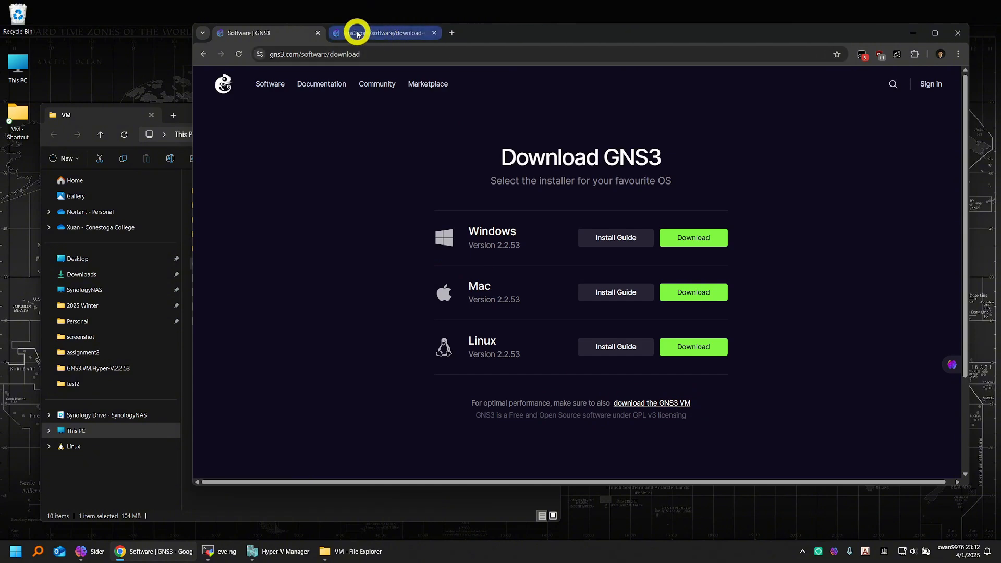
{"action": "left_click", "coordinate": [352, 36]}
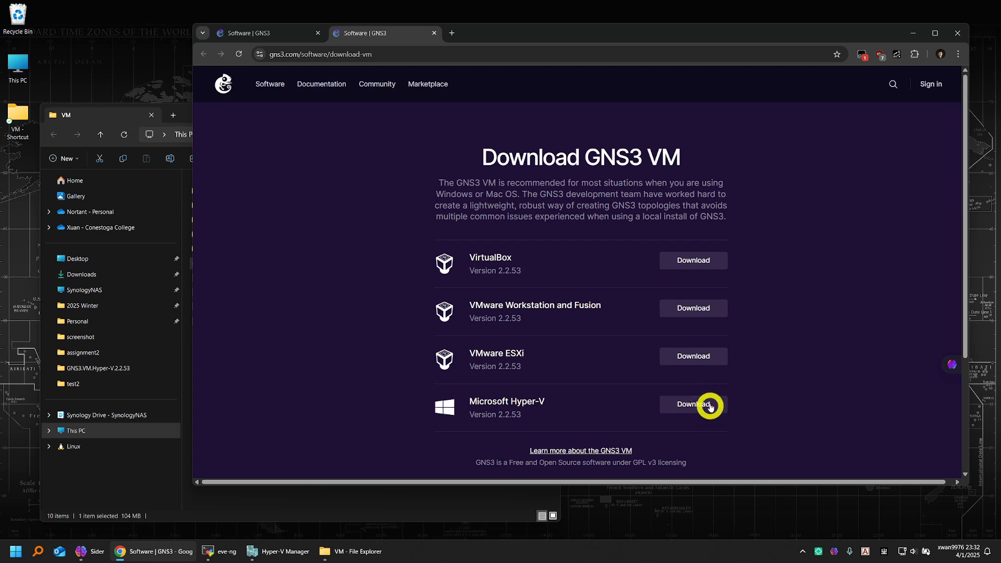
{"action": "left_click", "coordinate": [692, 408]}
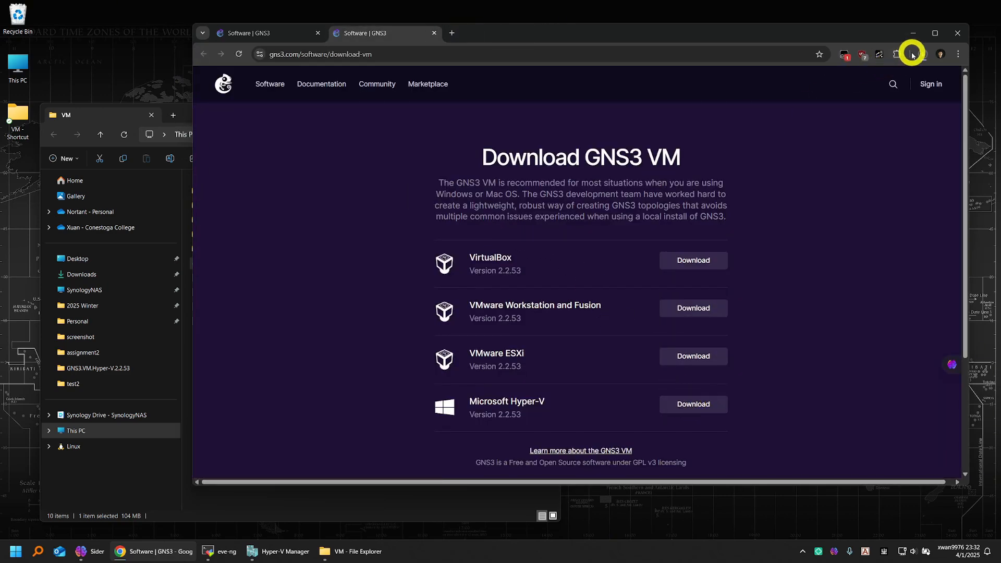
Step: Look through the contents of the GNS3.VM.Hyper-V.2.2.53 folder in File Explorer and return to the VM folder
{"action": "left_click", "coordinate": [112, 108]}
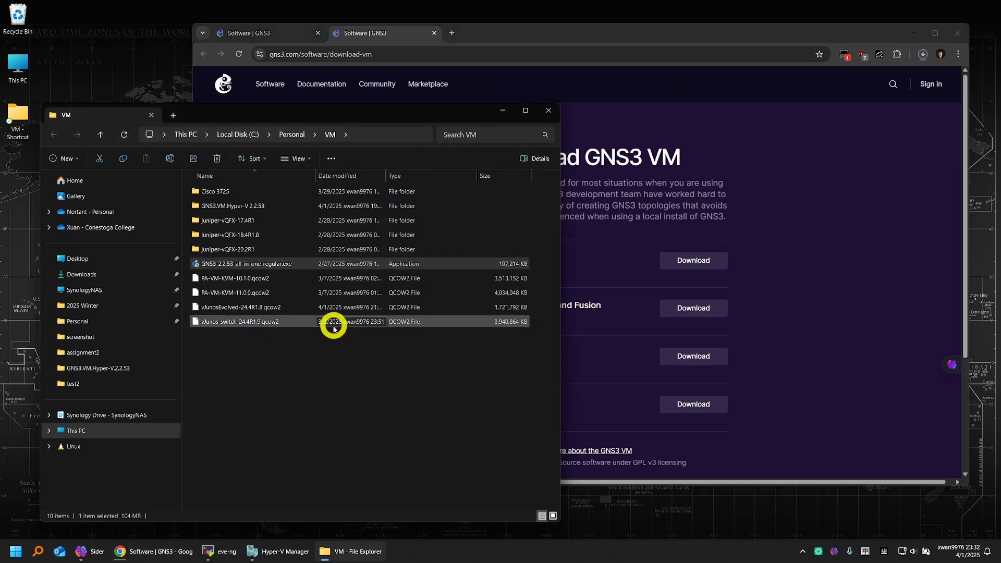
{"action": "left_click", "coordinate": [259, 210]}
{"action": "double_click", "coordinate": [259, 210]}
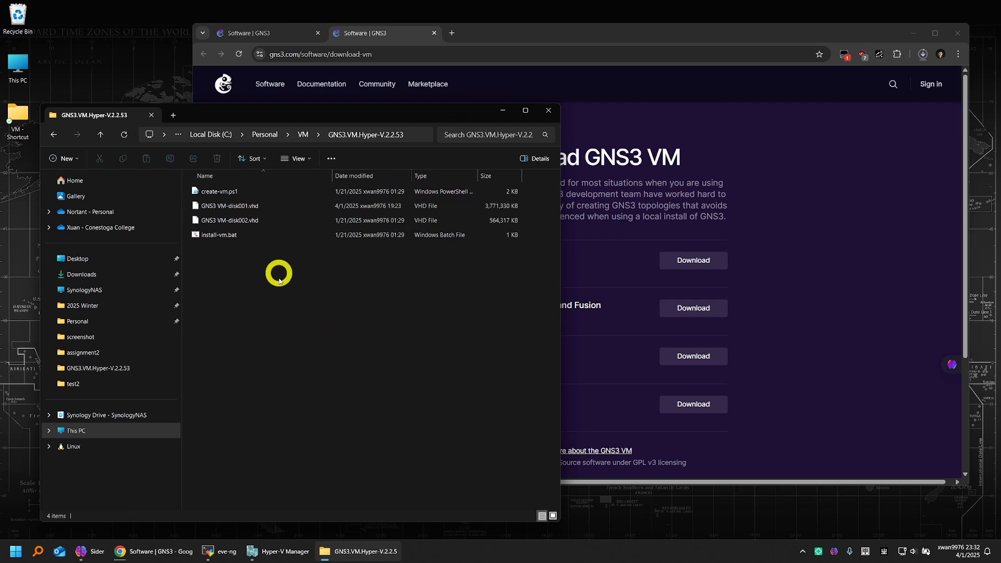
{"action": "key", "text": "alt+Left"}
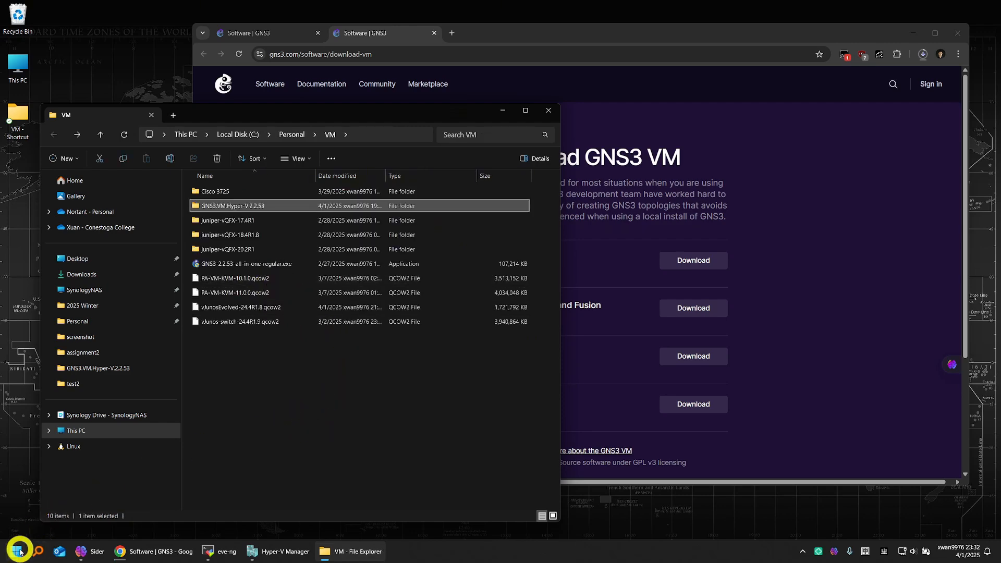
Step: Check in Windows Features that Hyper-V with its Management Tools and Platform is enabled, leaving the settings unchanged
{"action": "left_click", "coordinate": [16, 552]}
{"action": "type", "text": "featu"}
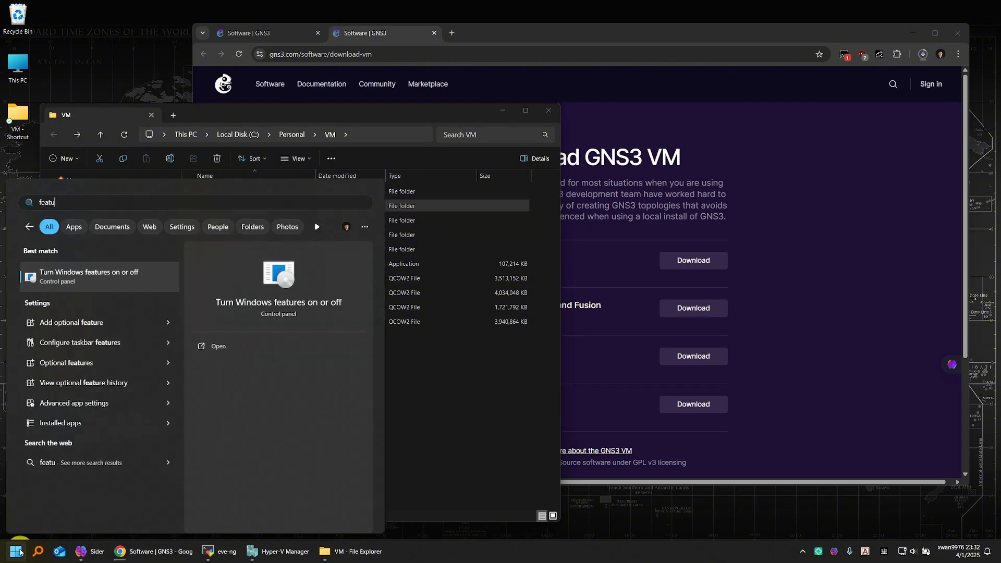
{"action": "left_click", "coordinate": [103, 277]}
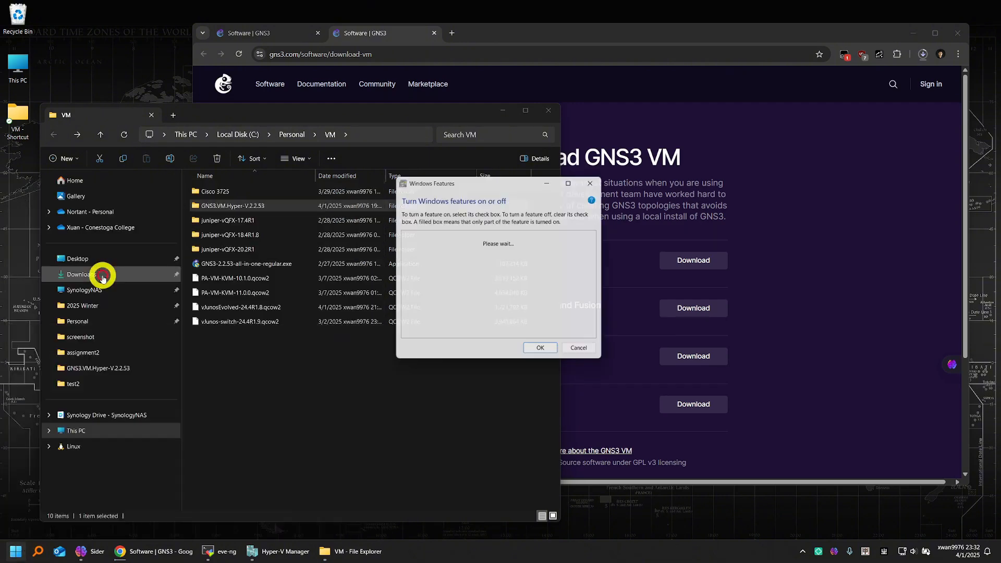
{"action": "left_click_drag", "start_coordinate": [446, 178], "coordinate": [300, 259]}
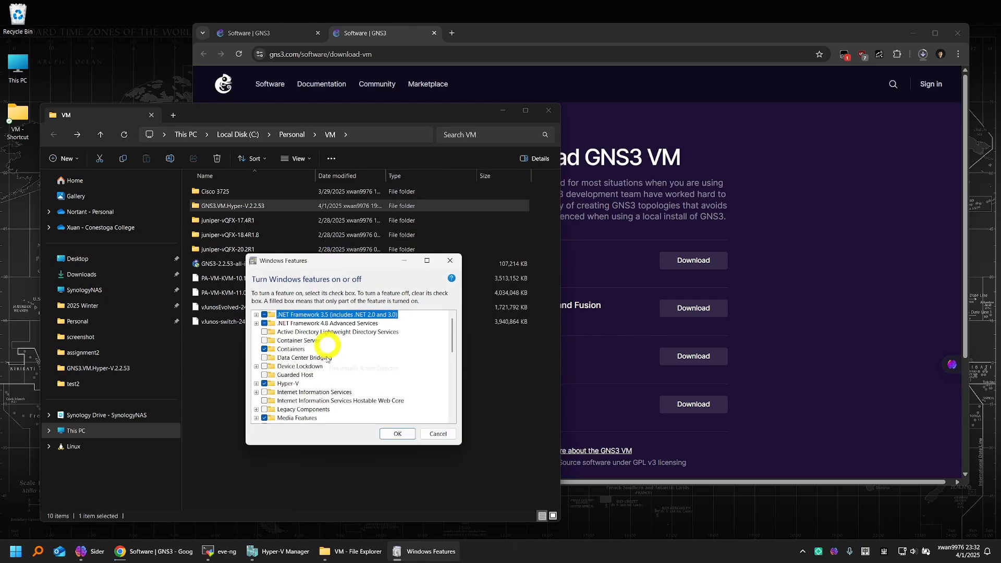
{"action": "left_click", "coordinate": [256, 385]}
{"action": "scroll", "coordinate": [398, 380], "scroll_direction": "down", "scroll_amount": 1}
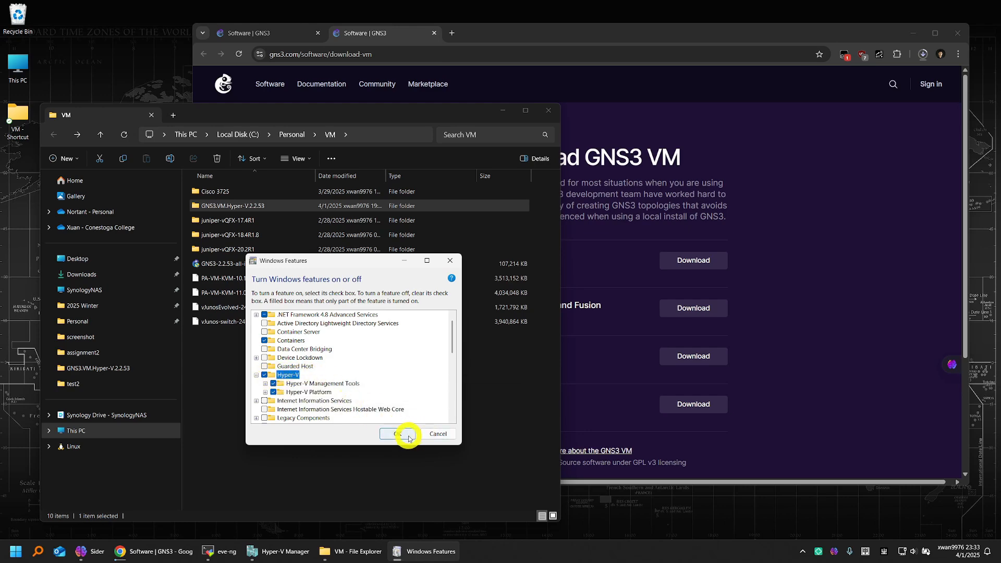
{"action": "left_click", "coordinate": [438, 435]}
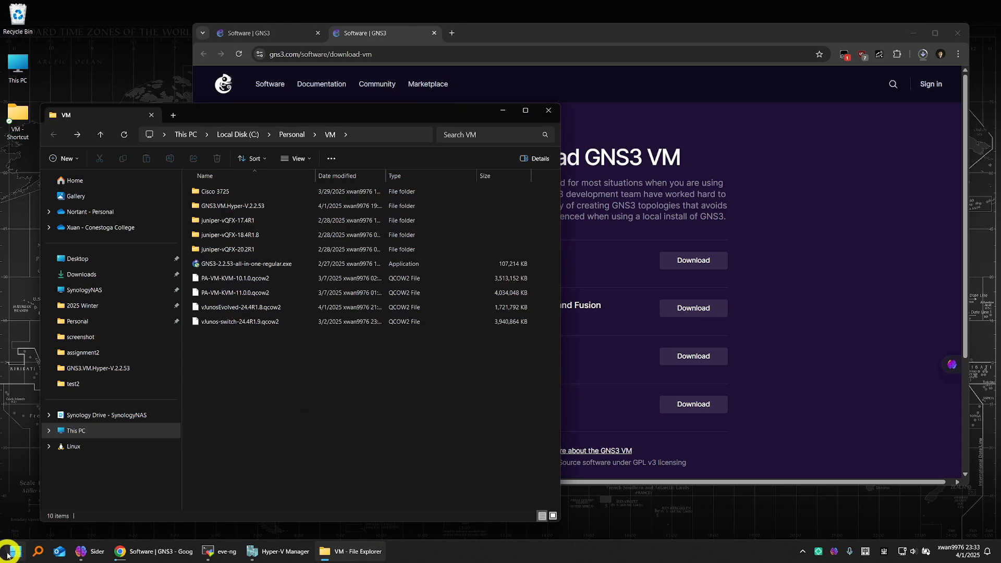
Step: Open Hyper-V Manager and check the two GNS3 VM disk files in the GNS3.VM.Hyper-V.2.2.53 folder
{"action": "left_click", "coordinate": [11, 552]}
{"action": "left_click", "coordinate": [47, 396]}
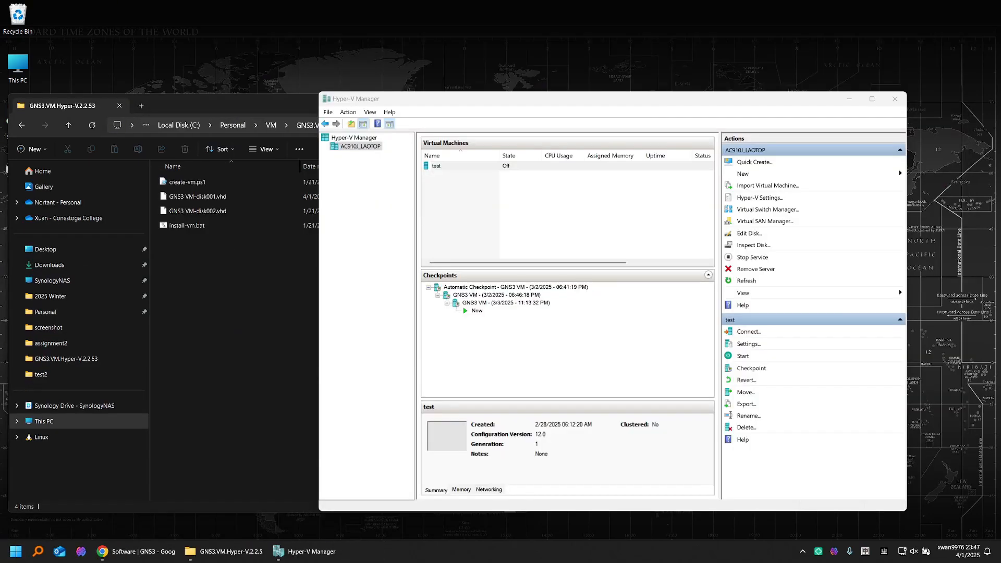
{"action": "left_click", "coordinate": [260, 307]}
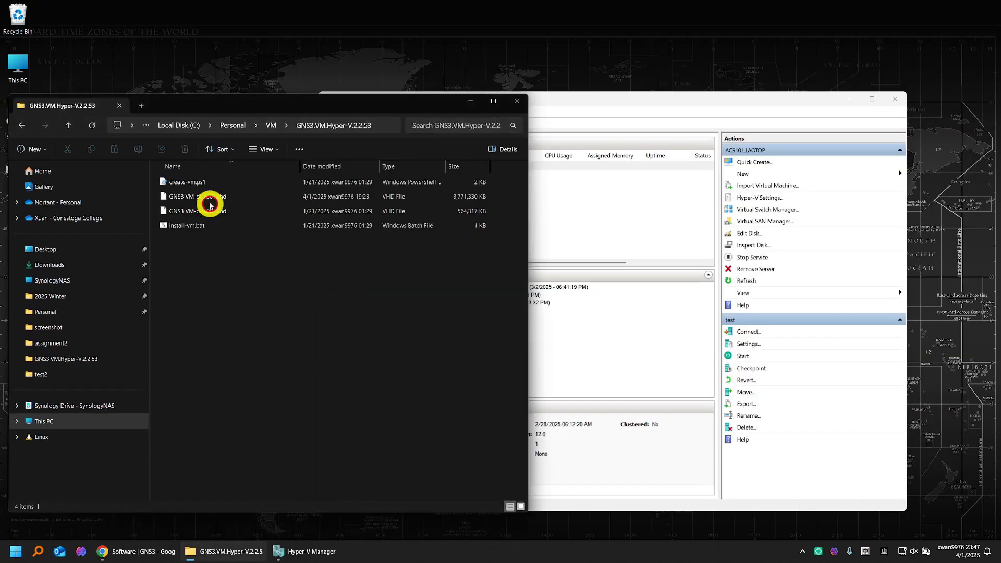
{"action": "left_click", "coordinate": [212, 197]}
{"action": "left_click", "coordinate": [231, 210]}
{"action": "left_click", "coordinate": [283, 294]}
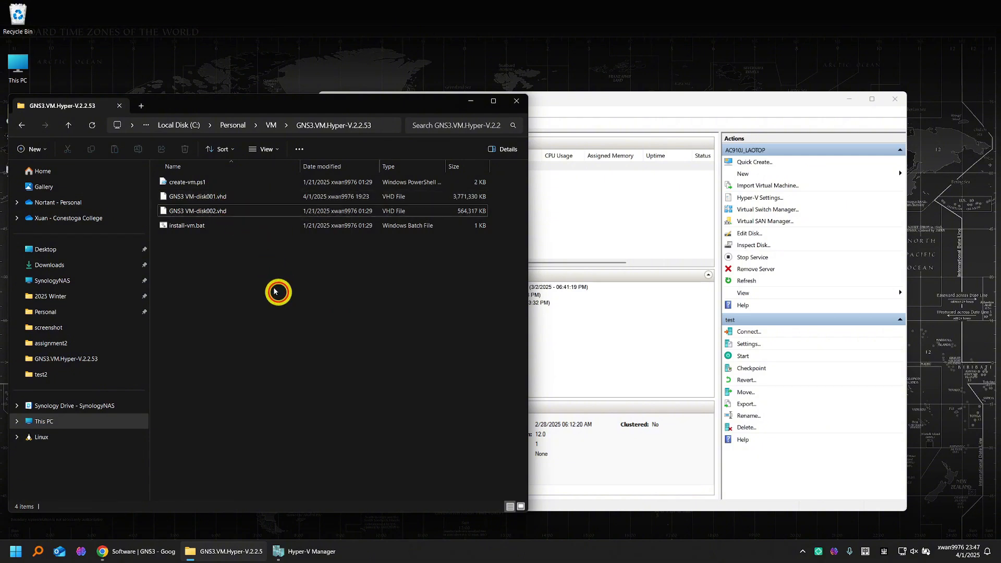
Step: Start a new virtual machine on the Hyper-V host, name it GNS3, and use Generation 1
{"action": "left_click", "coordinate": [593, 143]}
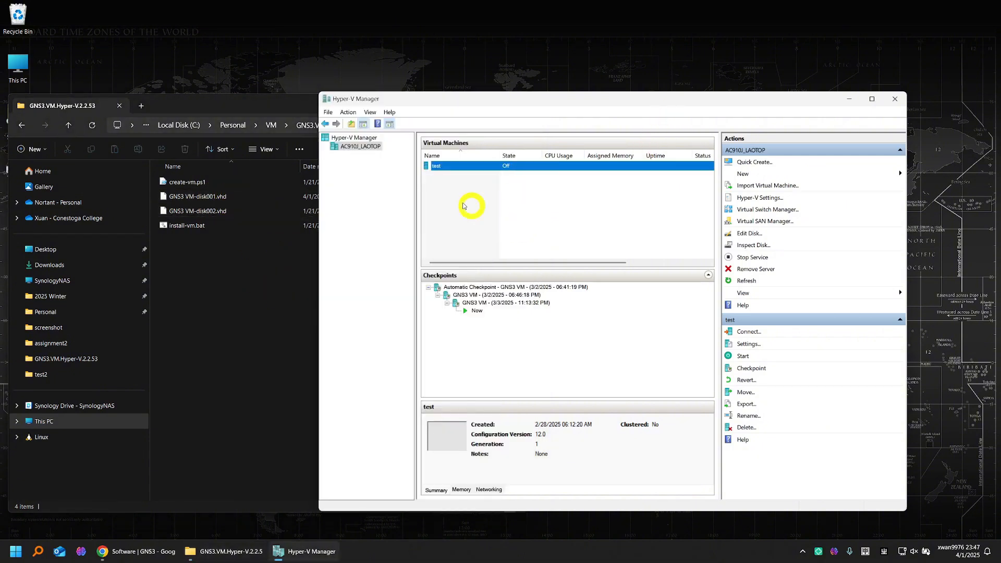
{"action": "left_click", "coordinate": [368, 147]}
{"action": "right_click", "coordinate": [367, 147]}
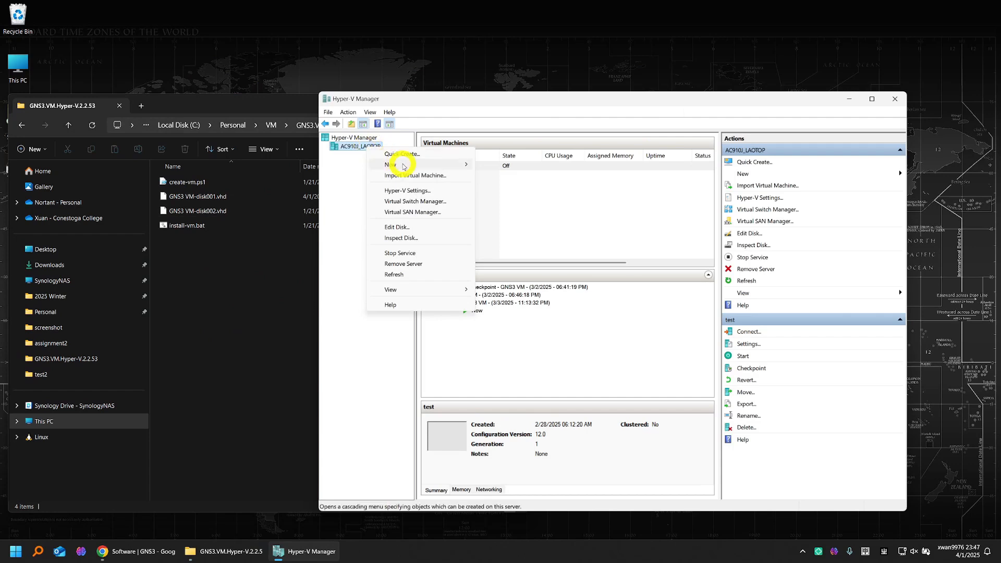
{"action": "mouse_move", "coordinate": [396, 164]}
{"action": "left_click", "coordinate": [513, 165]}
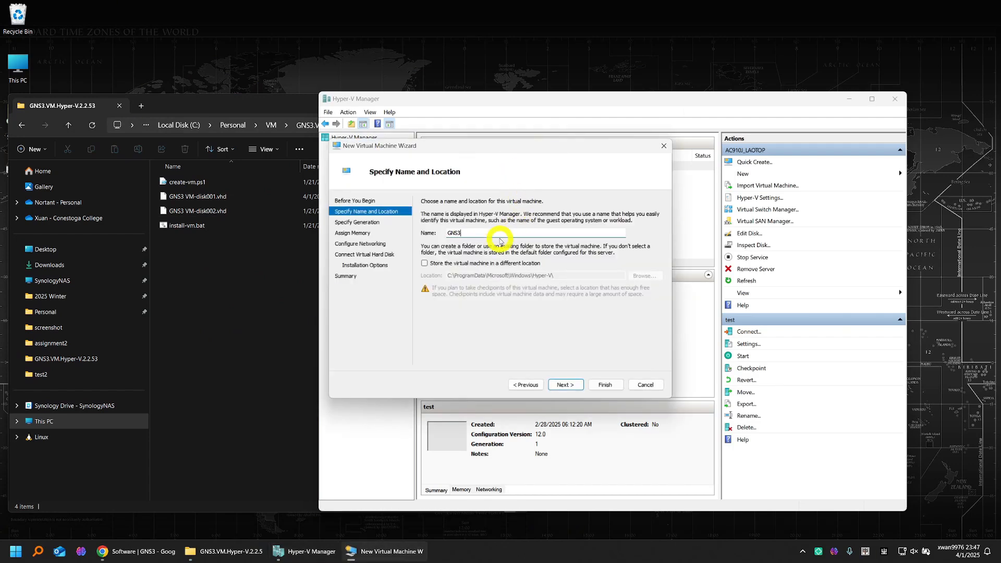
{"action": "left_click", "coordinate": [563, 386]}
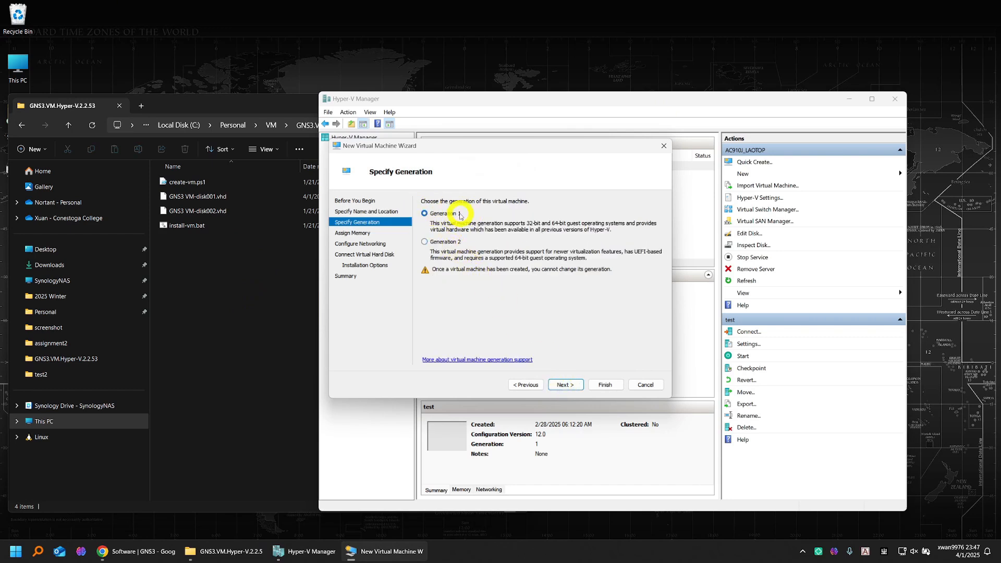
{"action": "left_click", "coordinate": [573, 385]}
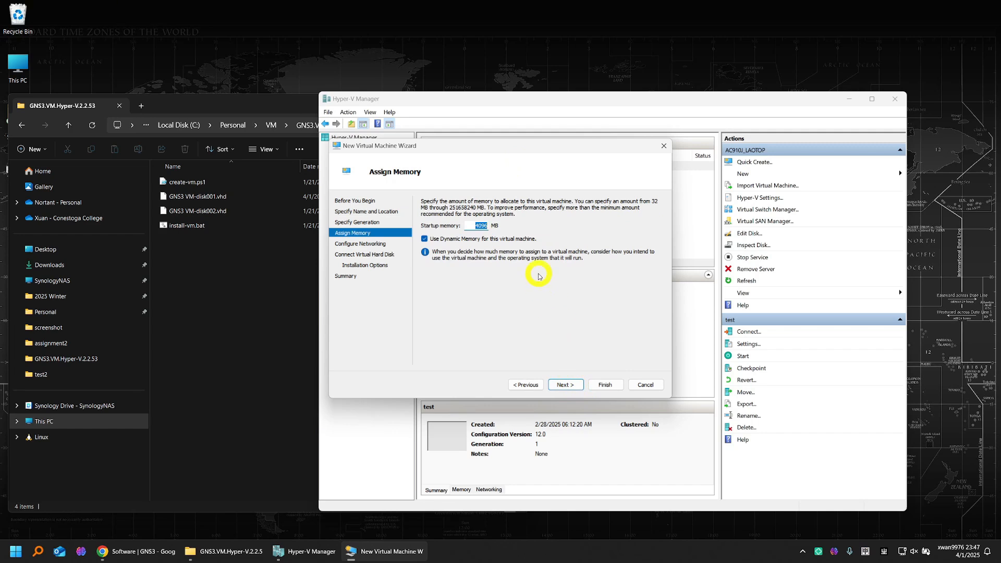
Step: Set the virtual machine's startup memory to 8192 MB and connect its network adapter to Default Switch
{"action": "type", "text": "8192"}
{"action": "left_click", "coordinate": [561, 384]}
{"action": "left_click", "coordinate": [516, 224]}
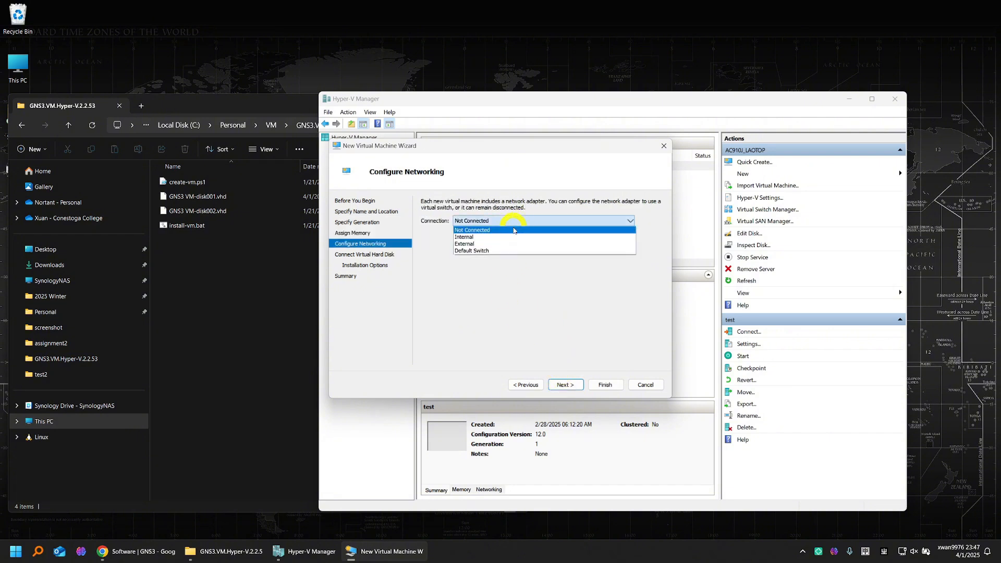
{"action": "left_click", "coordinate": [483, 249]}
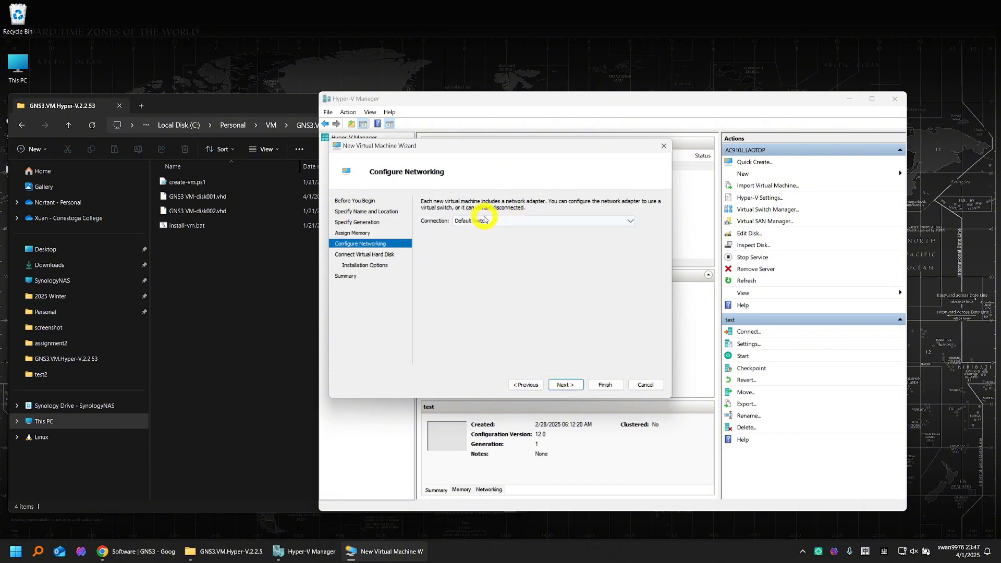
{"action": "left_click", "coordinate": [574, 385]}
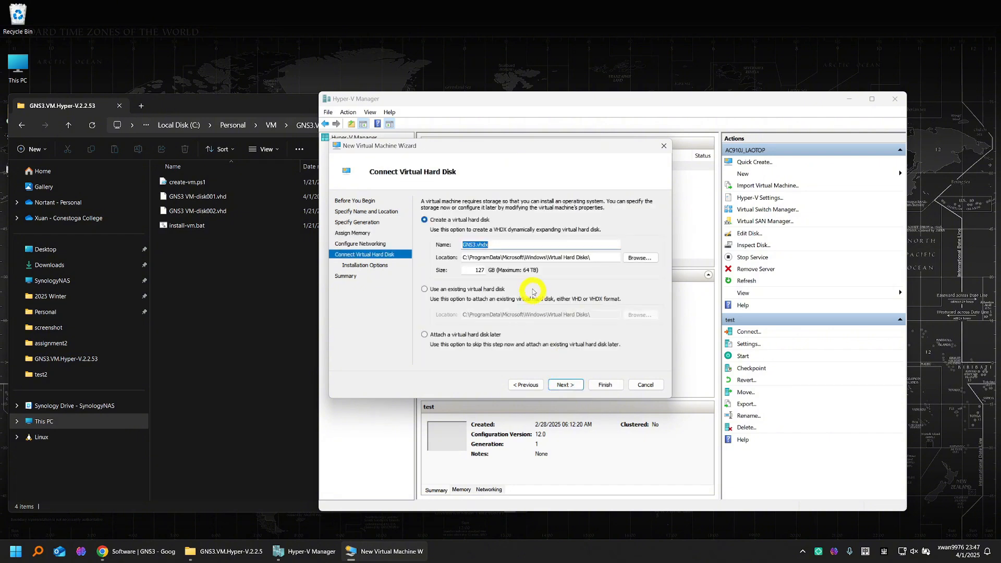
Step: Attach the existing disk GNS3 VM-disk001.vhd from the GNS3.VM.Hyper-V.2.2.53 folder and finish creating the virtual machine
{"action": "left_click", "coordinate": [424, 289]}
{"action": "left_click", "coordinate": [644, 316]}
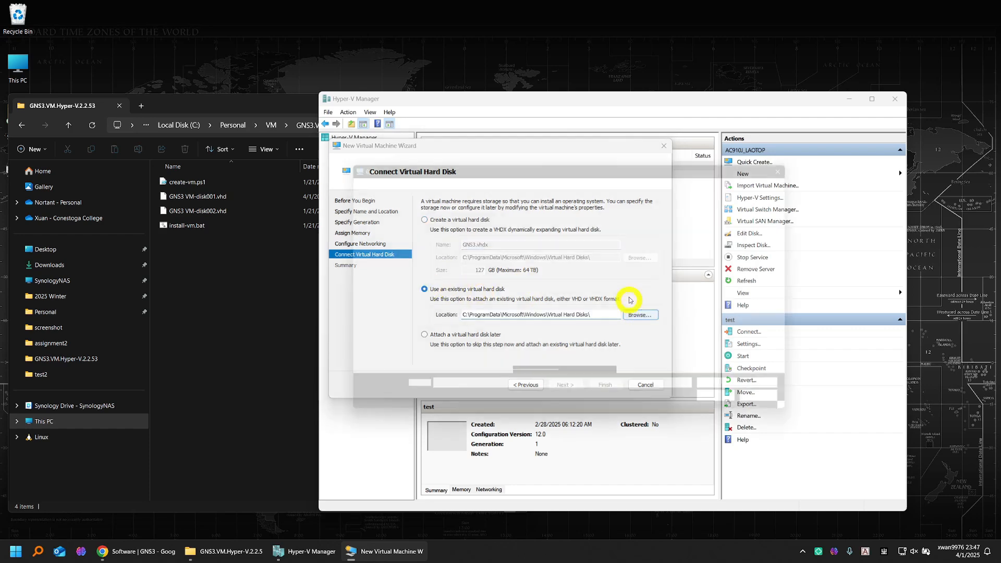
{"action": "left_click", "coordinate": [373, 298]}
{"action": "double_click", "coordinate": [539, 237]}
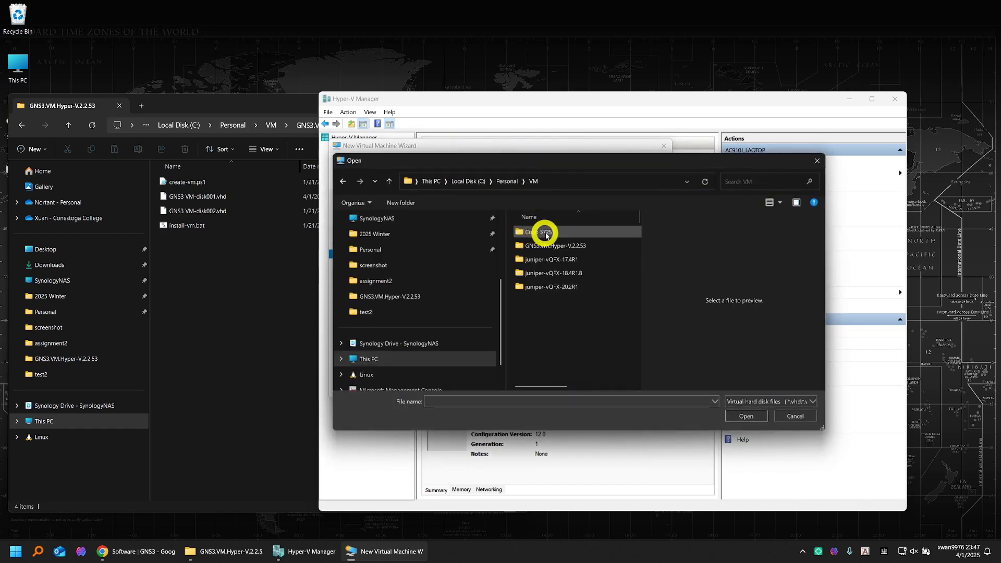
{"action": "double_click", "coordinate": [547, 244]}
{"action": "left_click", "coordinate": [573, 231]}
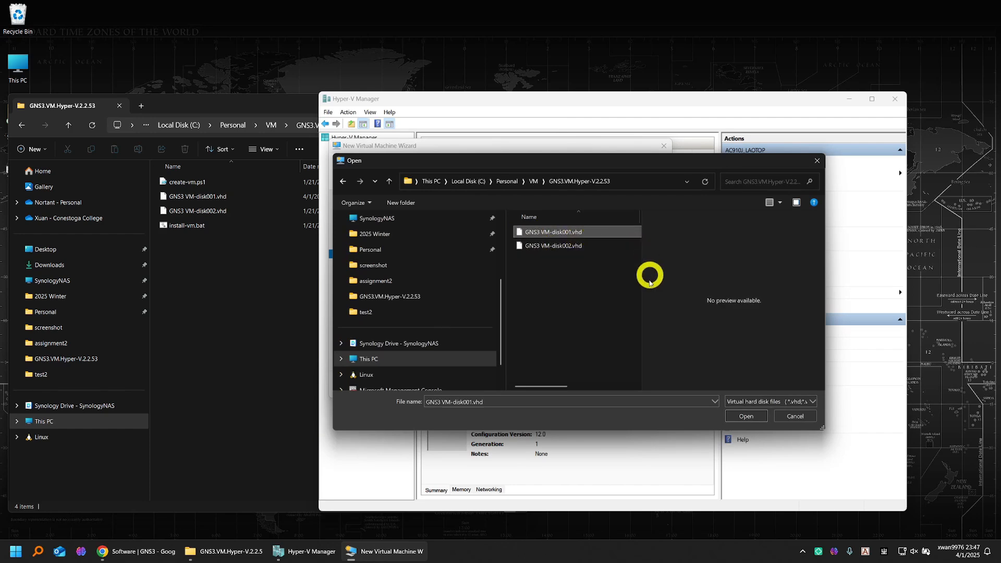
{"action": "left_click", "coordinate": [746, 415]}
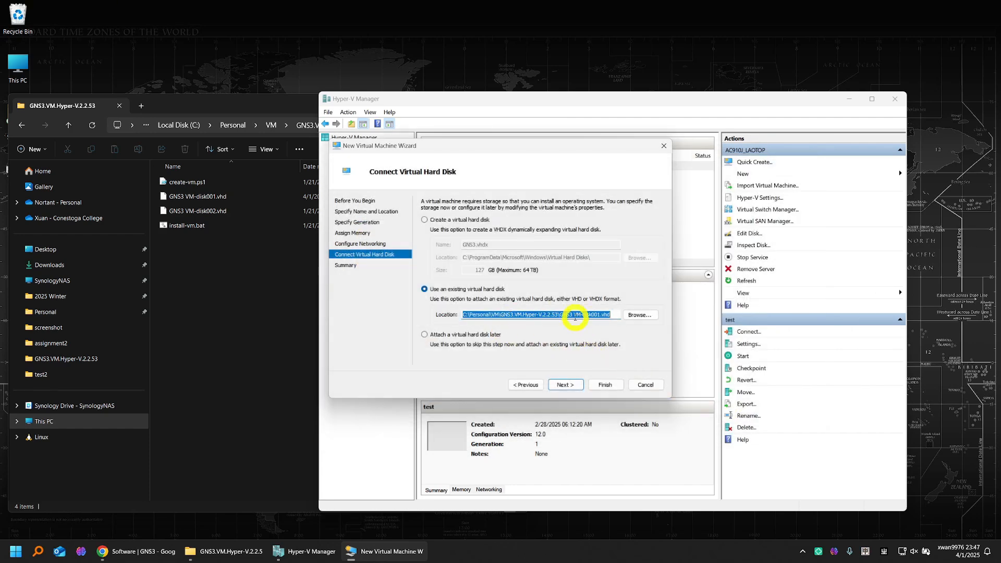
{"action": "left_click", "coordinate": [575, 385]}
{"action": "left_click", "coordinate": [605, 384]}
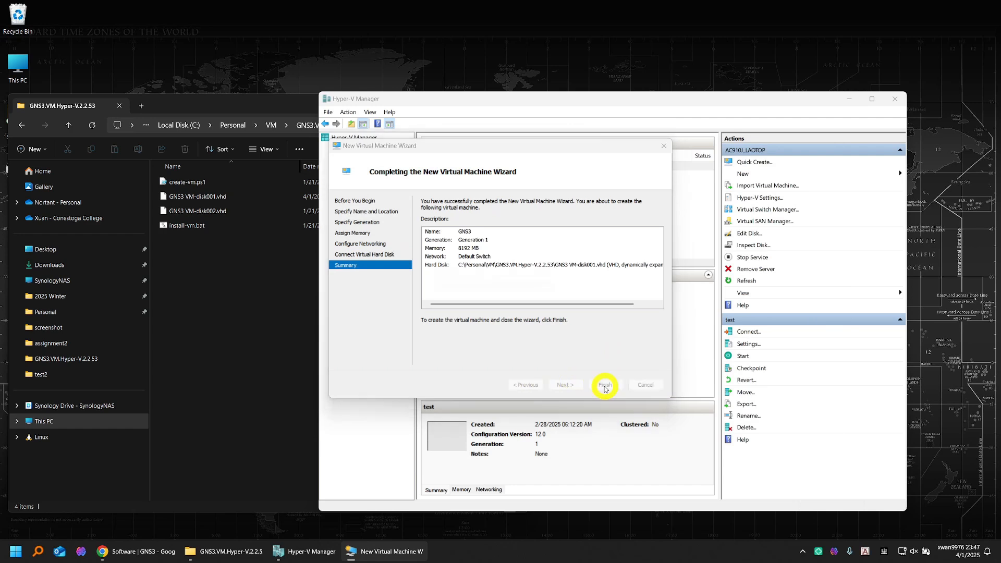
Step: Open the GNS3 virtual machine's settings and check the hard drive attached to IDE Controller 0
{"action": "left_click", "coordinate": [451, 165]}
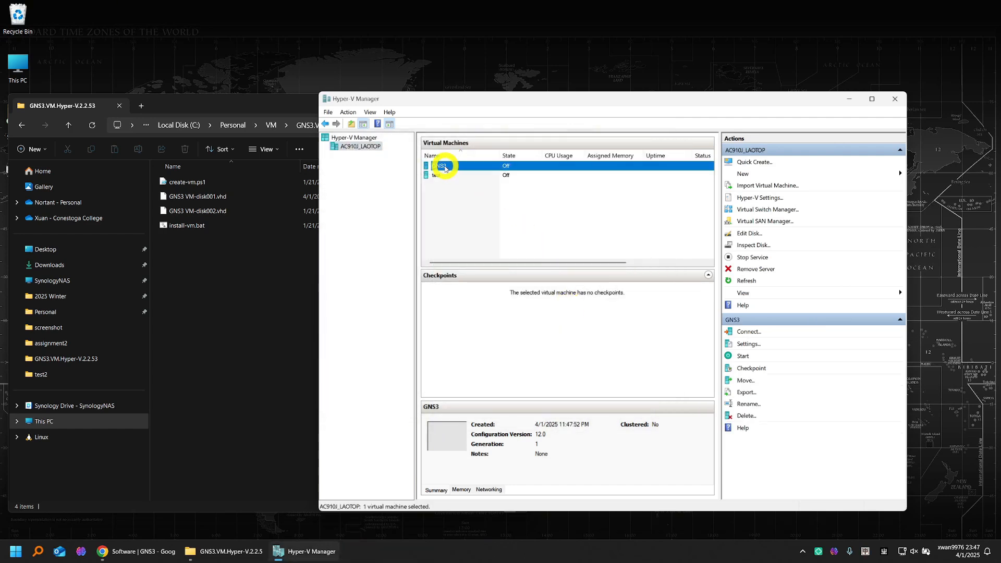
{"action": "right_click", "coordinate": [484, 168]}
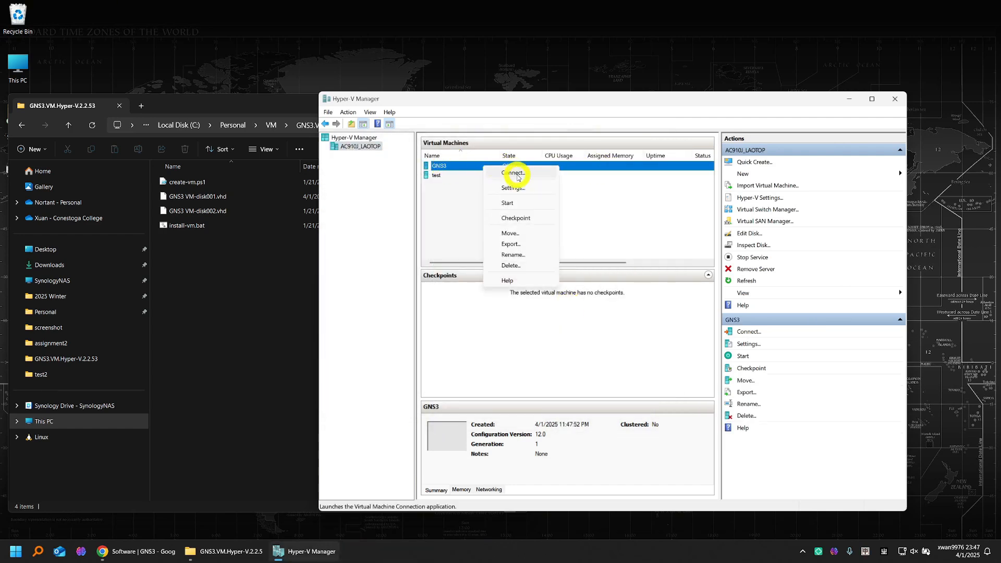
{"action": "left_click", "coordinate": [510, 186]}
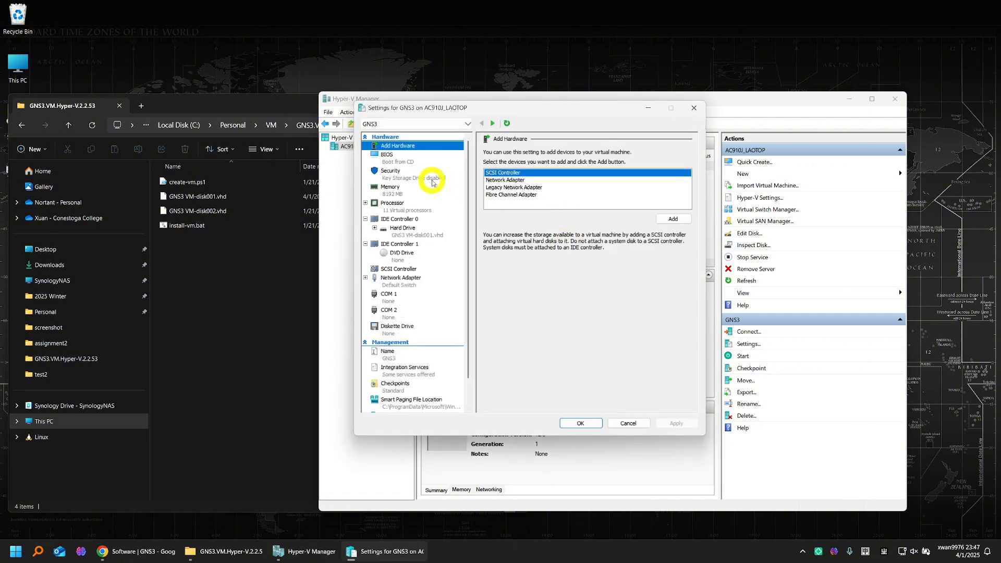
{"action": "left_click", "coordinate": [391, 158]}
{"action": "left_click", "coordinate": [425, 172]}
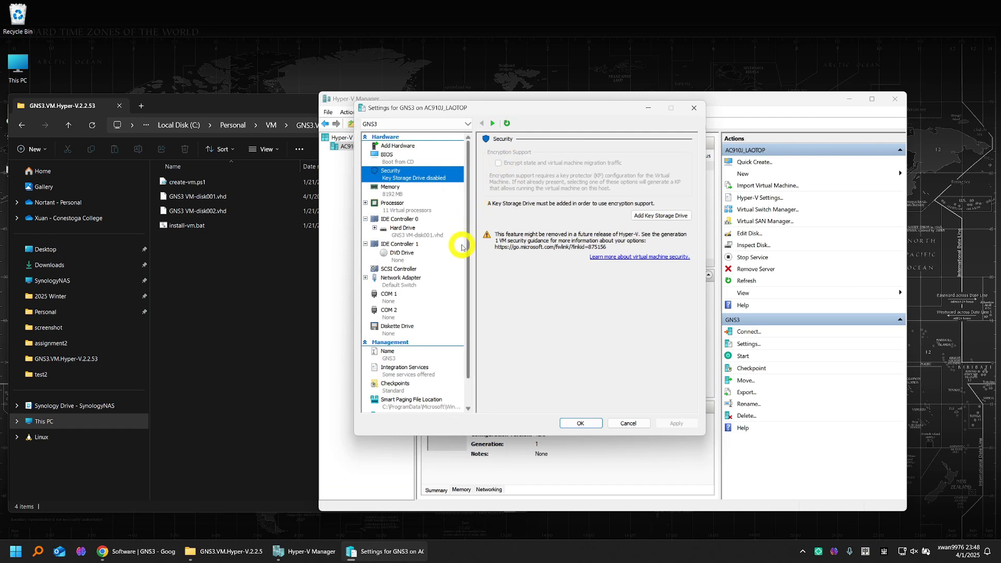
{"action": "left_click", "coordinate": [403, 245]}
{"action": "left_click", "coordinate": [406, 220]}
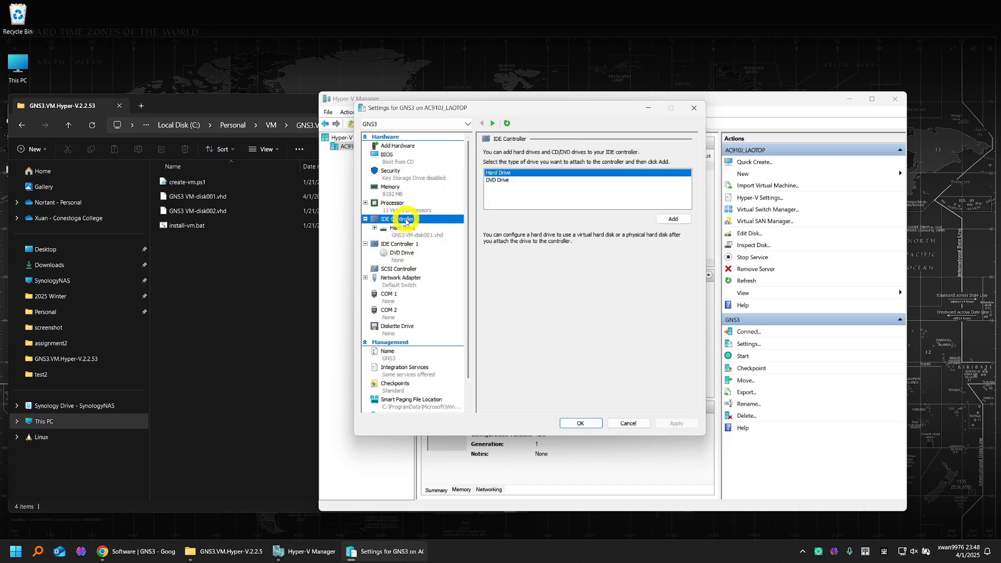
{"action": "left_click", "coordinate": [427, 237]}
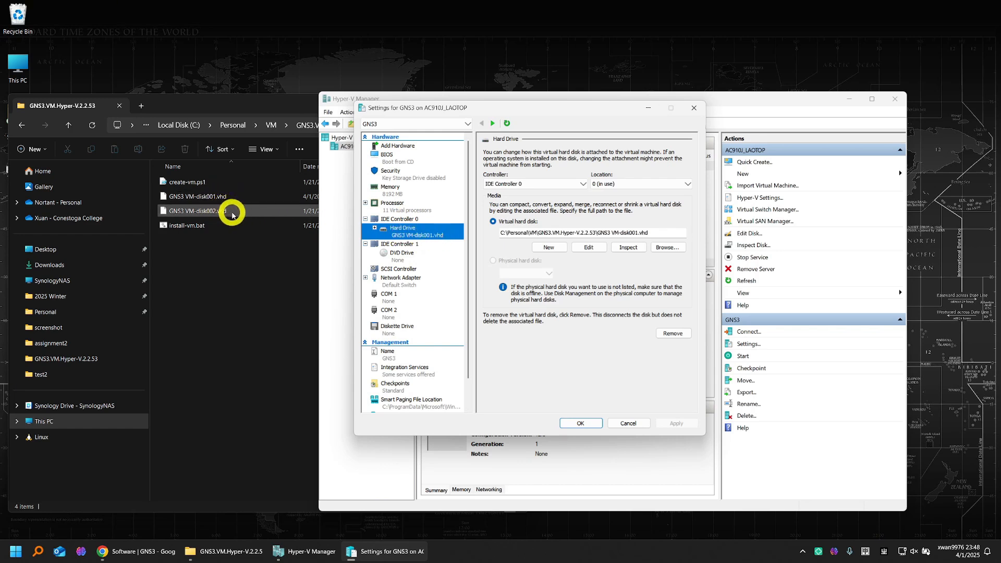
Step: Add a second hard drive to IDE Controller 0 using GNS3 VM-disk002.vhd from the GNS3.VM.Hyper-V.2.2.53 folder, and save the settings
{"action": "left_click", "coordinate": [404, 220]}
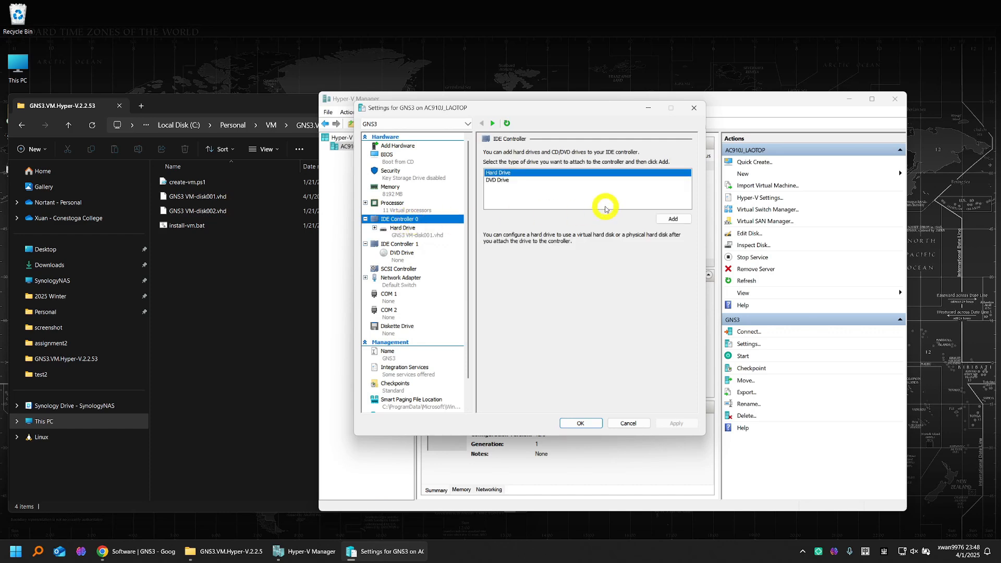
{"action": "left_click", "coordinate": [672, 219]}
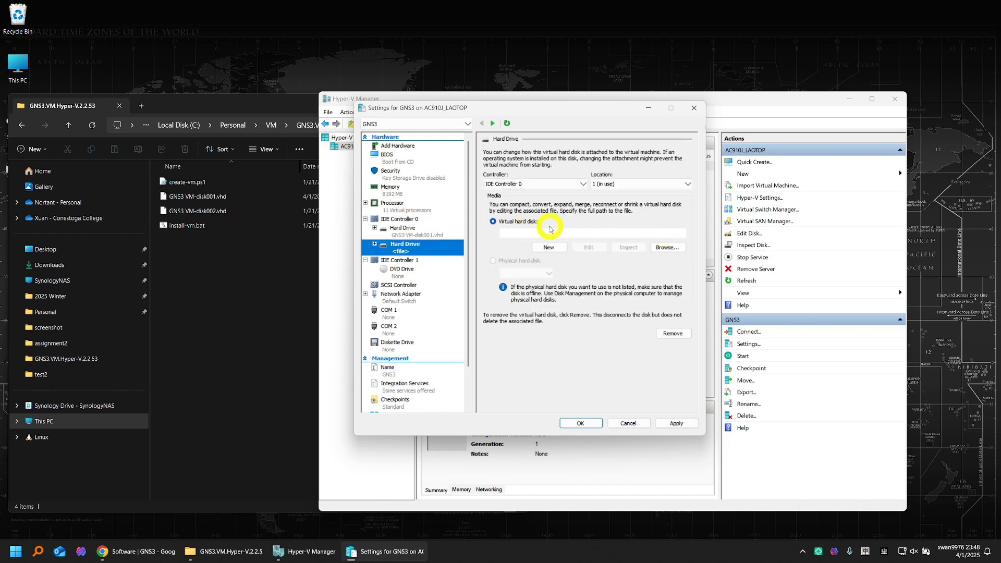
{"action": "left_click", "coordinate": [666, 248]}
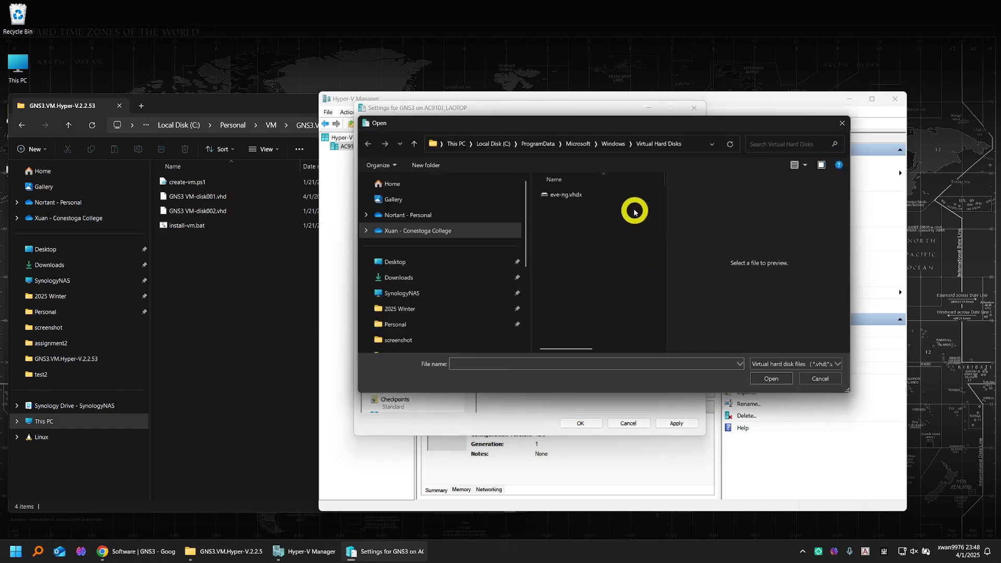
{"action": "left_click", "coordinate": [421, 268]}
{"action": "double_click", "coordinate": [569, 196]}
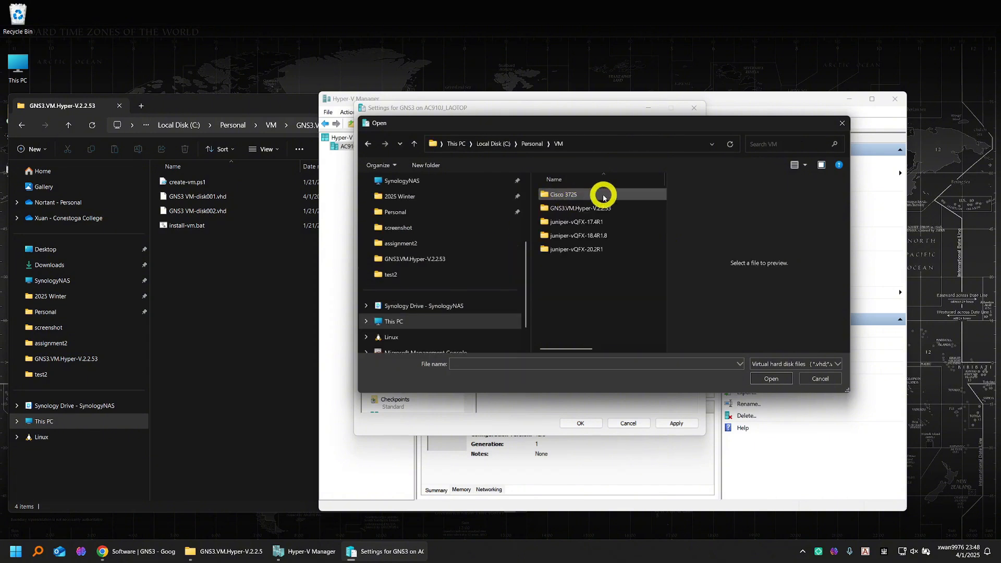
{"action": "double_click", "coordinate": [598, 207]}
{"action": "left_click", "coordinate": [600, 209]}
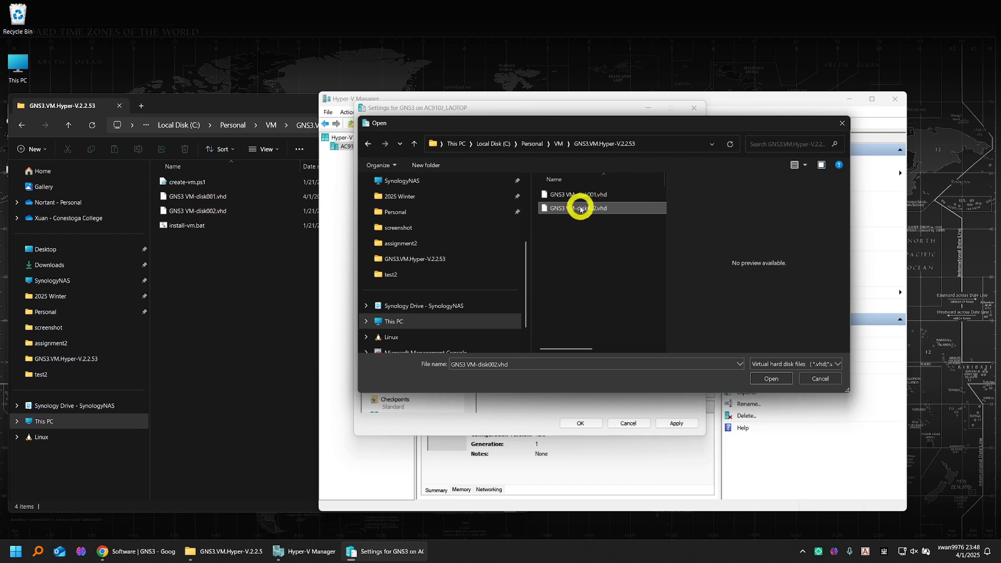
{"action": "left_click", "coordinate": [770, 378]}
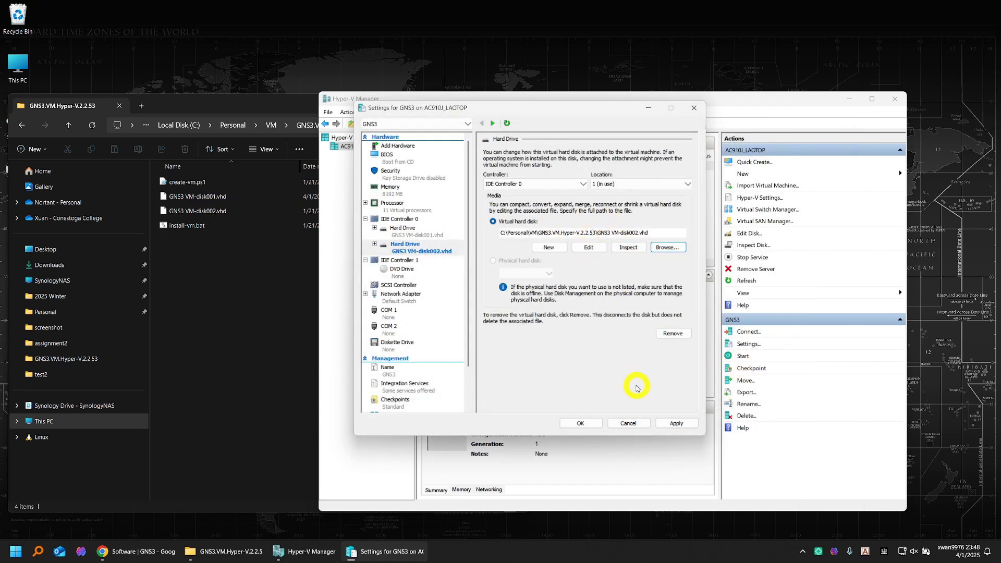
{"action": "left_click", "coordinate": [584, 423]}
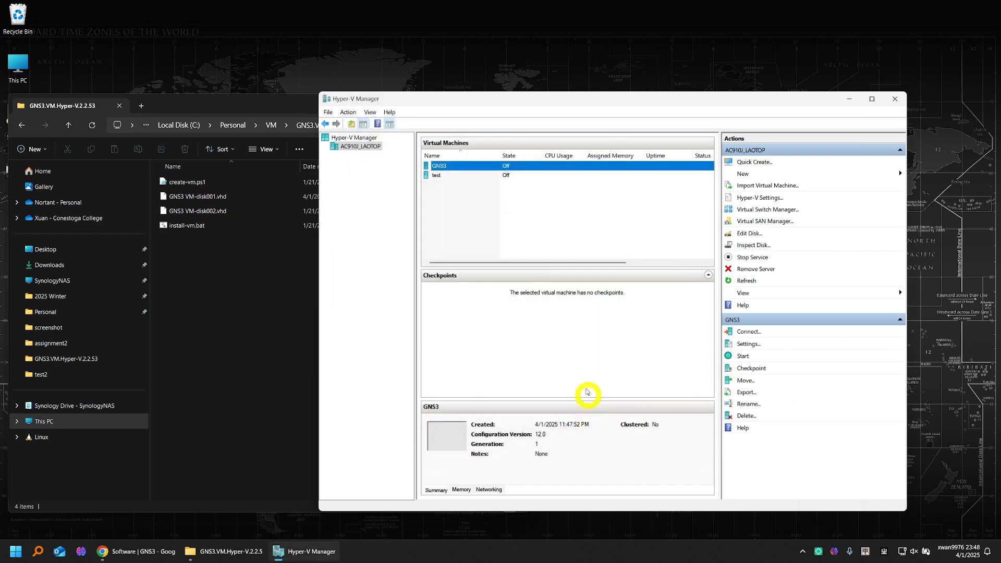
Step: Start the GNS3 virtual machine and connect to its console, then bring File Explorer up to the parent VM folder
{"action": "right_click", "coordinate": [476, 167]}
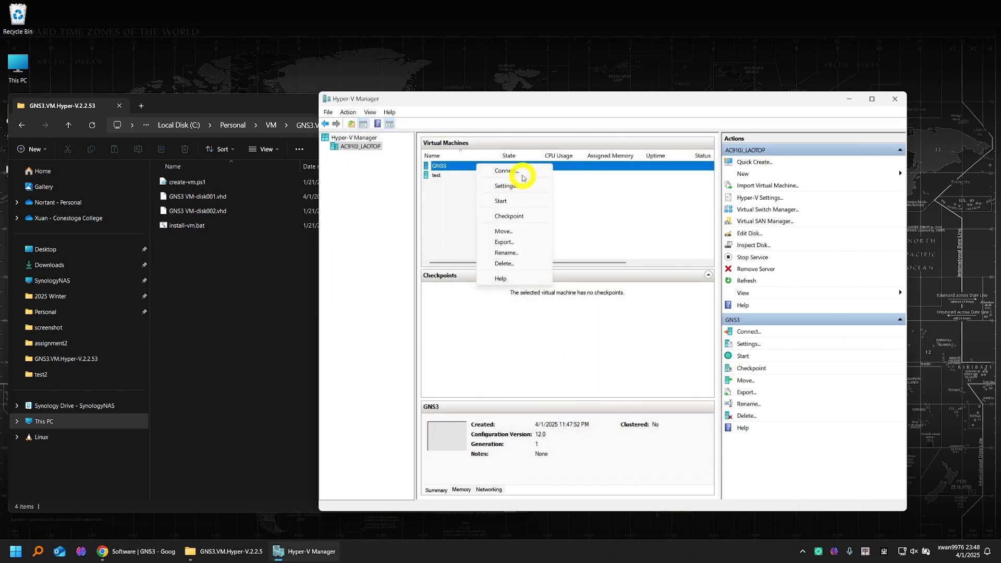
{"action": "left_click", "coordinate": [519, 204]}
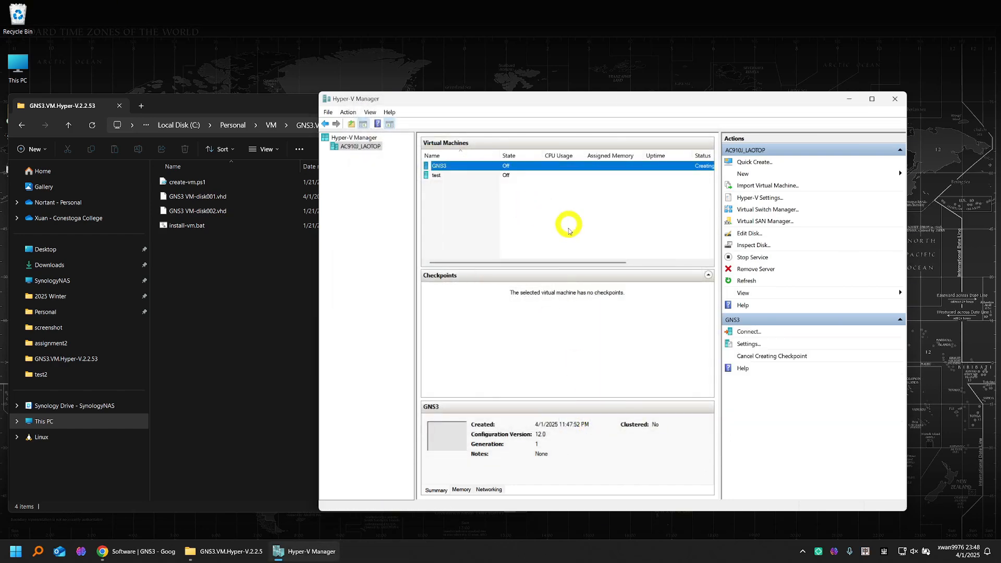
{"action": "right_click", "coordinate": [533, 168]}
{"action": "left_click", "coordinate": [561, 172]}
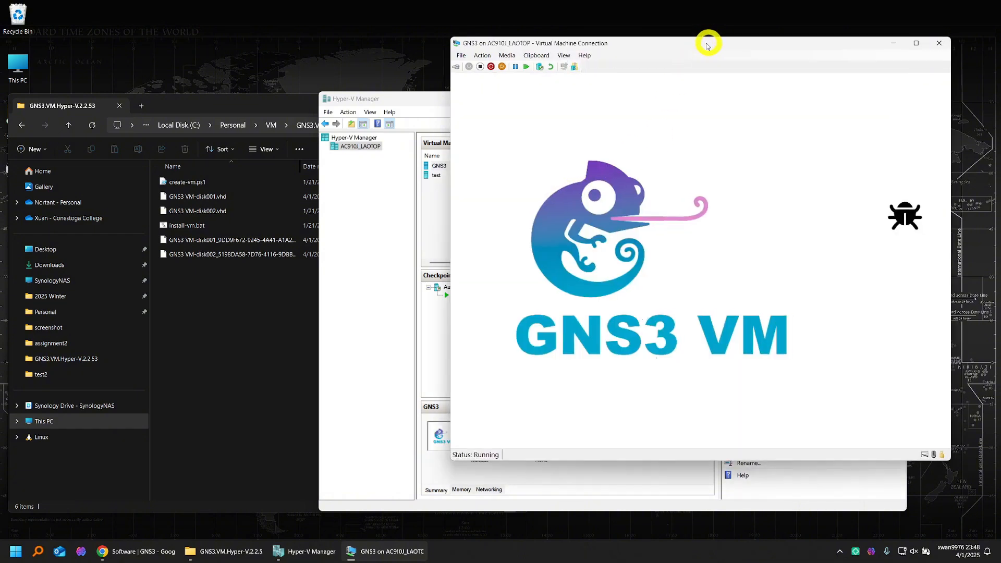
{"action": "left_click_drag", "start_coordinate": [708, 43], "coordinate": [610, 58]}
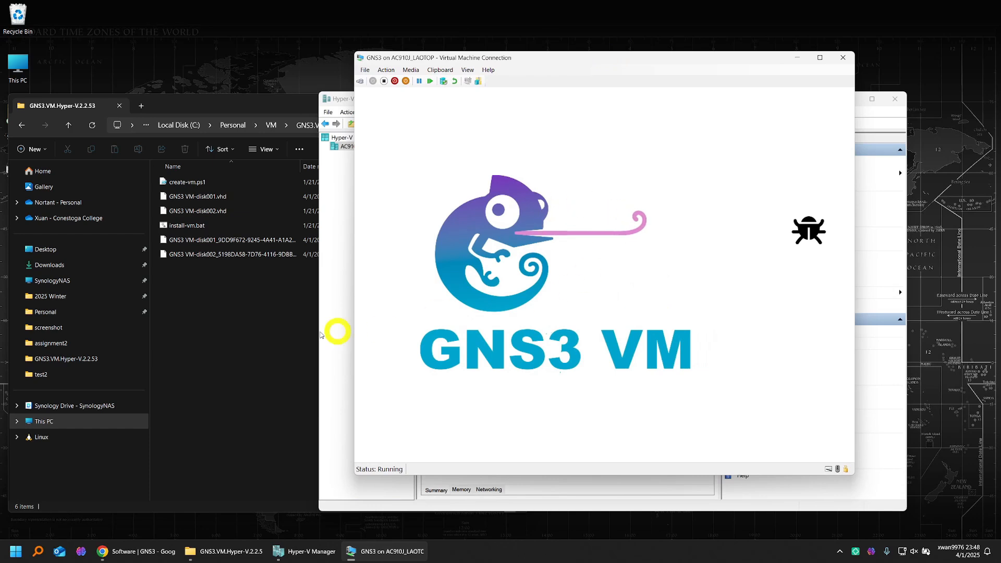
{"action": "left_click", "coordinate": [238, 330]}
{"action": "left_click", "coordinate": [67, 125]}
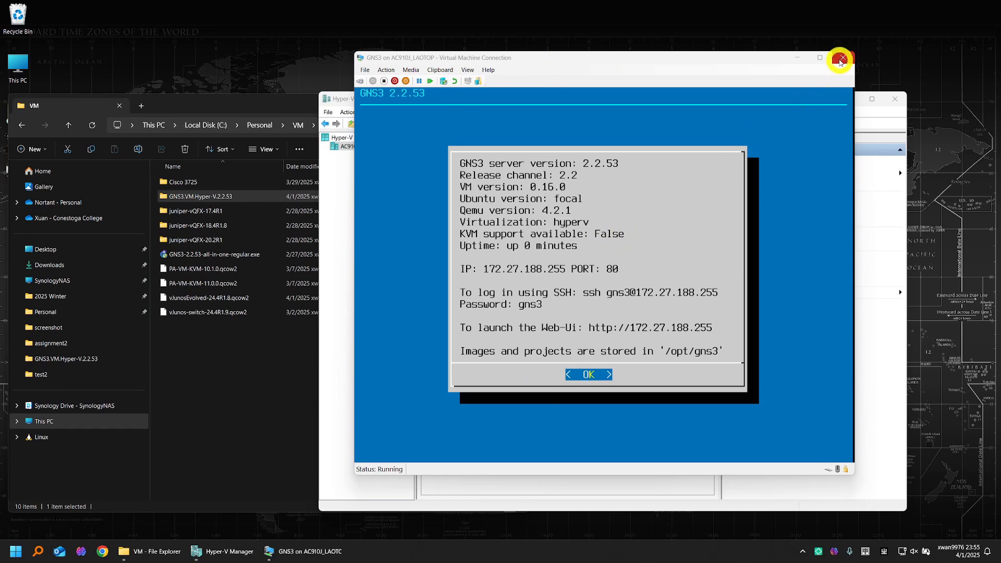
Step: Close the console window and shut down the GNS3 virtual machine
{"action": "left_click", "coordinate": [843, 57]}
{"action": "left_click", "coordinate": [451, 173]}
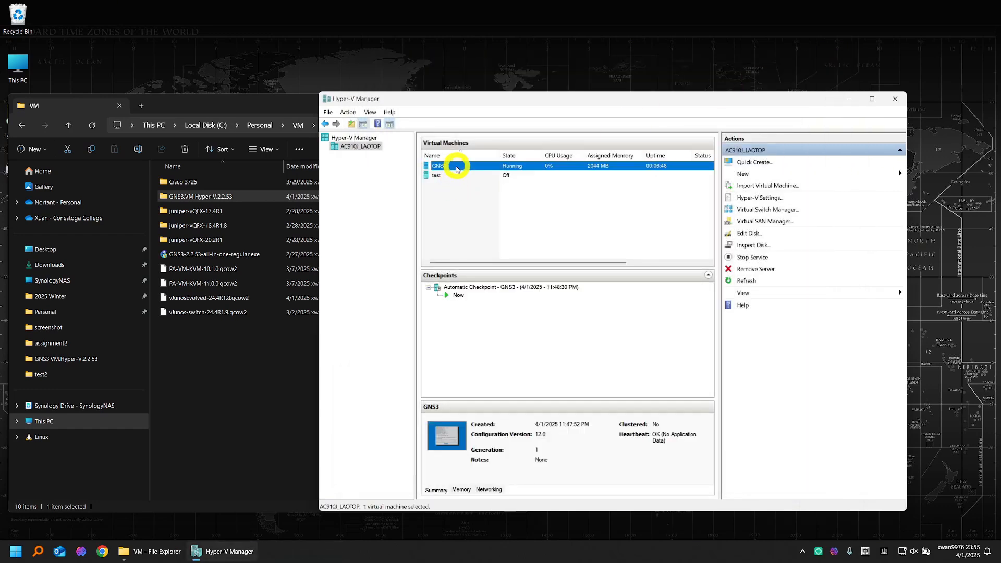
{"action": "right_click", "coordinate": [457, 167]}
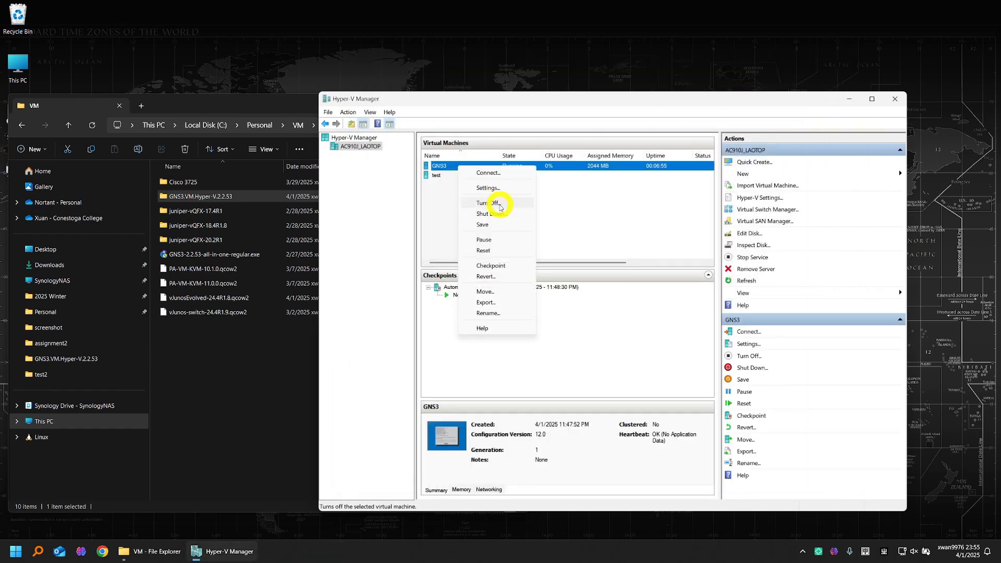
{"action": "left_click", "coordinate": [490, 214]}
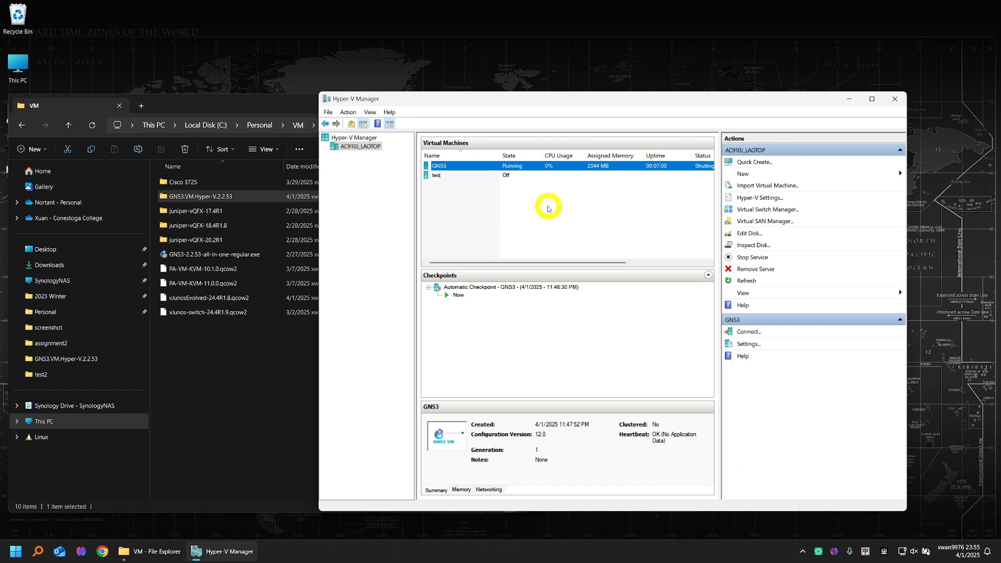
Step: Launch PowerShell 7 as administrator and move its window clear of the virtual machine list
{"action": "left_click", "coordinate": [15, 551]}
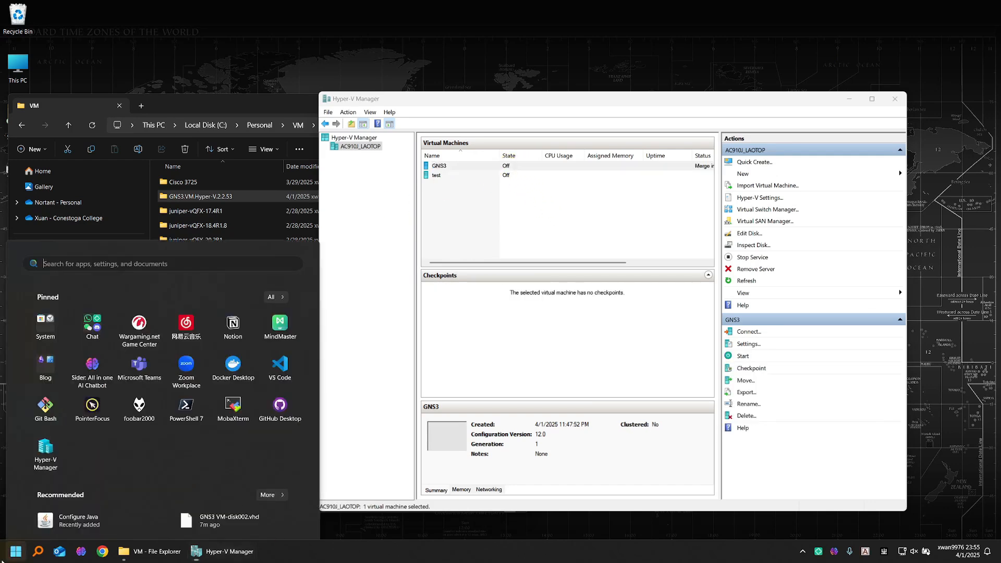
{"action": "right_click", "coordinate": [184, 348]}
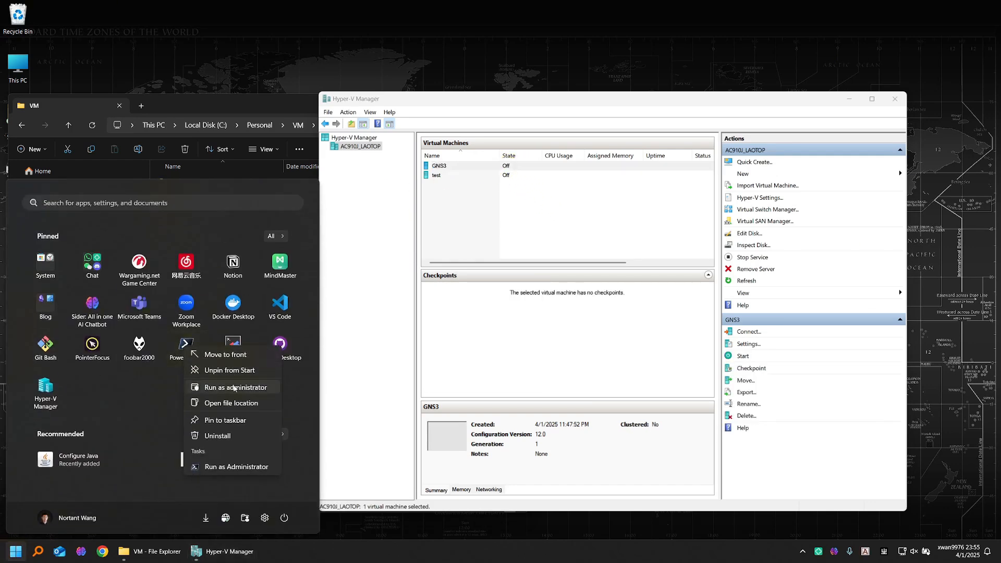
{"action": "left_click", "coordinate": [234, 387]}
{"action": "left_click", "coordinate": [469, 351]}
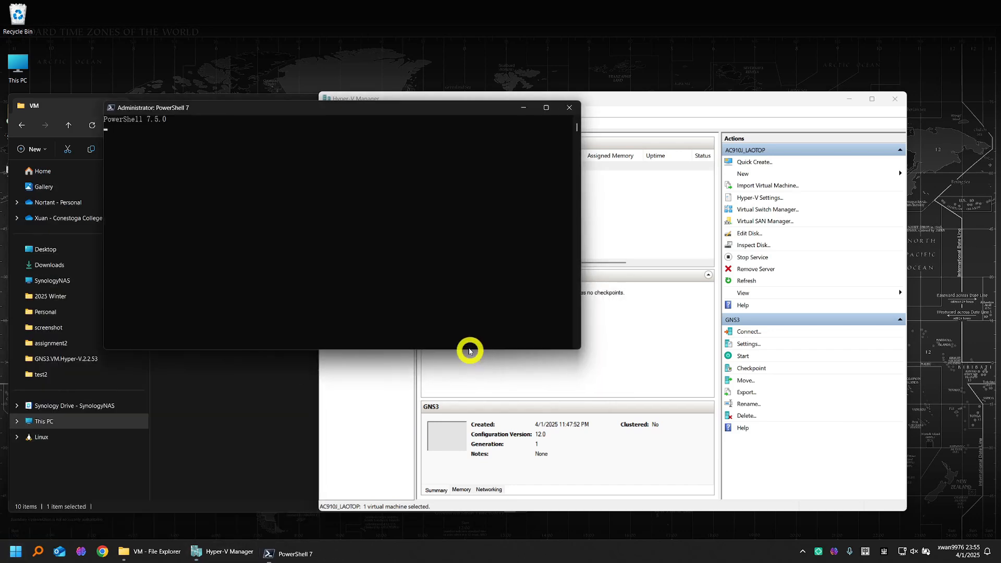
{"action": "left_click_drag", "start_coordinate": [353, 109], "coordinate": [362, 248]}
Step: Run Set-VMProcessor -VMName GNS3 -ExposeVirtualizationExtensions $true and close PowerShell
{"action": "right_click", "coordinate": [351, 309]}
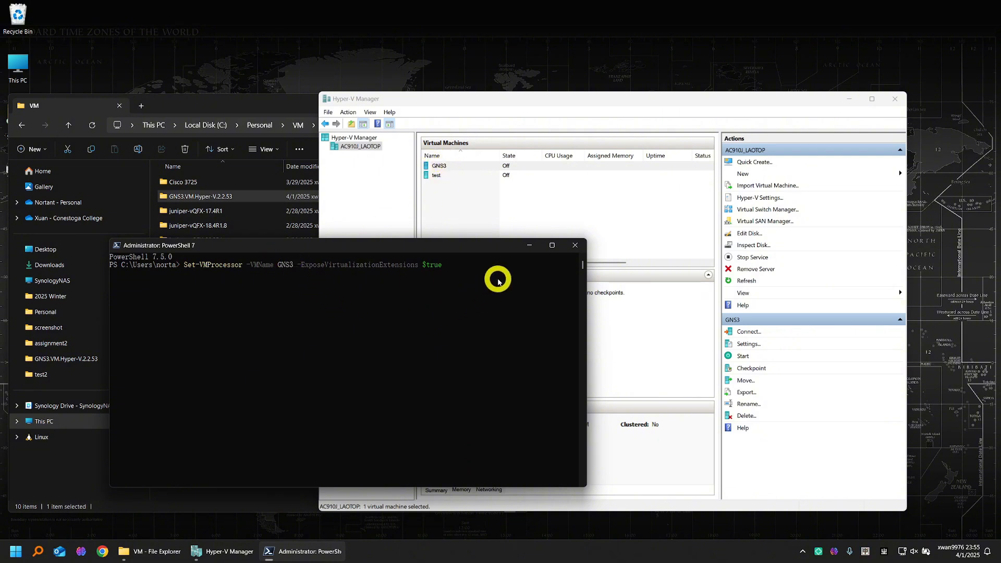
{"action": "left_click", "coordinate": [498, 282]}
{"action": "key", "text": "Left"}
{"action": "key", "text": "Left"}
{"action": "key", "text": "Left"}
{"action": "key", "text": "Left"}
{"action": "key", "text": "Left"}
{"action": "key", "text": "Left"}
{"action": "key", "text": "Left"}
{"action": "key", "text": "Left"}
{"action": "key", "text": "Left"}
{"action": "key", "text": "Left"}
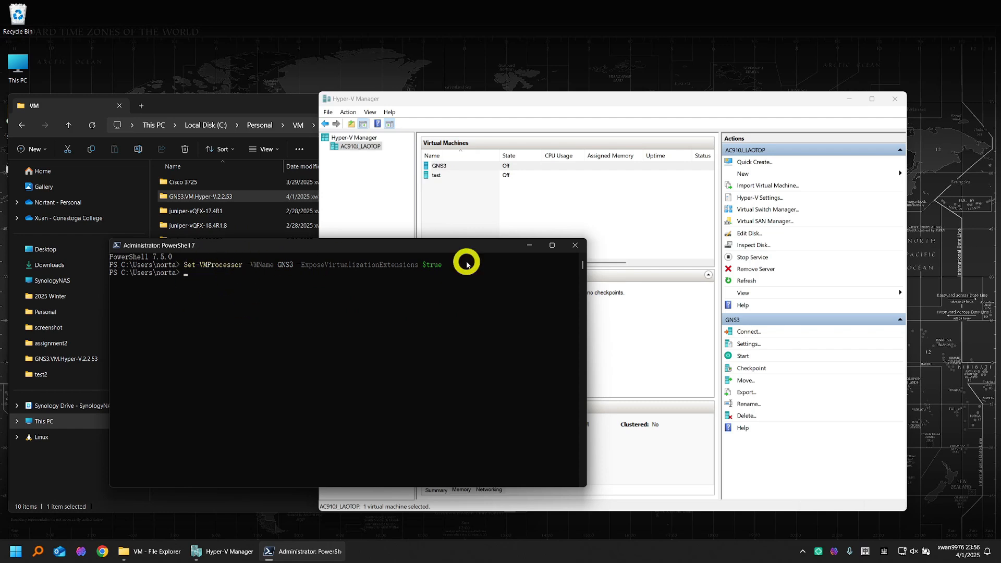
{"action": "left_click", "coordinate": [579, 247]}
Step: Start the GNS3 virtual machine, check KVM support availability in its console, and close the console
{"action": "right_click", "coordinate": [472, 165]}
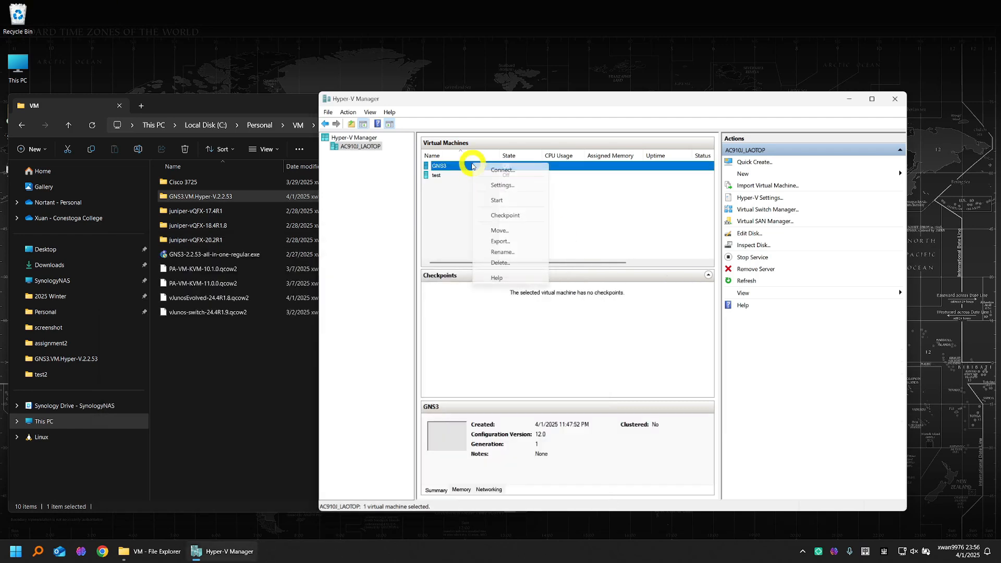
{"action": "left_click", "coordinate": [503, 201]}
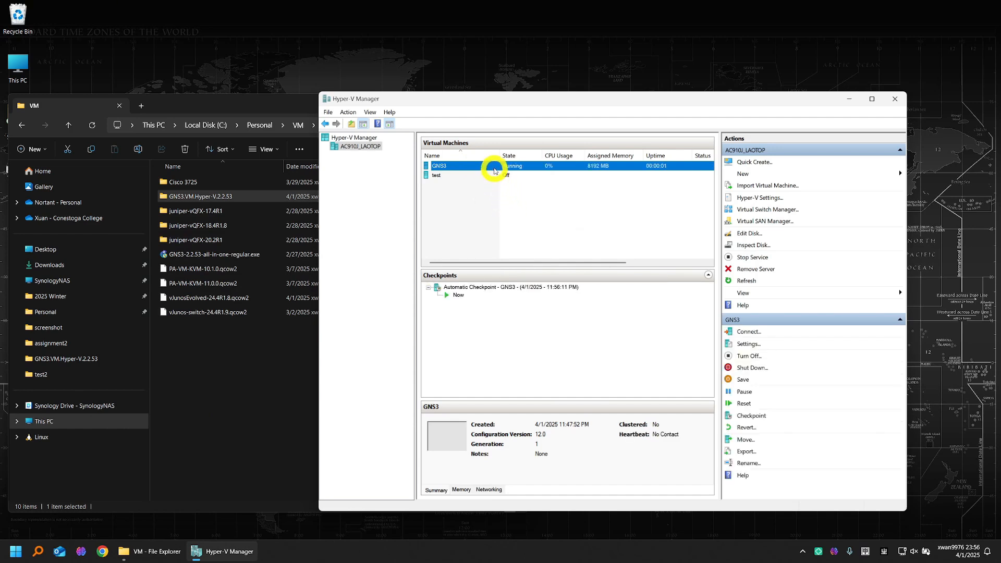
{"action": "right_click", "coordinate": [494, 165]}
{"action": "left_click", "coordinate": [515, 174]}
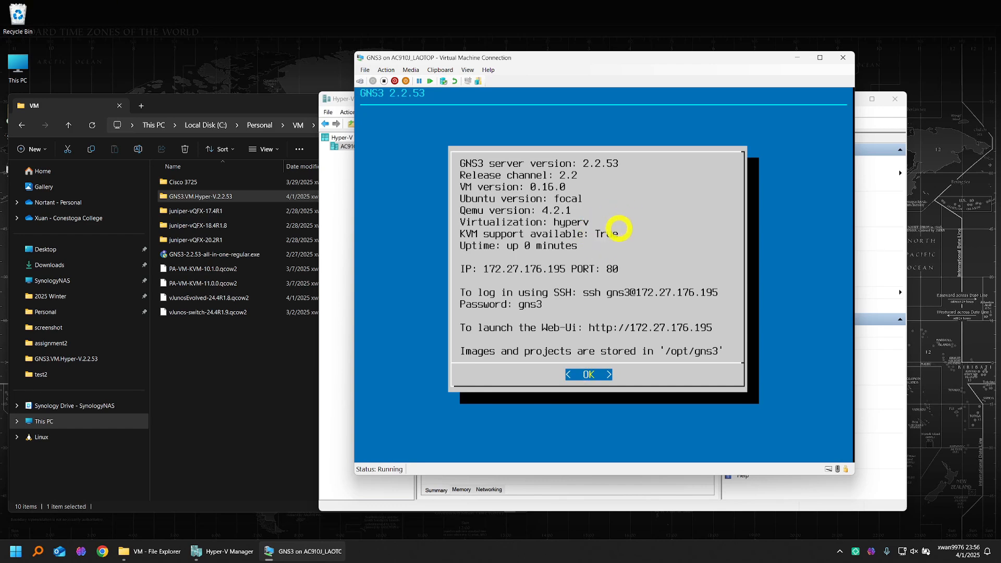
{"action": "left_click", "coordinate": [841, 58]}
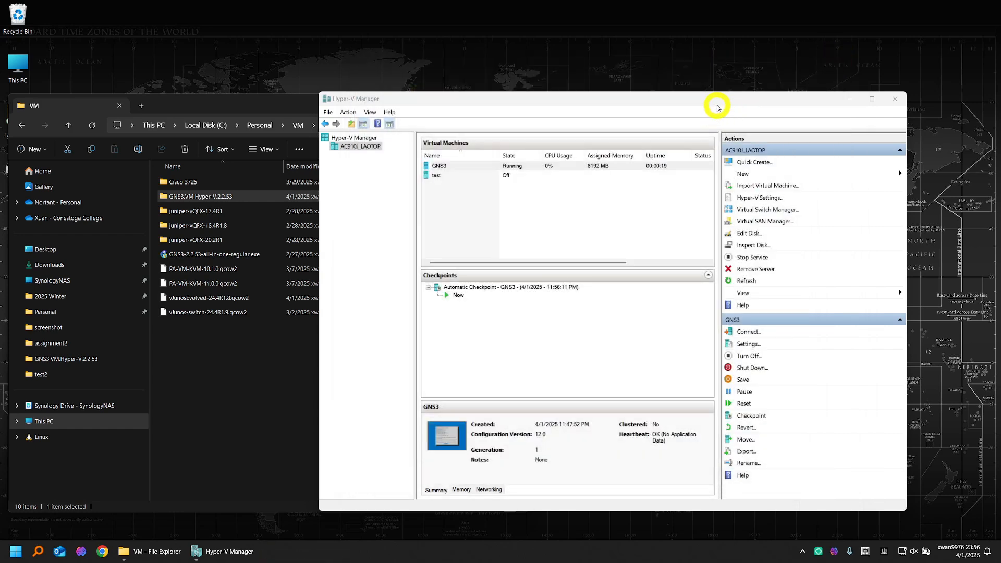
Step: Arrange the Hyper-V Manager and File Explorer windows and run GNS3-2.2.53-all-in-one-regular.exe from the VM folder
{"action": "left_click_drag", "start_coordinate": [717, 108], "coordinate": [776, 42]}
{"action": "left_click_drag", "start_coordinate": [299, 105], "coordinate": [355, 107]}
{"action": "left_click", "coordinate": [267, 254]}
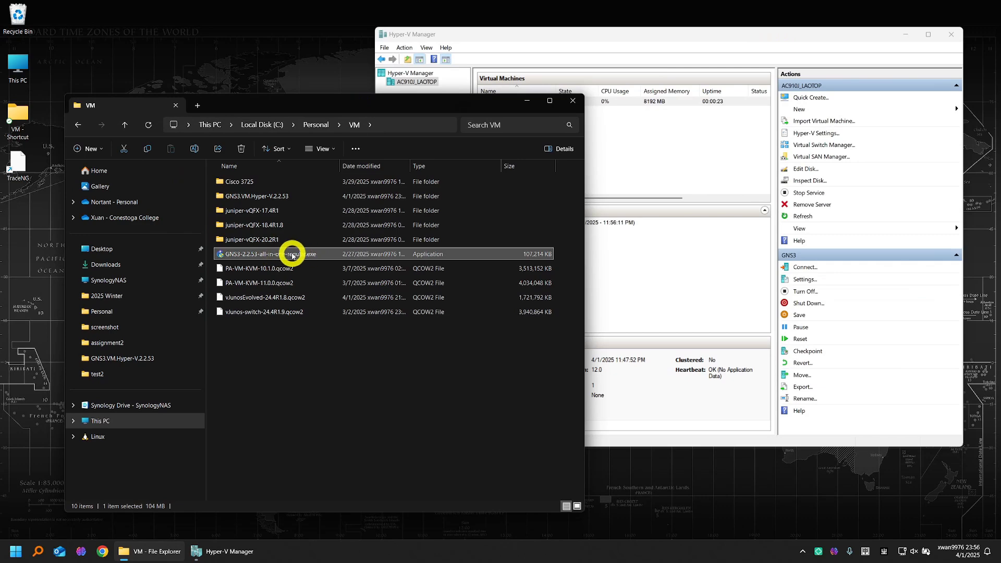
{"action": "double_click", "coordinate": [292, 256]}
{"action": "left_click", "coordinate": [302, 415]}
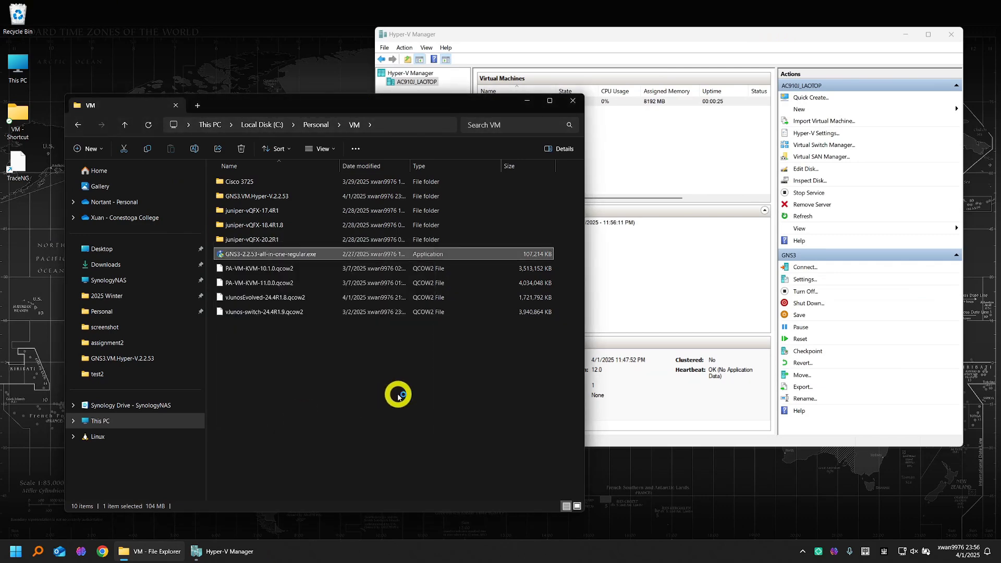
Step: Accept the GNS3 2.2.53 setup defaults with Start Menu folder GNS3, leave the GNS3 VM component unselected, and install to C:\Program Files\GNS3
{"action": "left_click", "coordinate": [554, 353]}
{"action": "left_click", "coordinate": [552, 354]}
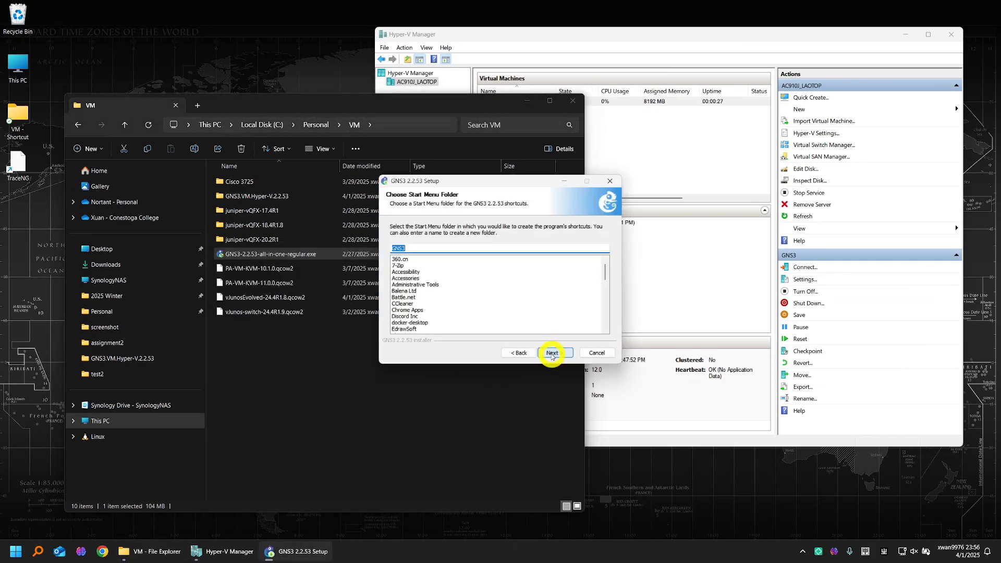
{"action": "left_click", "coordinate": [553, 354]}
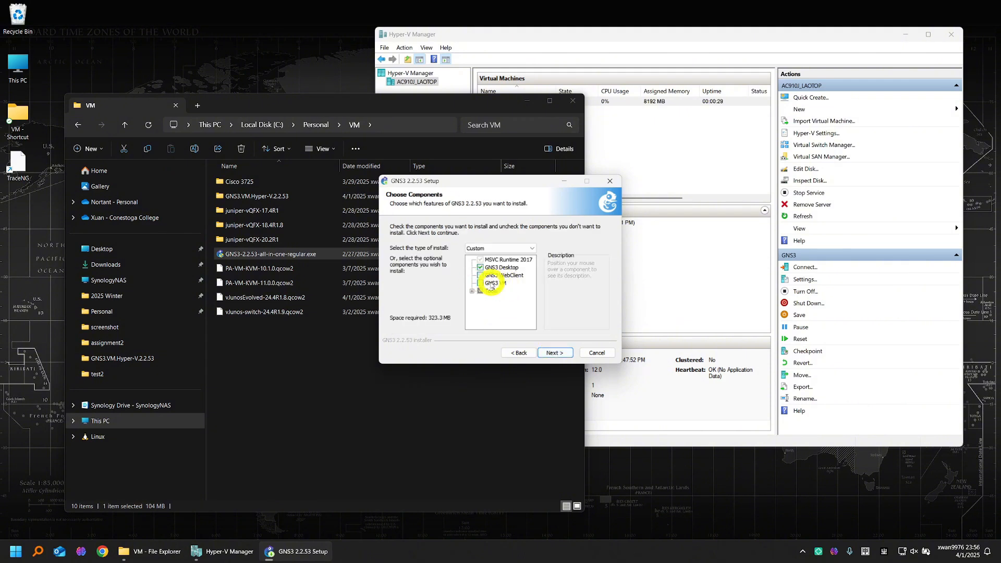
{"action": "left_click", "coordinate": [501, 284]}
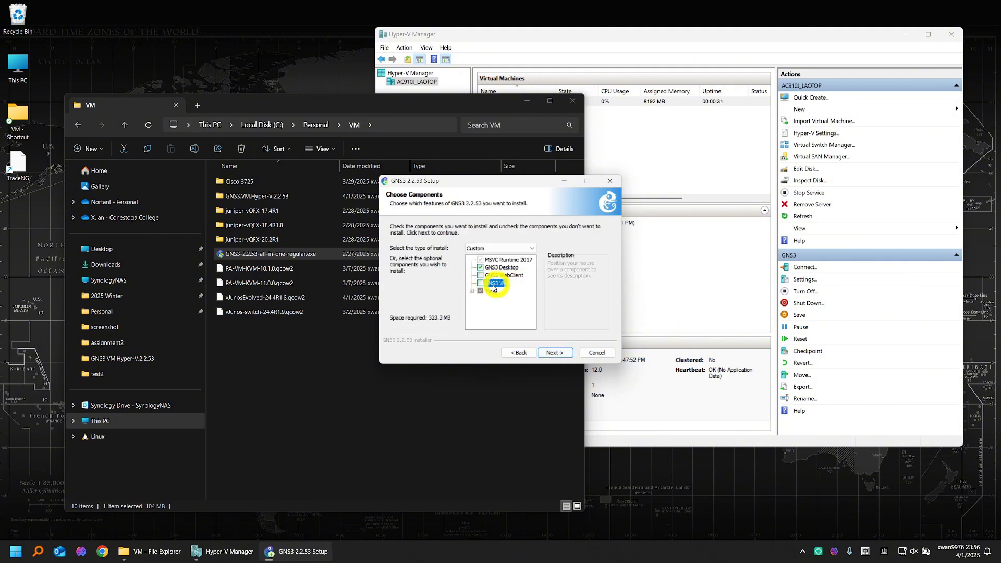
{"action": "left_click", "coordinate": [555, 353]}
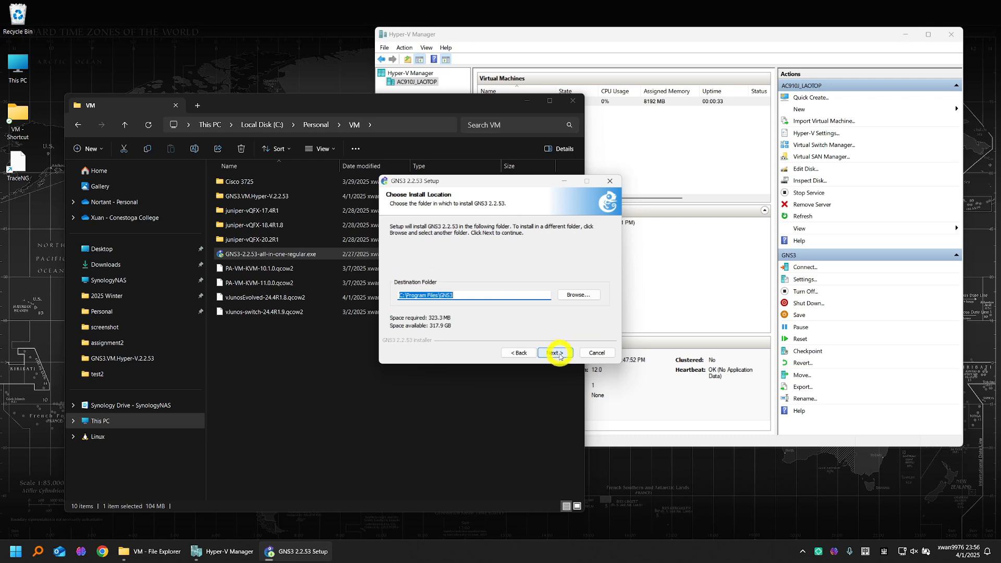
{"action": "left_click", "coordinate": [559, 354]}
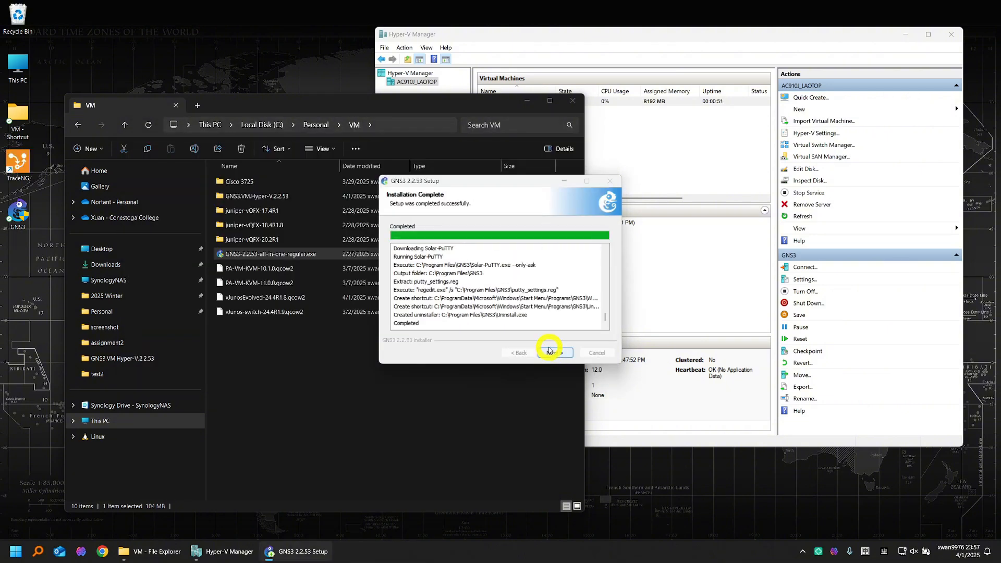
Step: Decline the free Solarwinds Standard Toolset license and finish the GNS3 2.2.53 setup
{"action": "left_click", "coordinate": [551, 354]}
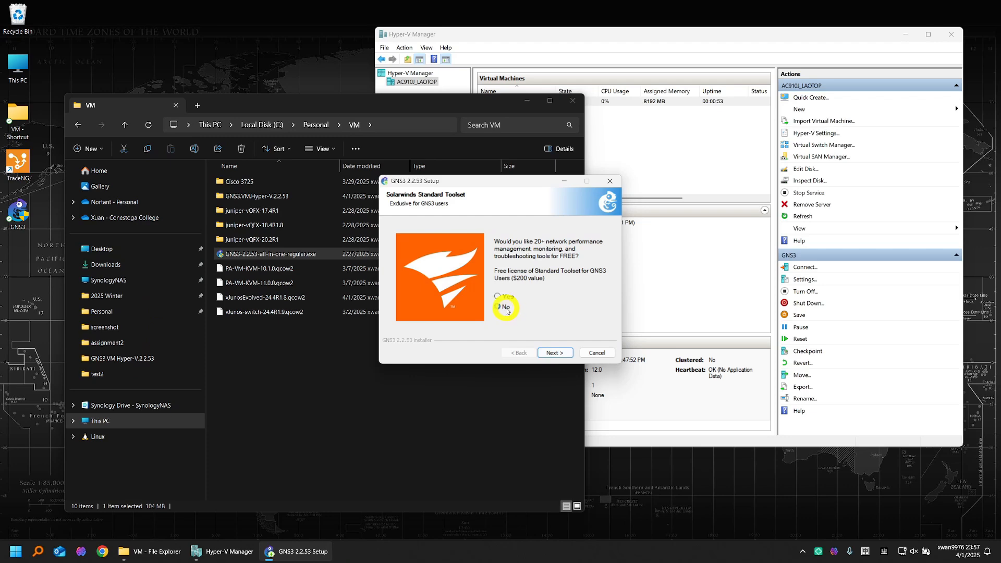
{"action": "left_click", "coordinate": [554, 353]}
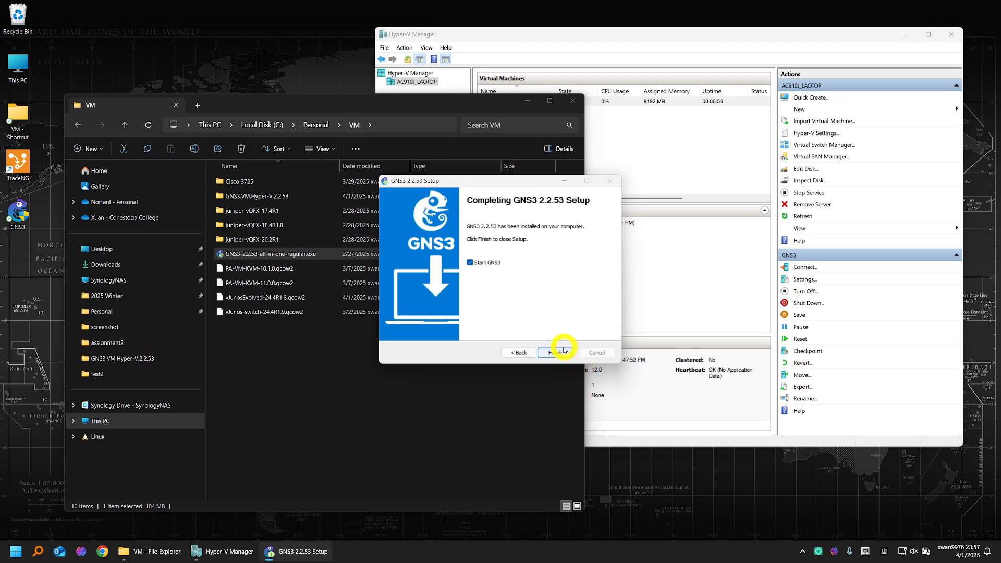
{"action": "left_click", "coordinate": [551, 351]}
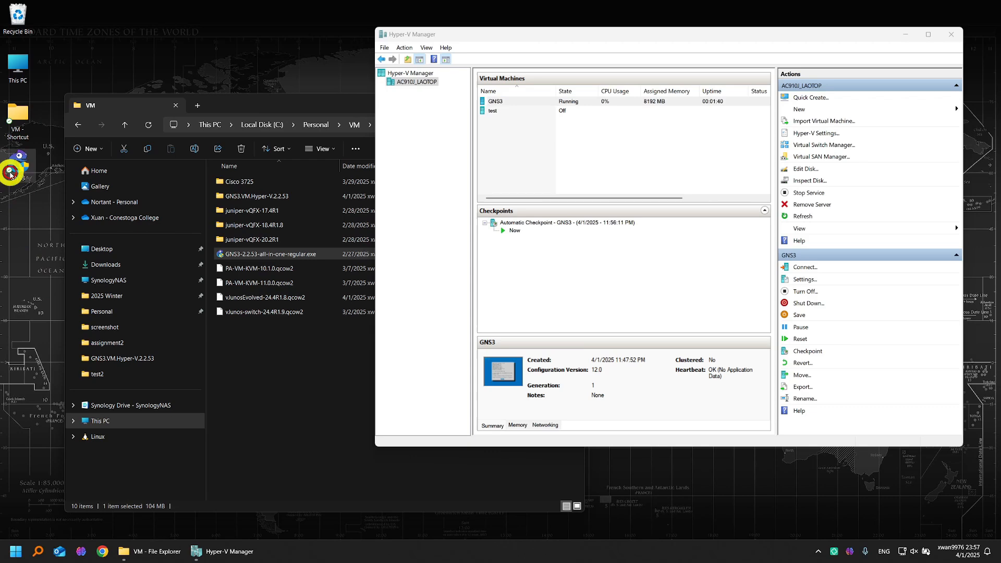
Step: Launch GNS3 from the desktop, then enlarge its window and move it clear of the Hyper-V virtual machine list
{"action": "double_click", "coordinate": [17, 167]}
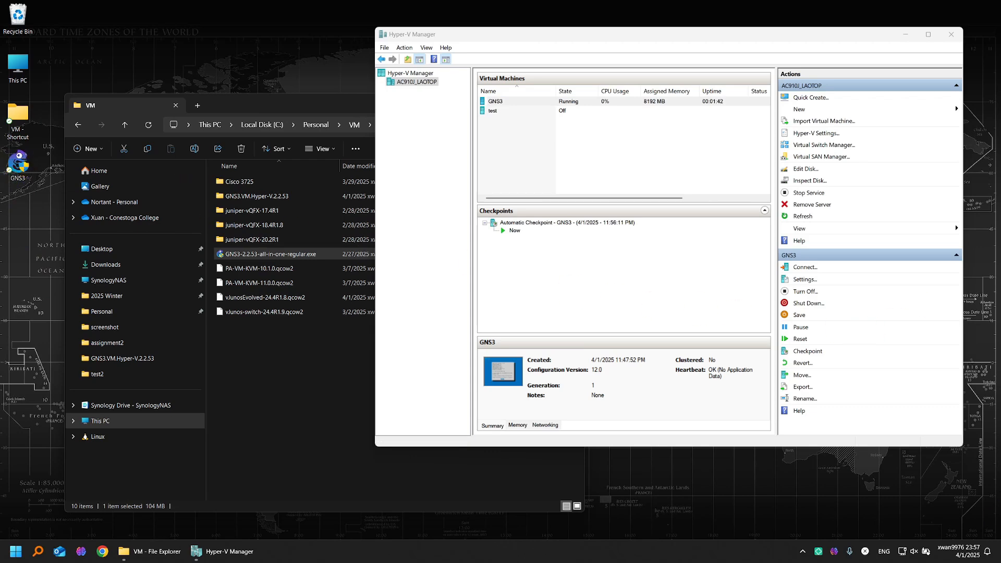
{"action": "left_click", "coordinate": [492, 393]}
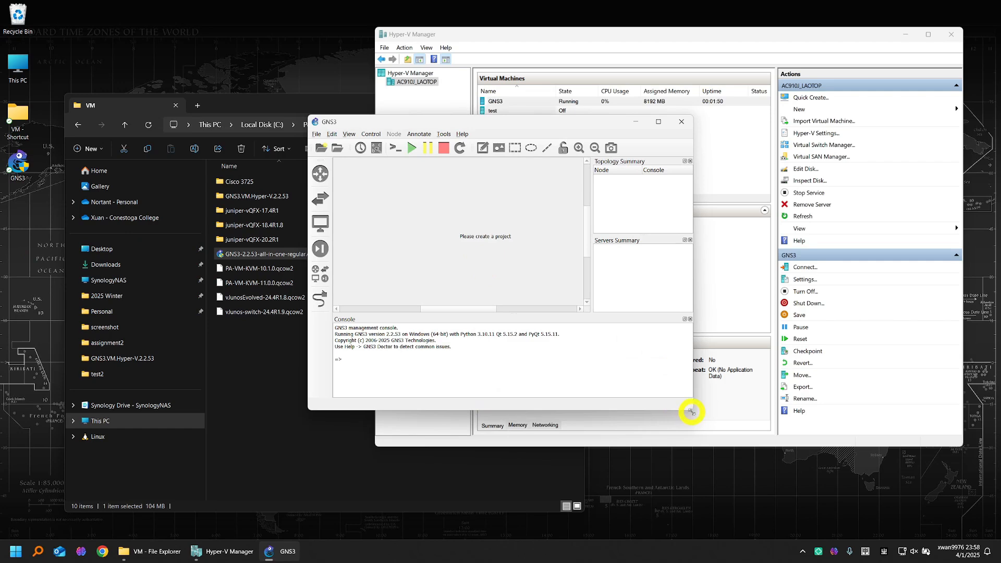
{"action": "left_click_drag", "start_coordinate": [690, 412], "coordinate": [814, 442]}
{"action": "left_click_drag", "start_coordinate": [555, 122], "coordinate": [443, 165]}
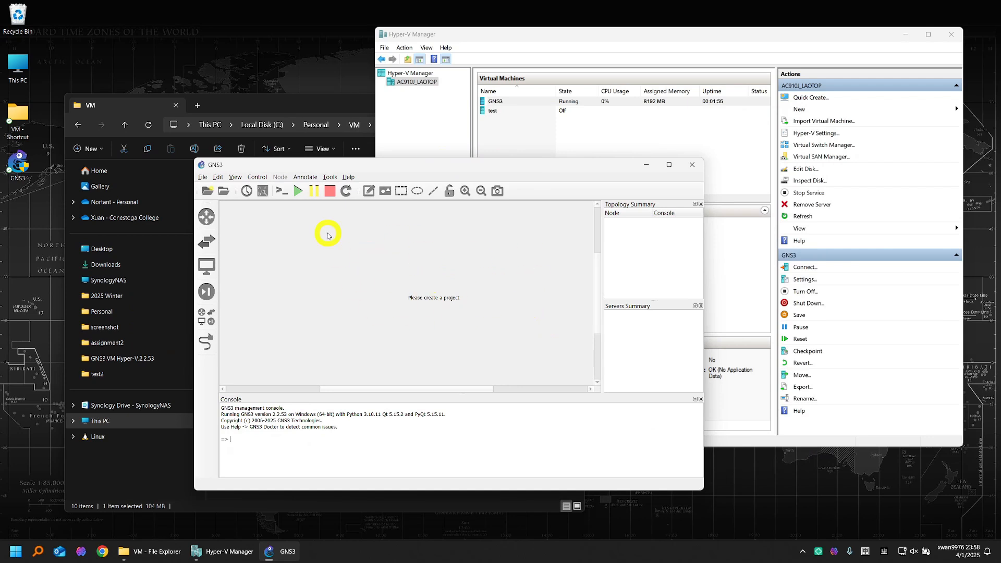
{"action": "left_click", "coordinate": [348, 177]}
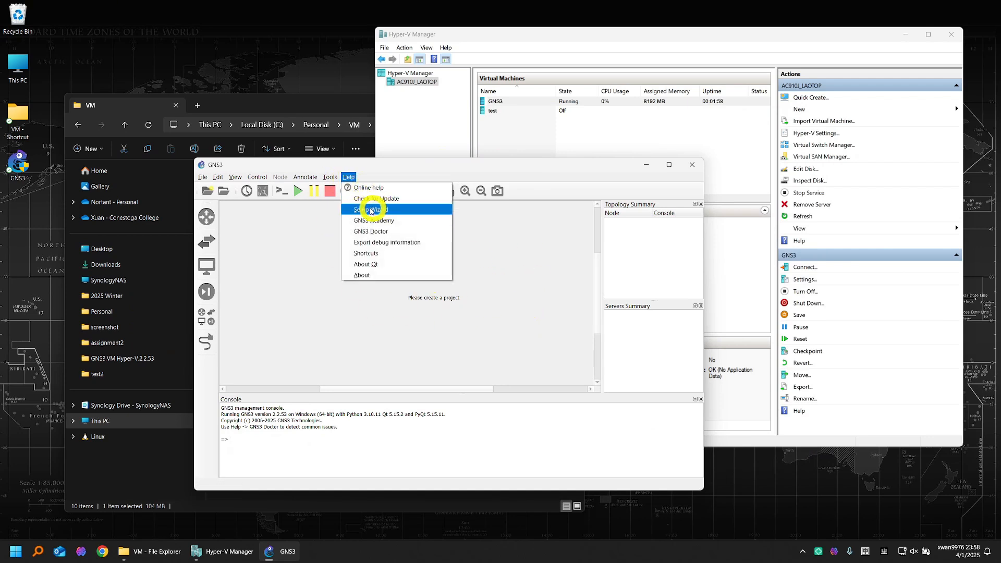
{"action": "left_click", "coordinate": [371, 209]}
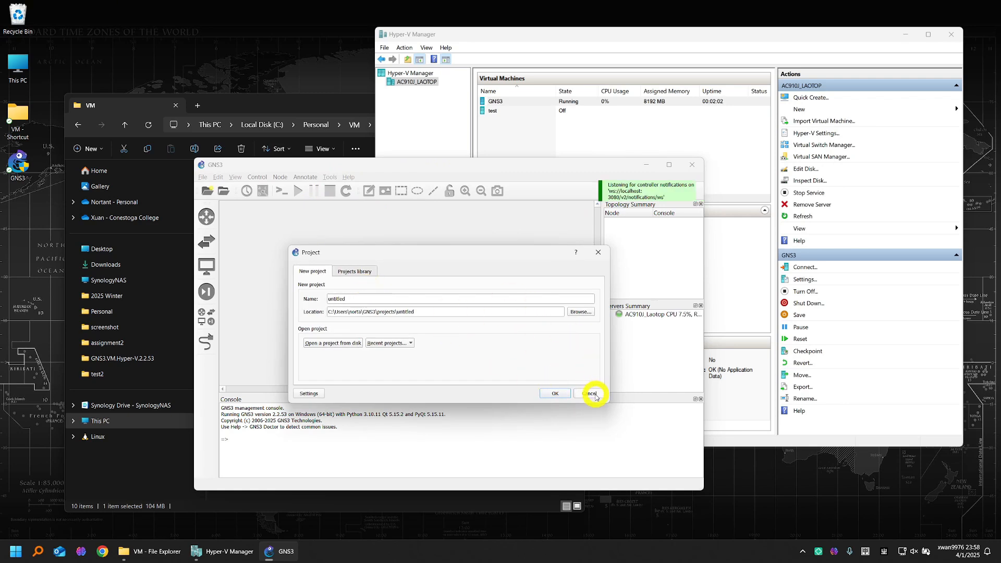
{"action": "left_click", "coordinate": [594, 395]}
{"action": "left_click", "coordinate": [348, 178]}
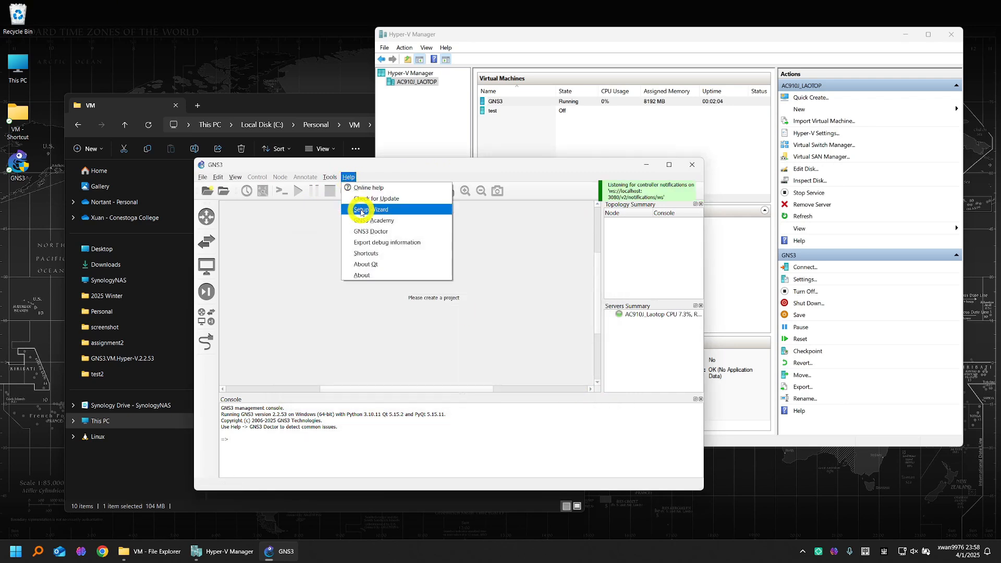
{"action": "left_click", "coordinate": [363, 214]}
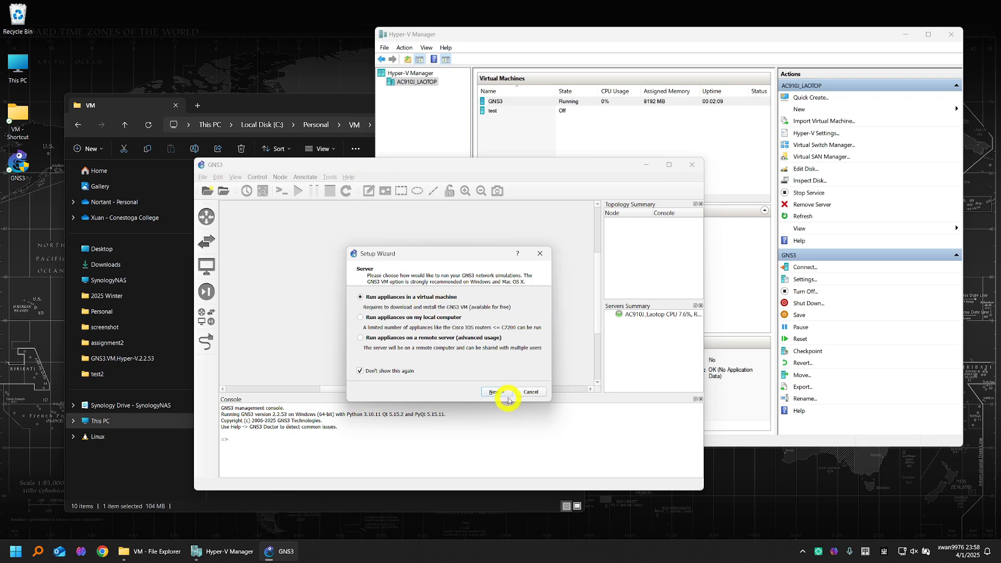
{"action": "left_click", "coordinate": [504, 392]}
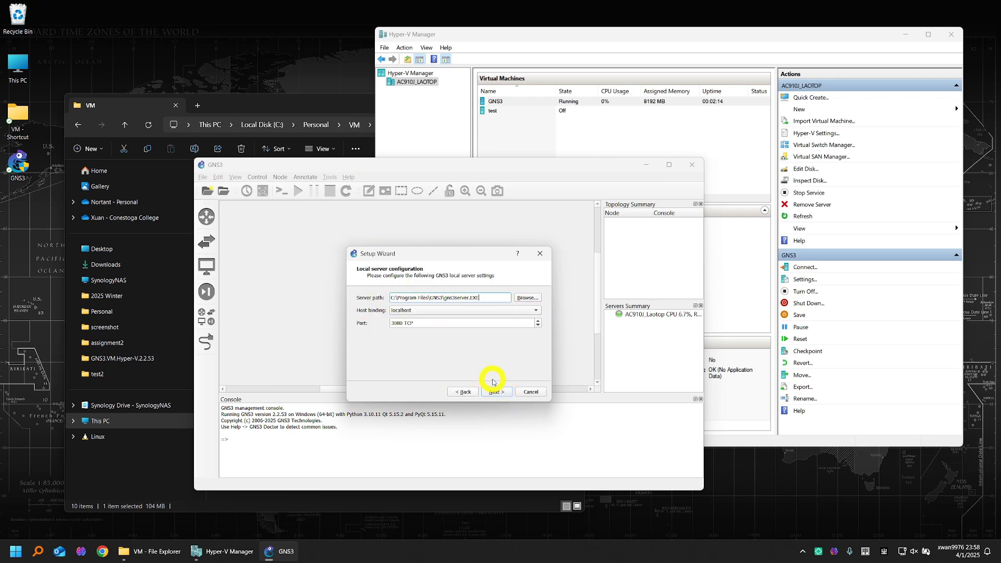
{"action": "left_click", "coordinate": [497, 391]}
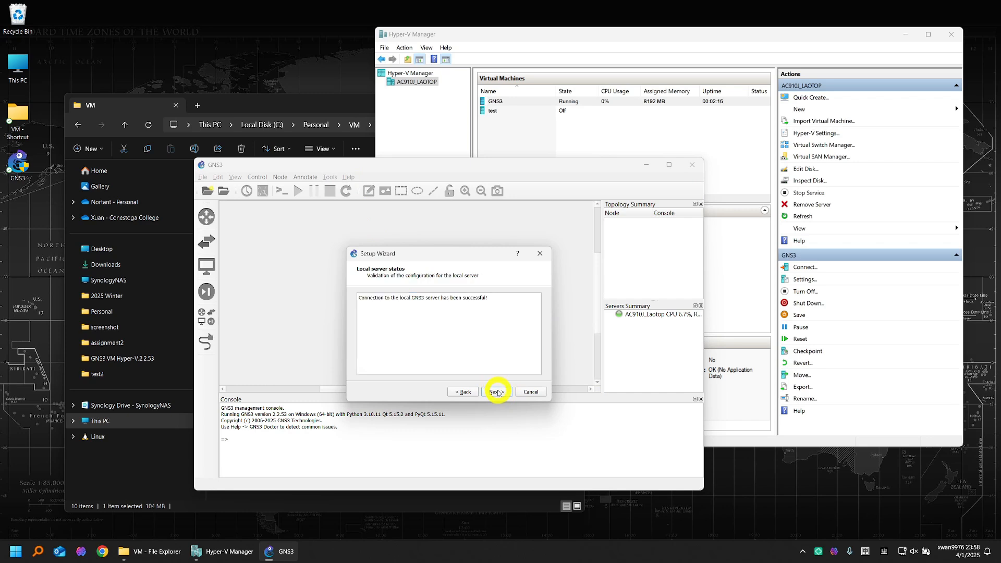
{"action": "left_click", "coordinate": [497, 391]}
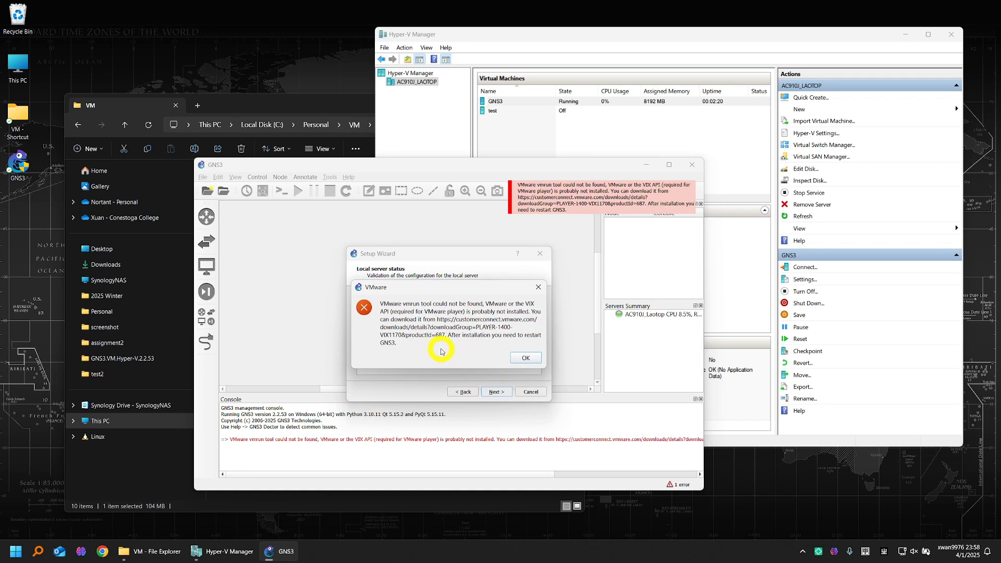
{"action": "left_click", "coordinate": [526, 358]}
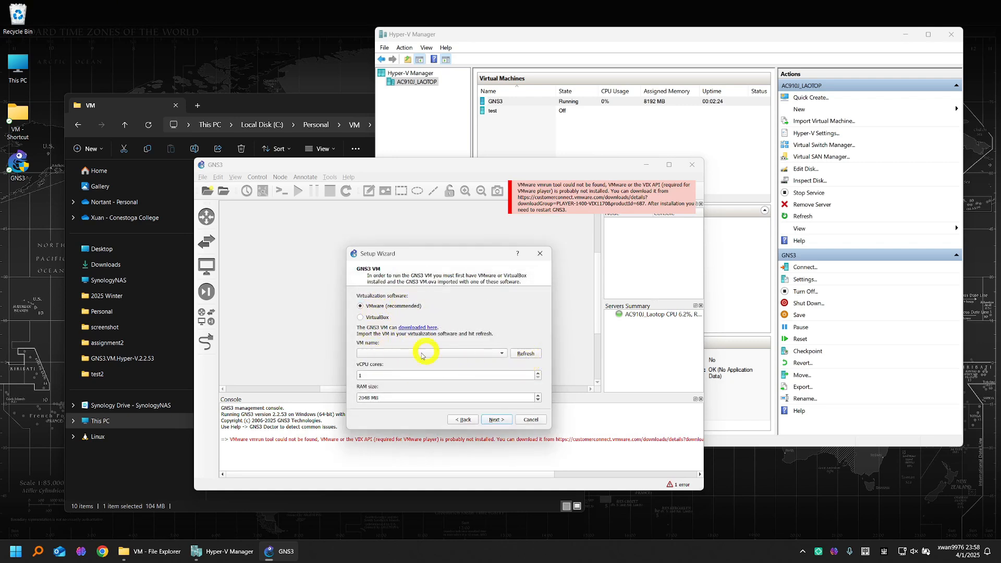
{"action": "left_click", "coordinate": [528, 420]}
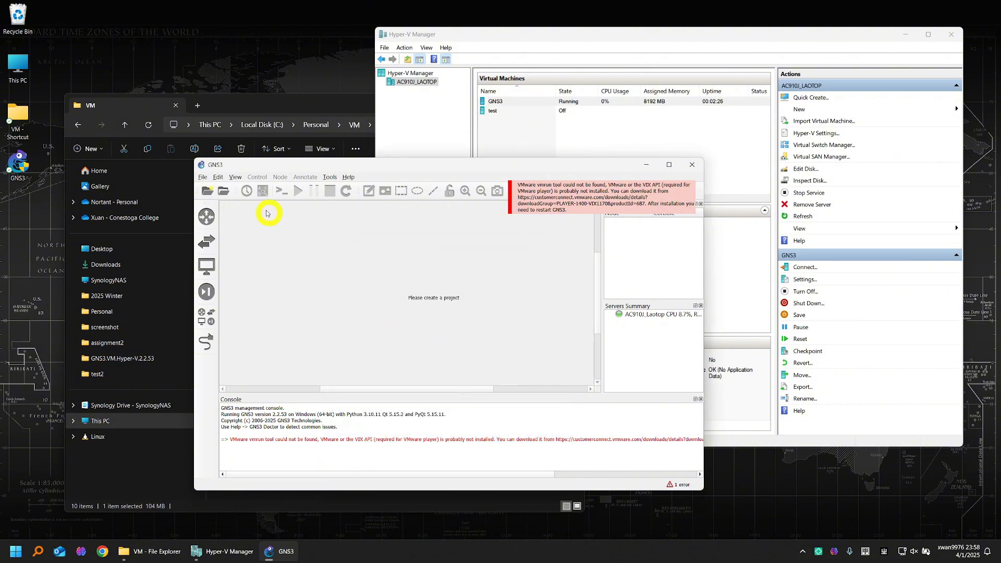
Step: In the GNS3 preferences, enable the GNS3 VM with Hyper-V as virtualization engine and GNS3 as VM name, then save the settings
{"action": "left_click", "coordinate": [218, 179]}
{"action": "left_click", "coordinate": [224, 223]}
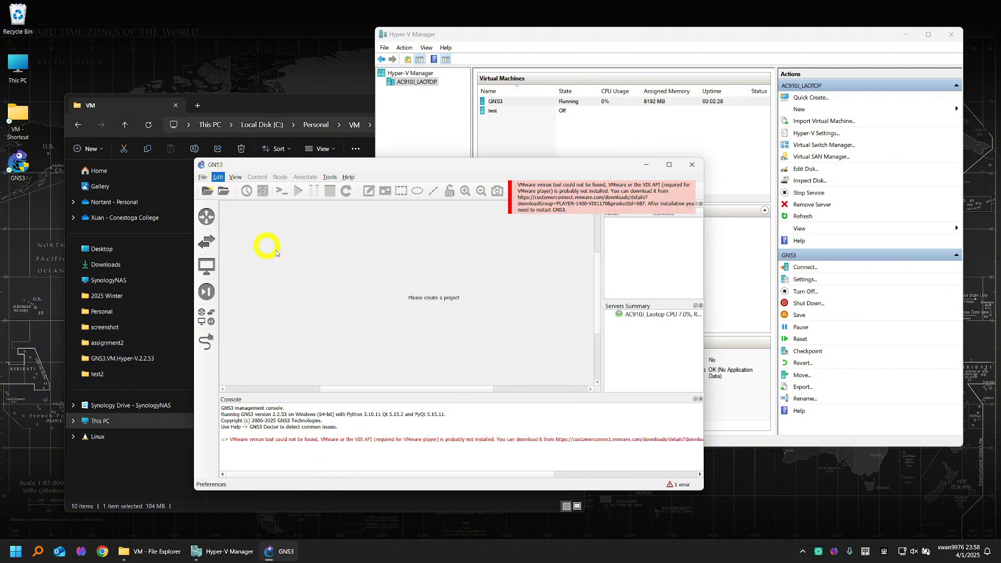
{"action": "left_click", "coordinate": [281, 228]}
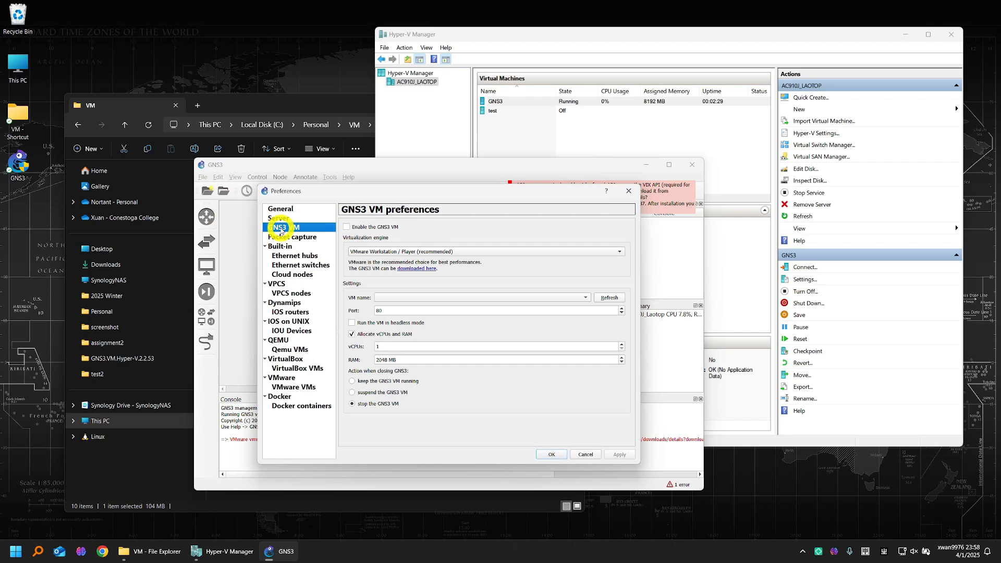
{"action": "left_click", "coordinate": [383, 231]}
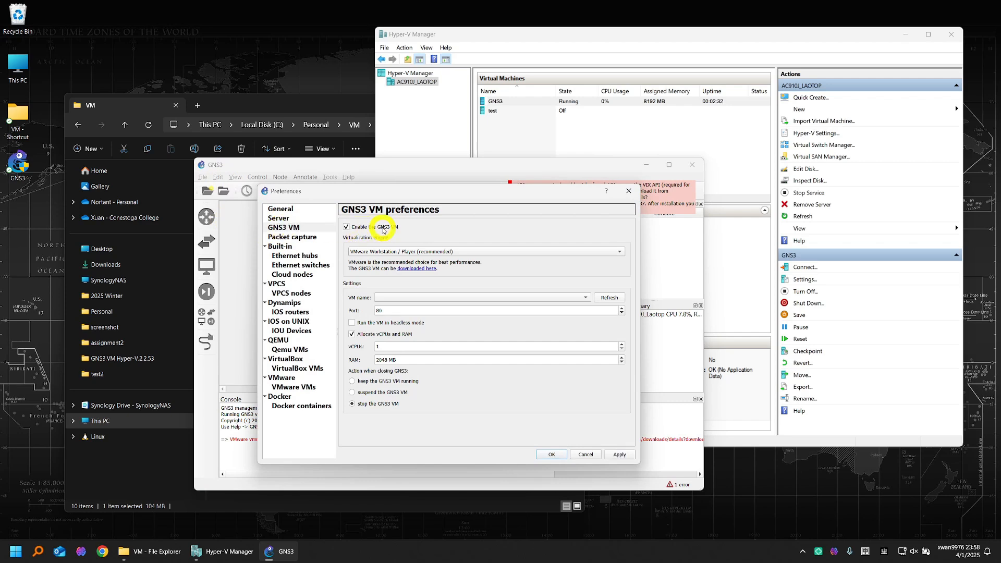
{"action": "left_click", "coordinate": [489, 254]}
{"action": "left_click", "coordinate": [405, 282]}
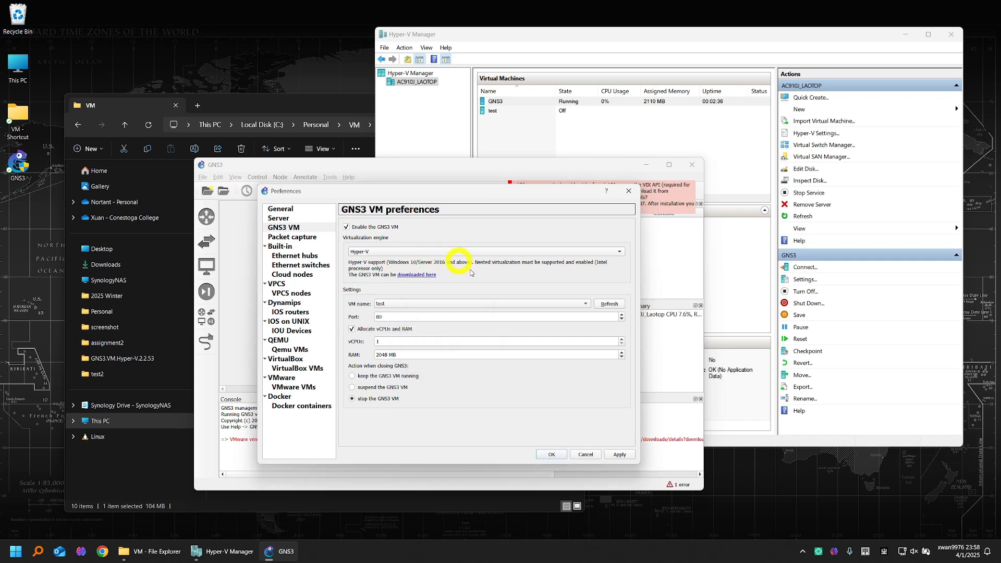
{"action": "left_click", "coordinate": [503, 305]}
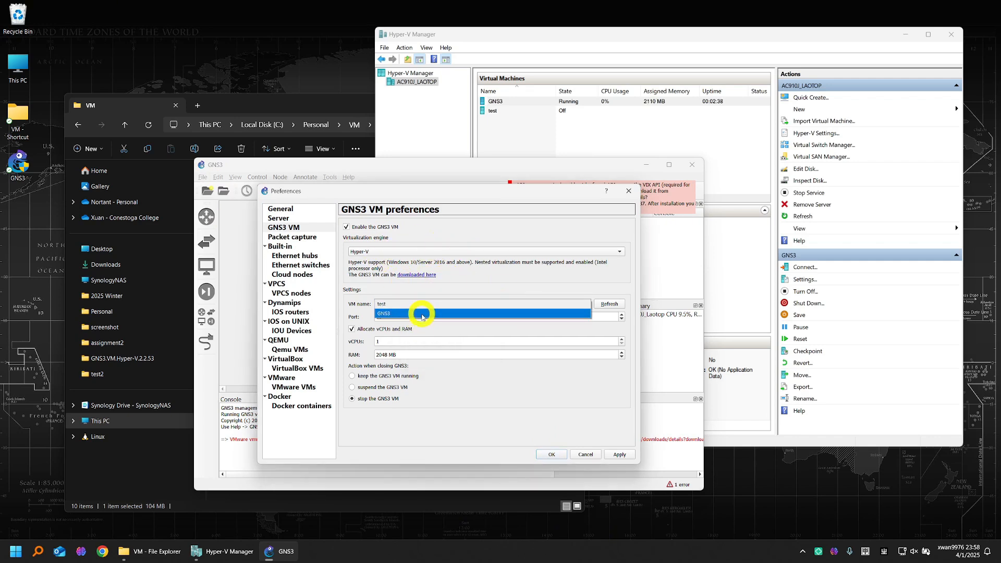
{"action": "left_click", "coordinate": [423, 315]}
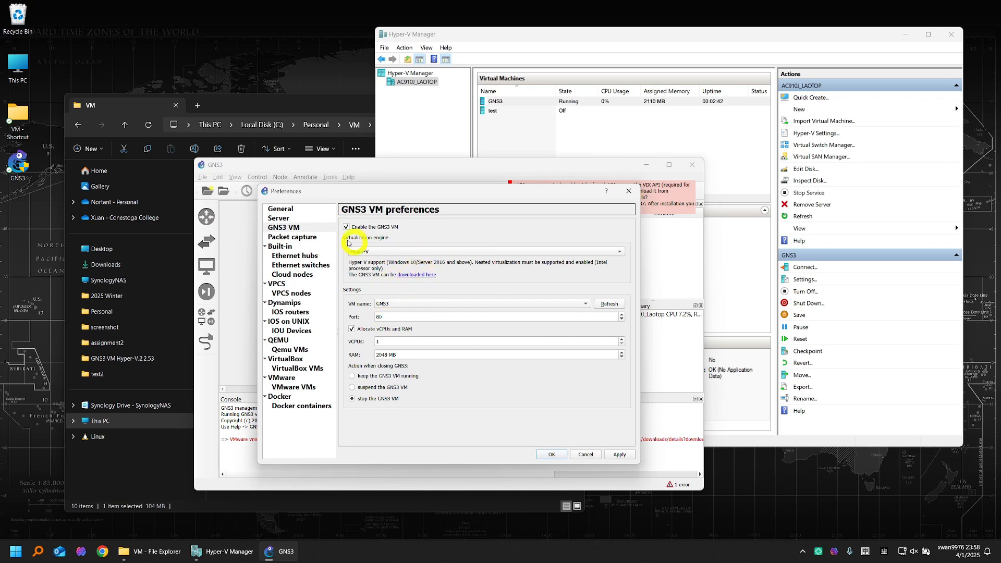
{"action": "left_click", "coordinate": [290, 219]}
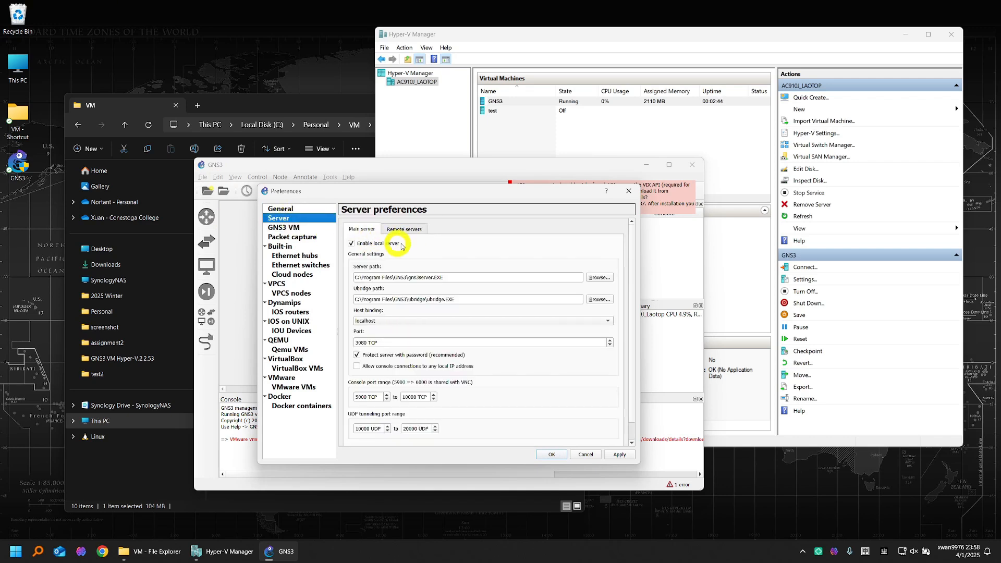
{"action": "left_click", "coordinate": [550, 454]}
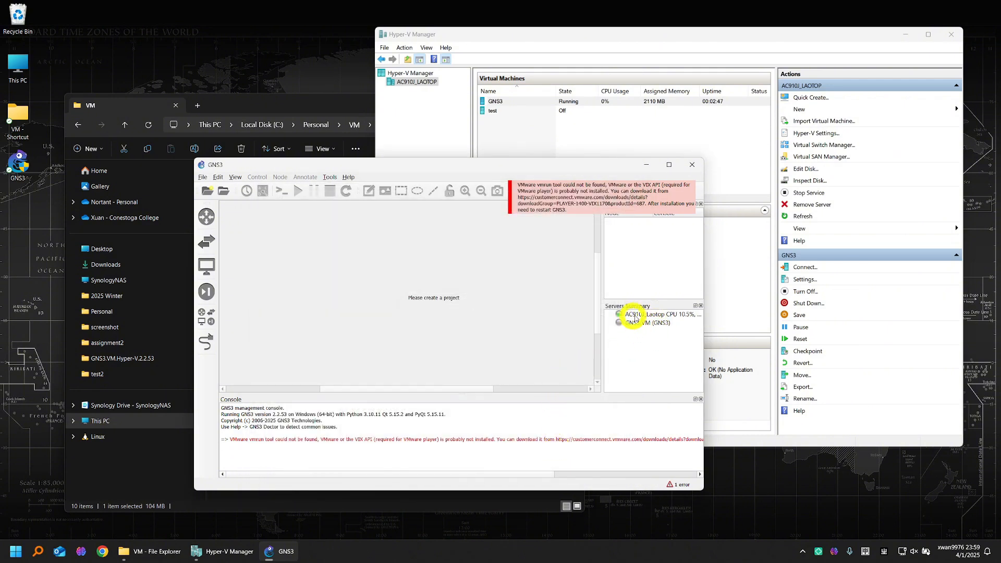
Step: Dismiss the VMware error notification and widen the GNS3 window and Servers Summary to check the GNS3 VM's status
{"action": "left_click", "coordinate": [642, 325]}
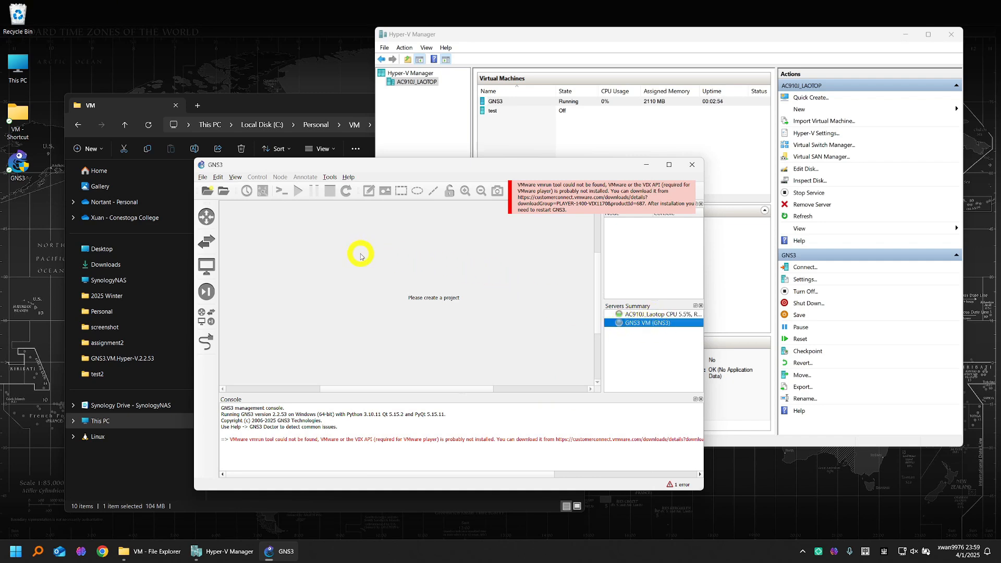
{"action": "left_click", "coordinate": [630, 193]}
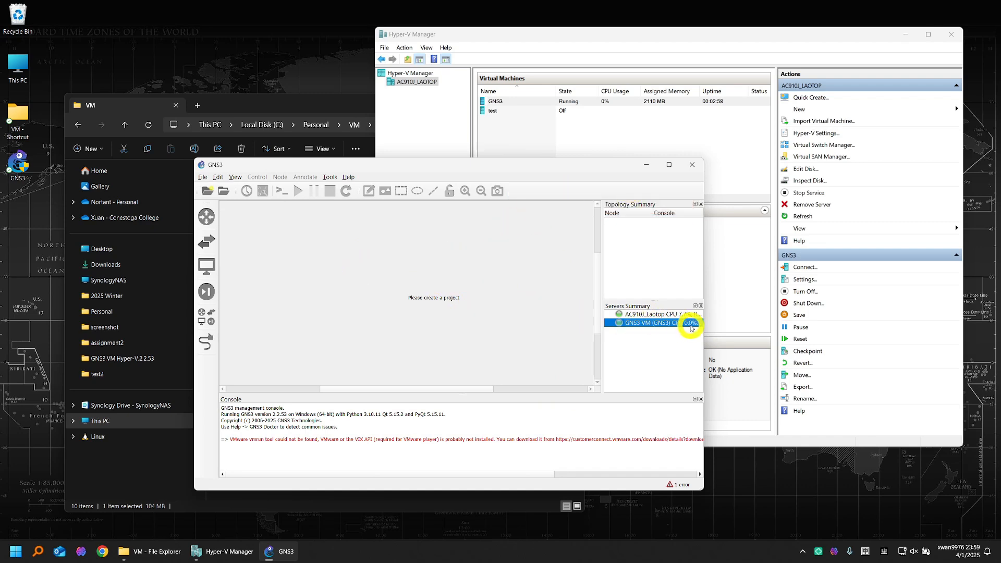
{"action": "left_click_drag", "start_coordinate": [704, 321], "coordinate": [767, 321]}
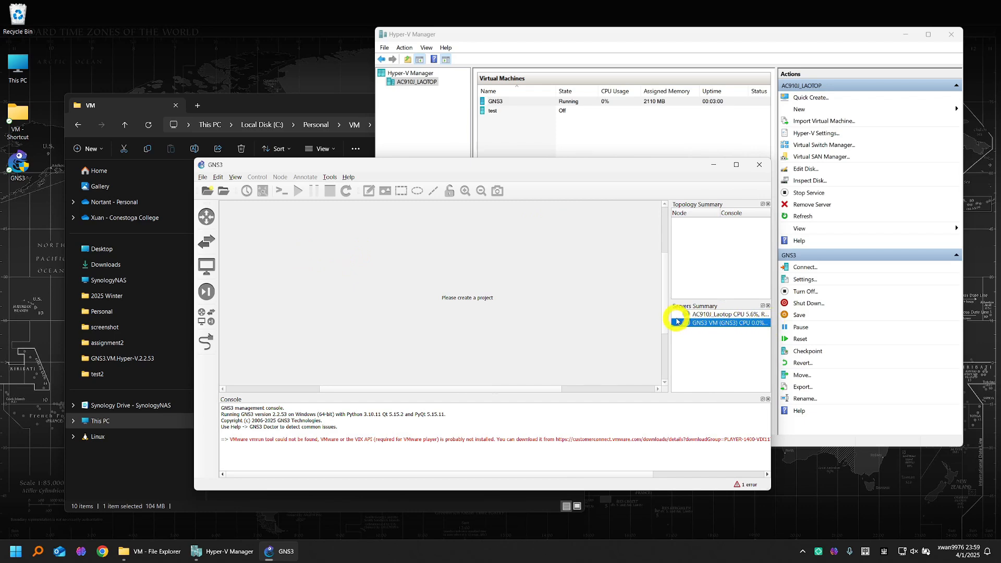
{"action": "left_click_drag", "start_coordinate": [669, 317], "coordinate": [618, 315]}
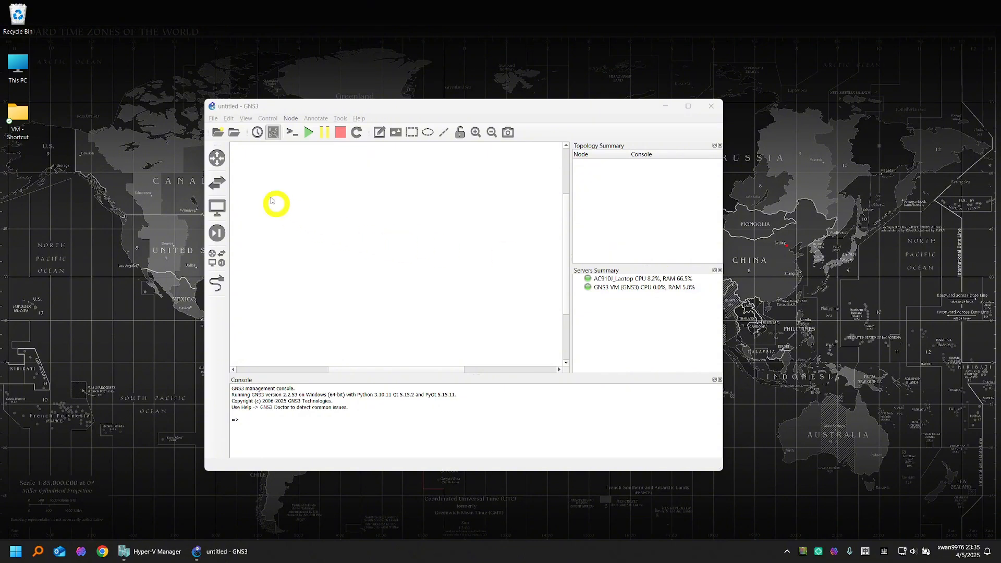
{"action": "left_click", "coordinate": [214, 119]}
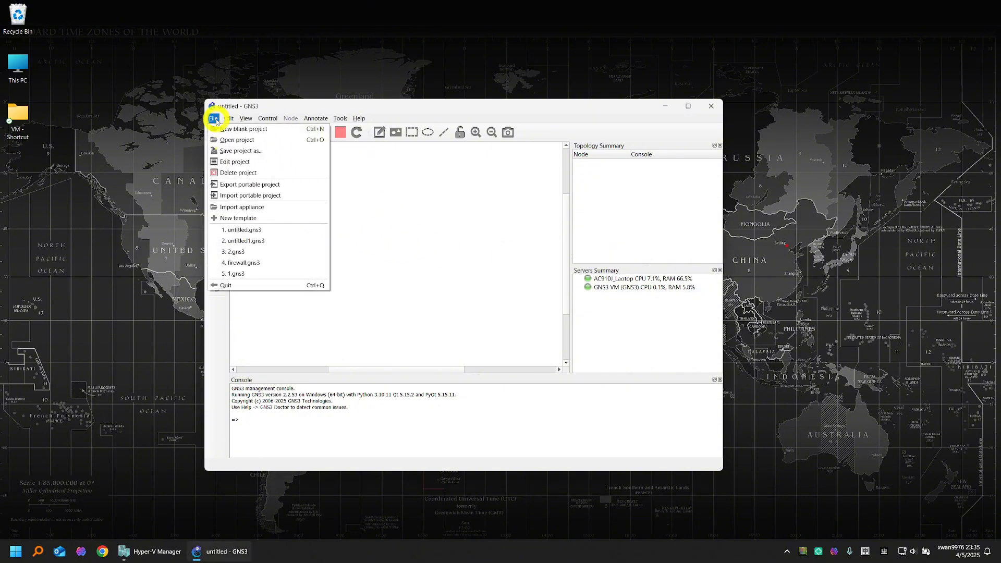
{"action": "mouse_move", "coordinate": [230, 119]}
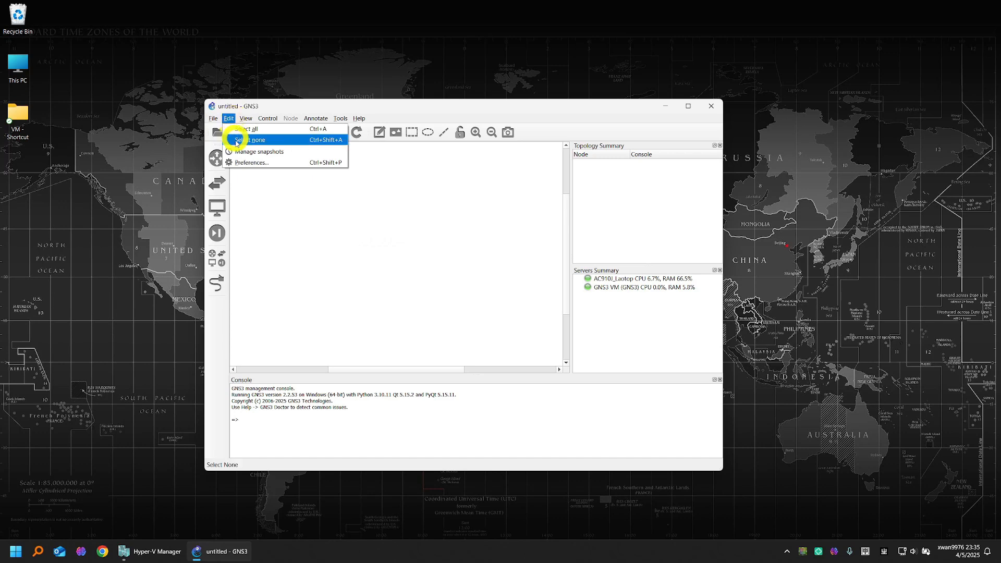
{"action": "left_click", "coordinate": [246, 163]}
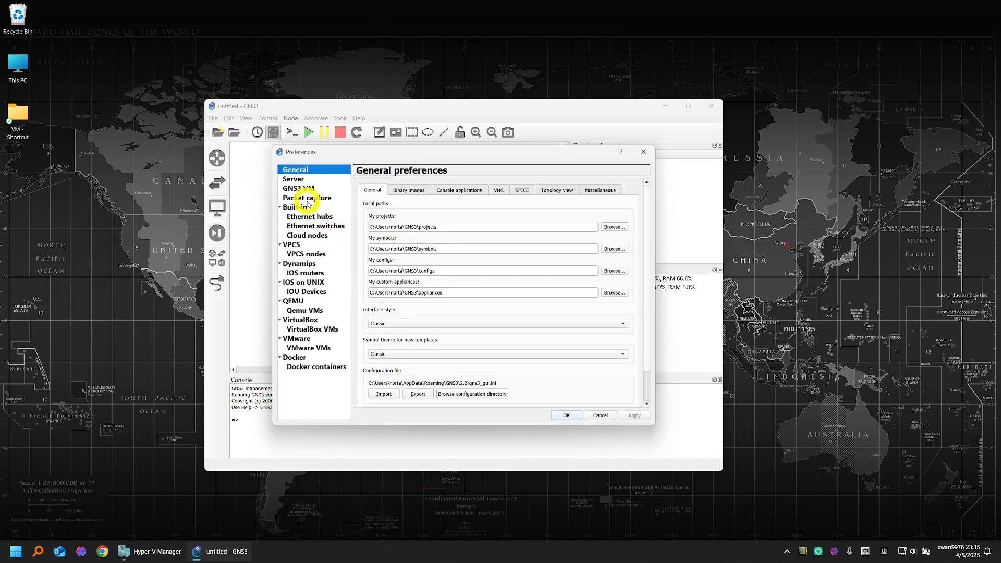
{"action": "left_click", "coordinate": [311, 272]}
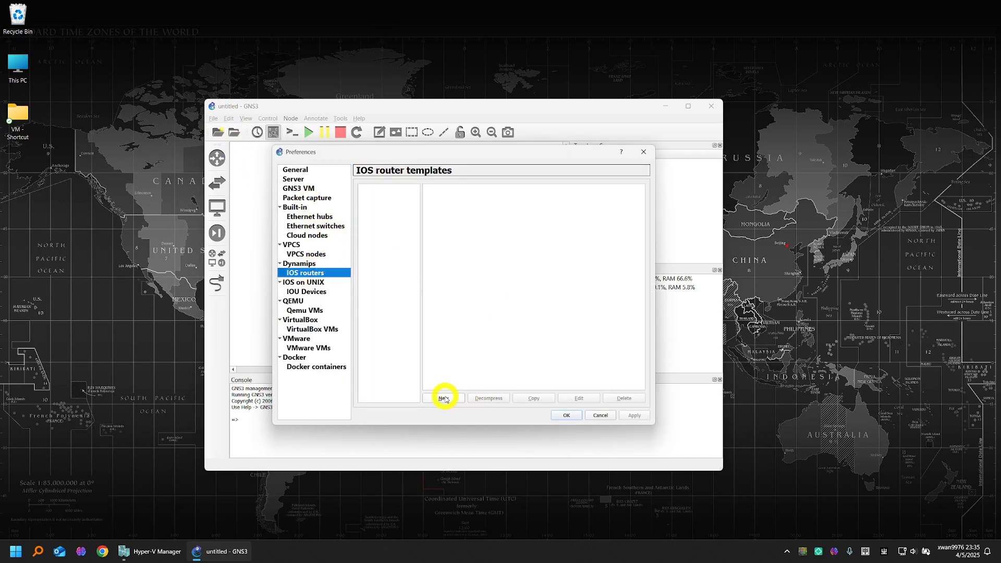
{"action": "left_click", "coordinate": [323, 310]}
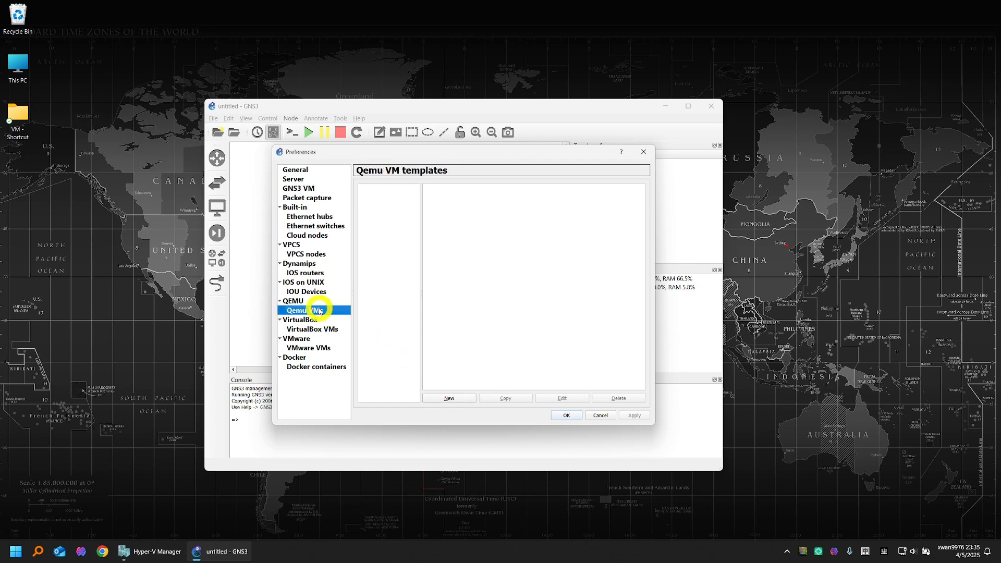
{"action": "left_click", "coordinate": [458, 398]}
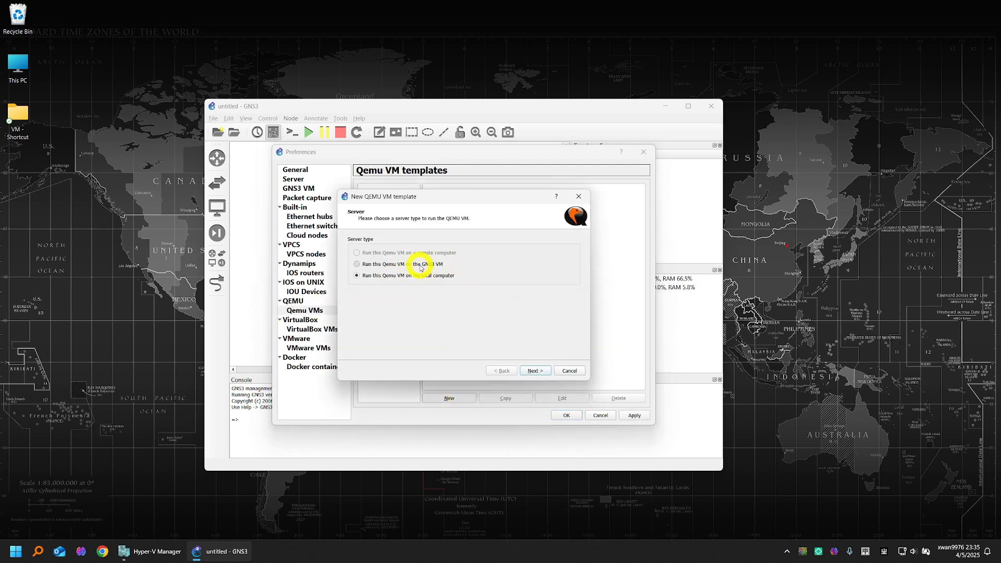
{"action": "left_click", "coordinate": [532, 370]}
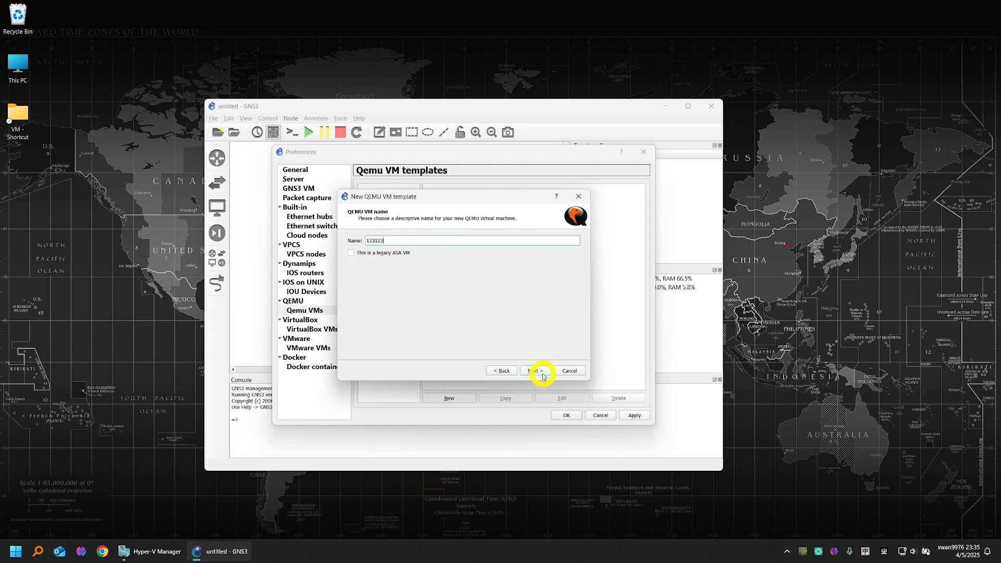
{"action": "left_click", "coordinate": [541, 373]}
{"action": "left_click", "coordinate": [533, 370]}
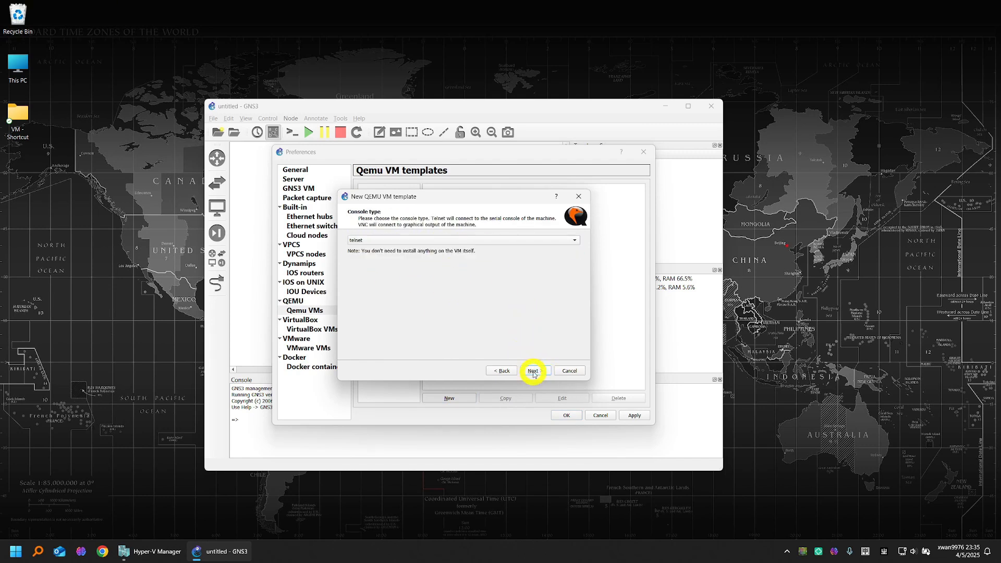
{"action": "left_click", "coordinate": [534, 373]}
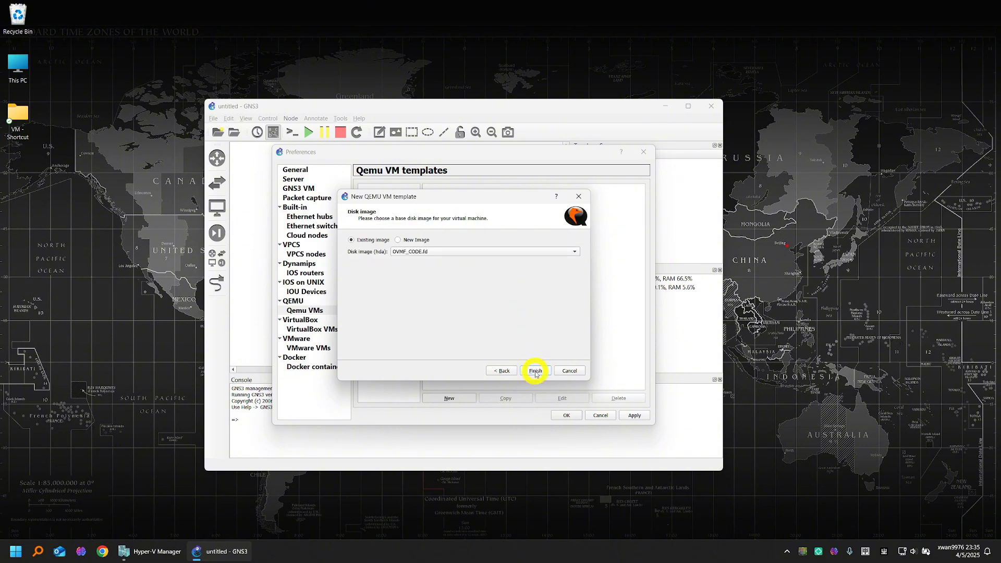
{"action": "left_click", "coordinate": [408, 243]}
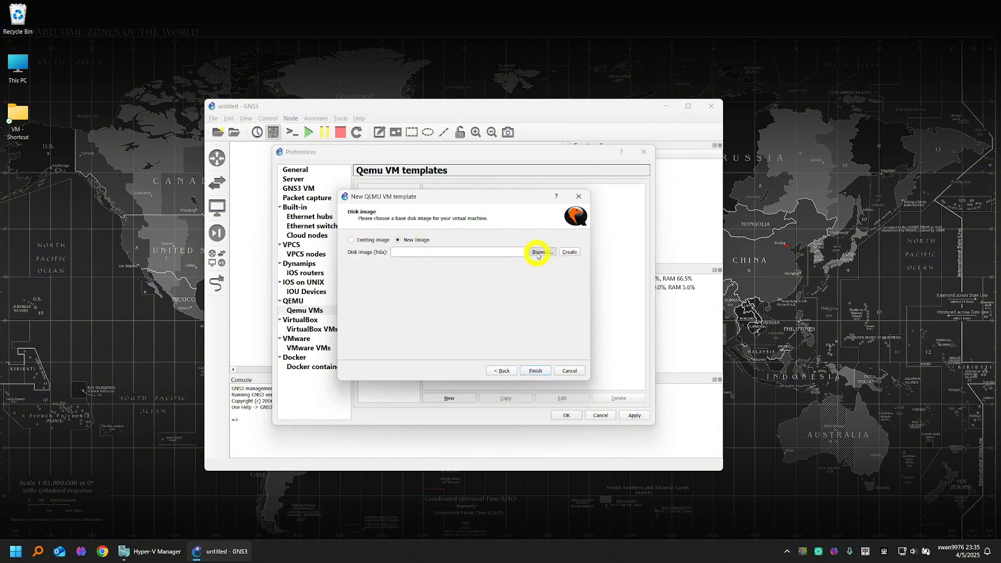
{"action": "left_click", "coordinate": [537, 252]}
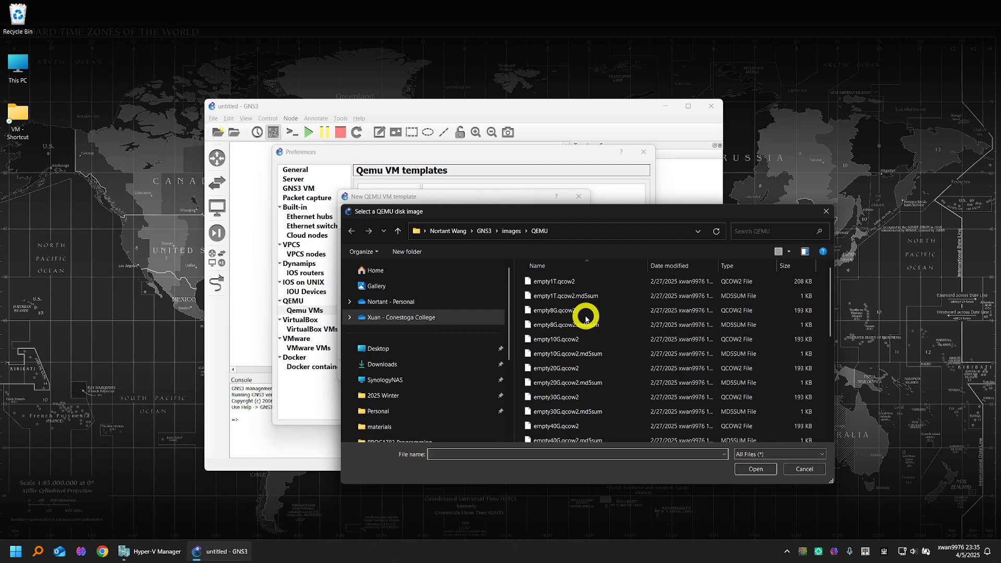
{"action": "key", "text": "Escape"}
{"action": "left_click", "coordinate": [572, 371]}
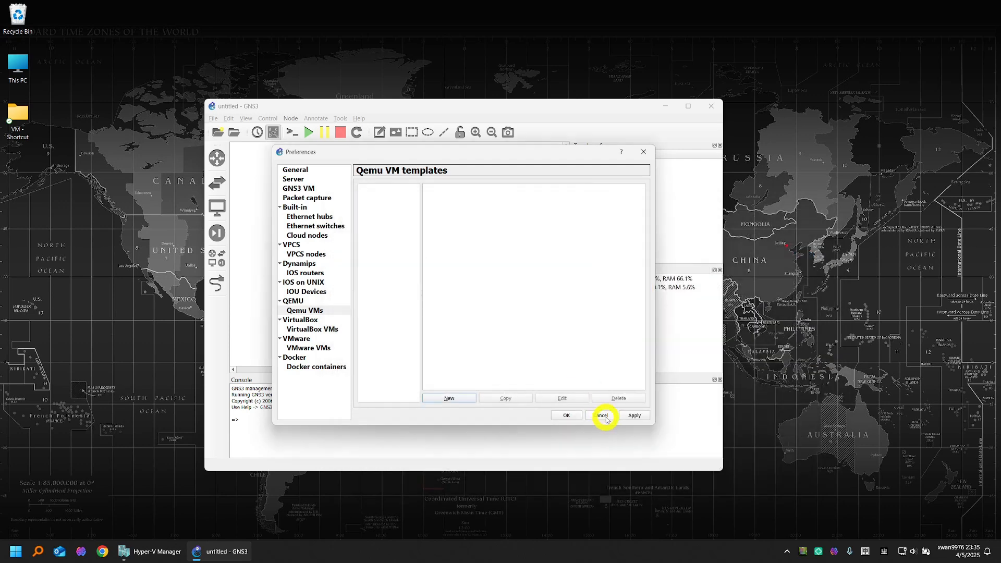
{"action": "left_click", "coordinate": [605, 418]}
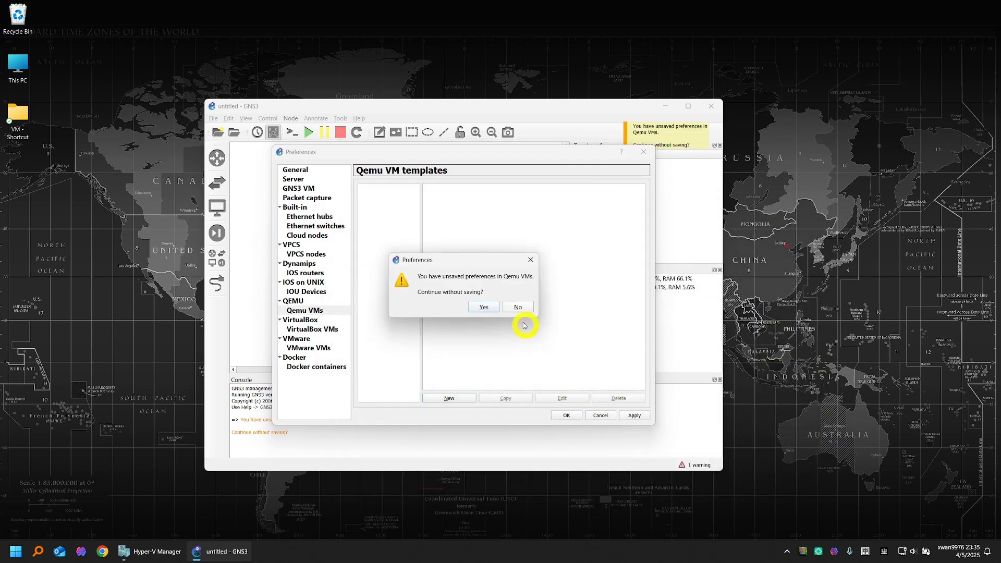
{"action": "left_click", "coordinate": [471, 306]}
Step: Start a new router template from the GNS3 server appliances and choose Cisco 3725 for installation
{"action": "left_click", "coordinate": [217, 158]}
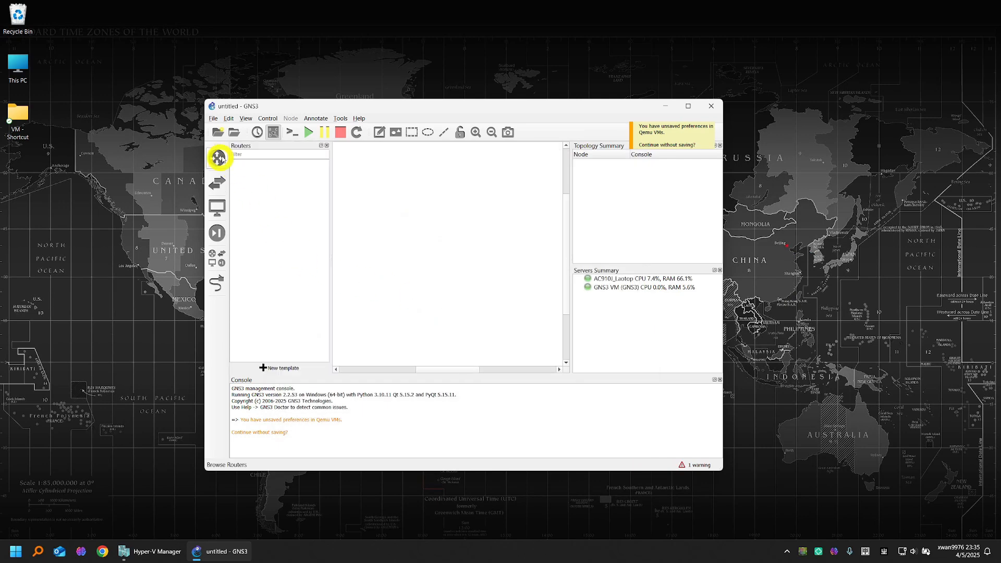
{"action": "left_click", "coordinate": [282, 371]}
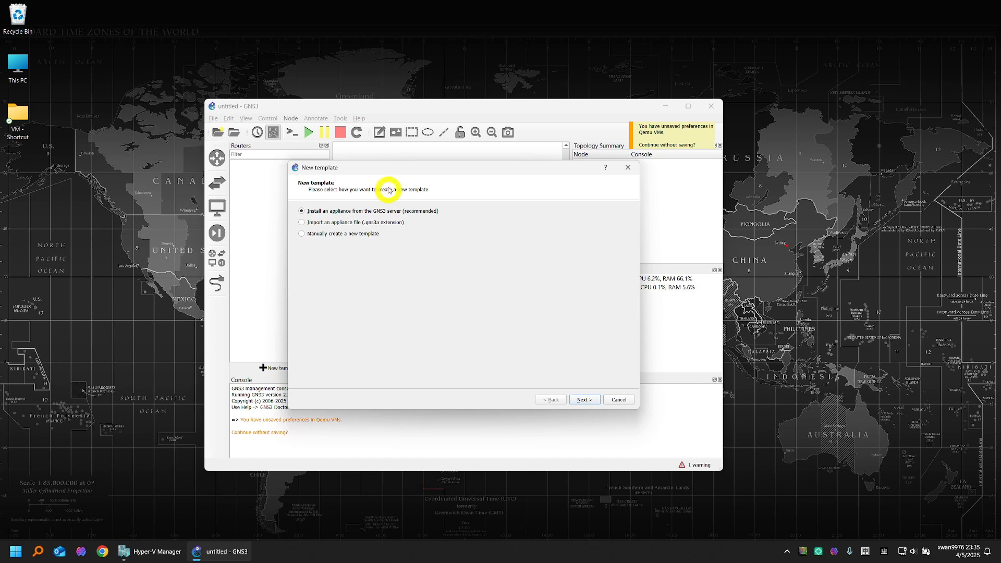
{"action": "left_click_drag", "start_coordinate": [428, 170], "coordinate": [456, 170]}
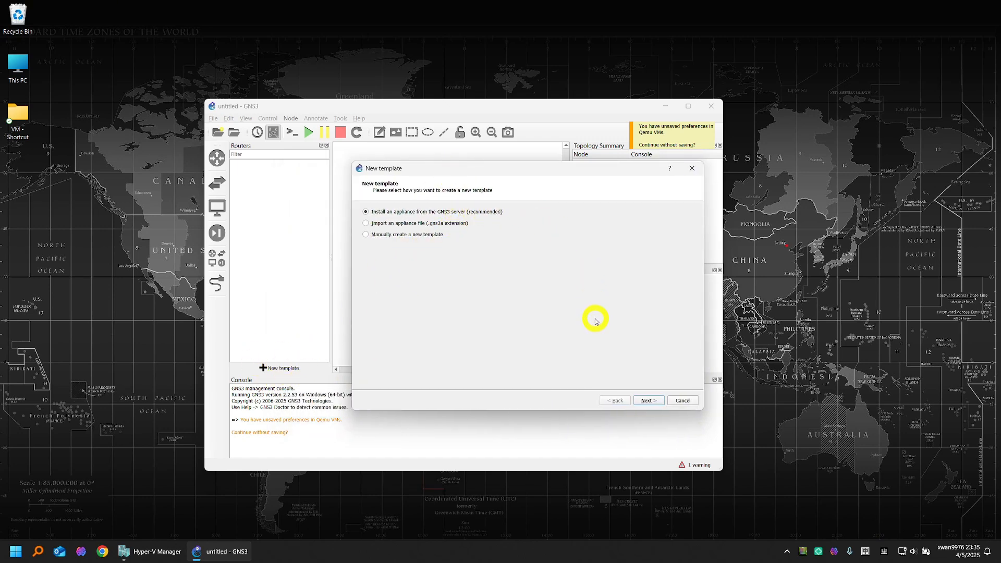
{"action": "left_click", "coordinate": [645, 400]}
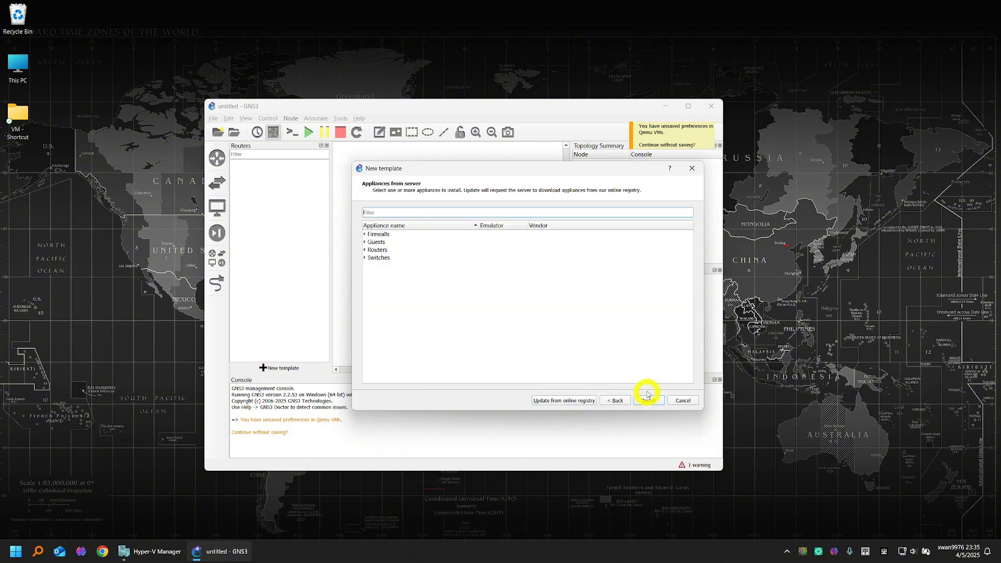
{"action": "double_click", "coordinate": [379, 251]}
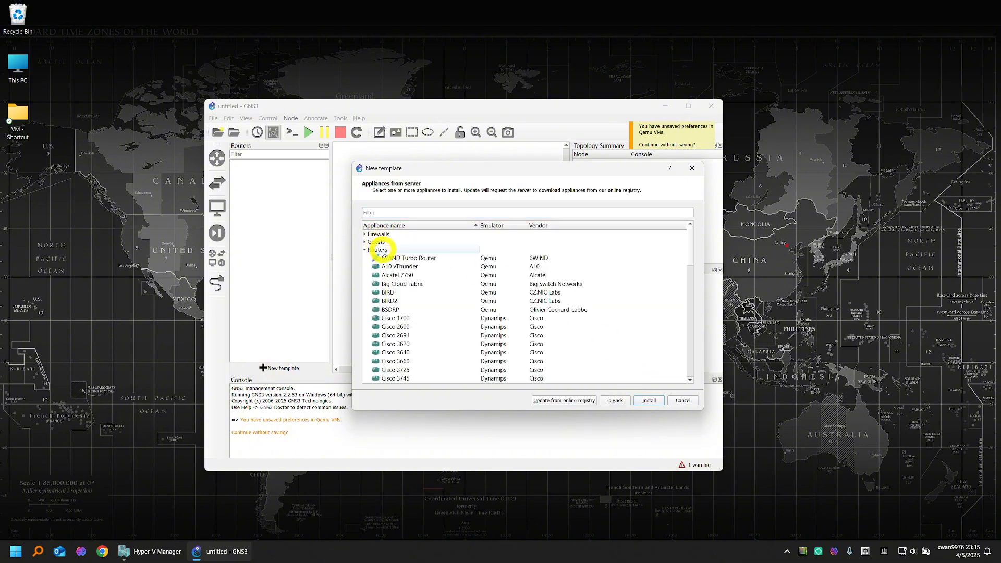
{"action": "left_click", "coordinate": [403, 372]}
{"action": "scroll", "coordinate": [482, 359], "scroll_direction": "down", "scroll_amount": 1}
{"action": "scroll", "coordinate": [482, 359], "scroll_direction": "down", "scroll_amount": 1}
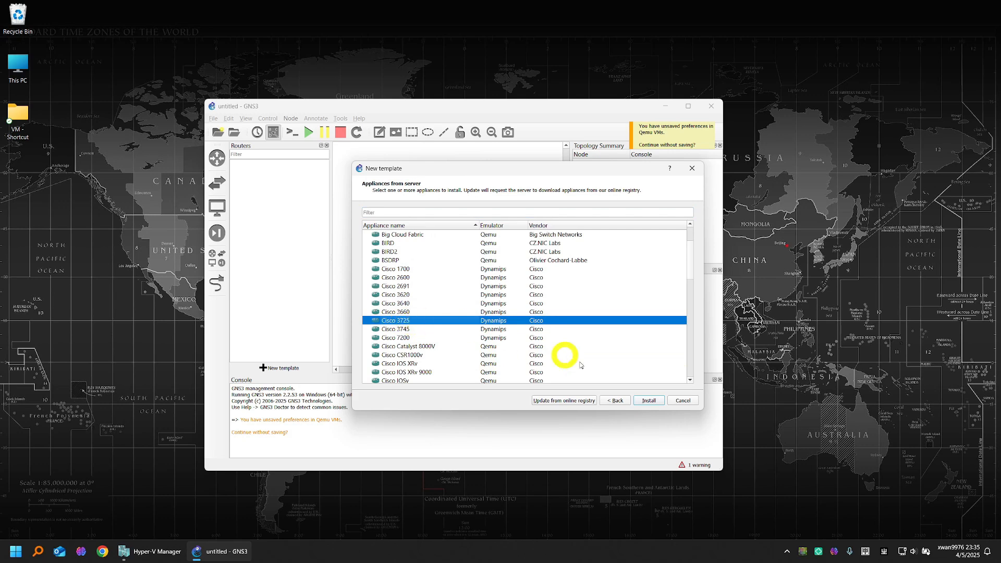
{"action": "left_click", "coordinate": [652, 400]}
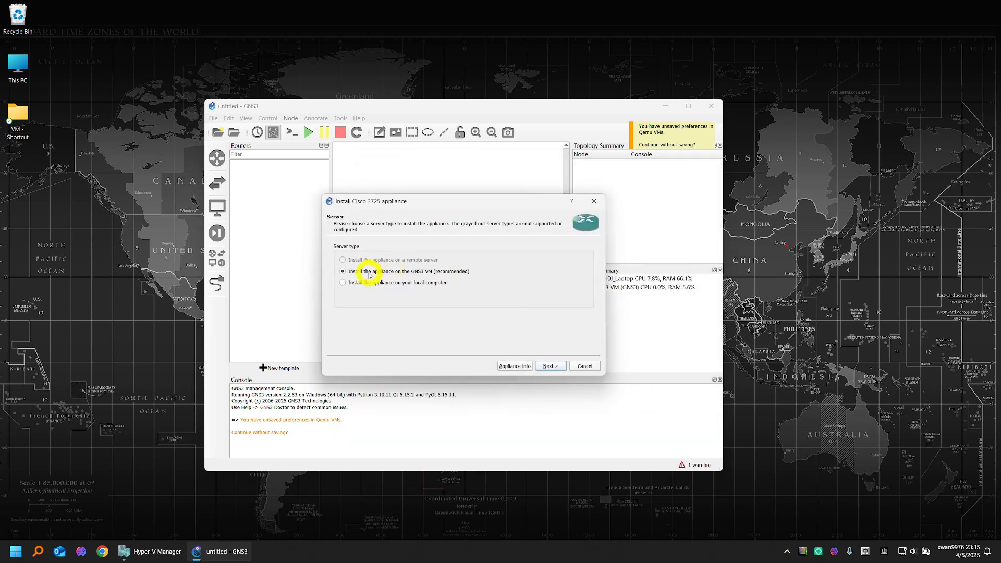
Step: Set the Cisco 3725 appliance to install on the GNS3 VM and show the files required for version 124-15.T14
{"action": "left_click", "coordinate": [550, 366]}
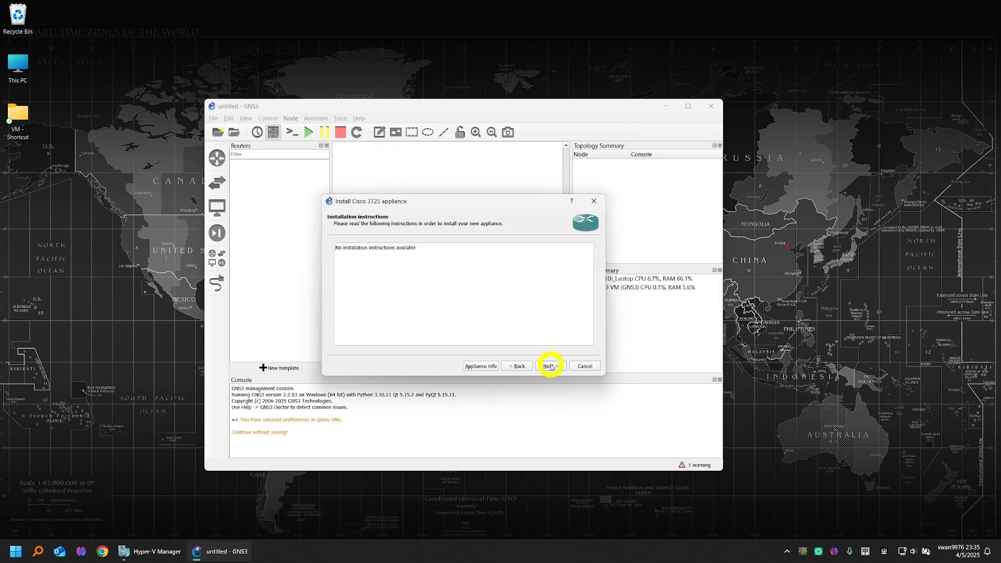
{"action": "left_click", "coordinate": [554, 367]}
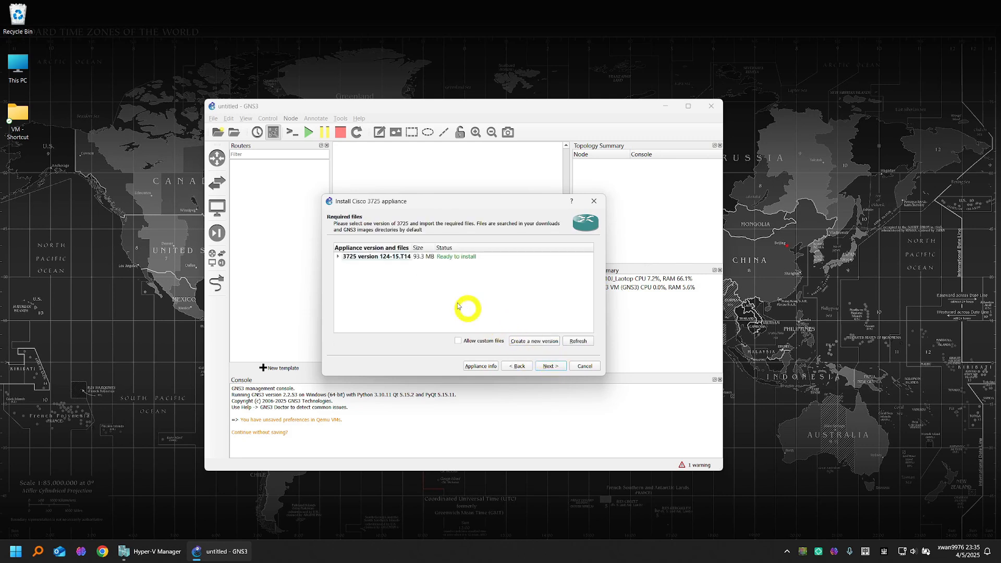
{"action": "left_click", "coordinate": [339, 256]}
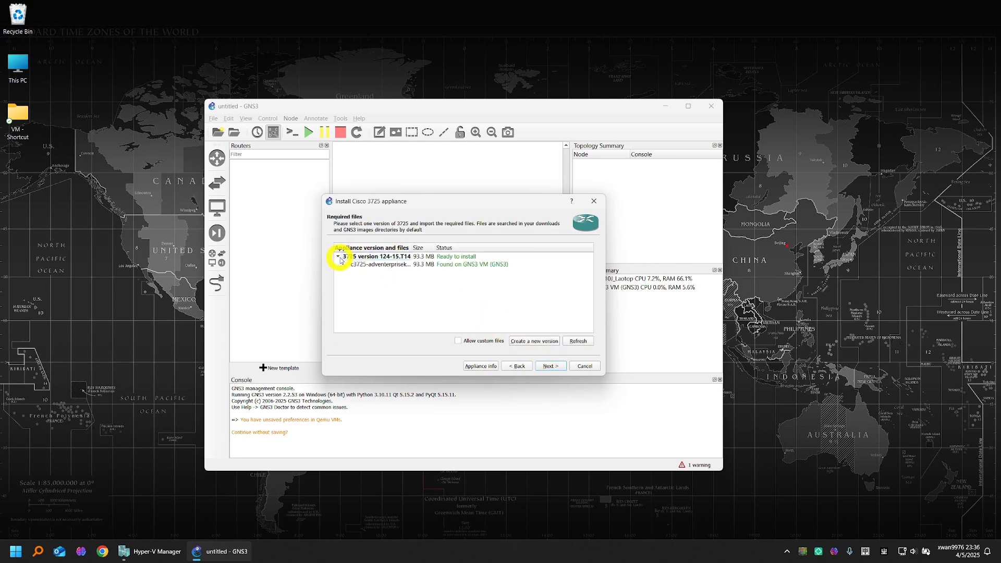
Step: Import c3725-adventerprisek9-mz.124-15.T14.image from the Cisco 3725 folder inside the VM folder as the appliance's required file
{"action": "left_click", "coordinate": [383, 265]}
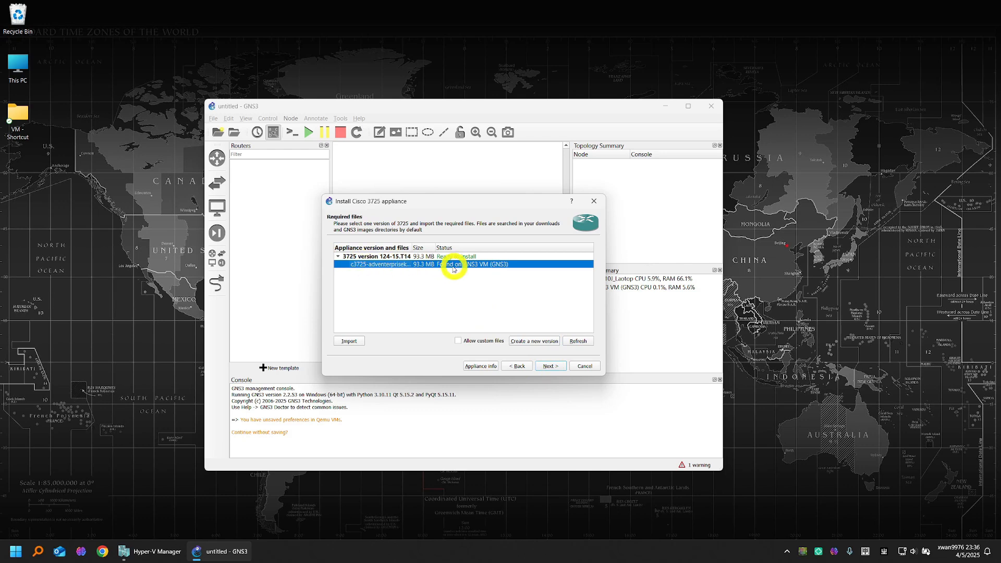
{"action": "left_click", "coordinate": [362, 338]}
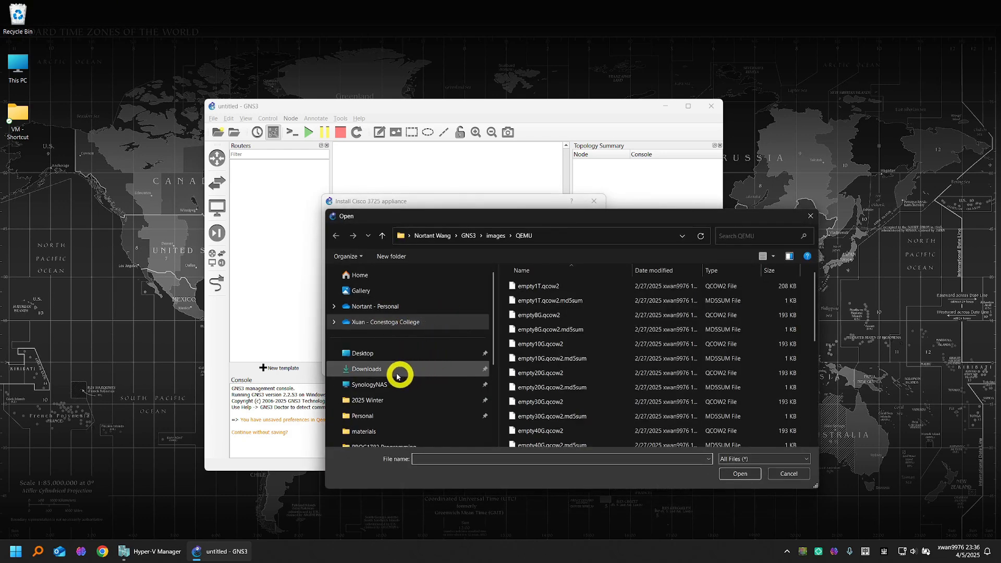
{"action": "left_click", "coordinate": [399, 353]}
{"action": "double_click", "coordinate": [540, 286]}
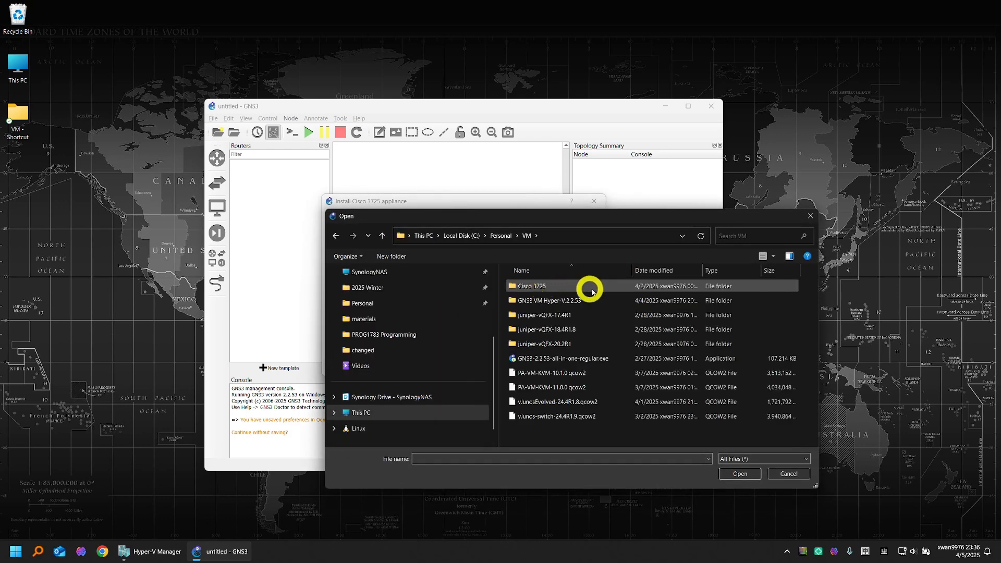
{"action": "double_click", "coordinate": [567, 286]}
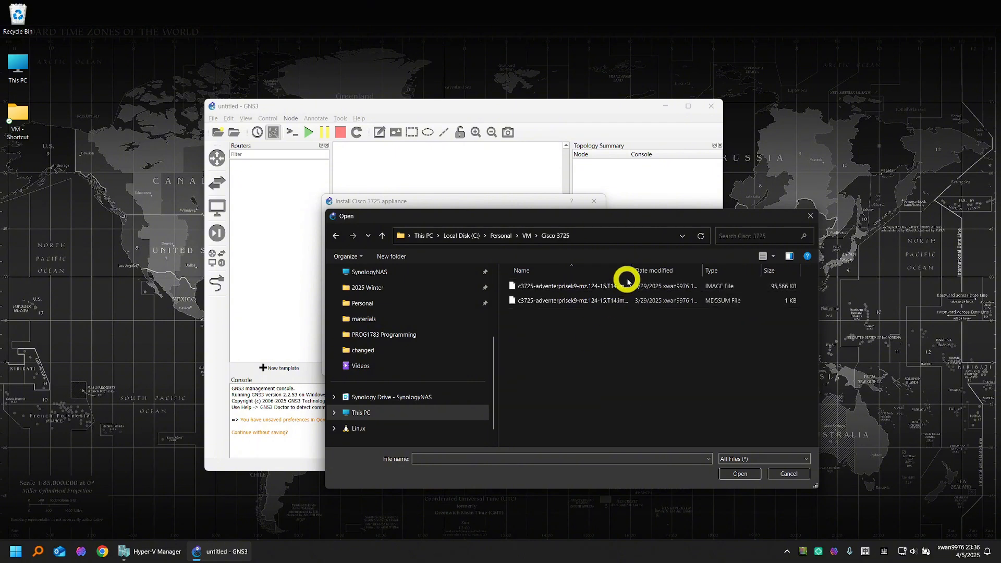
{"action": "left_click_drag", "start_coordinate": [632, 271], "coordinate": [683, 272]}
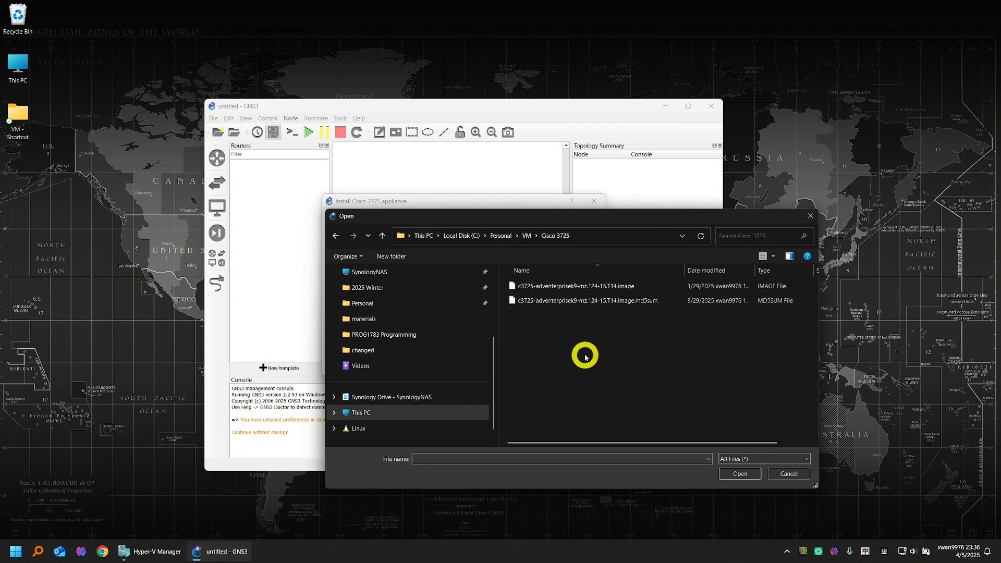
{"action": "left_click", "coordinate": [637, 286]}
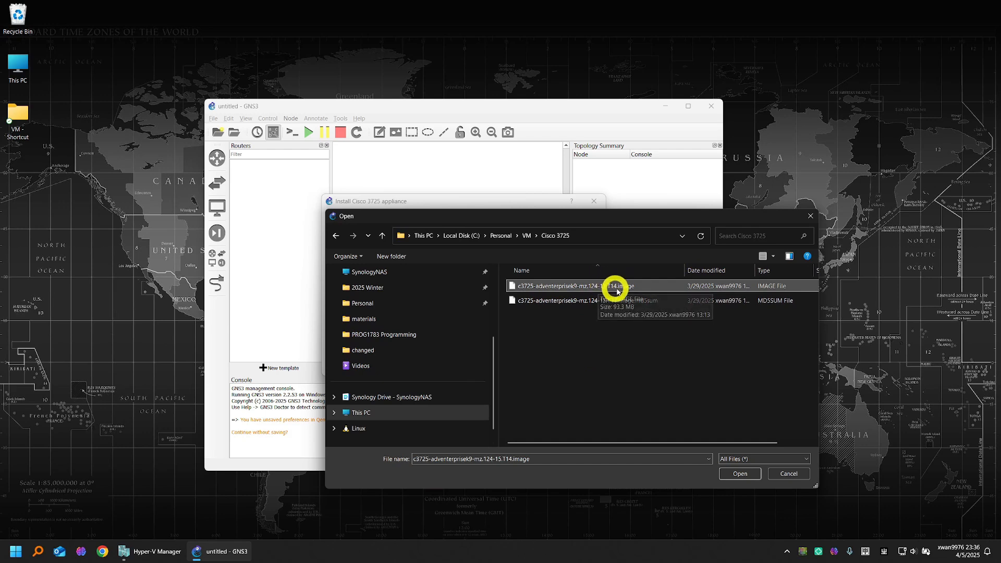
{"action": "left_click", "coordinate": [743, 474]}
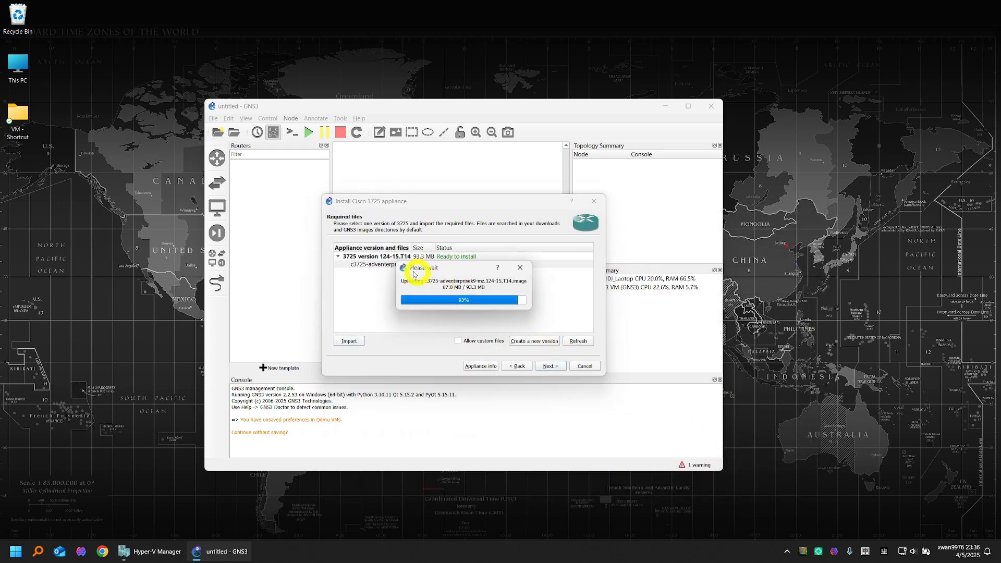
{"action": "left_click", "coordinate": [363, 257]}
{"action": "left_click", "coordinate": [370, 264]}
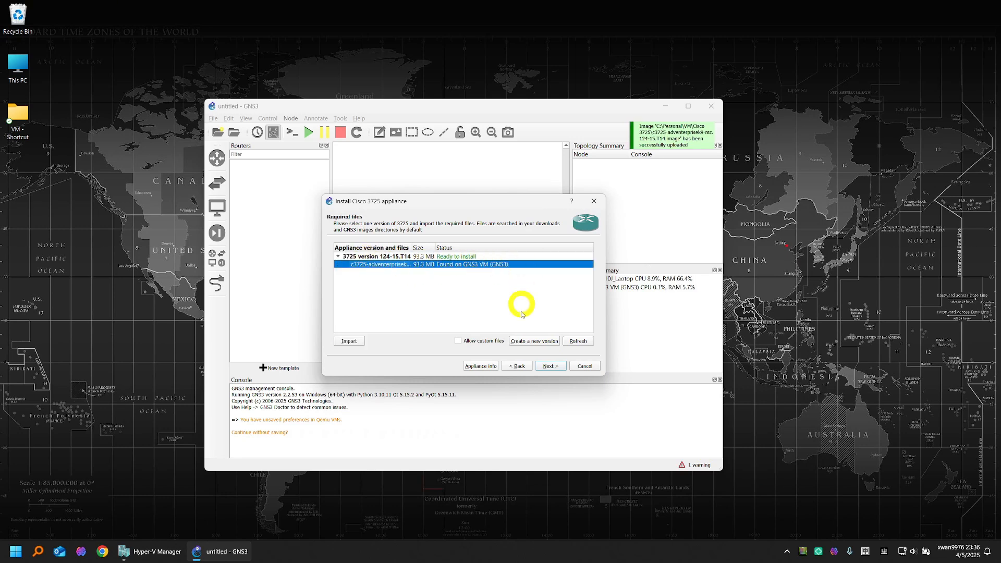
Step: Agree to install Cisco 3725 version 124-15.T14 and finish creating the router template
{"action": "left_click", "coordinate": [551, 366]}
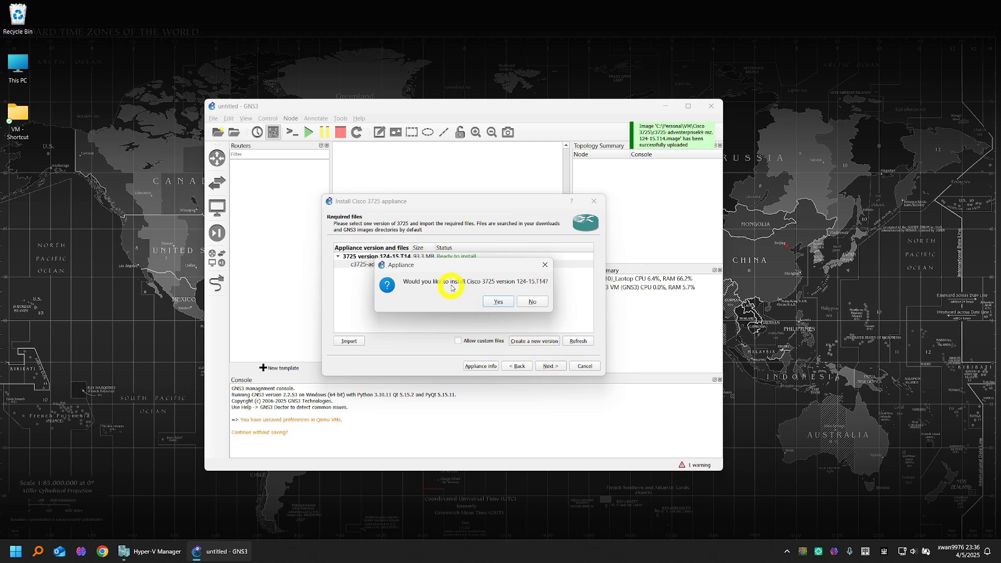
{"action": "left_click", "coordinate": [498, 301]}
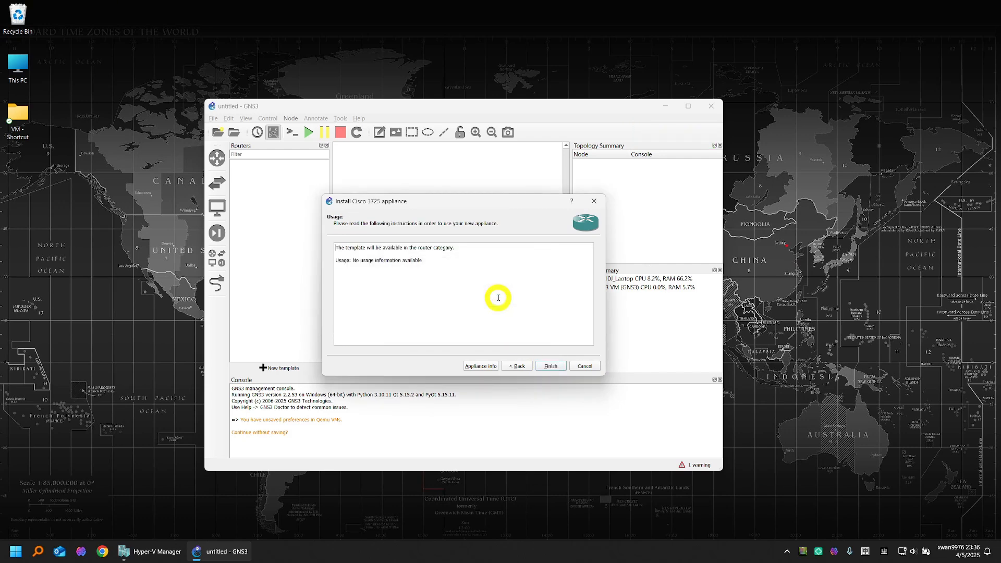
{"action": "left_click", "coordinate": [548, 368]}
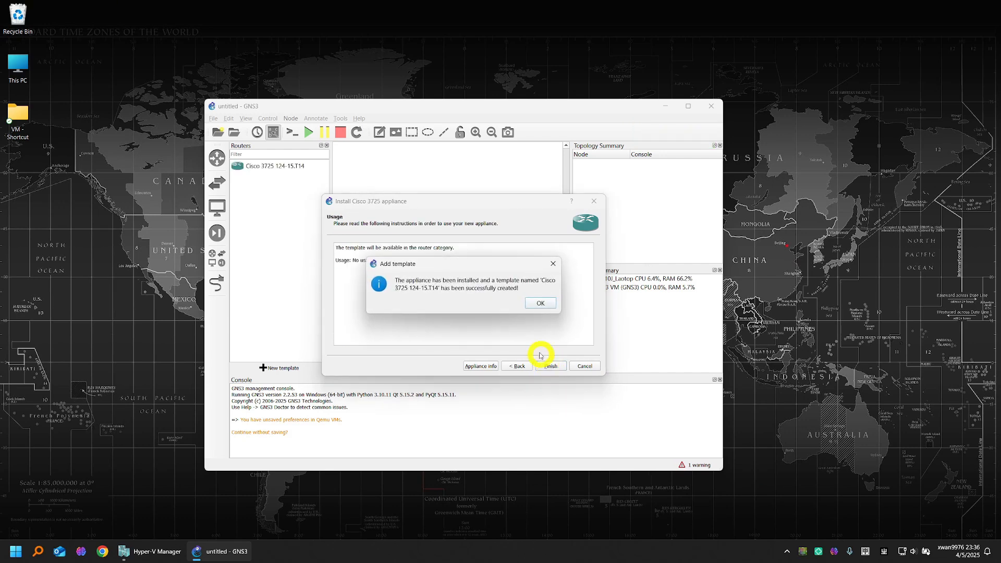
{"action": "left_click", "coordinate": [542, 304]}
Step: Open the Cisco 3725 124-15.T14 template's configuration and assign the NM-4T adapter to slot 1
{"action": "left_click", "coordinate": [264, 165]}
{"action": "right_click", "coordinate": [269, 167]}
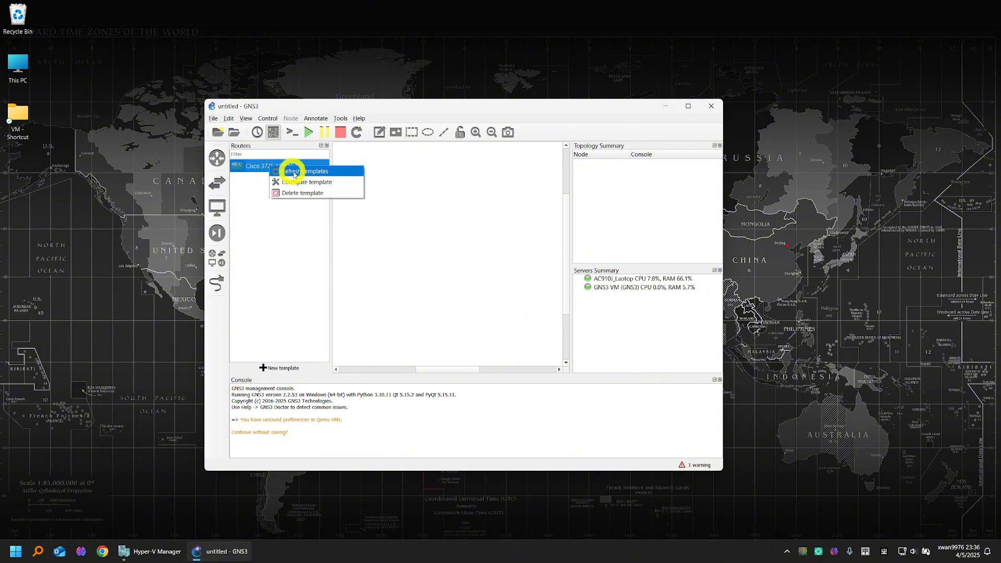
{"action": "left_click", "coordinate": [298, 182]}
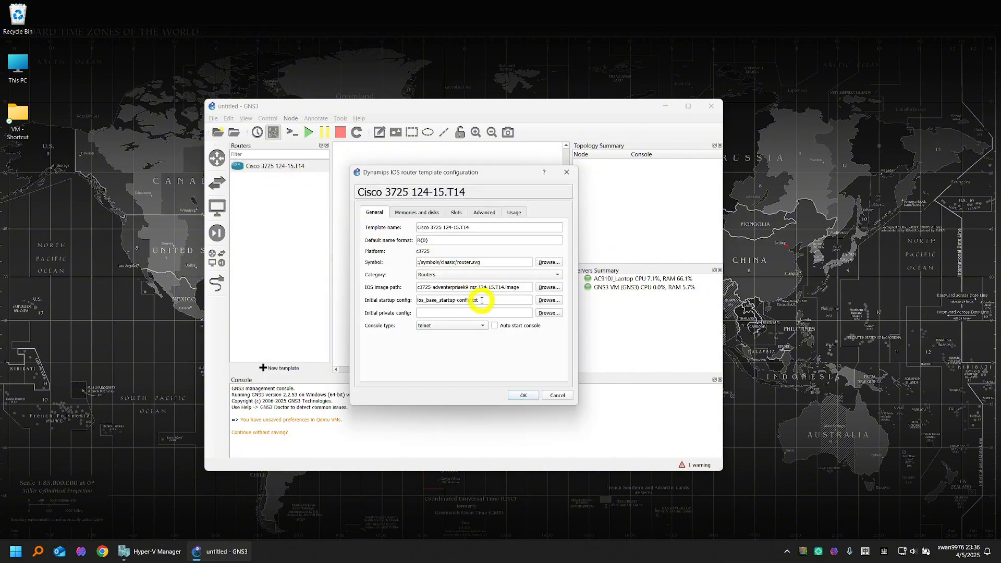
{"action": "left_click", "coordinate": [412, 212]}
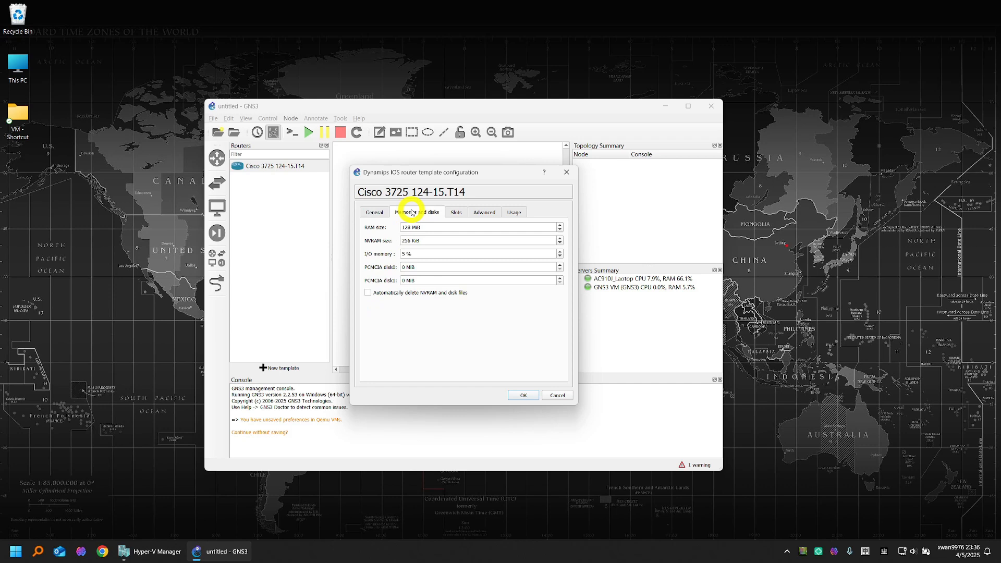
{"action": "left_click", "coordinate": [457, 213]}
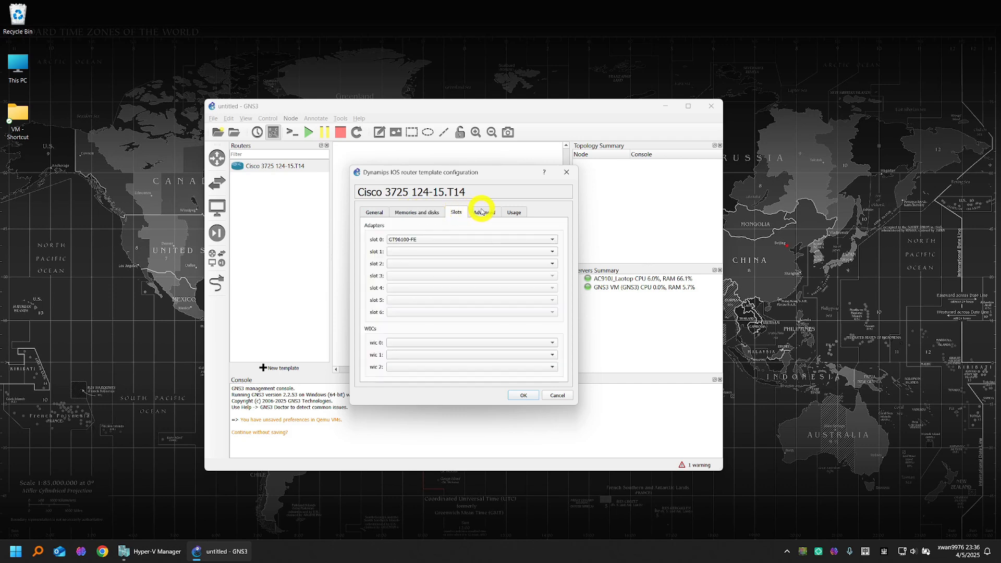
{"action": "left_click", "coordinate": [466, 256]}
{"action": "left_click", "coordinate": [424, 263]}
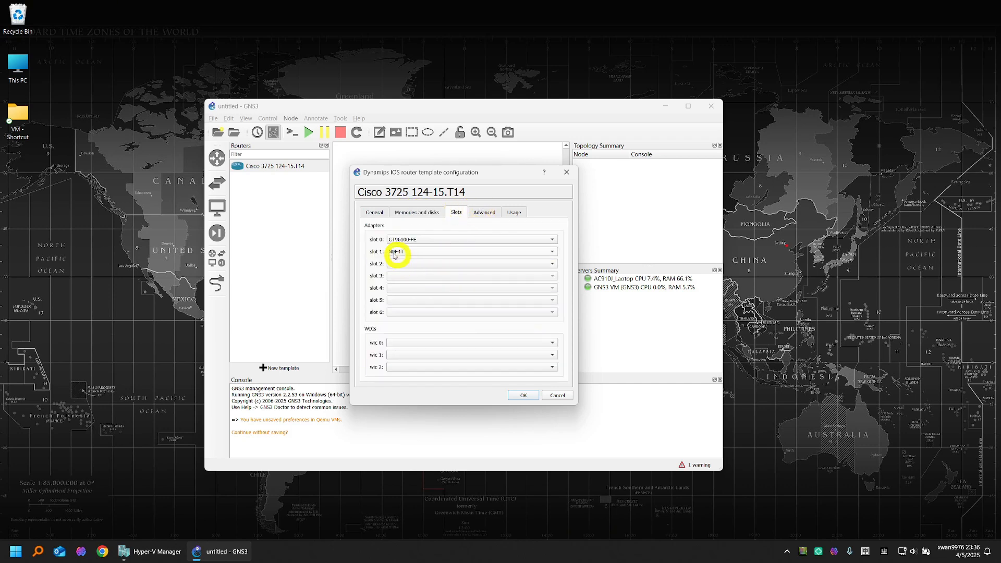
Step: Review the template's advanced and usage settings, rename it Cisco 3725, and save the configuration
{"action": "left_click", "coordinate": [482, 213]}
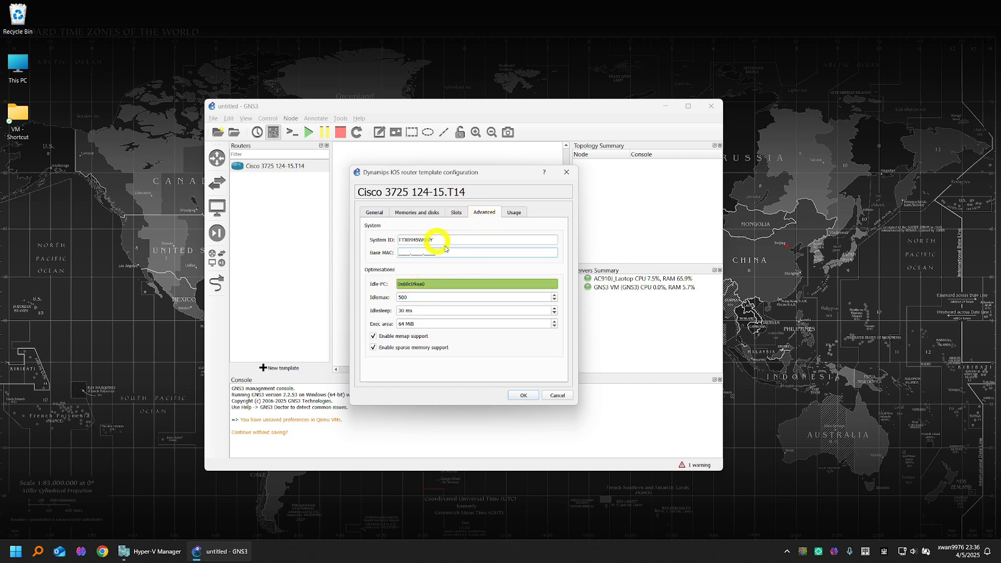
{"action": "left_click", "coordinate": [513, 212]}
{"action": "left_click", "coordinate": [375, 212]}
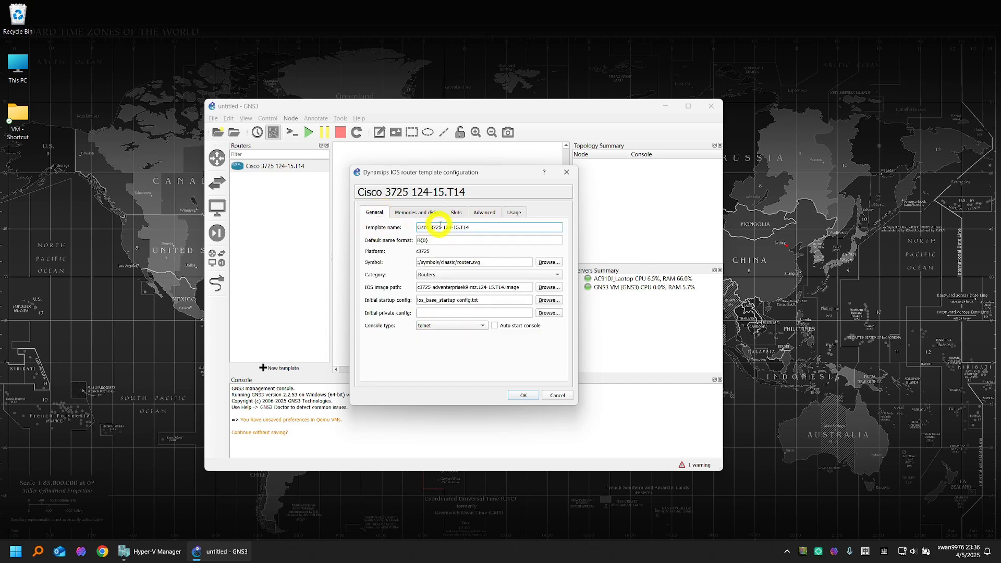
{"action": "left_click_drag", "start_coordinate": [441, 228], "coordinate": [508, 228]}
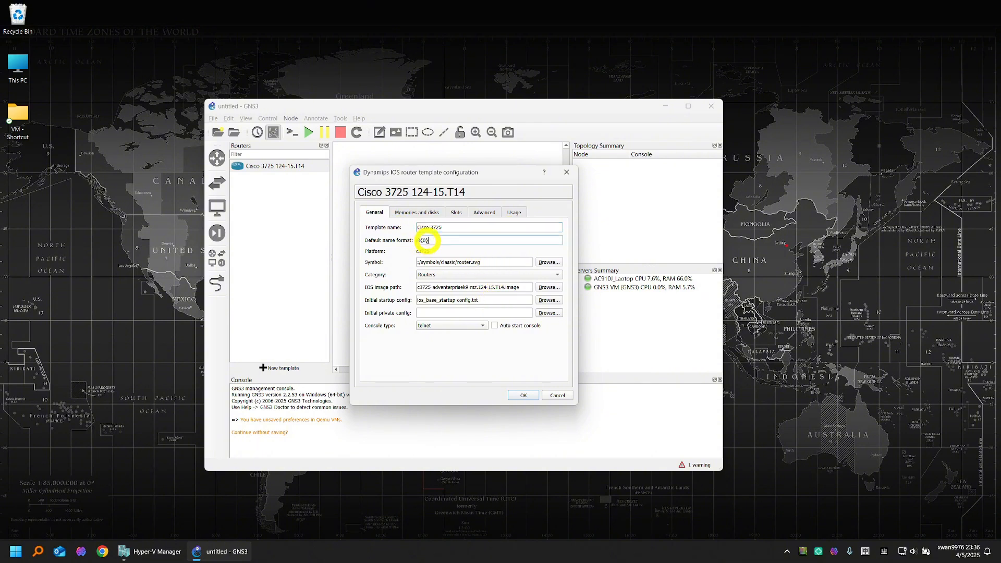
{"action": "left_click", "coordinate": [486, 213]}
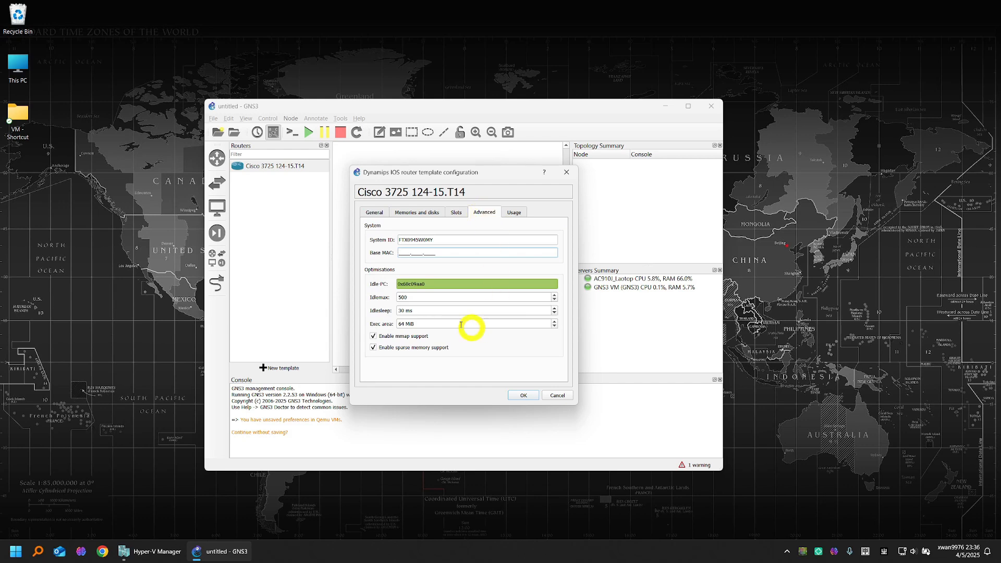
{"action": "left_click", "coordinate": [523, 396]}
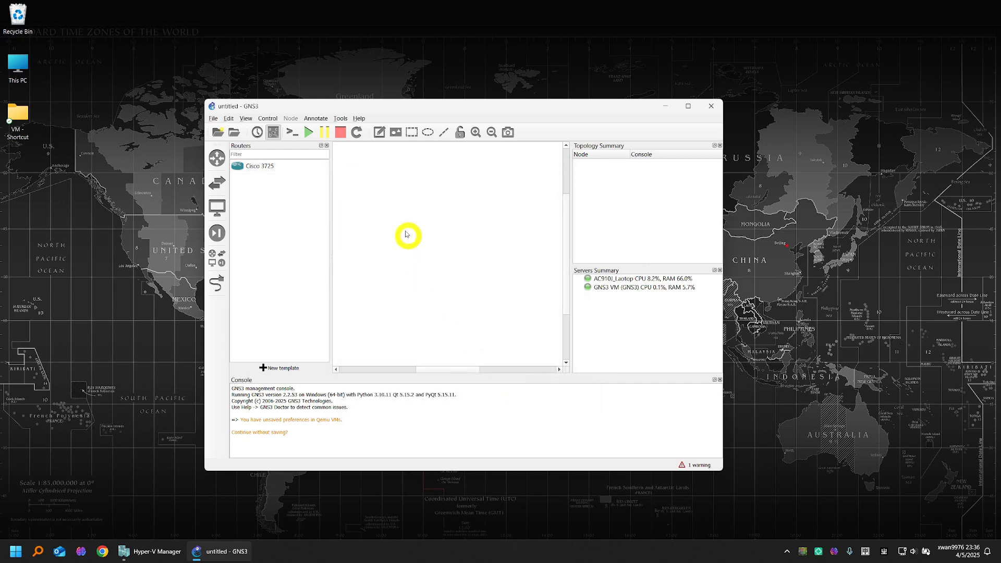
Step: Place a Cisco 3725 router in the workspace, start it, and open its console beside the topology
{"action": "left_click_drag", "start_coordinate": [240, 165], "coordinate": [416, 232]}
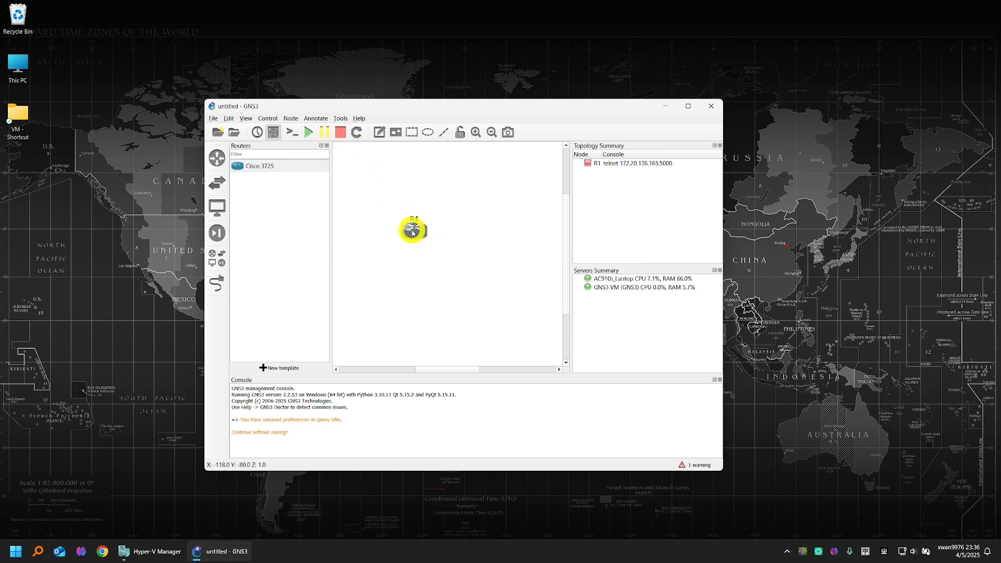
{"action": "right_click", "coordinate": [413, 231]}
{"action": "left_click", "coordinate": [435, 268]}
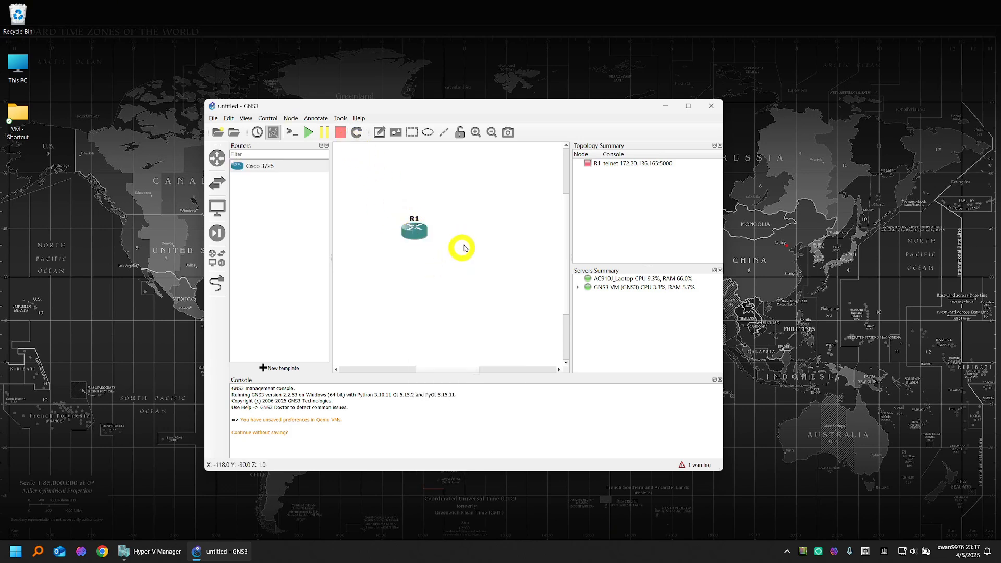
{"action": "left_click", "coordinate": [418, 229]}
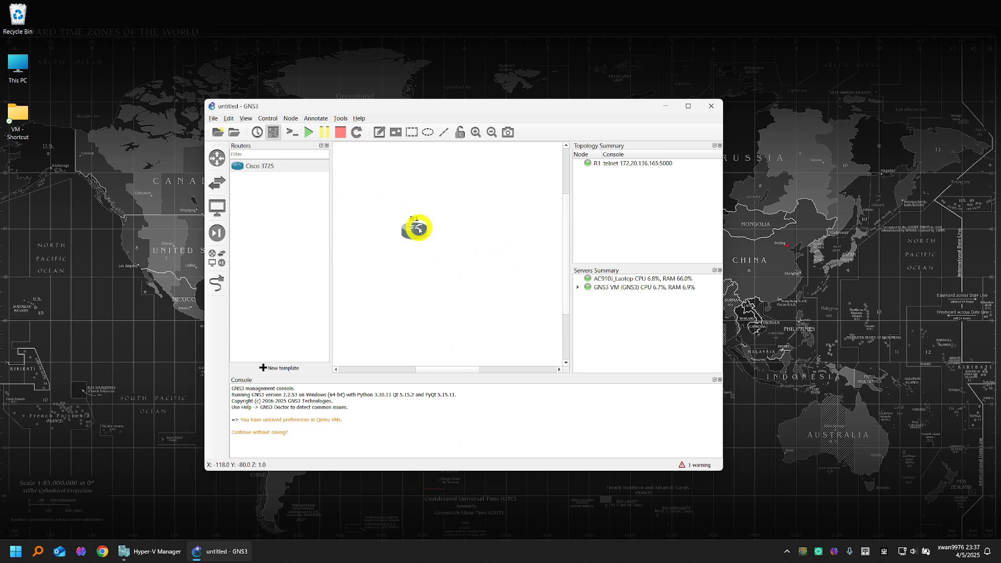
{"action": "double_click", "coordinate": [419, 229]}
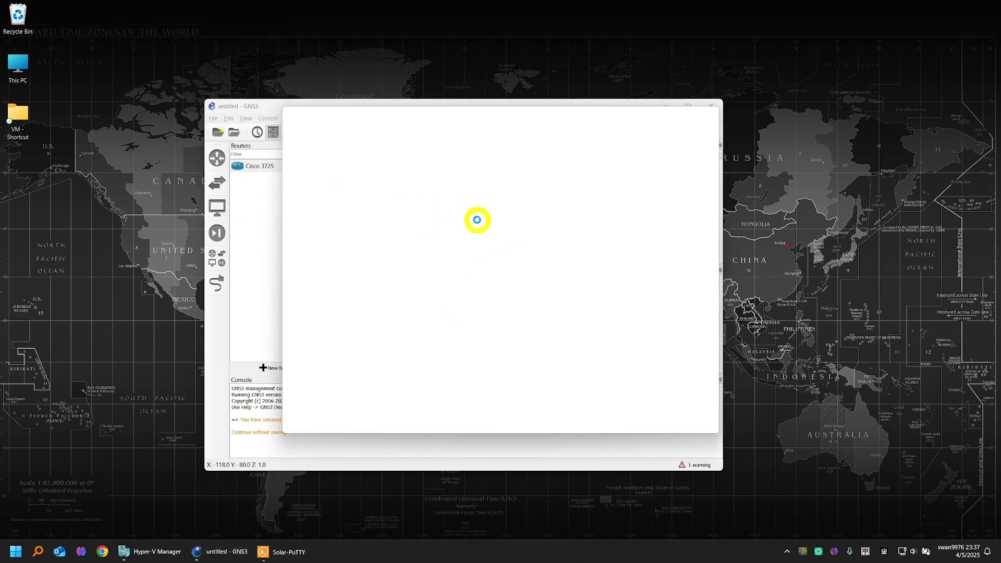
{"action": "left_click_drag", "start_coordinate": [460, 120], "coordinate": [620, 118]}
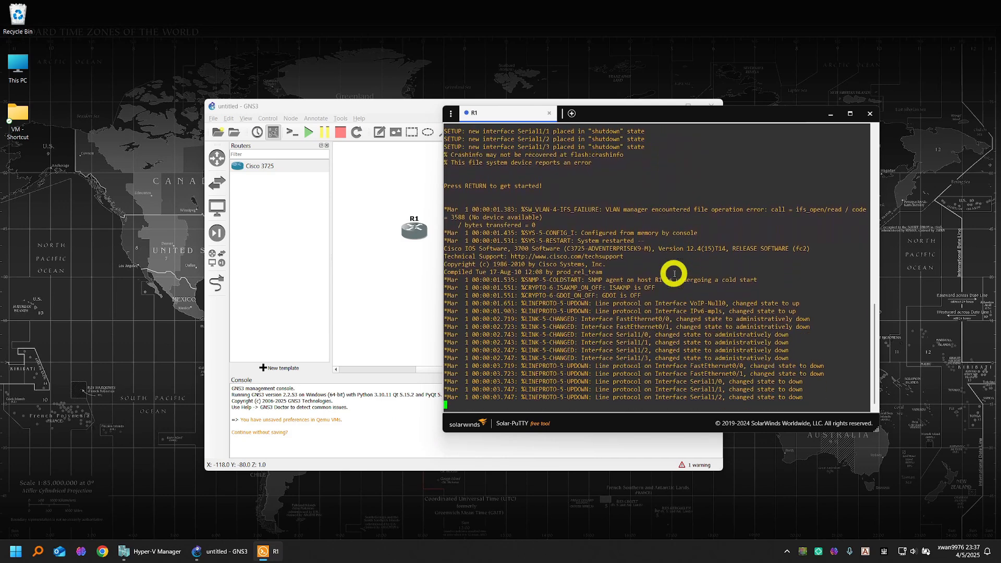
Step: Run show version at R1's console prompt and read through the software and hardware details
{"action": "key", "text": "Return"}
{"action": "key", "text": "Return"}
{"action": "key", "text": "Return"}
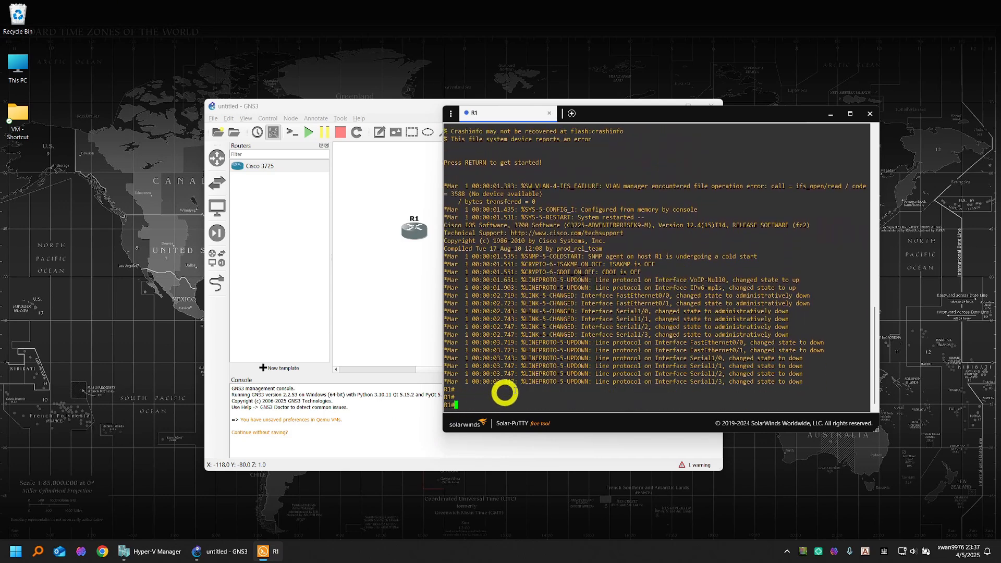
{"action": "key", "text": "Return"}
{"action": "key", "text": "Return"}
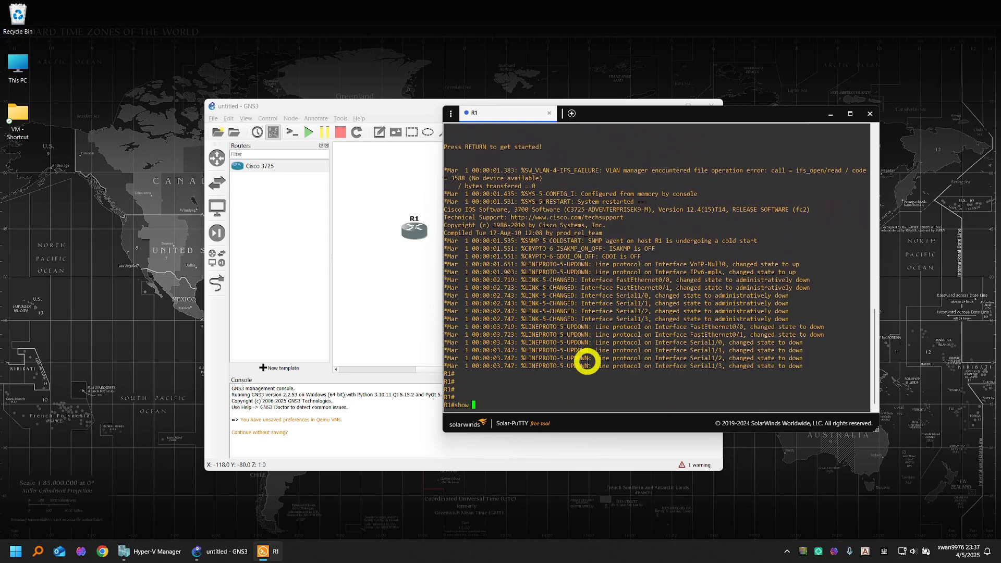
{"action": "type", "text": "show ver"}
{"action": "key", "text": "Tab"}
{"action": "key", "text": "Return"}
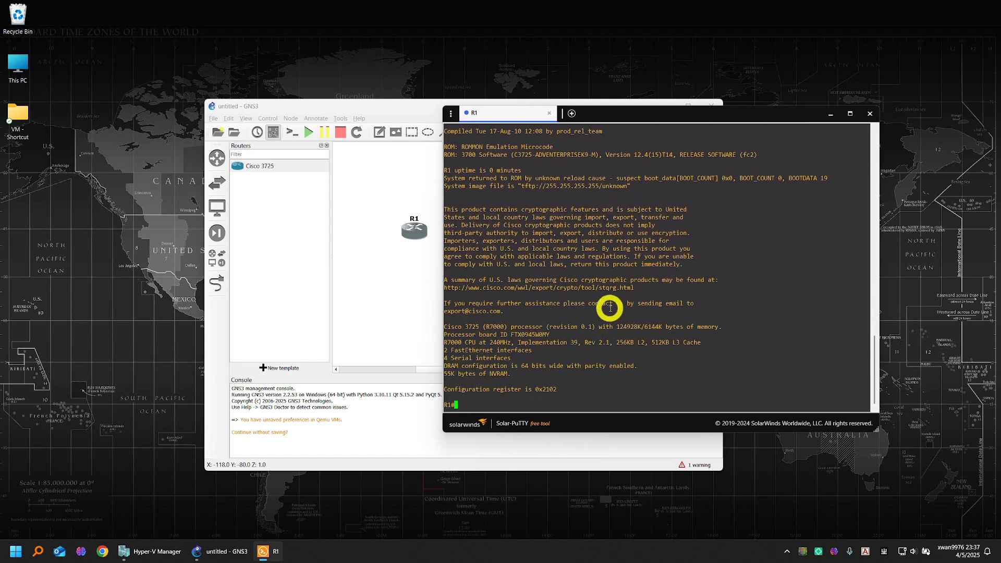
{"action": "scroll", "coordinate": [610, 308], "scroll_direction": "up", "scroll_amount": 6}
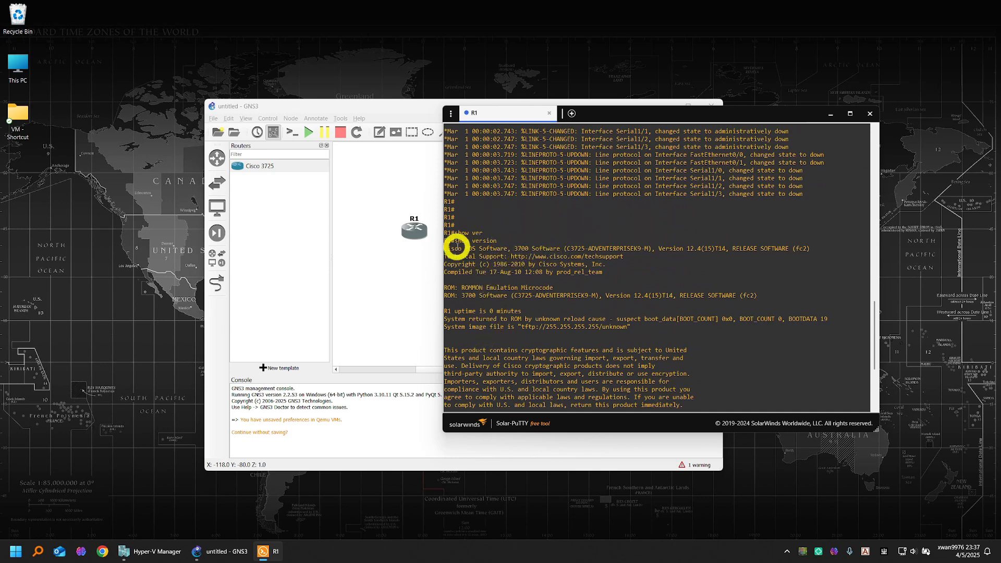
{"action": "scroll", "coordinate": [620, 284], "scroll_direction": "down", "scroll_amount": 6}
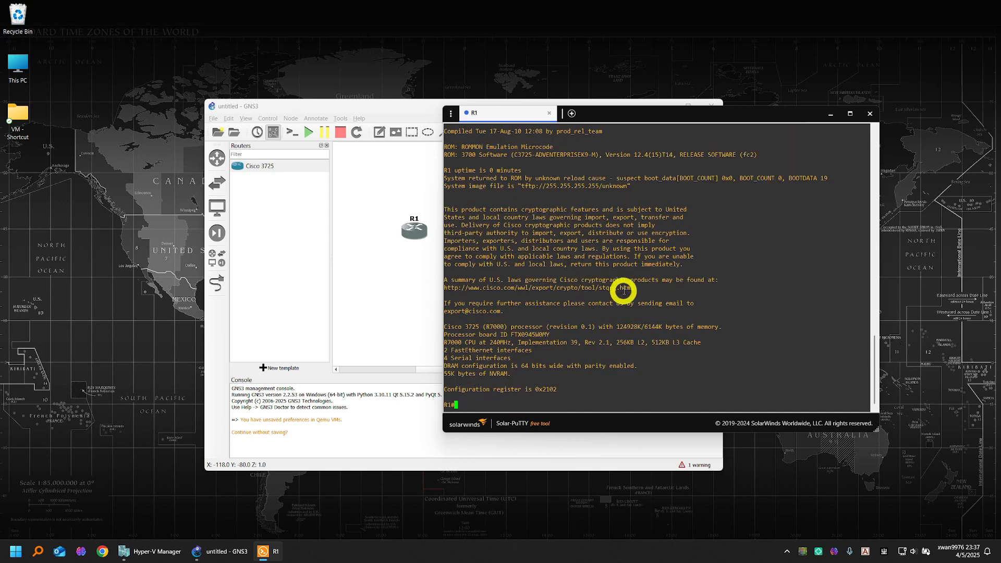
Step: Enter global configuration mode on R1 with conf t and select interface fastEthernet 0/0
{"action": "key", "text": "Return"}
{"action": "key", "text": "Return"}
{"action": "type", "text": "conf t"}
{"action": "key", "text": "Return"}
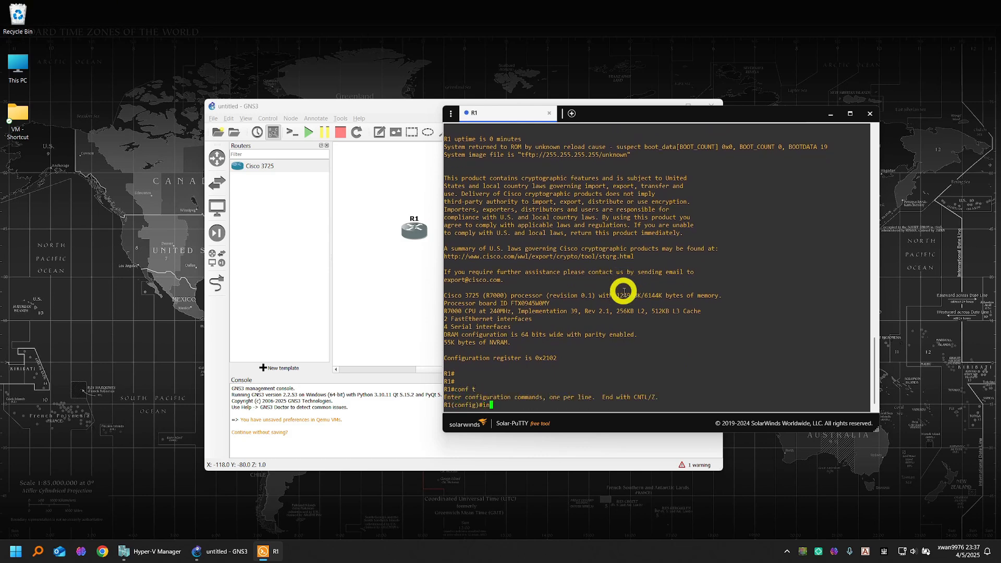
{"action": "type", "text": "inter"}
{"action": "key", "text": "Tab"}
{"action": "type", "text": "fa"}
{"action": "key", "text": "Tab"}
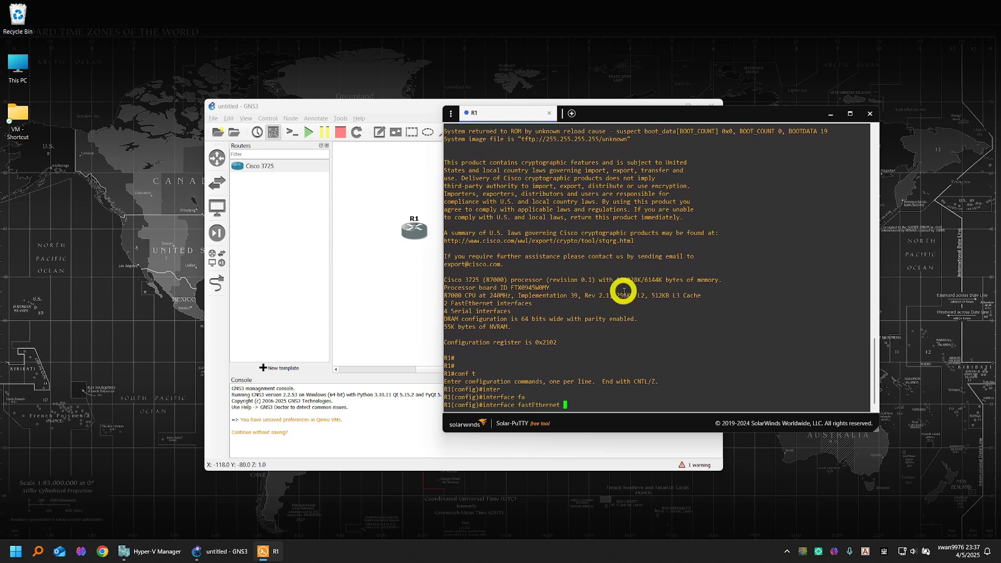
{"action": "type", "text": "0/0"}
{"action": "key", "text": "Return"}
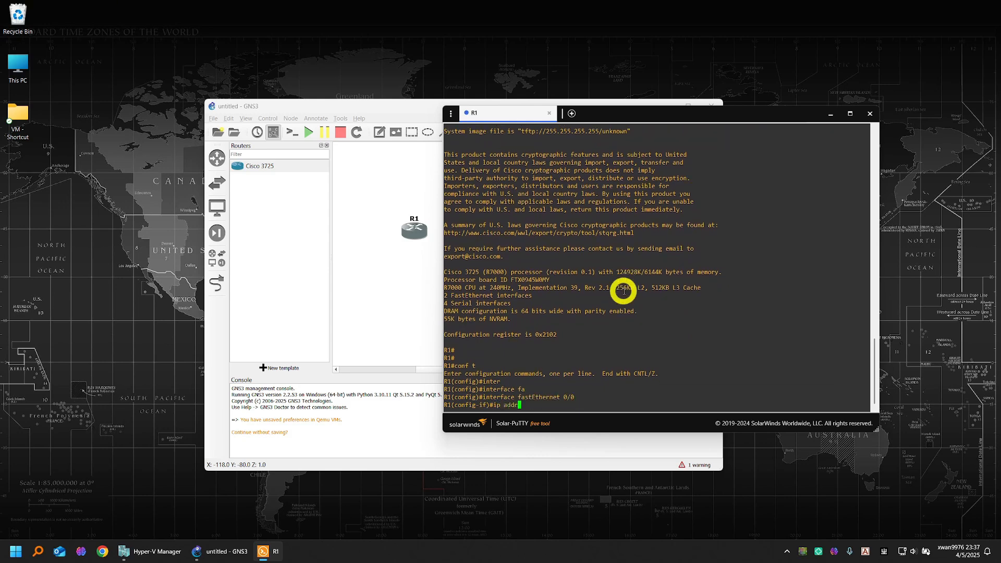
Step: Assign IP address 192.168.1.5 with mask 255.255.255.0 to fastEthernet 0/0 and enable it with no shutdown
{"action": "type", "text": "ip addr"}
{"action": "key", "text": "Tab"}
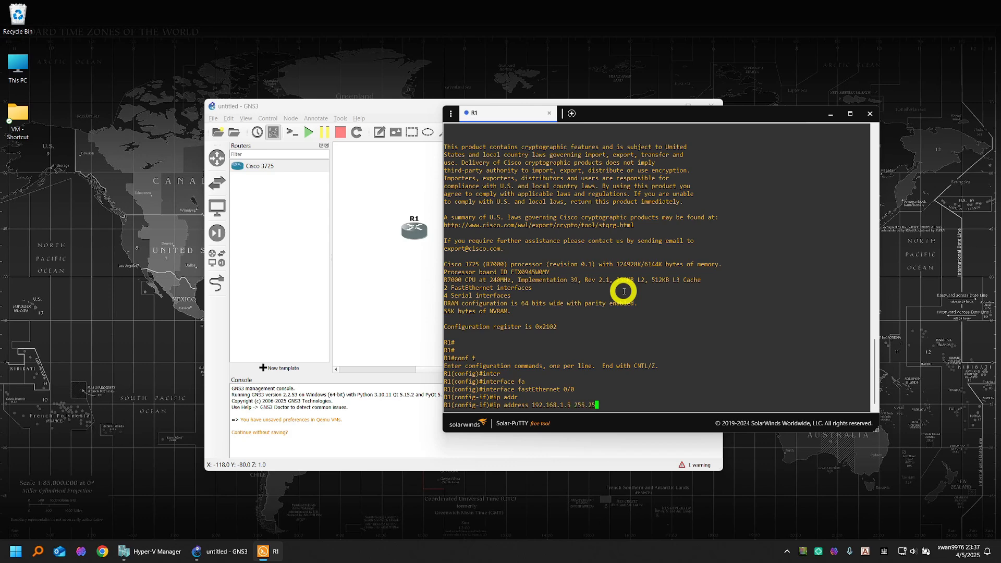
{"action": "type", "text": "0"}
{"action": "key", "text": "Return"}
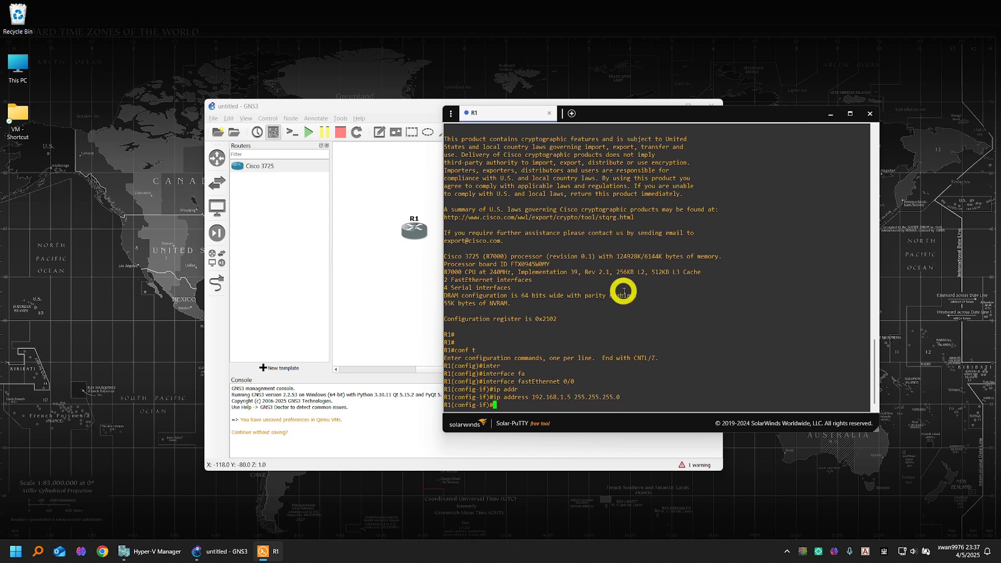
{"action": "type", "text": "no shu"}
{"action": "key", "text": "Tab"}
{"action": "key", "text": "Return"}
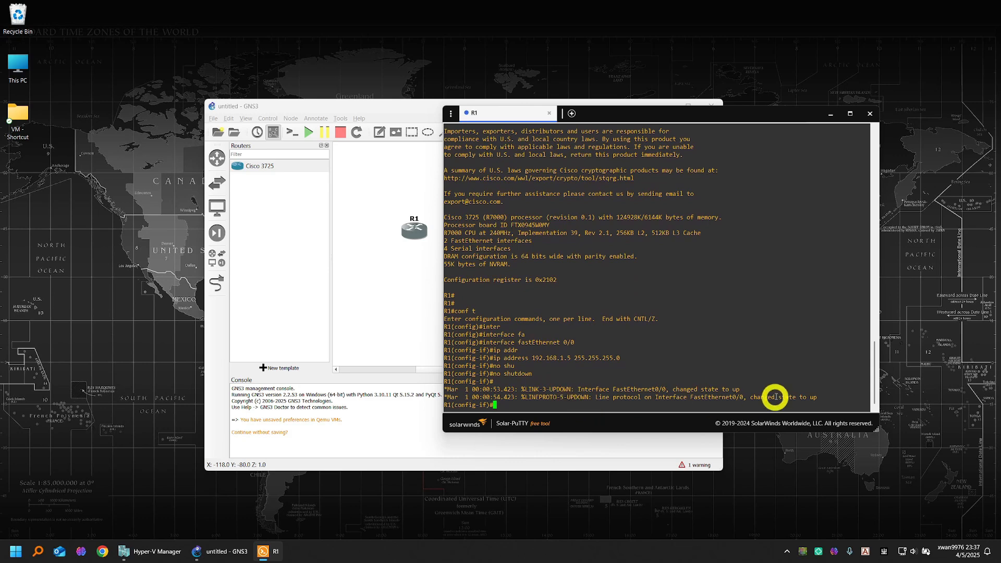
Step: Exit configuration mode on R1 and display its routing table with show ip route
{"action": "type", "text": "exit"}
{"action": "key", "text": "Return"}
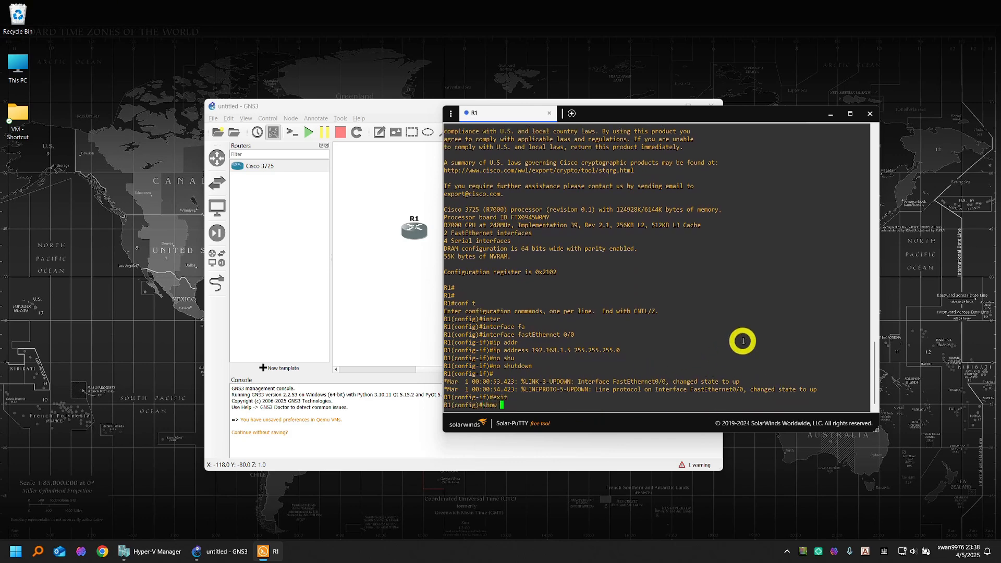
{"action": "type", "text": "exit"}
{"action": "key", "text": "Return"}
{"action": "type", "text": "sh"}
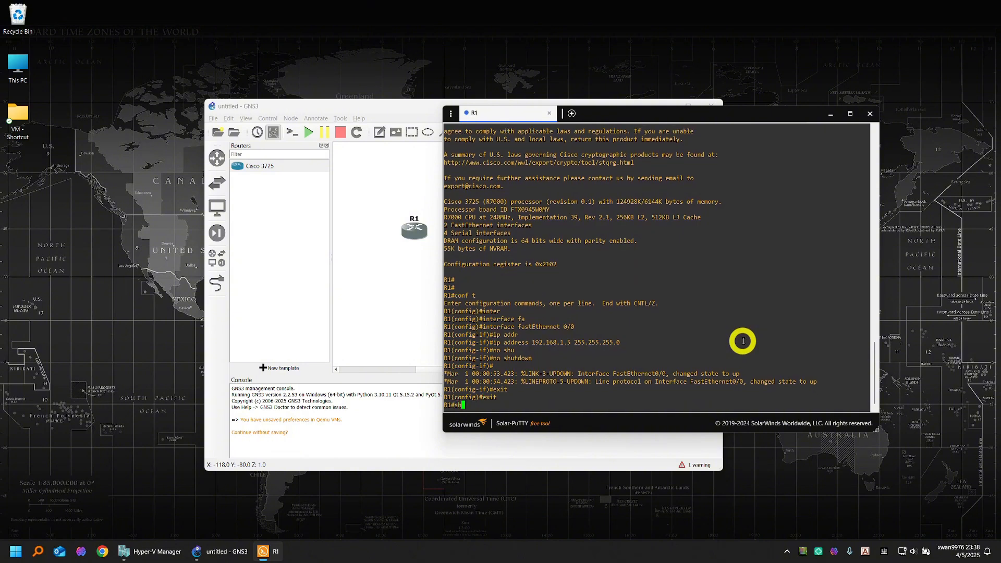
{"action": "type", "text": "ow ip rou"}
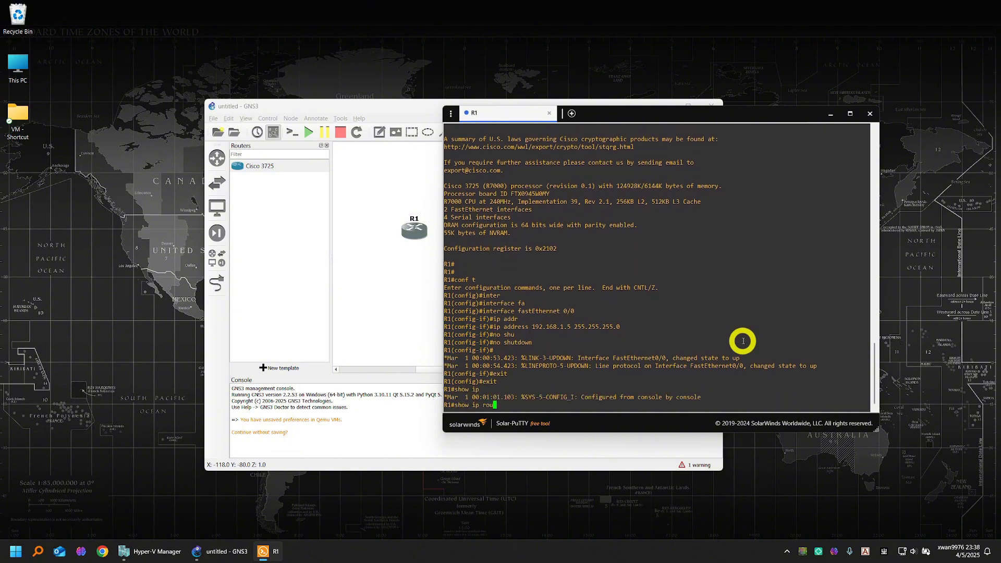
{"action": "type", "text": "te"}
{"action": "key", "text": "Return"}
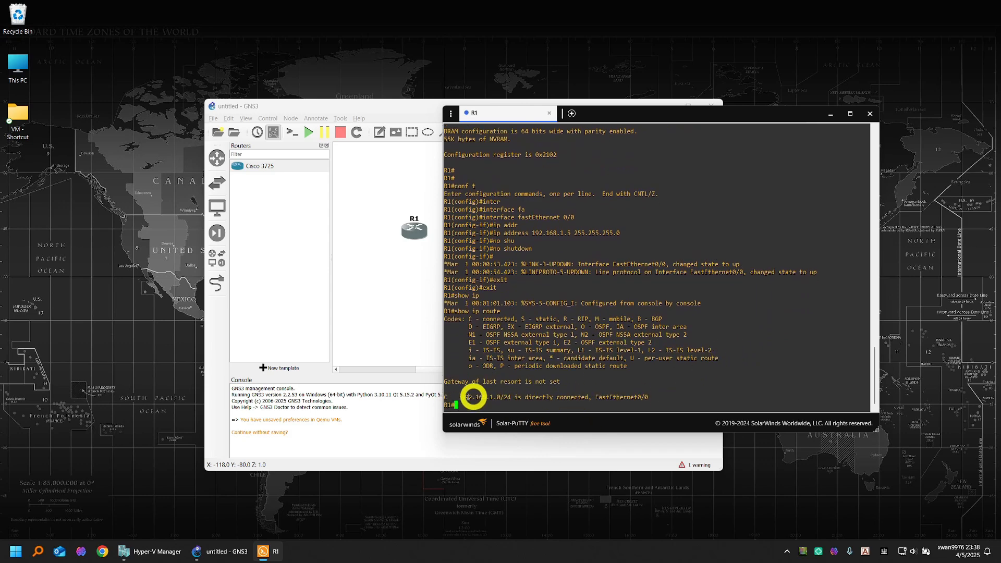
Step: Move the R1 console and the GNS3 window apart so the topology is uncovered, and return to the console
{"action": "left_click_drag", "start_coordinate": [612, 111], "coordinate": [710, 98]}
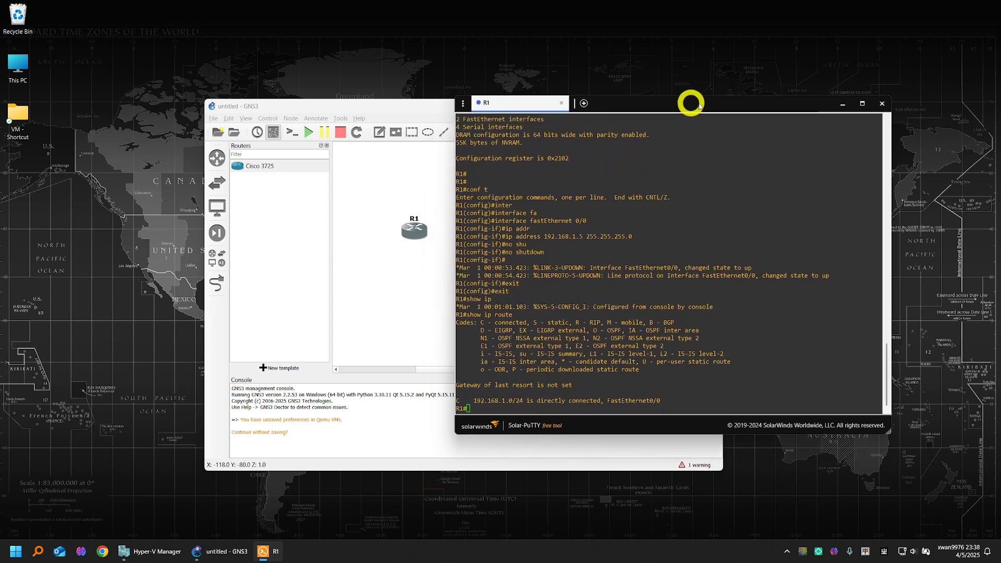
{"action": "left_click_drag", "start_coordinate": [494, 108], "coordinate": [394, 108]}
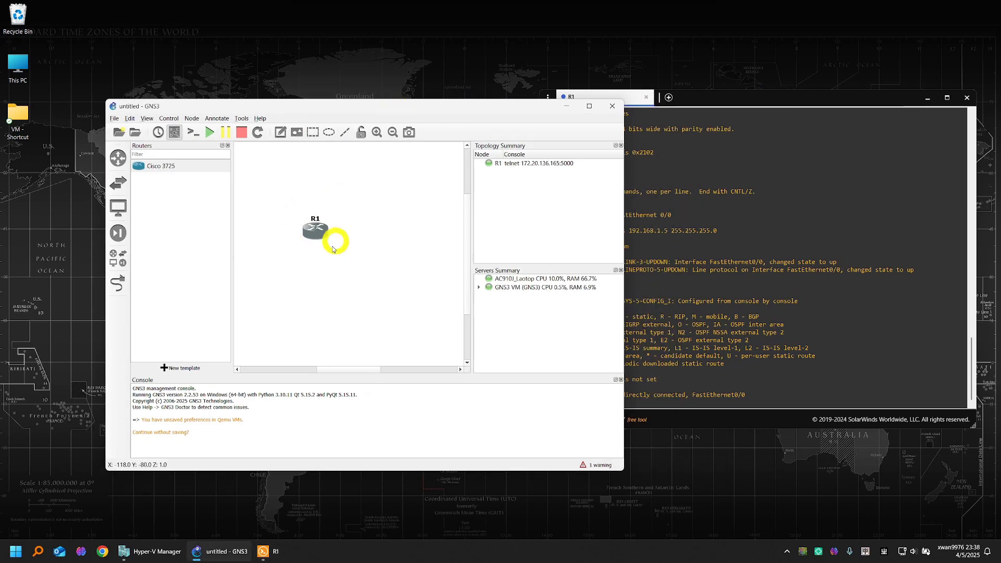
{"action": "left_click", "coordinate": [695, 254]}
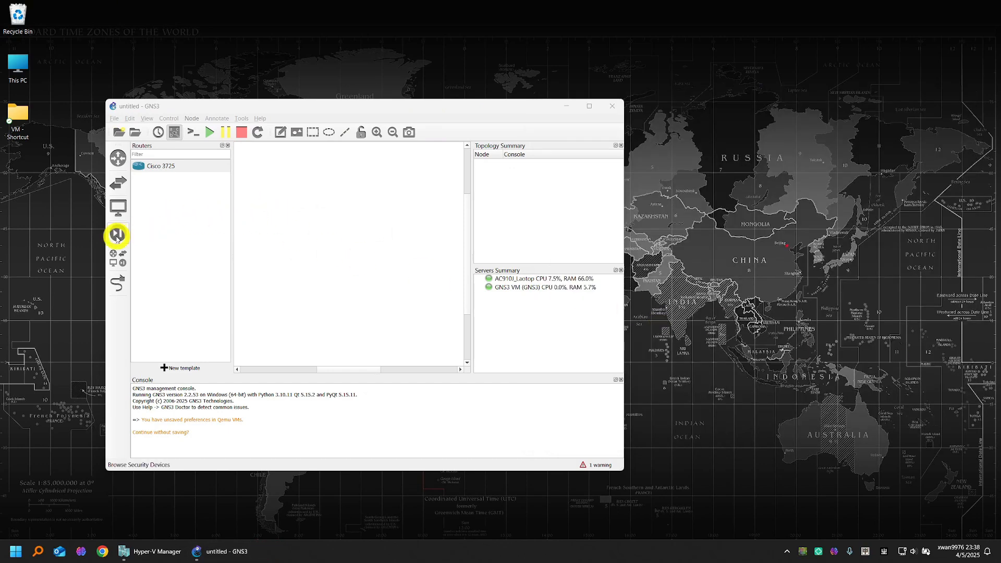
Step: Browse the available security devices, end devices and switches in turn
{"action": "left_click", "coordinate": [118, 233]}
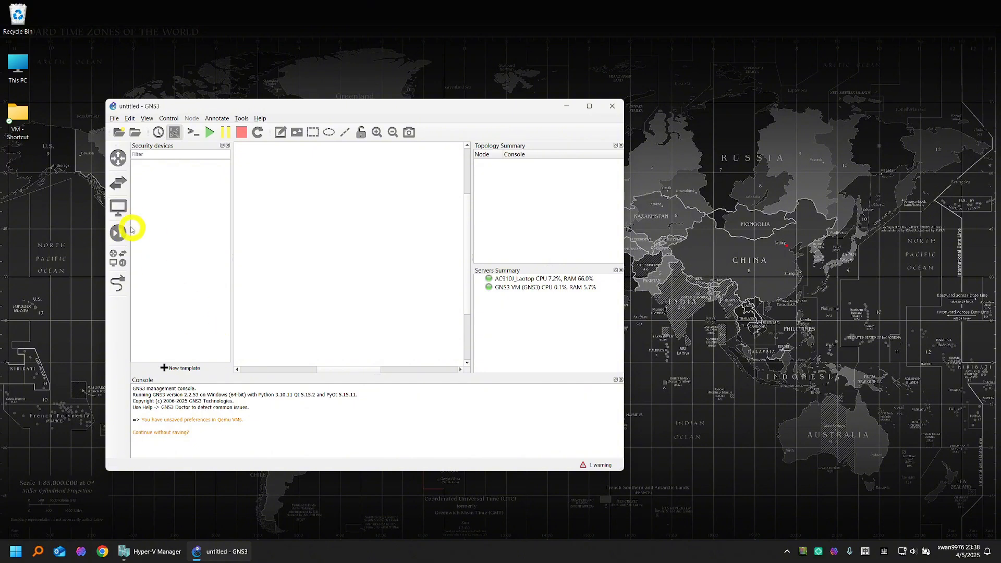
{"action": "left_click", "coordinate": [119, 209]}
{"action": "left_click", "coordinate": [117, 183]}
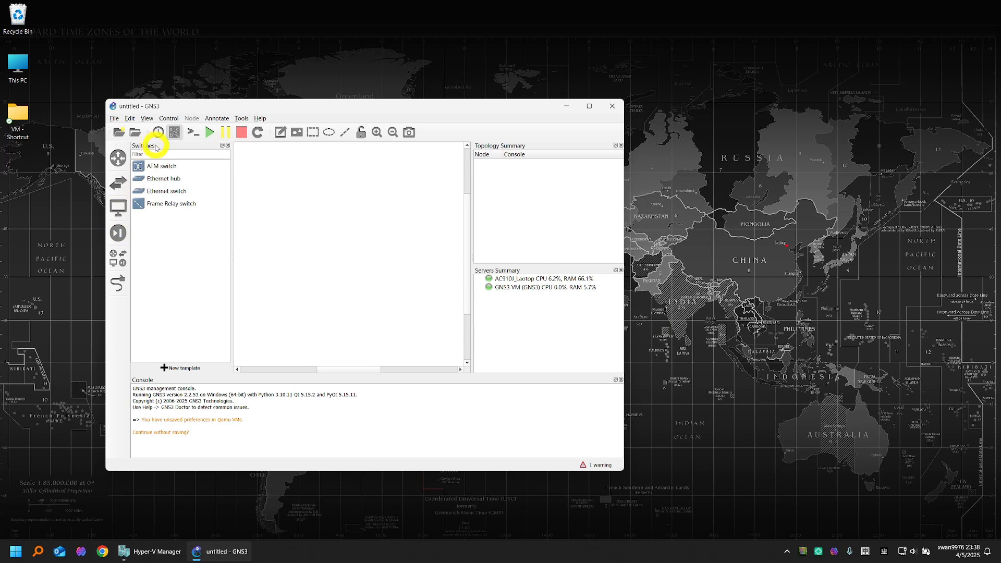
Step: Add an Ethernet switch to the workspace and host it on the GNS3 VM server
{"action": "left_click", "coordinate": [185, 202]}
{"action": "left_click", "coordinate": [184, 190]}
{"action": "left_click", "coordinate": [181, 179]}
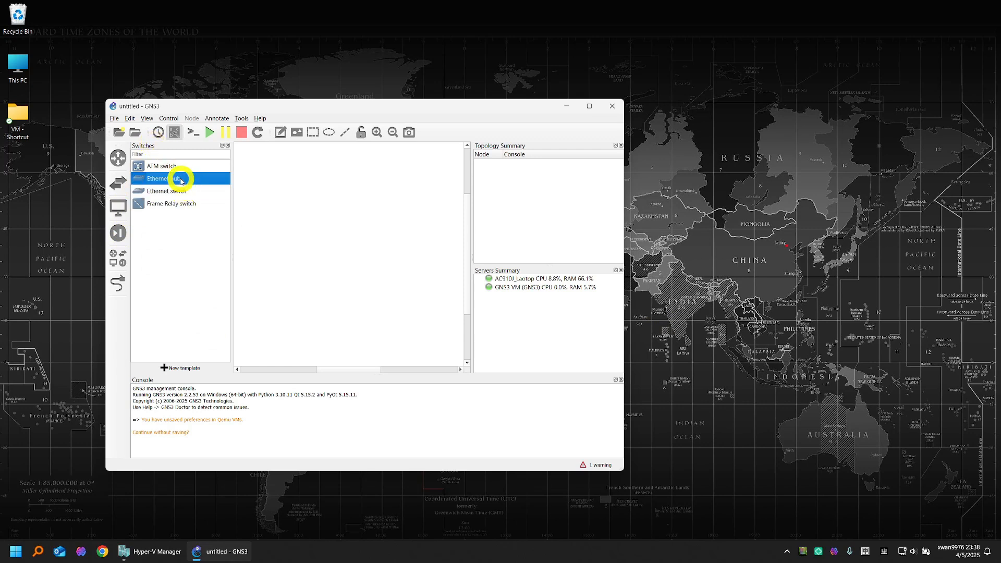
{"action": "left_click_drag", "start_coordinate": [174, 190], "coordinate": [371, 241]}
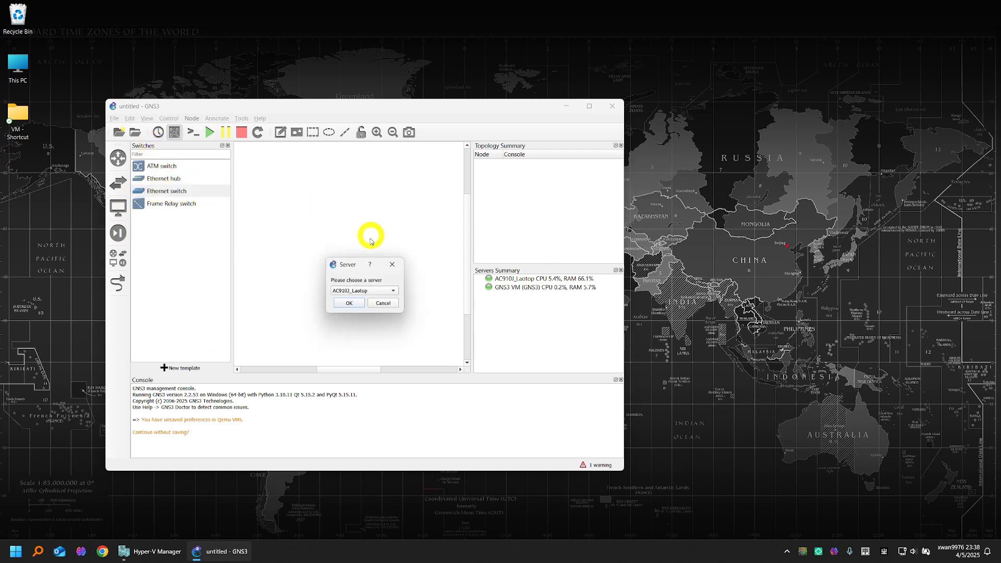
{"action": "left_click", "coordinate": [367, 291]}
{"action": "left_click", "coordinate": [357, 302]}
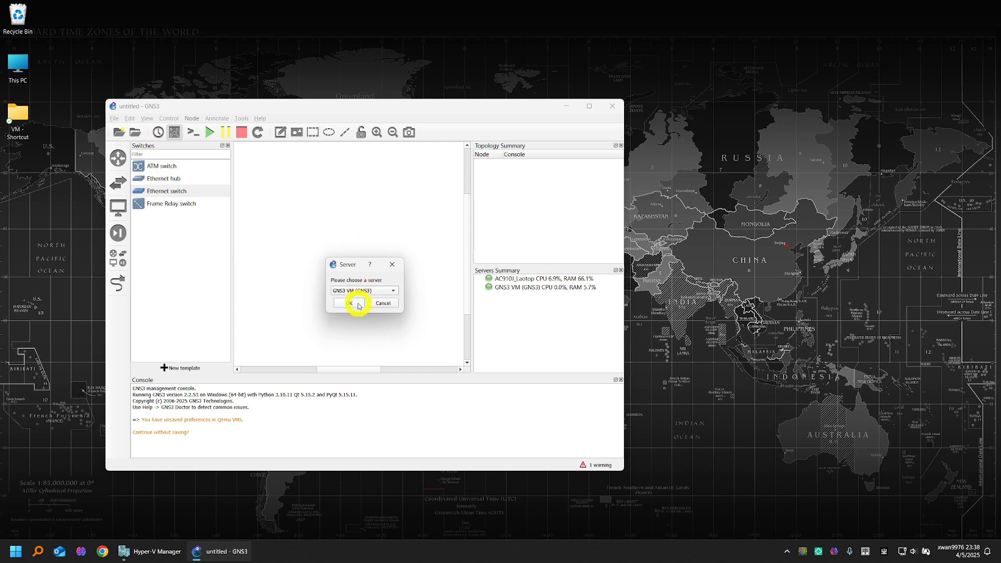
{"action": "left_click", "coordinate": [359, 305]}
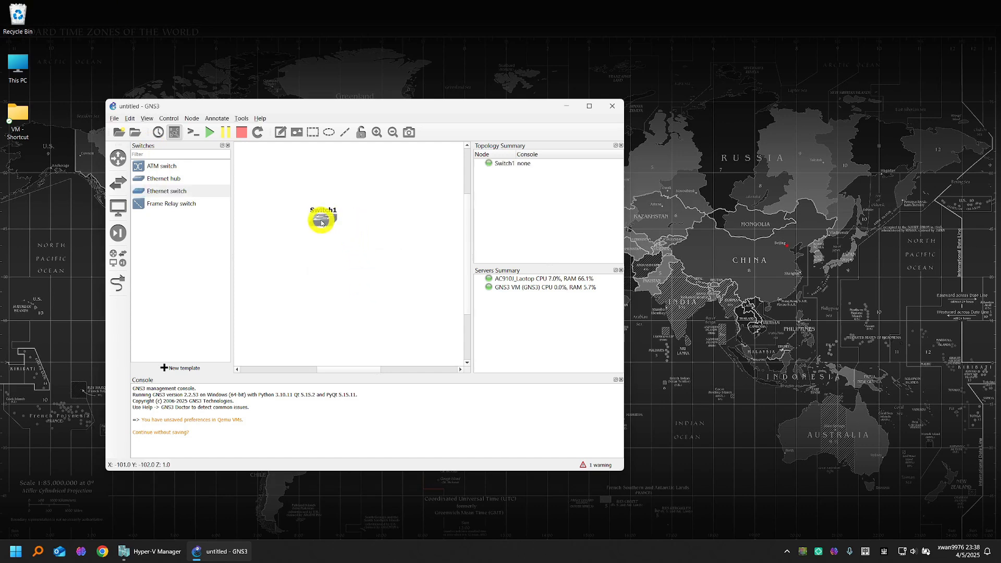
Step: Examine the configuration of Switch1, including its port, VLAN and type settings, and close it without changes
{"action": "double_click", "coordinate": [320, 215]}
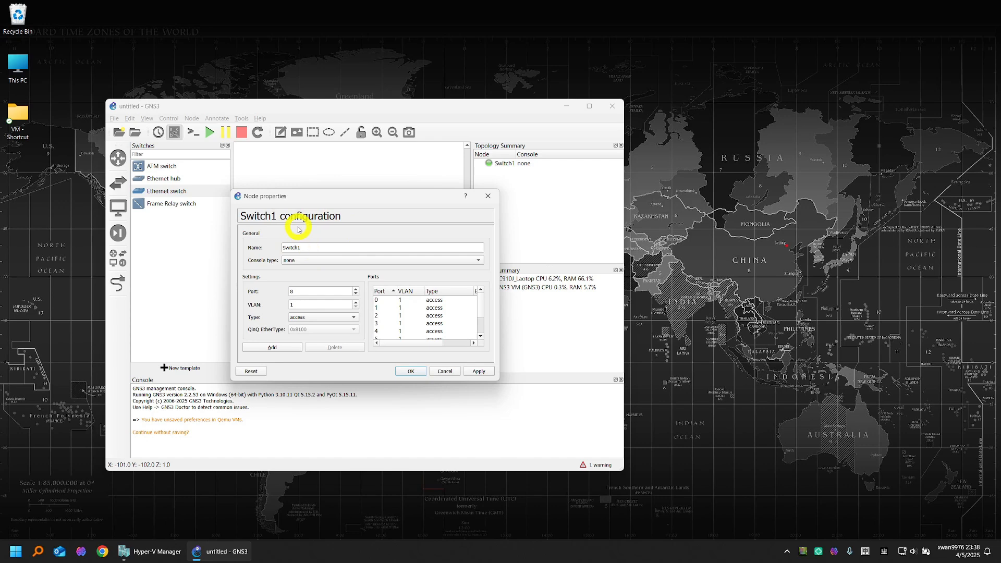
{"action": "key", "text": "Escape"}
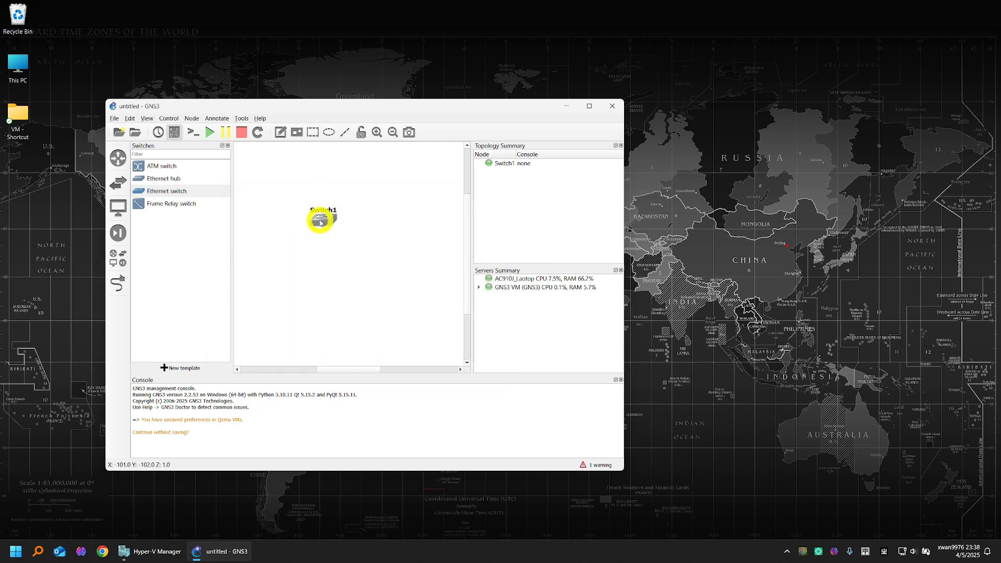
{"action": "double_click", "coordinate": [320, 218]}
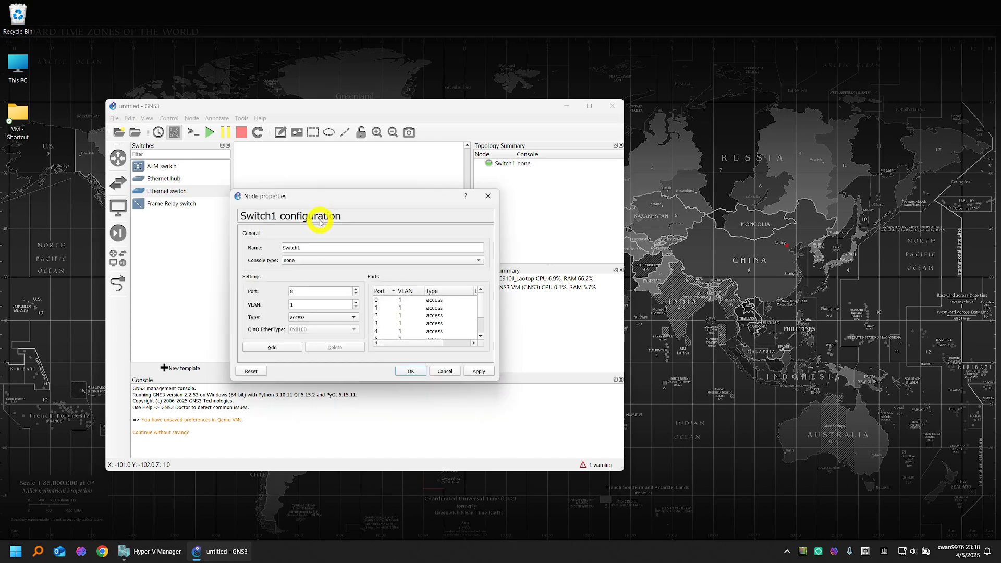
{"action": "left_click", "coordinate": [446, 371]}
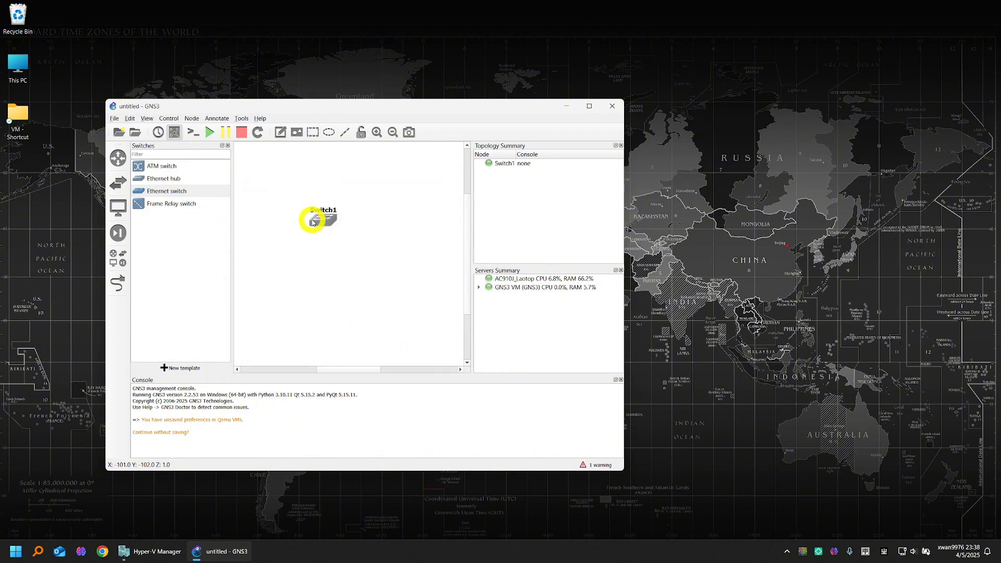
Step: Delete Switch1 permanently from the workspace
{"action": "right_click", "coordinate": [328, 222]}
{"action": "left_click", "coordinate": [348, 356]}
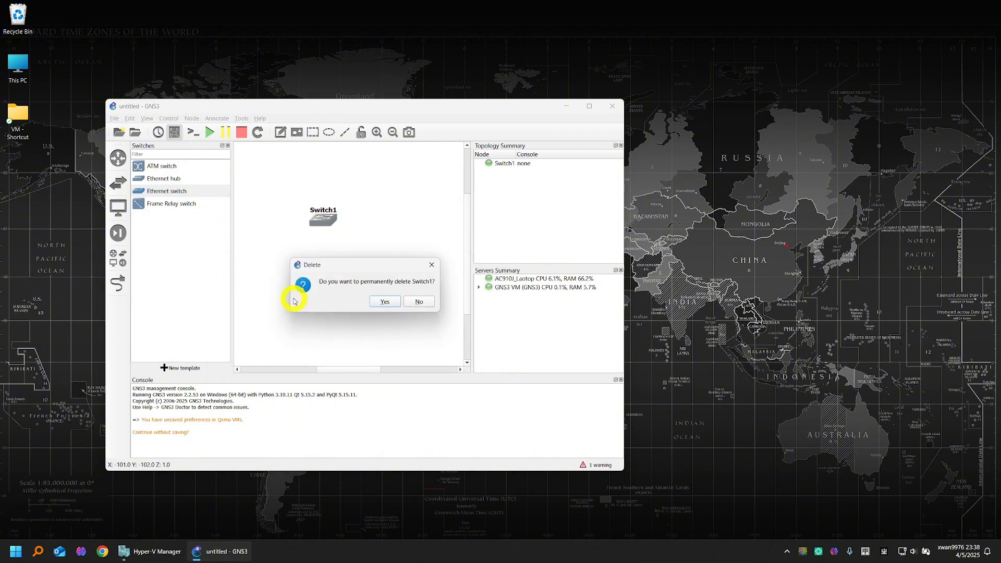
{"action": "left_click", "coordinate": [383, 304]}
Step: Create a new template from the server's switch appliances and start installing Juniper vQFX RE
{"action": "left_click", "coordinate": [175, 368]}
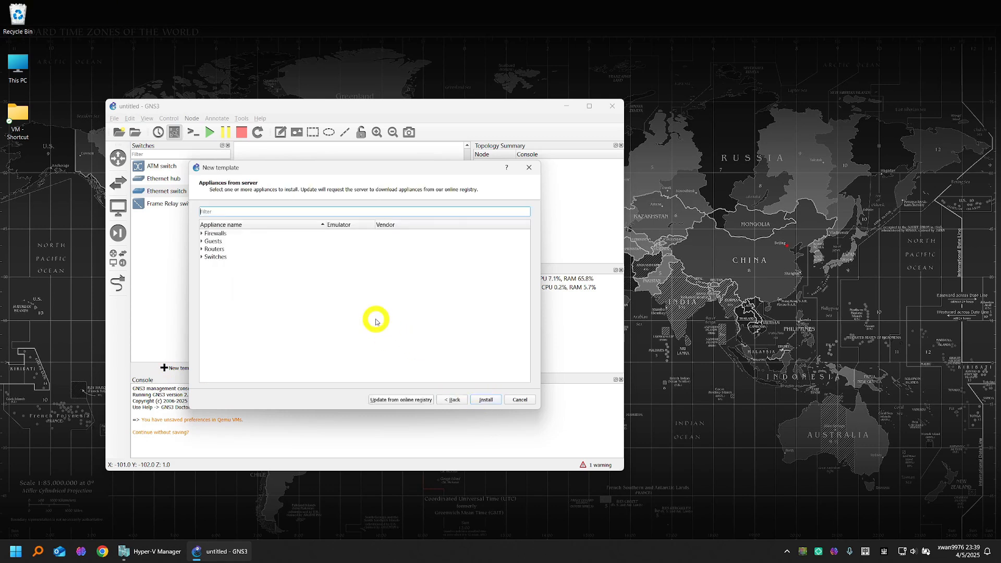
{"action": "double_click", "coordinate": [221, 256]}
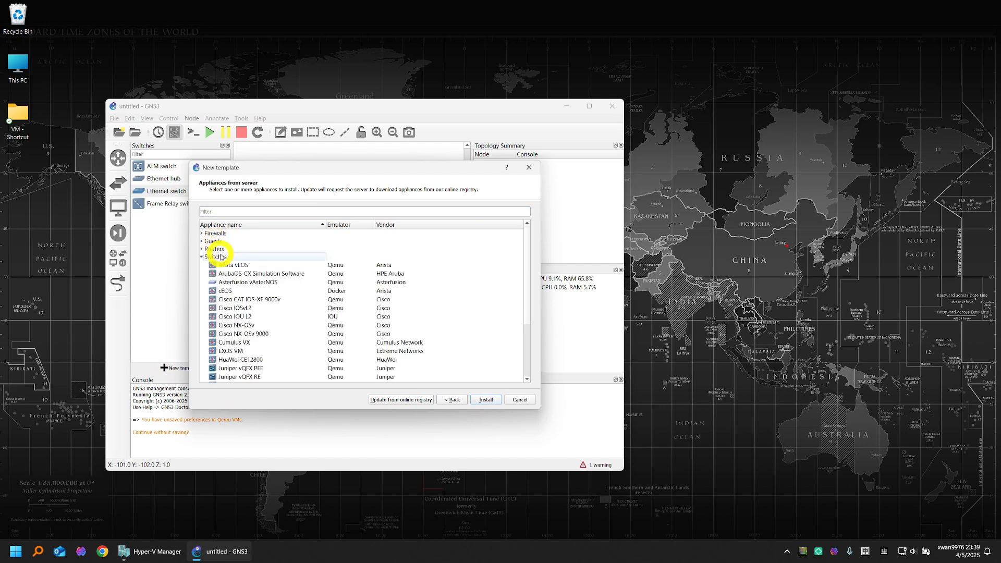
{"action": "scroll", "coordinate": [315, 318], "scroll_direction": "down", "scroll_amount": 2}
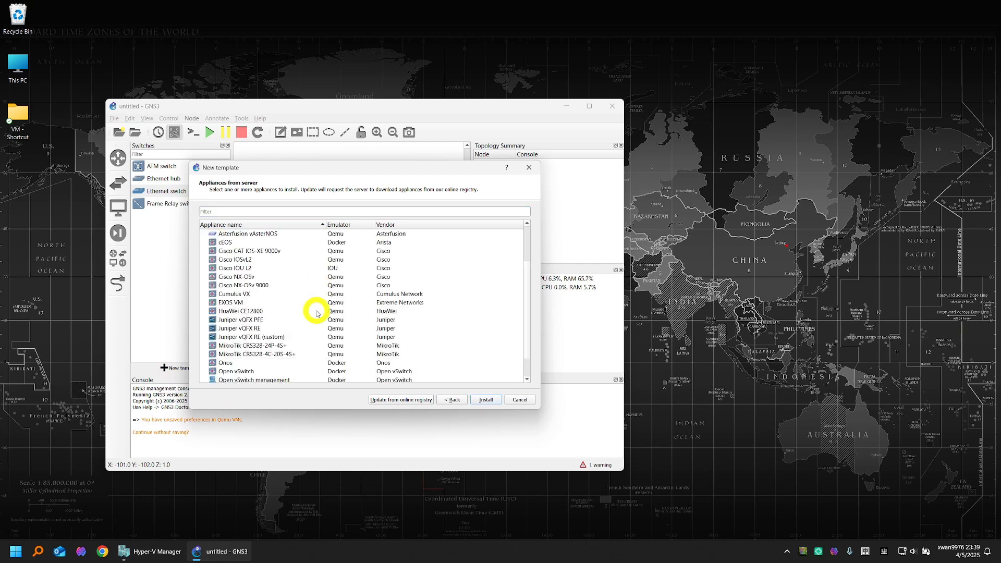
{"action": "left_click", "coordinate": [249, 327]}
{"action": "left_click", "coordinate": [266, 319]}
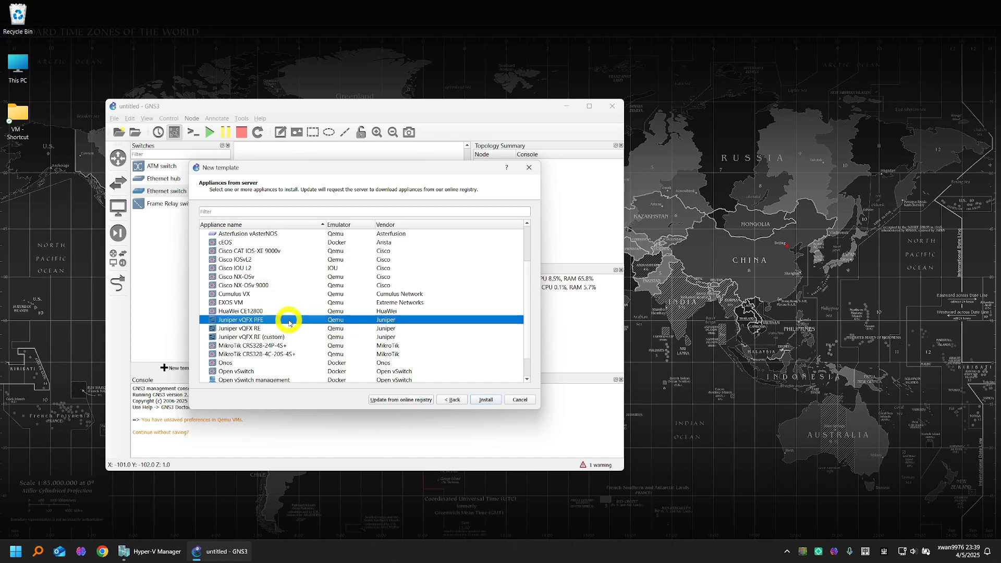
{"action": "left_click", "coordinate": [264, 328]}
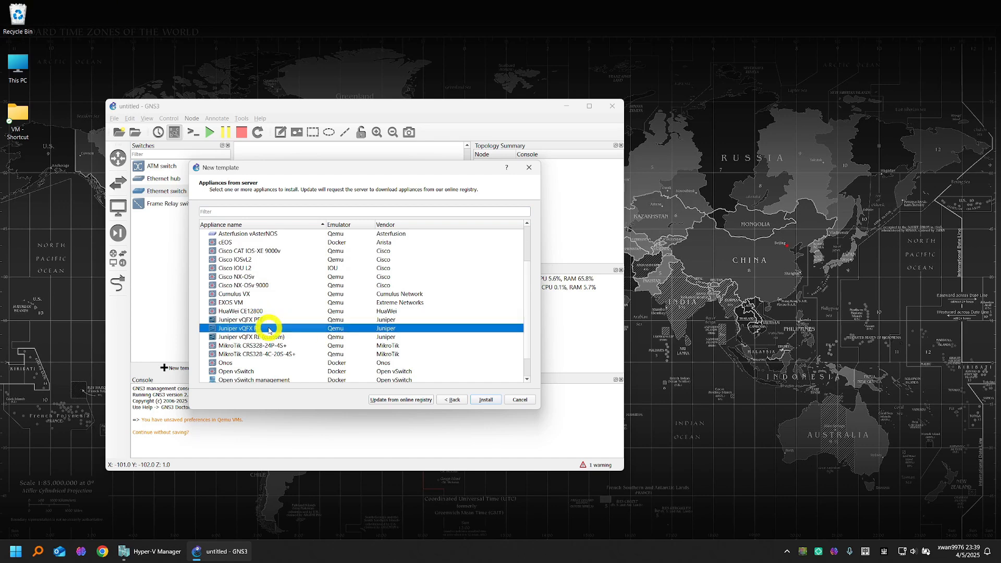
{"action": "left_click", "coordinate": [487, 400]}
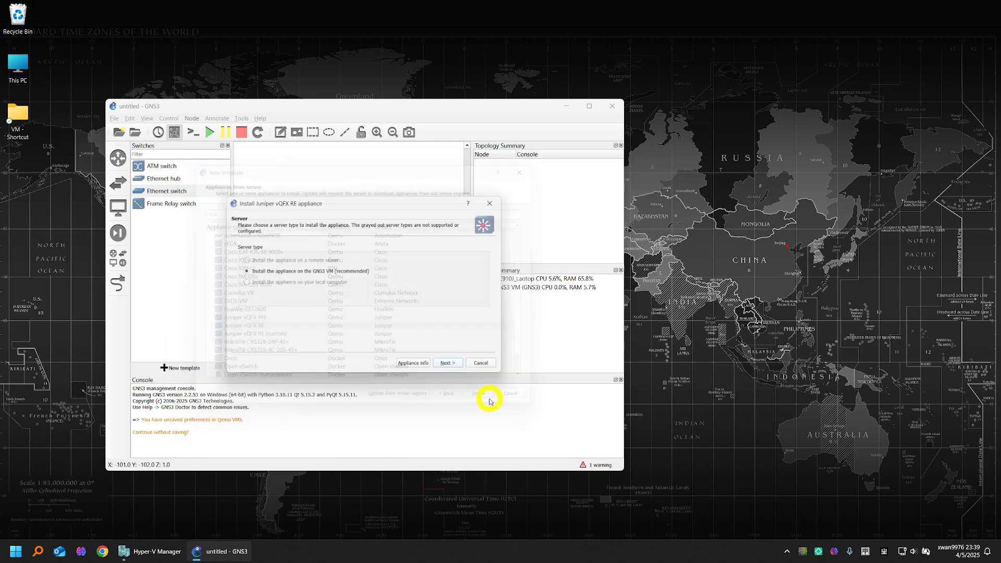
Step: Install the appliance on the GNS3 VM and show the required image file for Juniper vQFX RE version 20.2R1
{"action": "left_click", "coordinate": [452, 367]}
{"action": "left_click", "coordinate": [448, 367]}
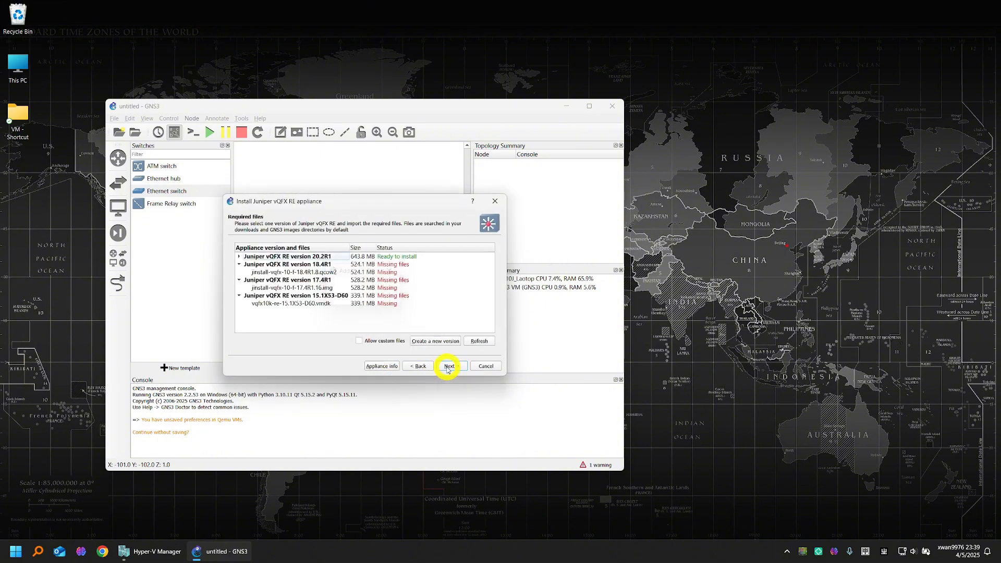
{"action": "double_click", "coordinate": [268, 257]}
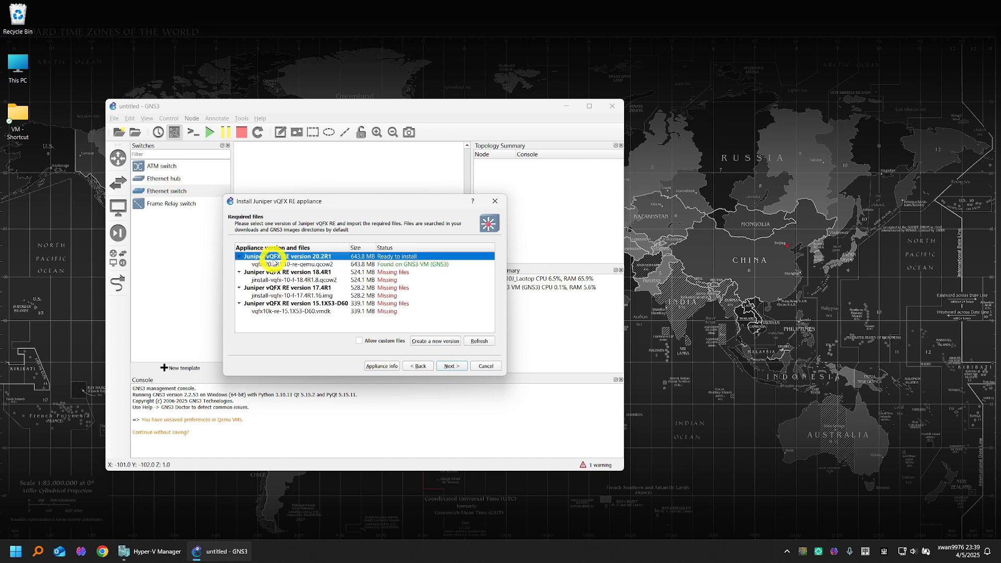
{"action": "left_click", "coordinate": [328, 265]}
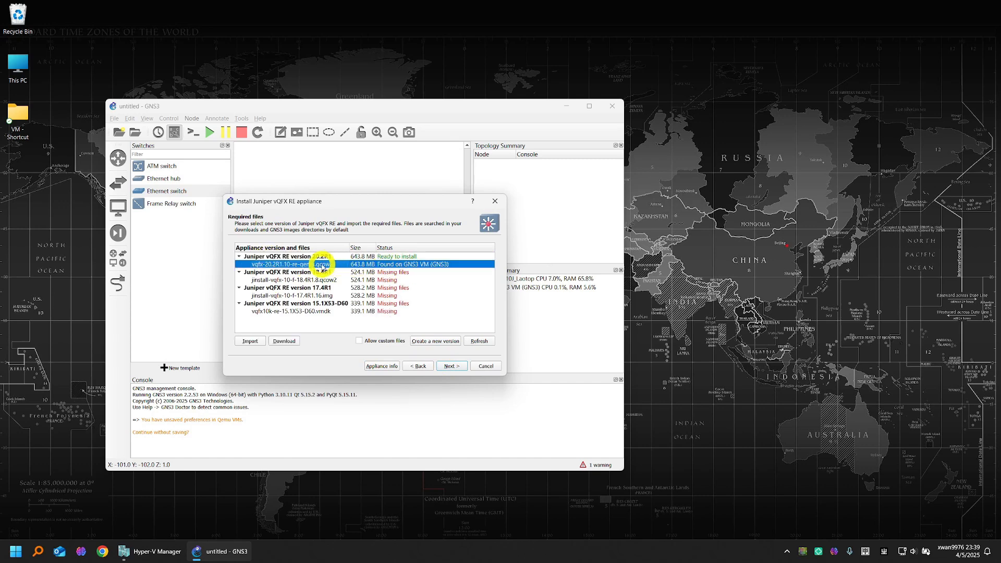
Step: Import jinstall-vqfx-10-f-18.4R1.8.qcow2 from the VM folder's juniper-vQFX-18.4R1.8 subfolder as the missing file for version 18.4R1
{"action": "left_click", "coordinate": [318, 279]}
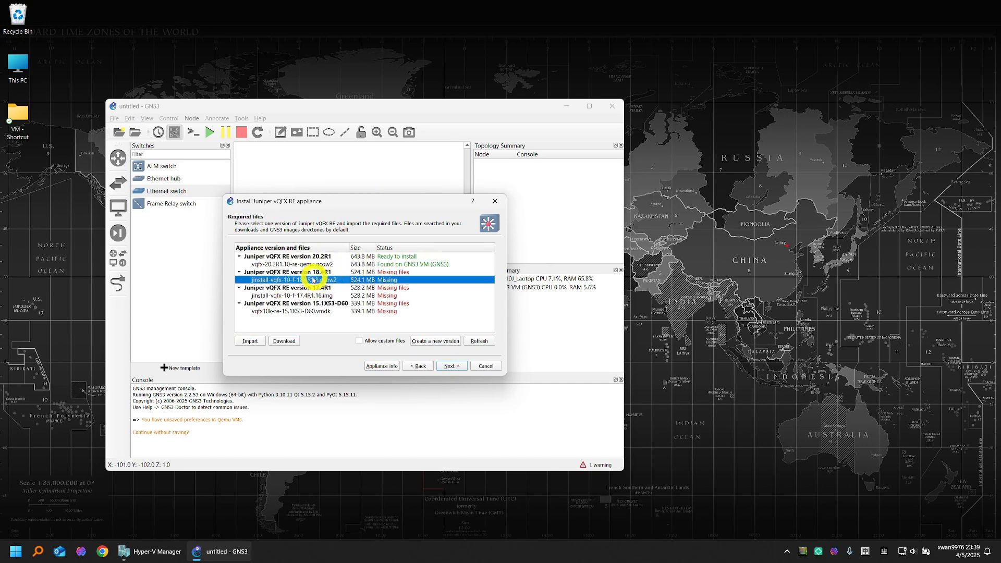
{"action": "left_click", "coordinate": [252, 340]}
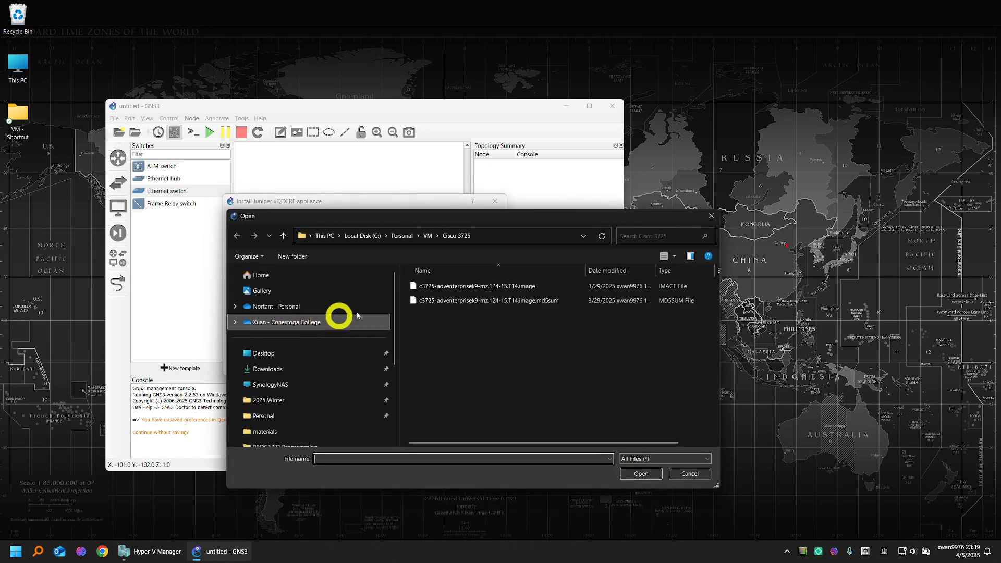
{"action": "left_click", "coordinate": [290, 353]}
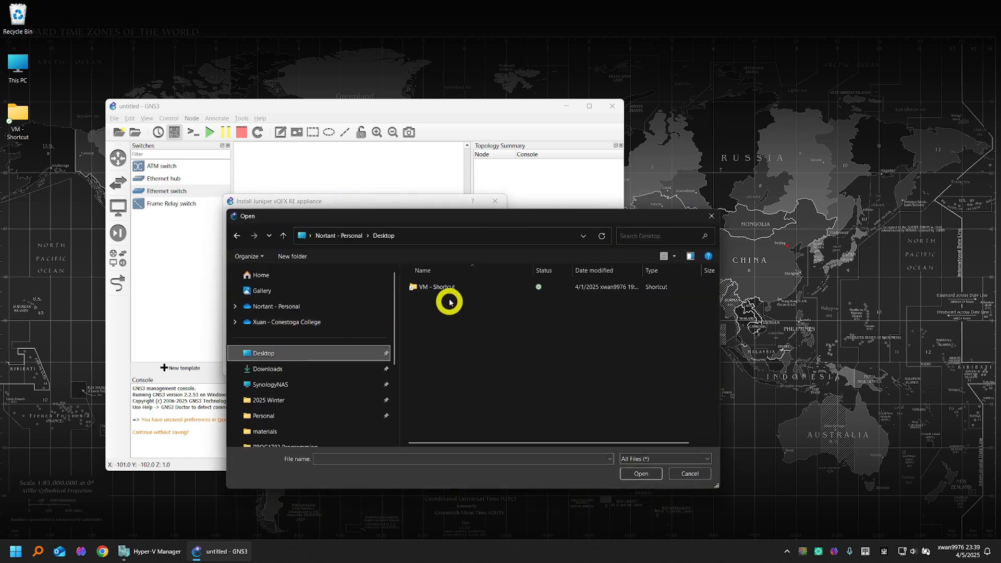
{"action": "double_click", "coordinate": [447, 291]}
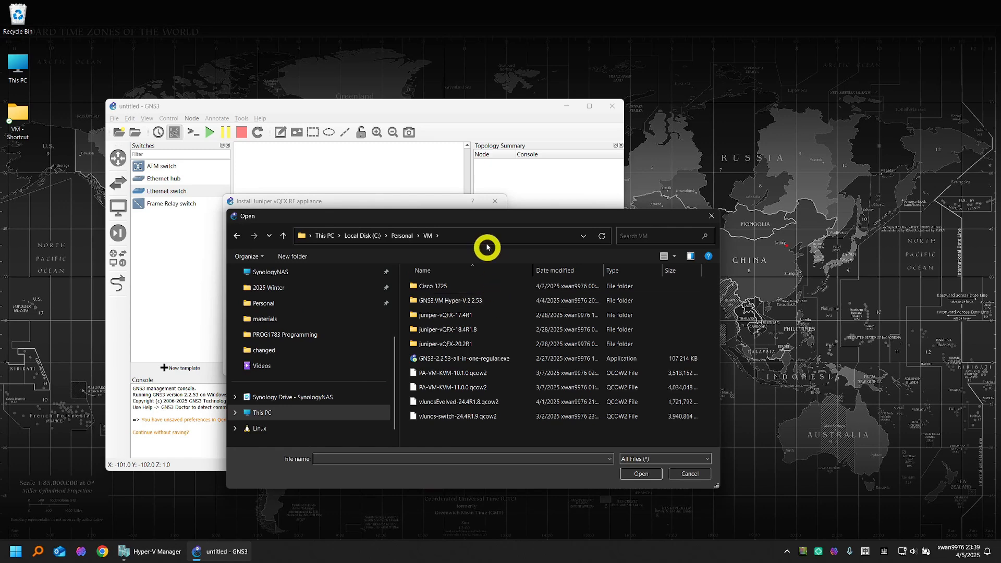
{"action": "left_click_drag", "start_coordinate": [485, 219], "coordinate": [659, 202]}
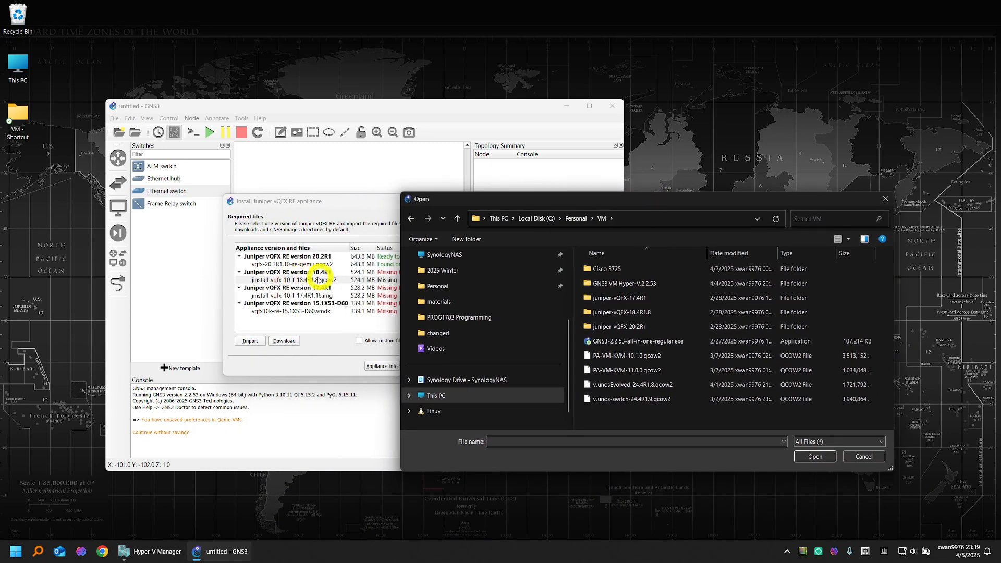
{"action": "double_click", "coordinate": [633, 312]}
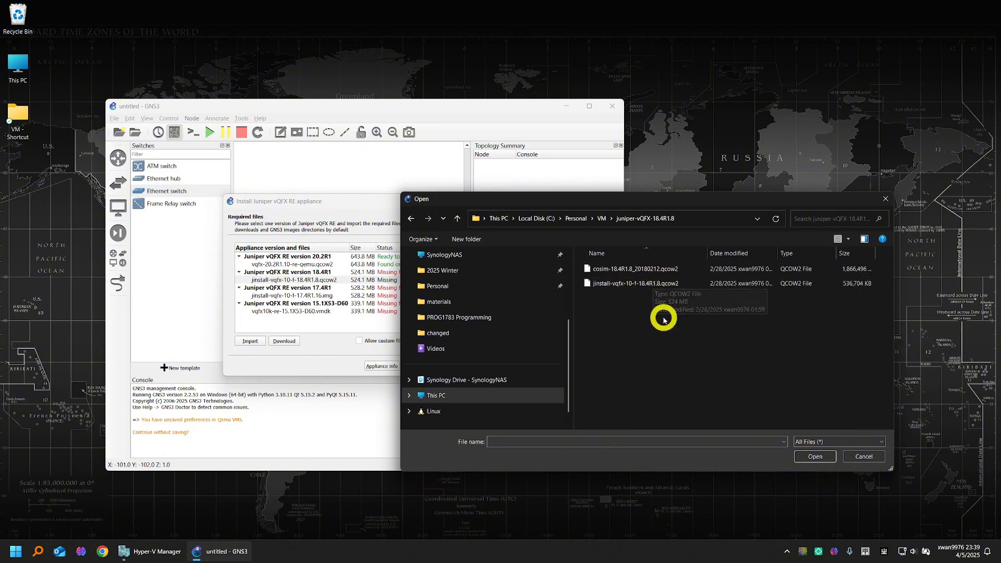
{"action": "left_click", "coordinate": [673, 288]}
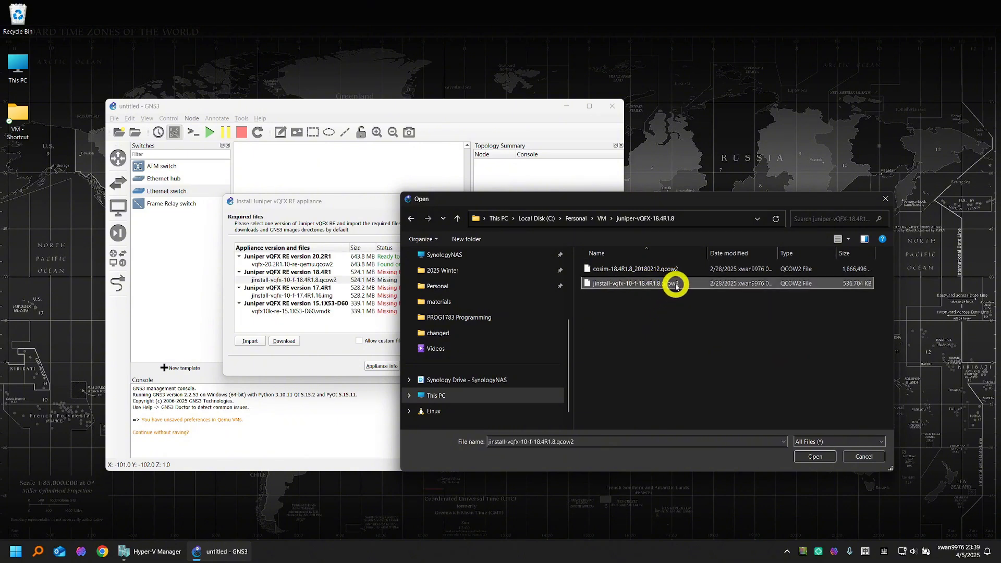
{"action": "left_click", "coordinate": [811, 456]}
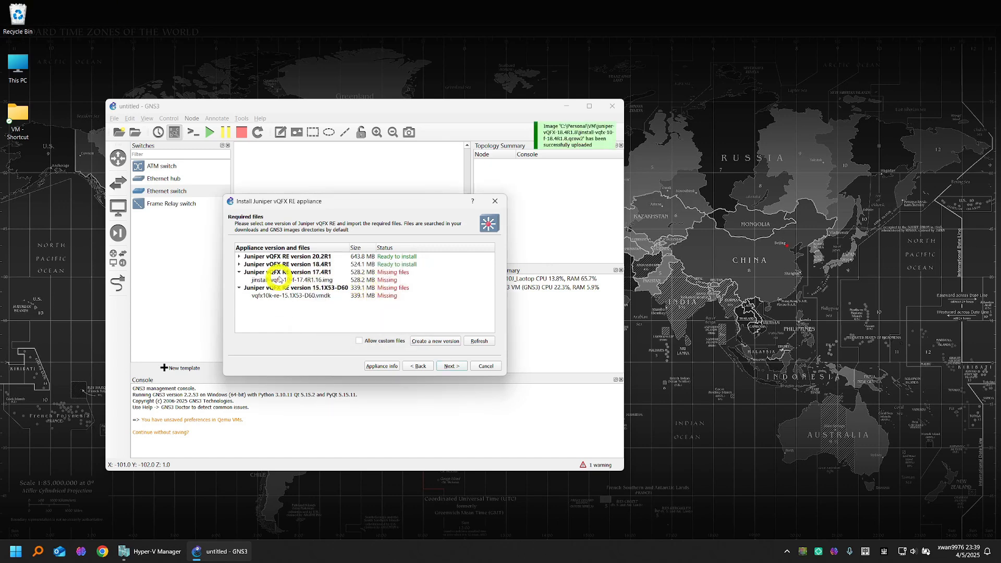
Step: Compare the files of versions 20.2R1 and 18.4R1, and install Juniper vQFX RE version 20.2R1
{"action": "left_click", "coordinate": [274, 256]}
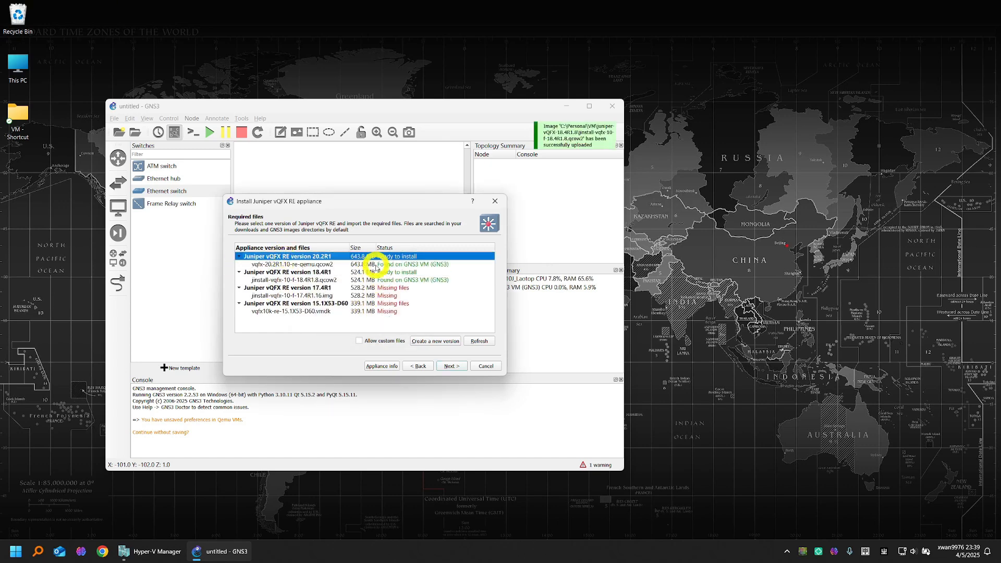
{"action": "left_click", "coordinate": [395, 265]}
{"action": "left_click", "coordinate": [320, 280]}
{"action": "left_click", "coordinate": [320, 264]}
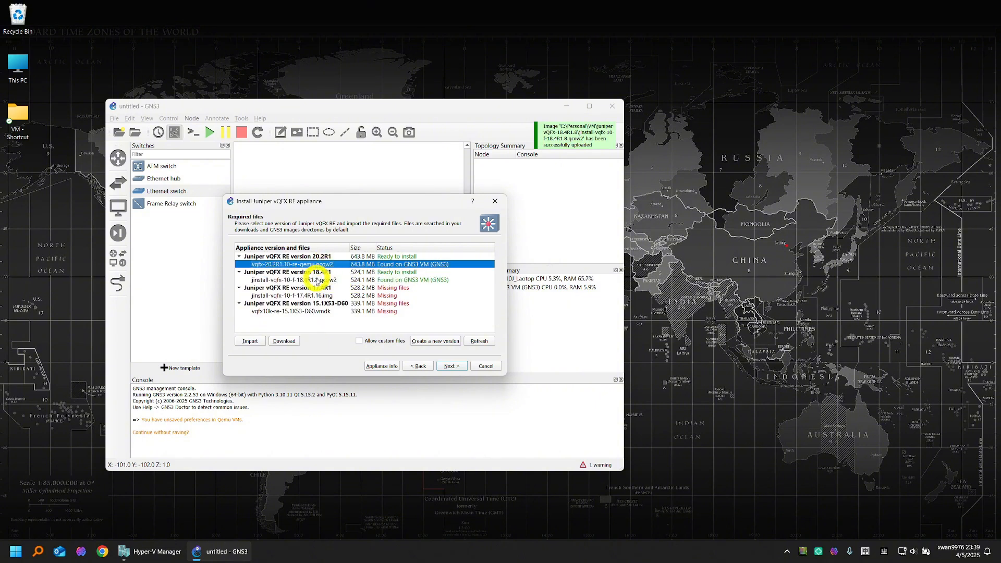
{"action": "left_click", "coordinate": [319, 279]}
{"action": "left_click", "coordinate": [317, 264]}
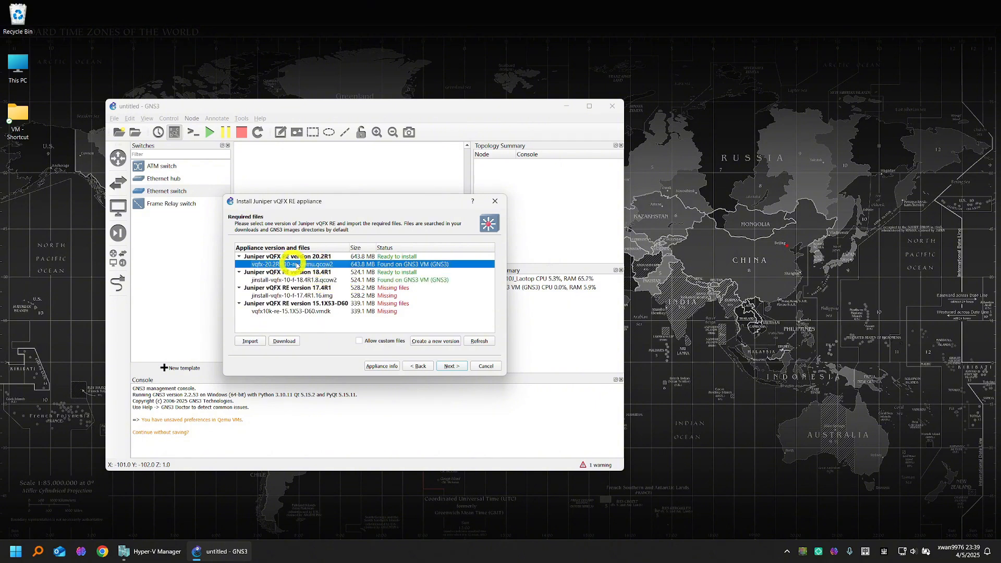
{"action": "left_click", "coordinate": [450, 366]}
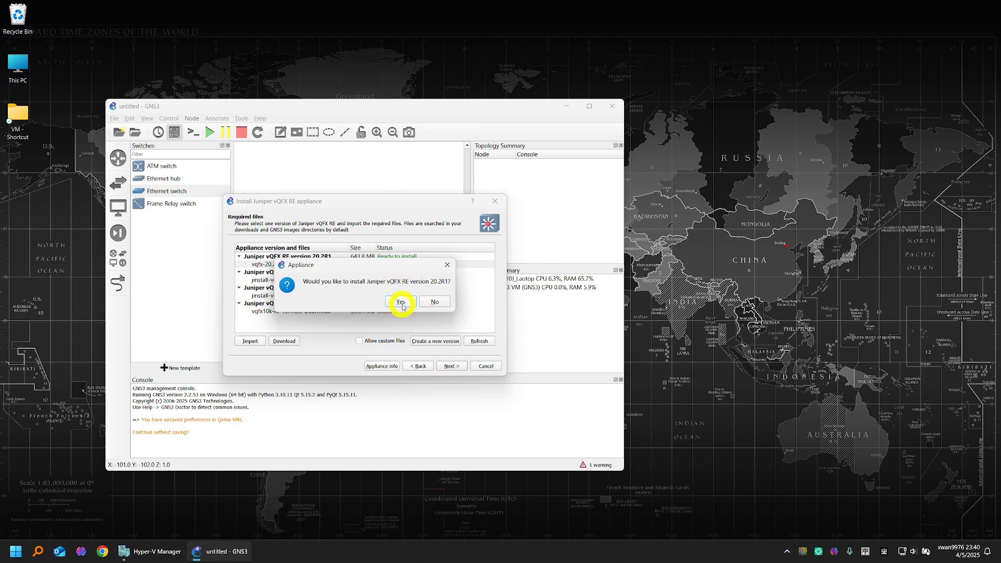
{"action": "left_click", "coordinate": [401, 302]}
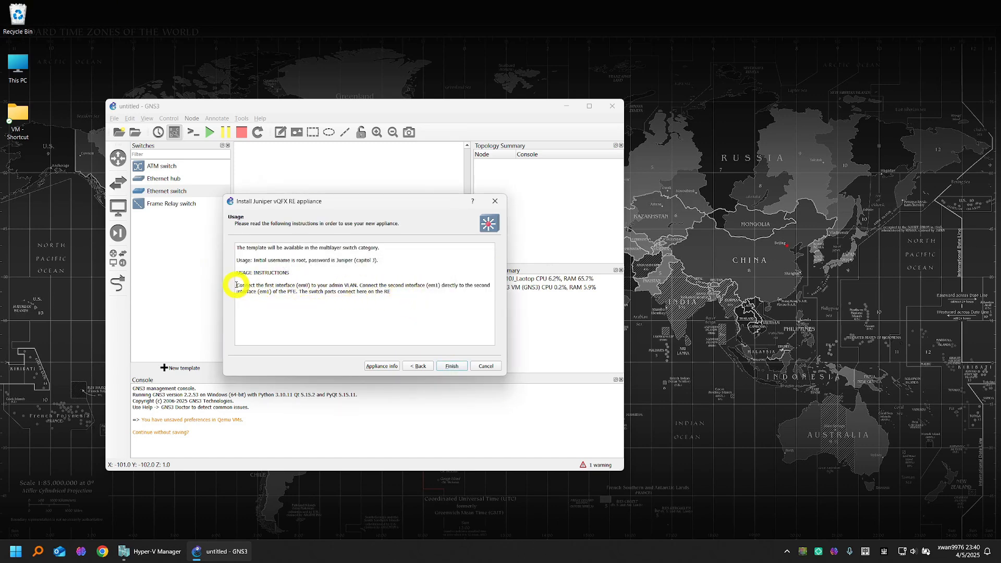
Step: Read the usage instructions on how to connect the em0 and em1 interfaces of the RE and PFE
{"action": "left_click_drag", "start_coordinate": [237, 286], "coordinate": [449, 290]}
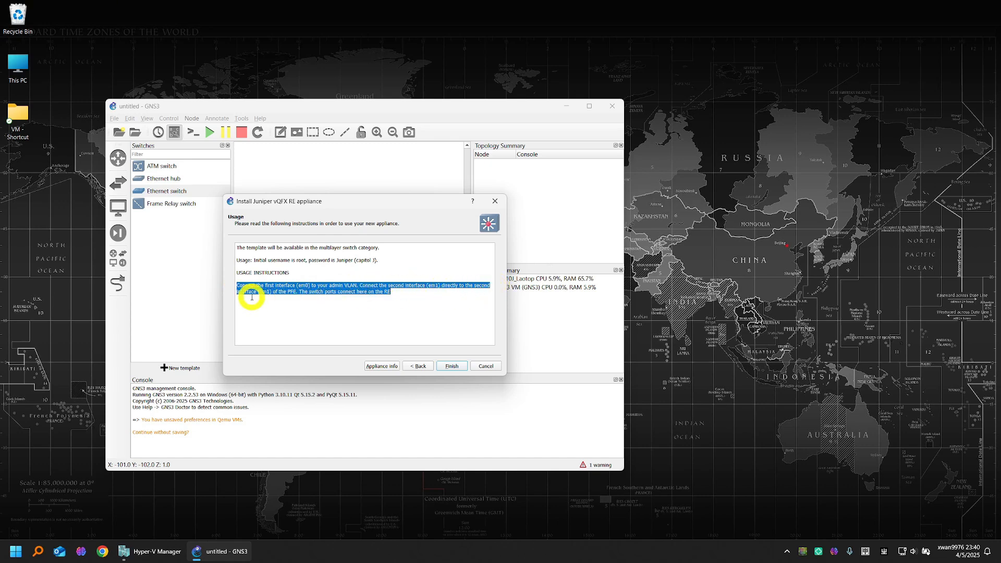
{"action": "left_click", "coordinate": [287, 294]}
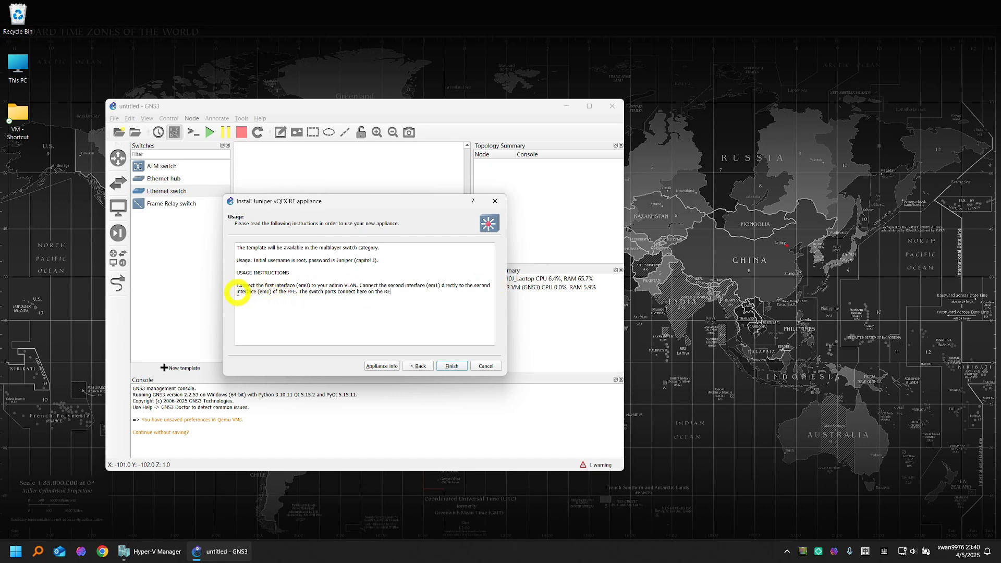
{"action": "left_click_drag", "start_coordinate": [237, 292], "coordinate": [292, 293]}
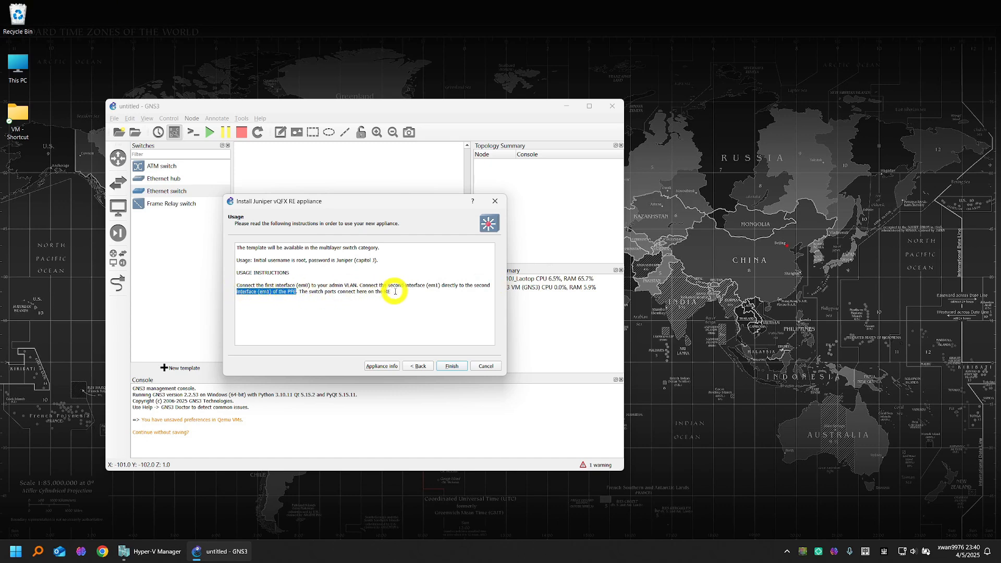
{"action": "left_click", "coordinate": [380, 290]}
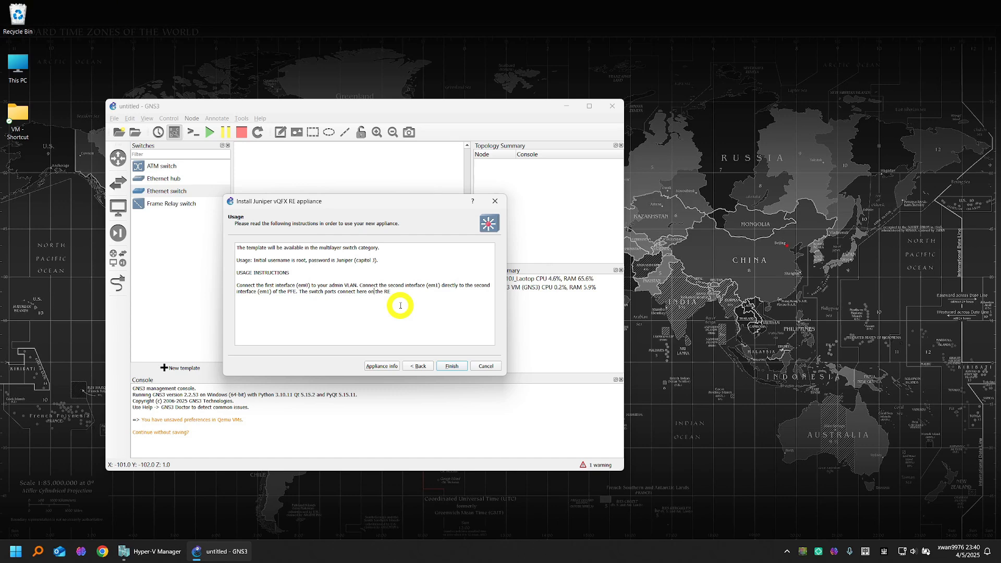
Step: Finish installing the Juniper vQFX RE 20.2R1 template and select it in the list of switches
{"action": "left_click", "coordinate": [449, 368]}
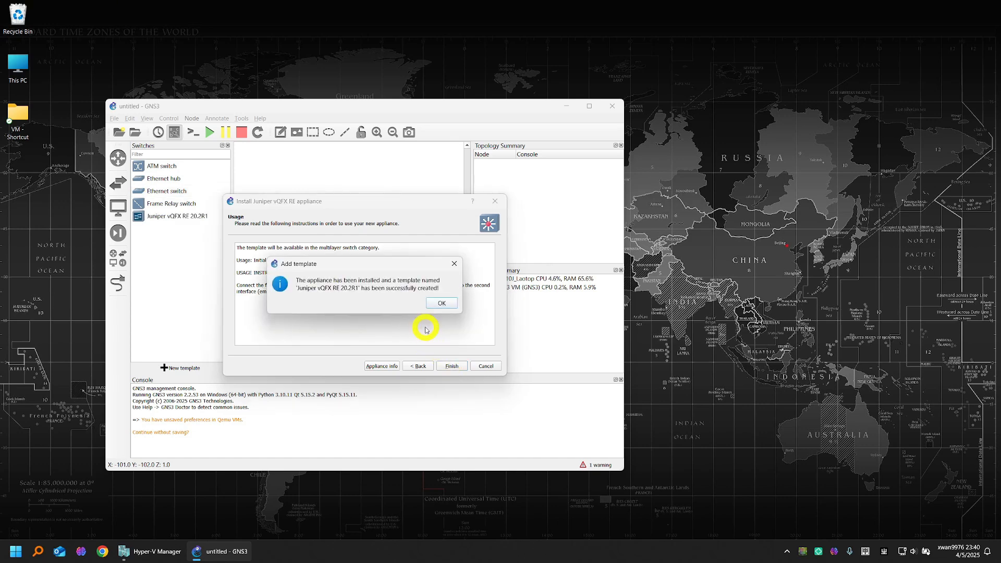
{"action": "left_click", "coordinate": [446, 301]}
{"action": "left_click", "coordinate": [175, 217]}
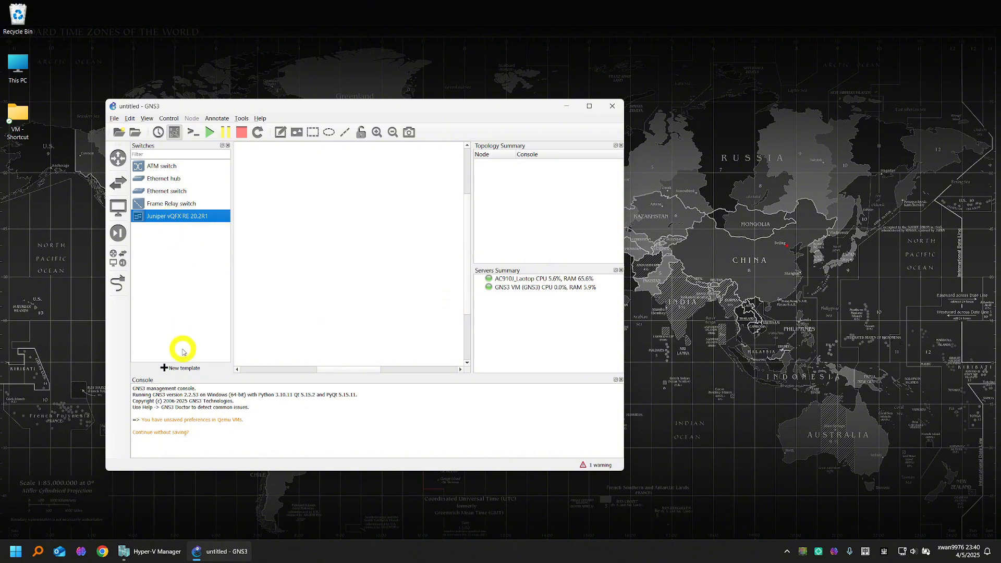
Step: Start a new template from the GNS3 server for the Juniper vQFX PFE switch, using the qemu-system-x86_64 (v4.2.1) binary
{"action": "left_click", "coordinate": [180, 367]}
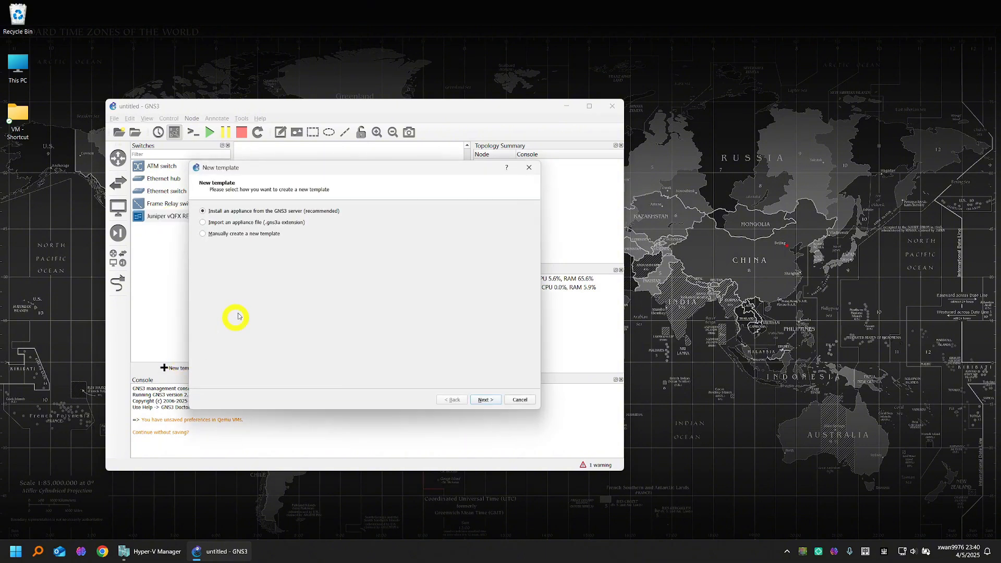
{"action": "left_click", "coordinate": [482, 400]}
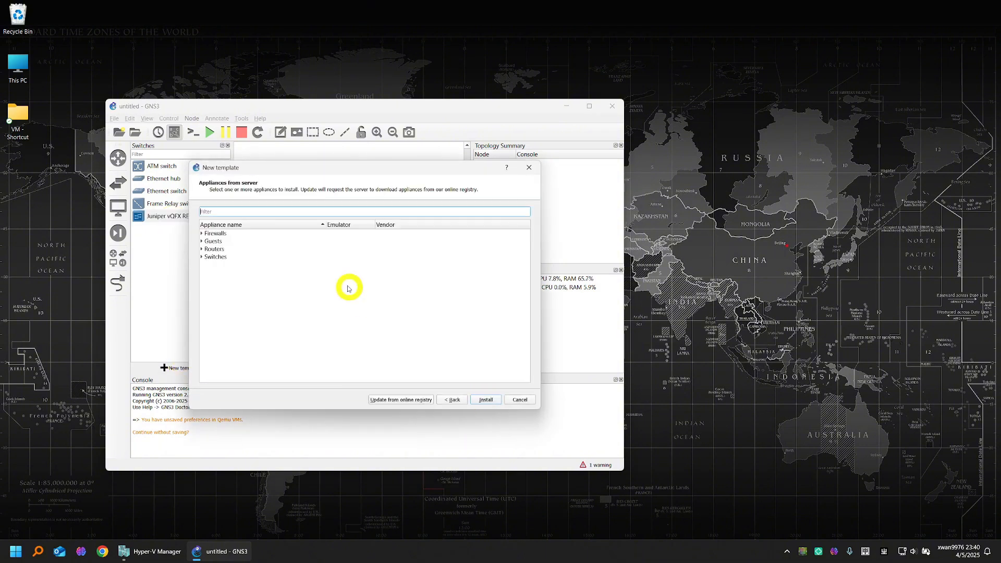
{"action": "double_click", "coordinate": [218, 256]}
{"action": "scroll", "coordinate": [296, 340], "scroll_direction": "down", "scroll_amount": 2}
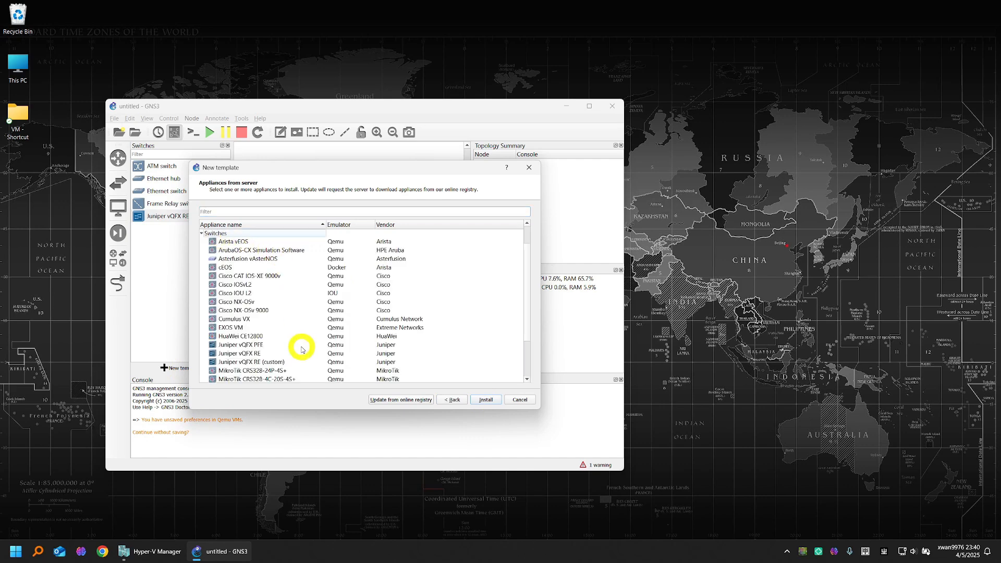
{"action": "left_click_drag", "start_coordinate": [268, 167], "coordinate": [306, 159]}
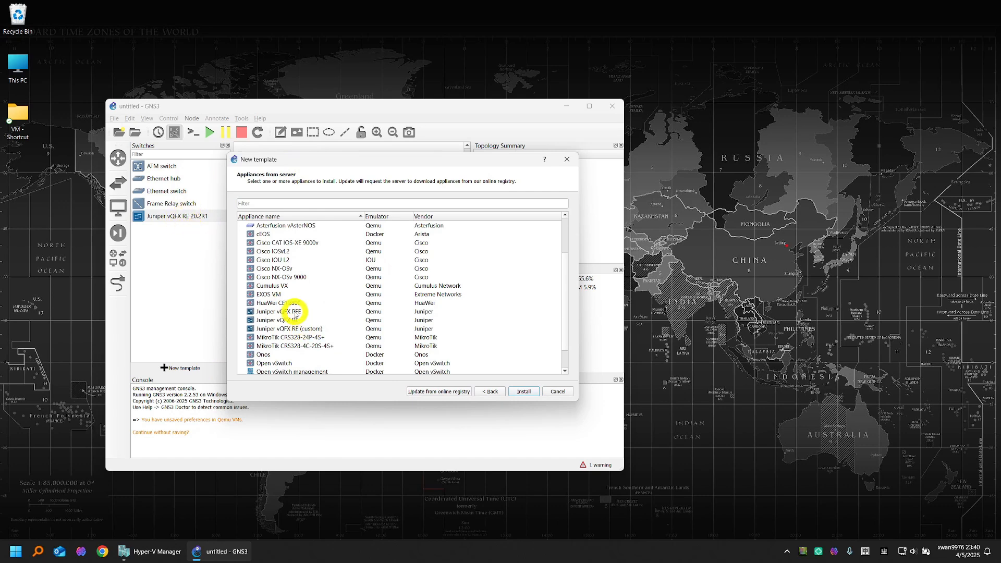
{"action": "left_click", "coordinate": [316, 313]}
{"action": "left_click", "coordinate": [523, 391]}
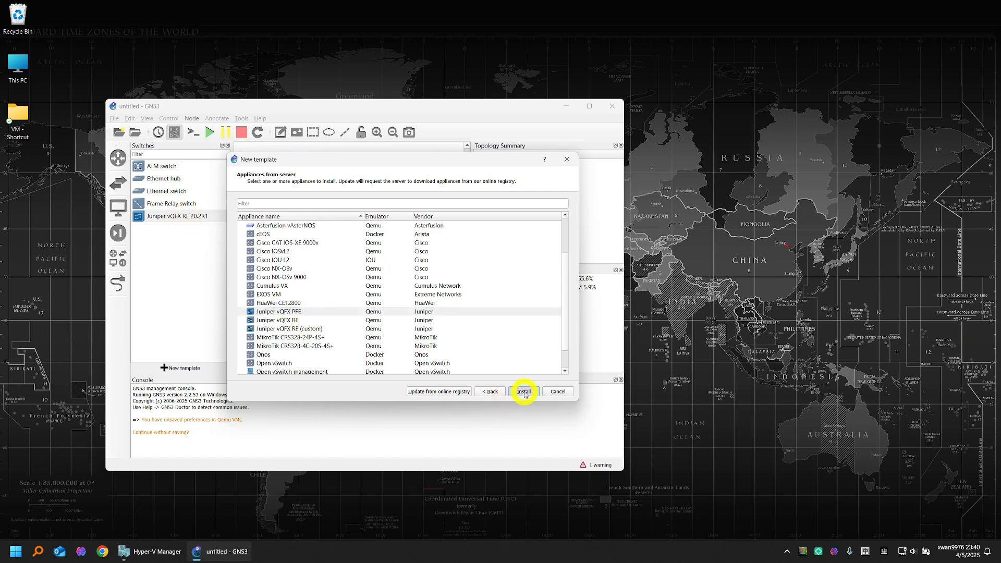
{"action": "left_click", "coordinate": [448, 363]}
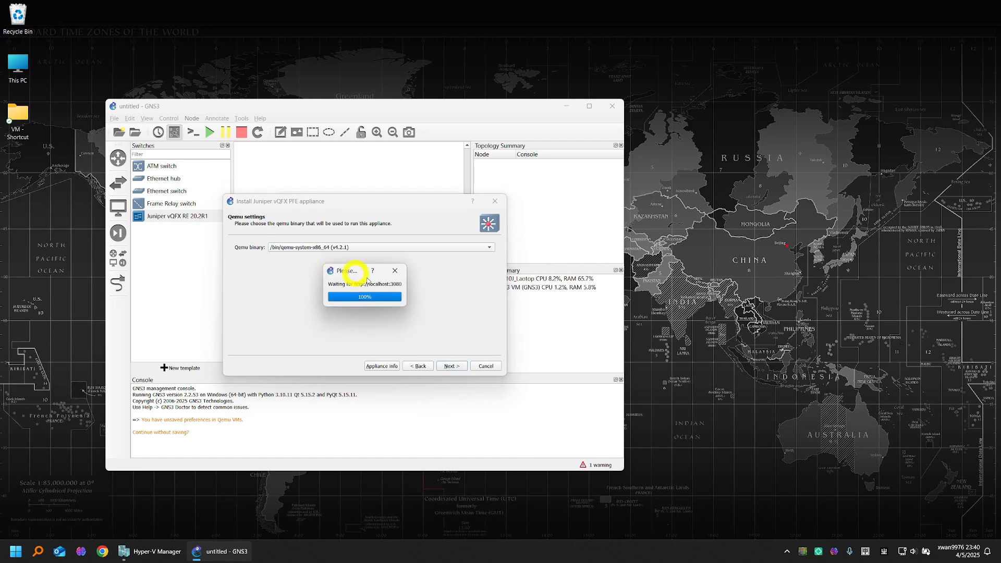
{"action": "left_click", "coordinate": [453, 366]}
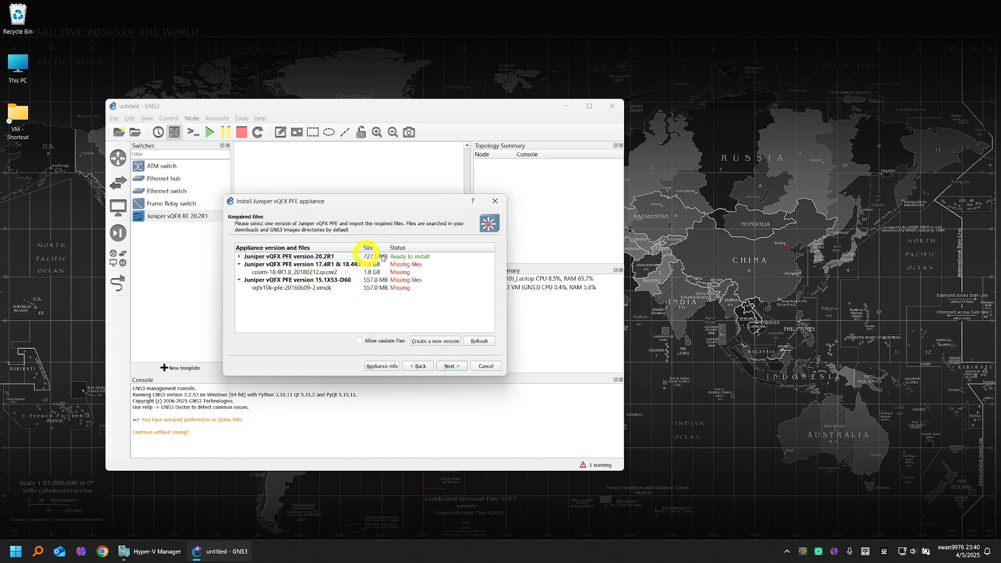
Step: Import cosim-18.4R1.8_20180212.qcow2 from the juniper-vQFX-18.4R1.8 folder as the missing file for PFE version 17.4R1 & 18.4R1
{"action": "left_click", "coordinate": [320, 256]}
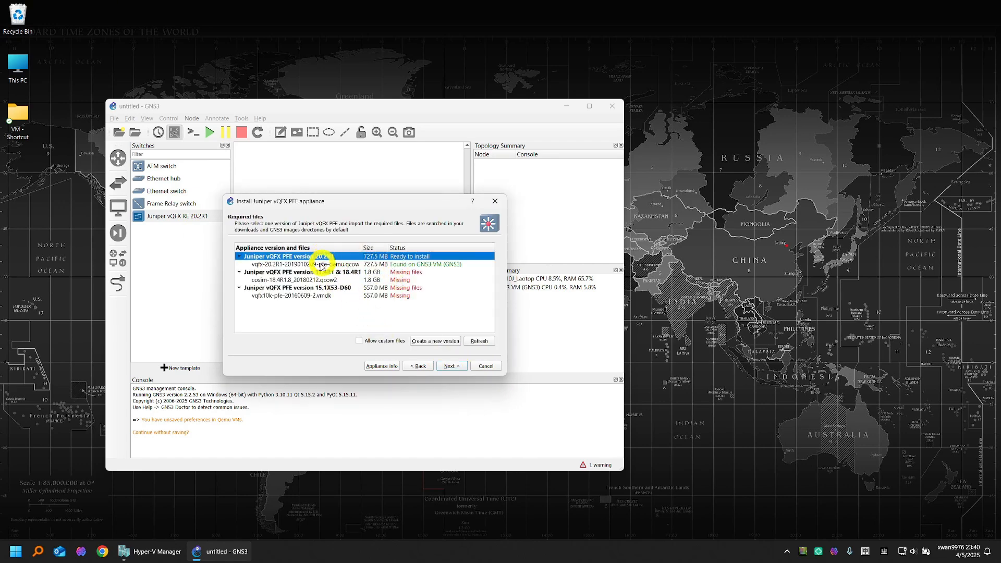
{"action": "left_click", "coordinate": [291, 280]}
{"action": "left_click", "coordinate": [251, 340]}
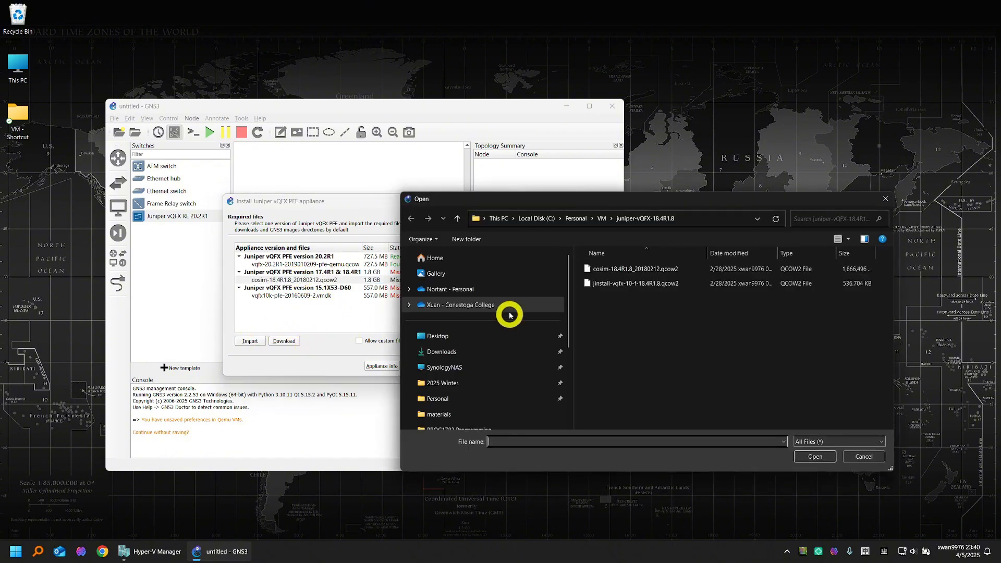
{"action": "left_click", "coordinate": [658, 275]}
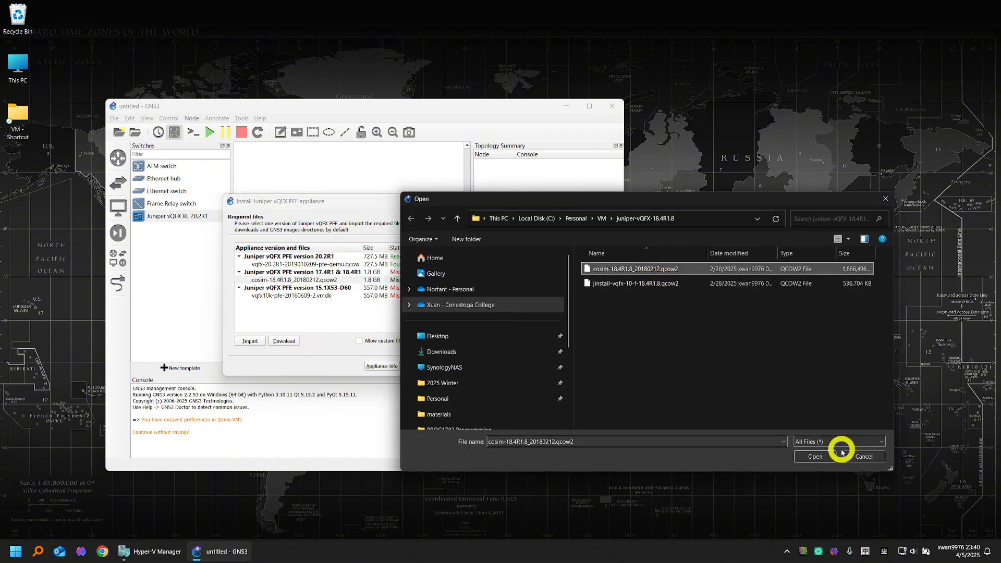
{"action": "left_click", "coordinate": [819, 455]}
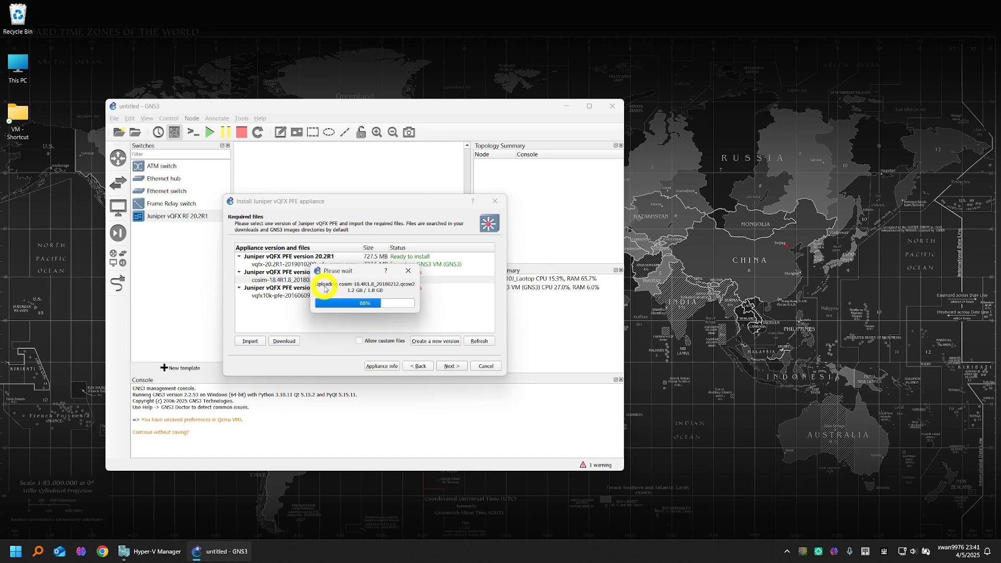
Step: Install Juniper vQFX PFE version 20.2R1 and complete the appliance setup
{"action": "left_click", "coordinate": [451, 365]}
{"action": "left_click", "coordinate": [451, 365]}
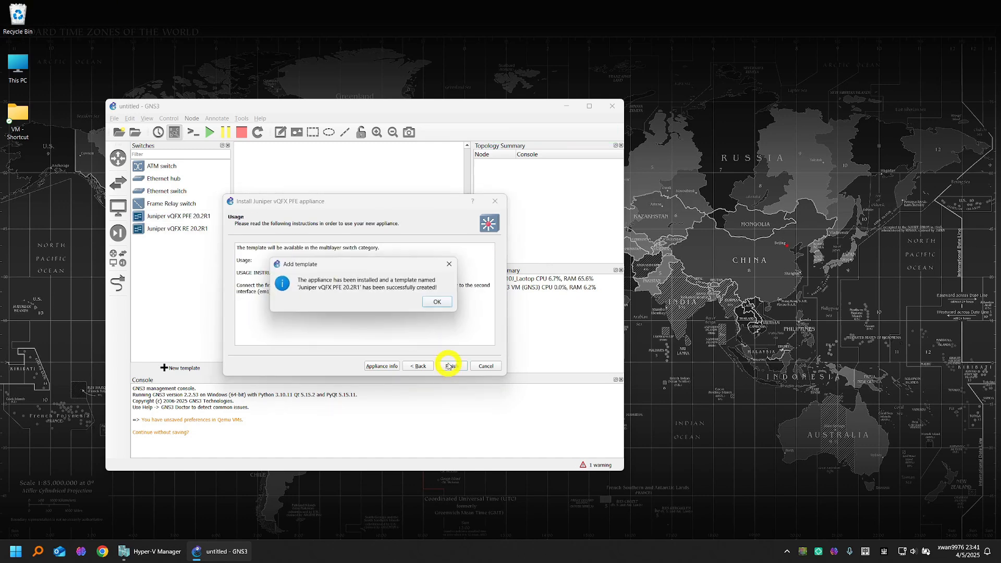
{"action": "left_click", "coordinate": [441, 303]}
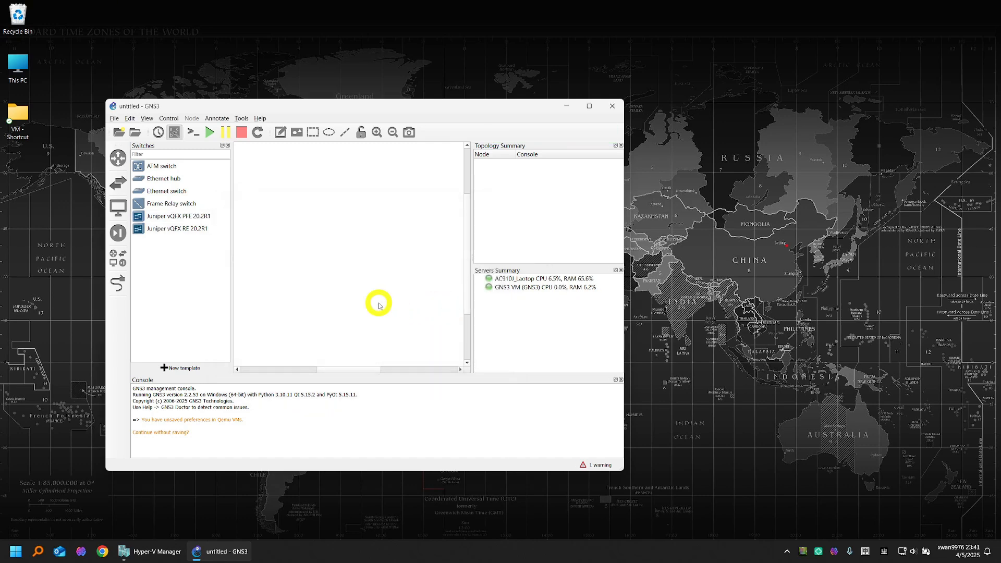
Step: Review the general, disk, CD/DVD, network adapter and advanced settings of the Juniper vQFX PFE 20.2R1 template, and discard the configuration dialog
{"action": "left_click", "coordinate": [175, 218]}
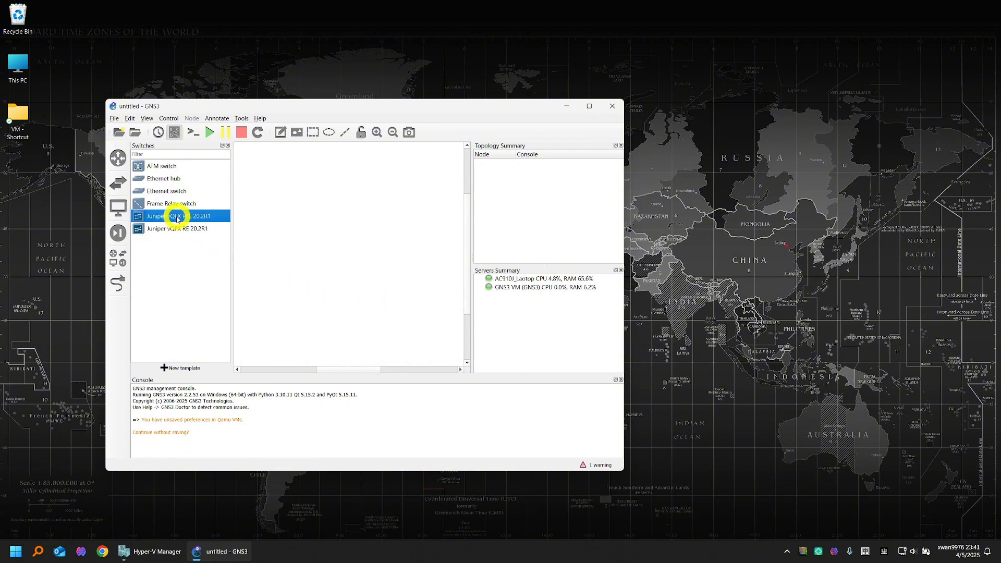
{"action": "right_click", "coordinate": [177, 218]}
{"action": "left_click", "coordinate": [211, 227]}
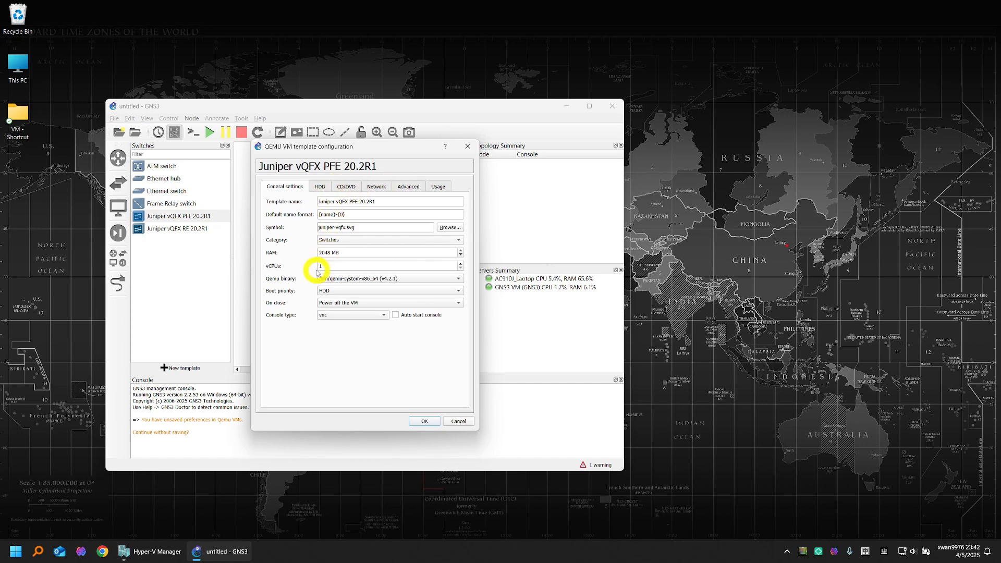
{"action": "left_click", "coordinate": [318, 186]}
{"action": "left_click", "coordinate": [346, 187]}
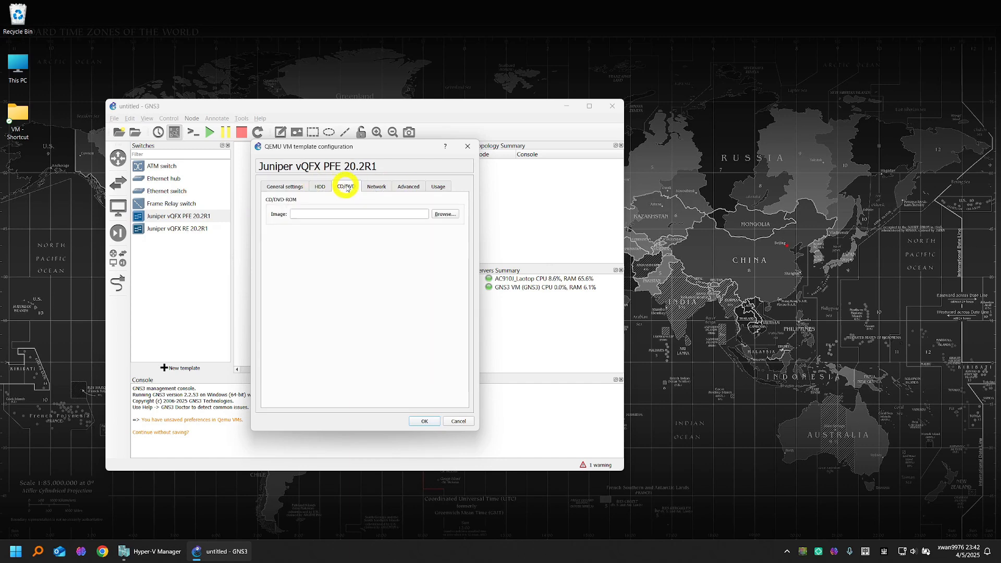
{"action": "left_click", "coordinate": [372, 188]}
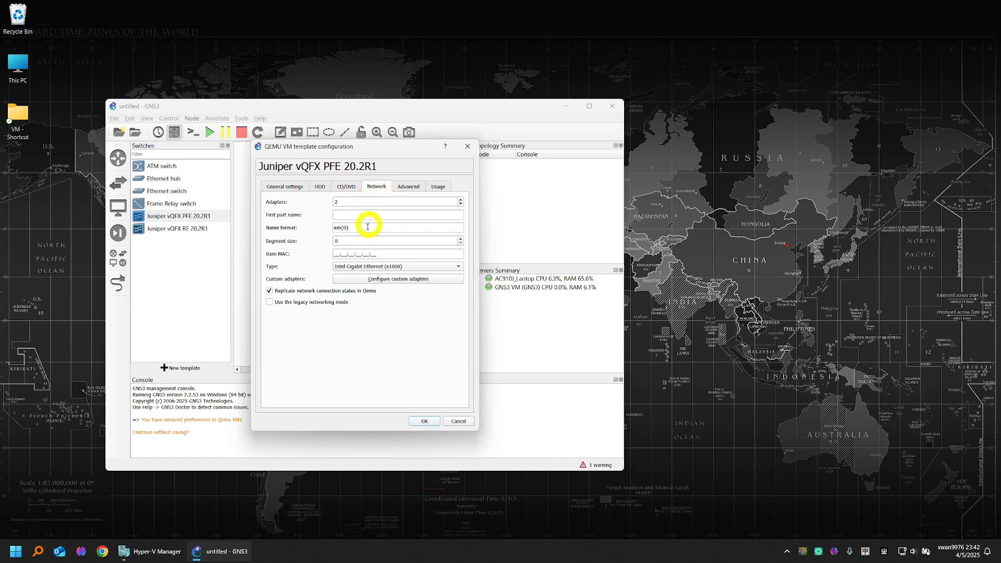
{"action": "left_click", "coordinate": [368, 280]}
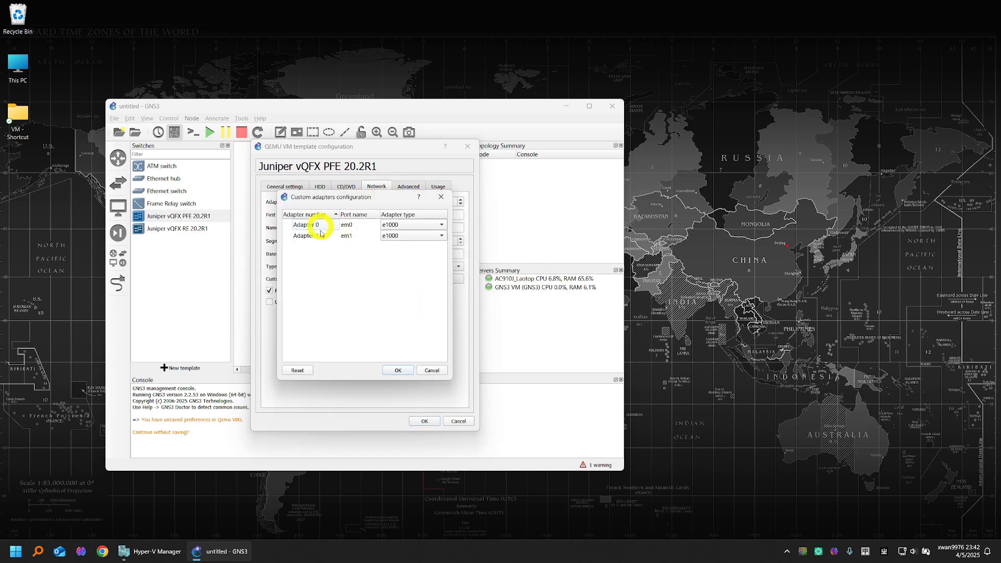
{"action": "left_click", "coordinate": [439, 201]}
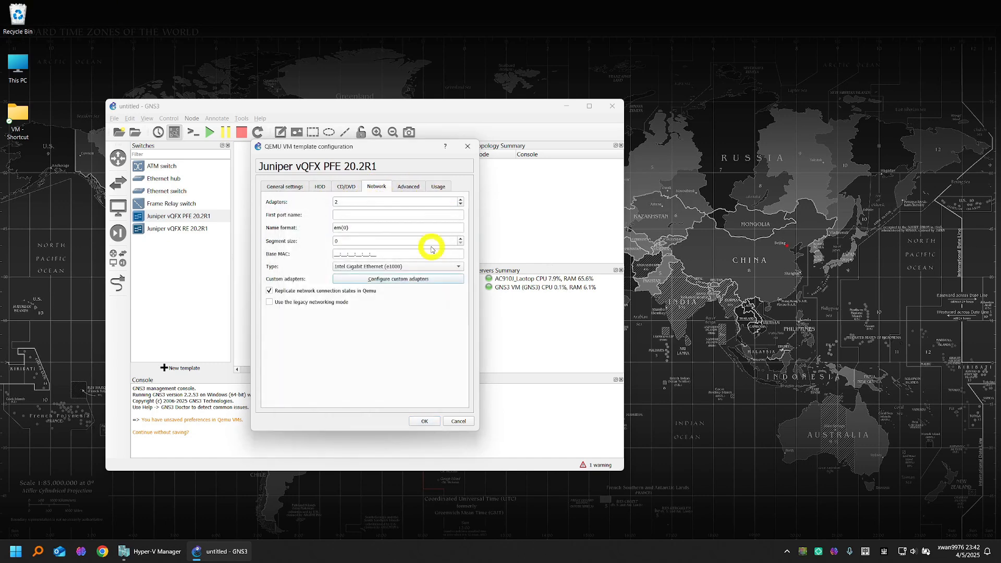
{"action": "left_click", "coordinate": [391, 267]}
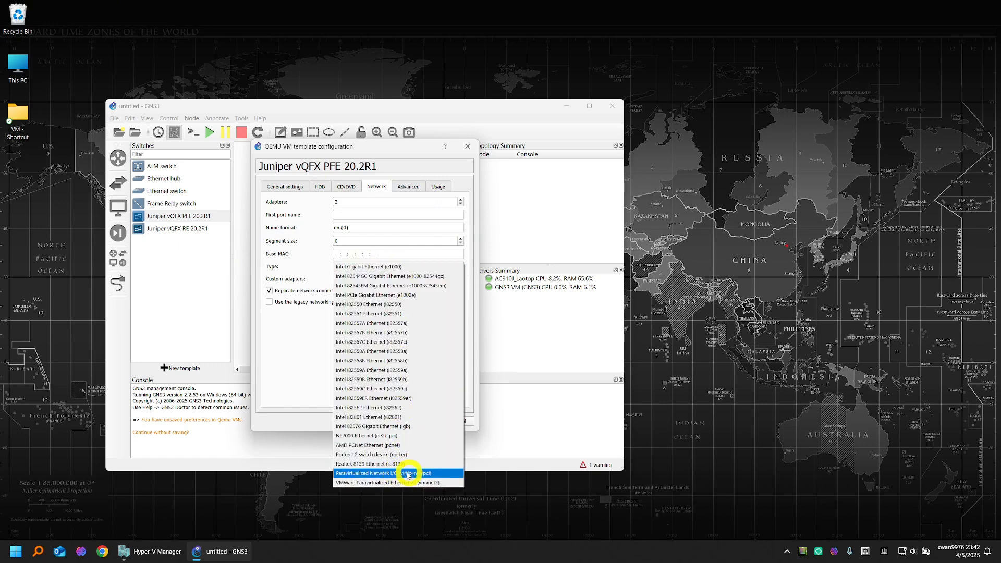
{"action": "left_click", "coordinate": [393, 267]}
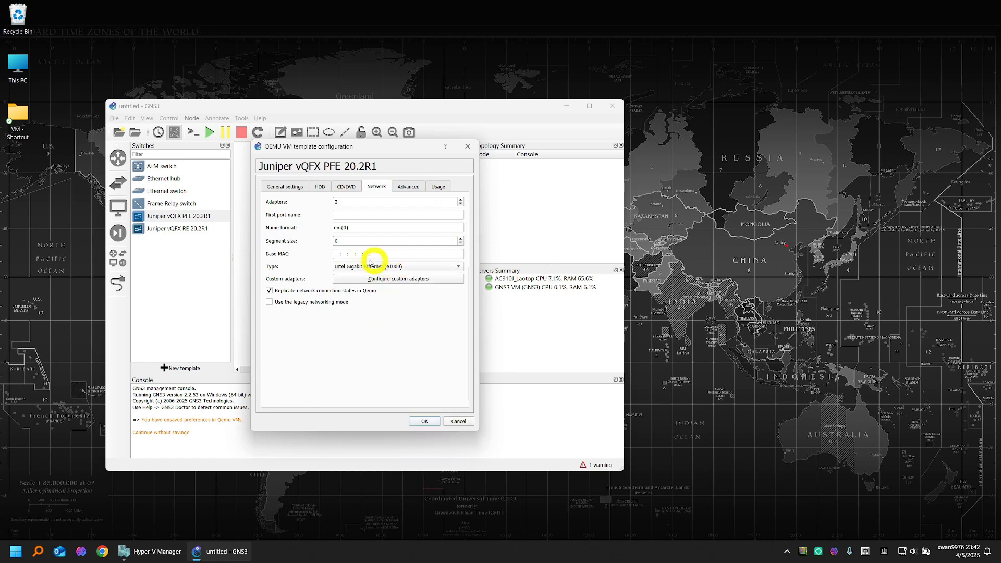
{"action": "left_click", "coordinate": [408, 186]}
{"action": "left_click", "coordinate": [457, 421]}
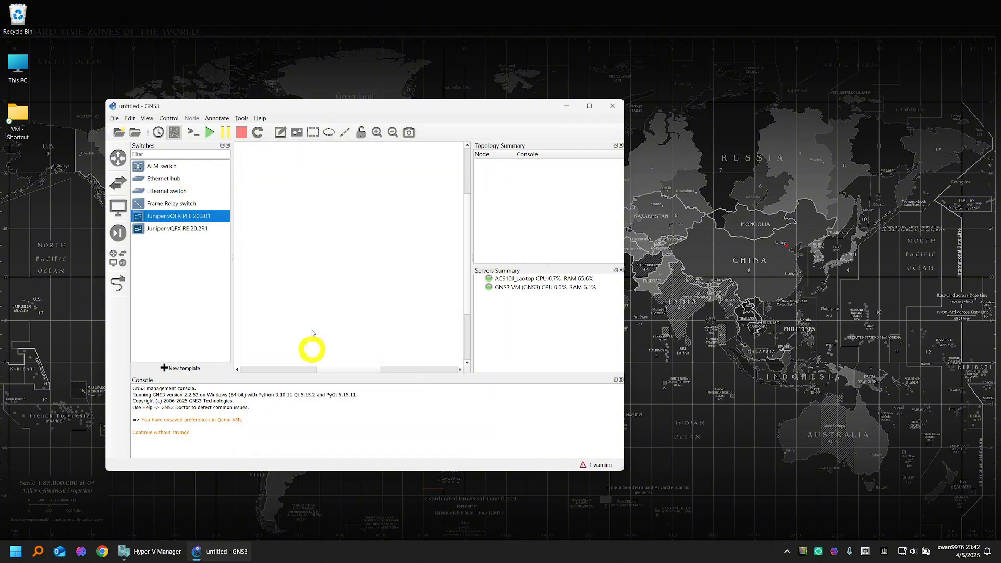
Step: Open the Juniper vQFX RE 20.2R1 template configuration and review its general, disk, CD/DVD and network settings
{"action": "right_click", "coordinate": [169, 230]}
{"action": "left_click", "coordinate": [201, 244]}
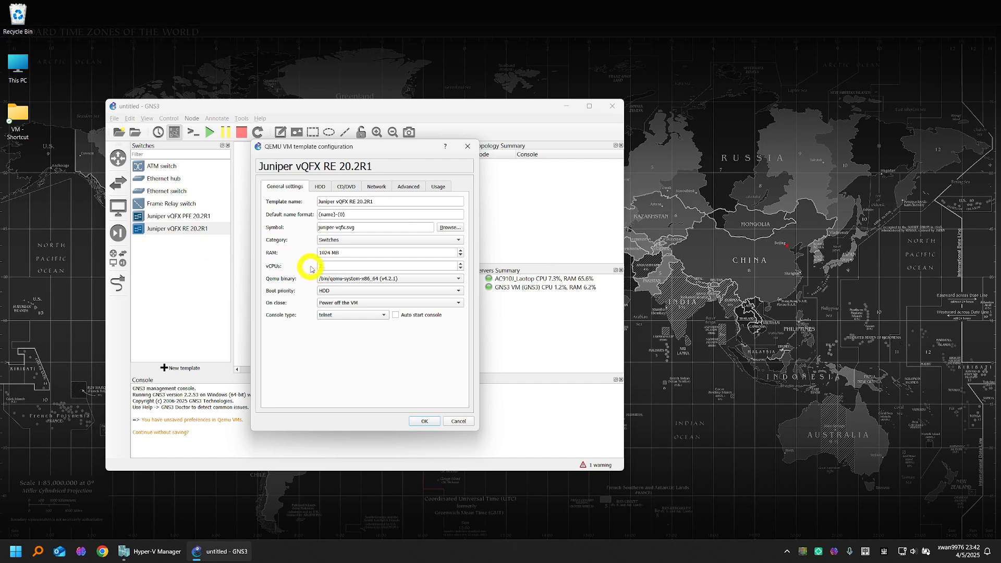
{"action": "left_click", "coordinate": [323, 187]}
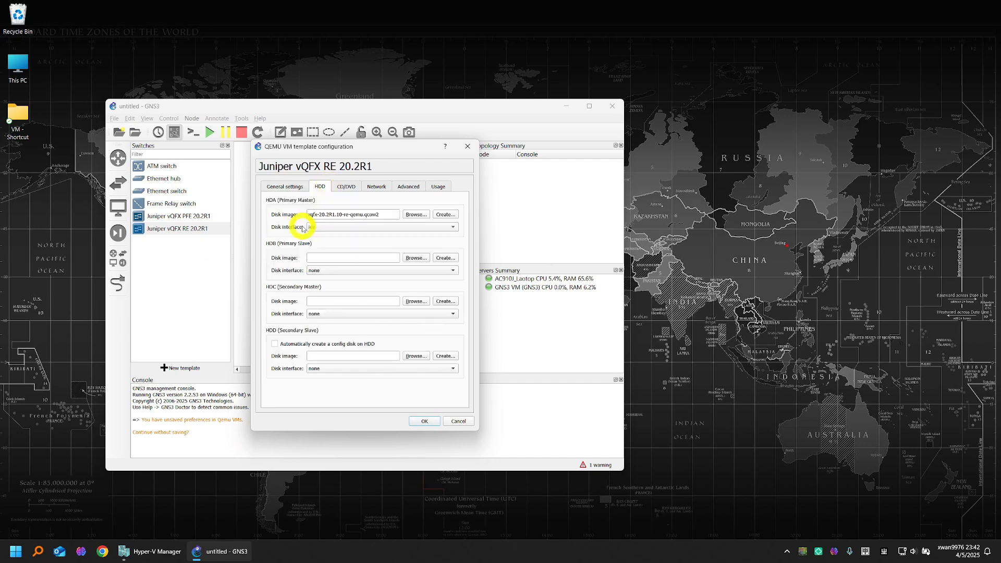
{"action": "left_click", "coordinate": [345, 188]}
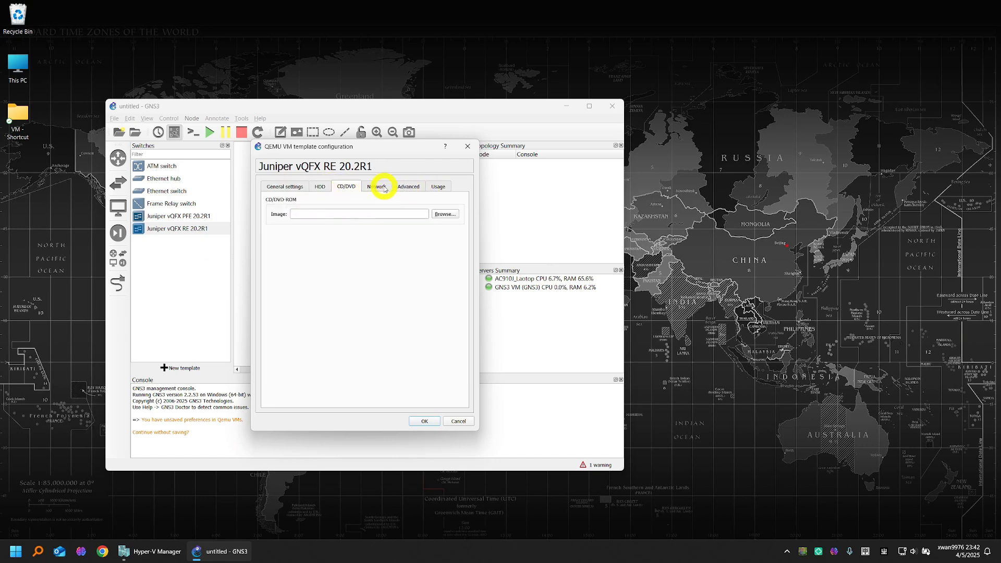
{"action": "left_click", "coordinate": [384, 189]}
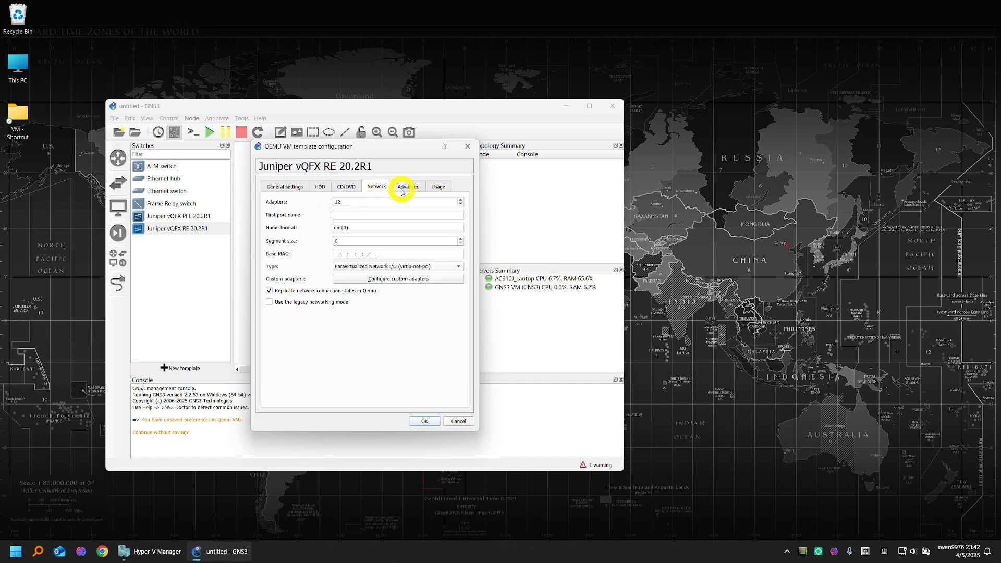
Step: In the Juniper vQFX RE template's custom adapters, name the ports of adapters 3 to 6 x-0/0/0 through x-0/0/3
{"action": "left_click", "coordinate": [379, 279]}
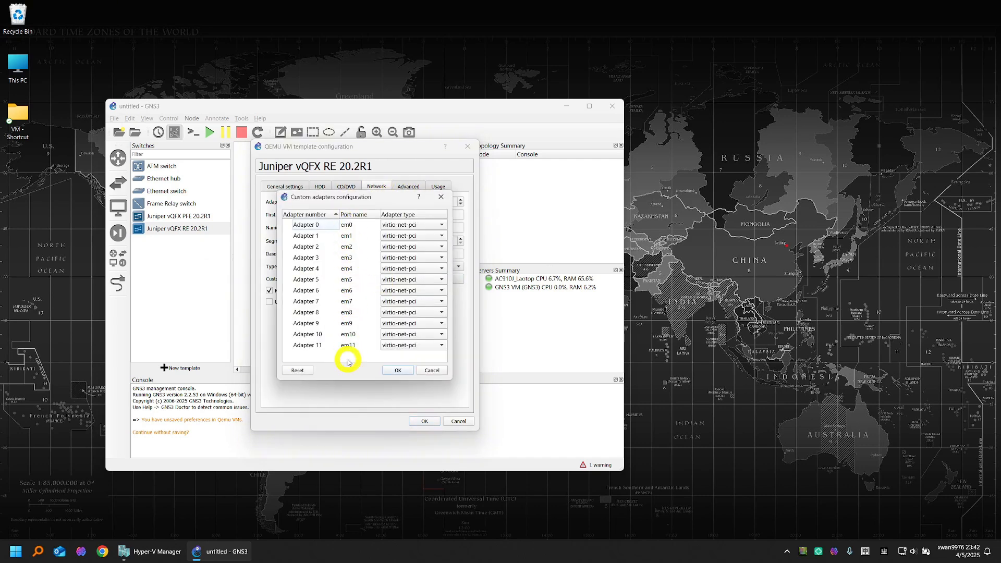
{"action": "left_click_drag", "start_coordinate": [368, 198], "coordinate": [490, 235]}
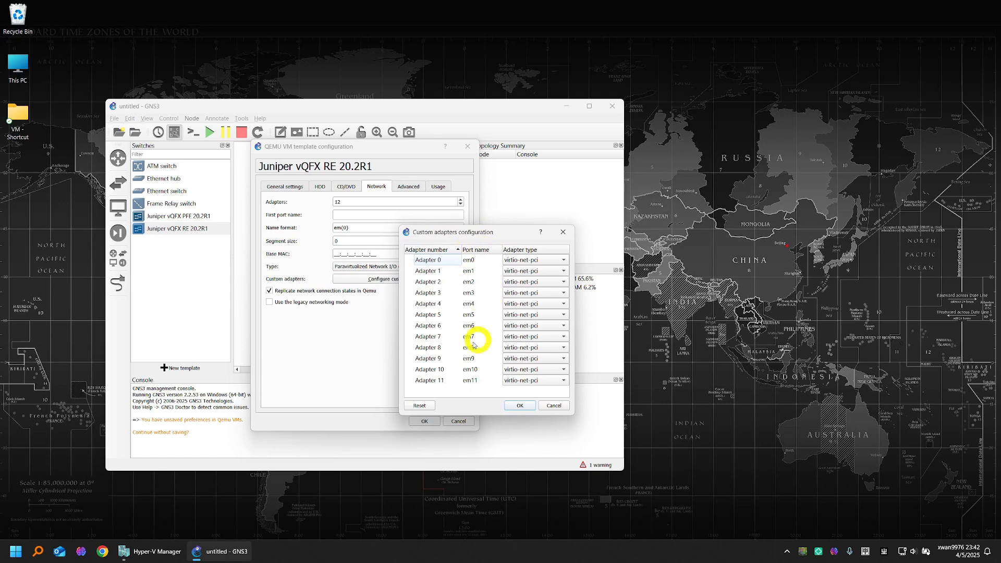
{"action": "double_click", "coordinate": [473, 295]}
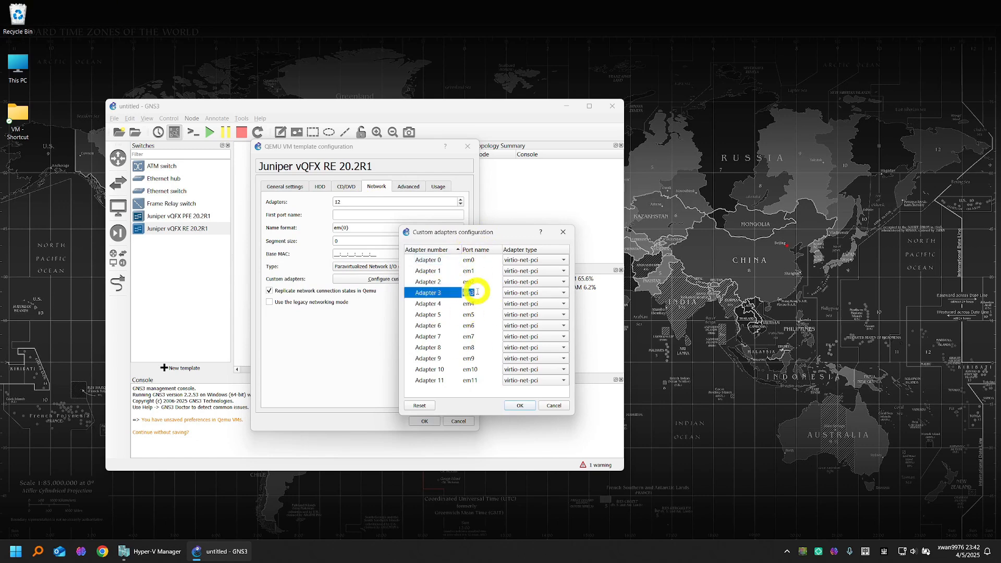
{"action": "type", "text": "x"}
{"action": "key", "text": "shift"}
{"action": "type", "text": "-0/0/0"}
{"action": "double_click", "coordinate": [471, 304]}
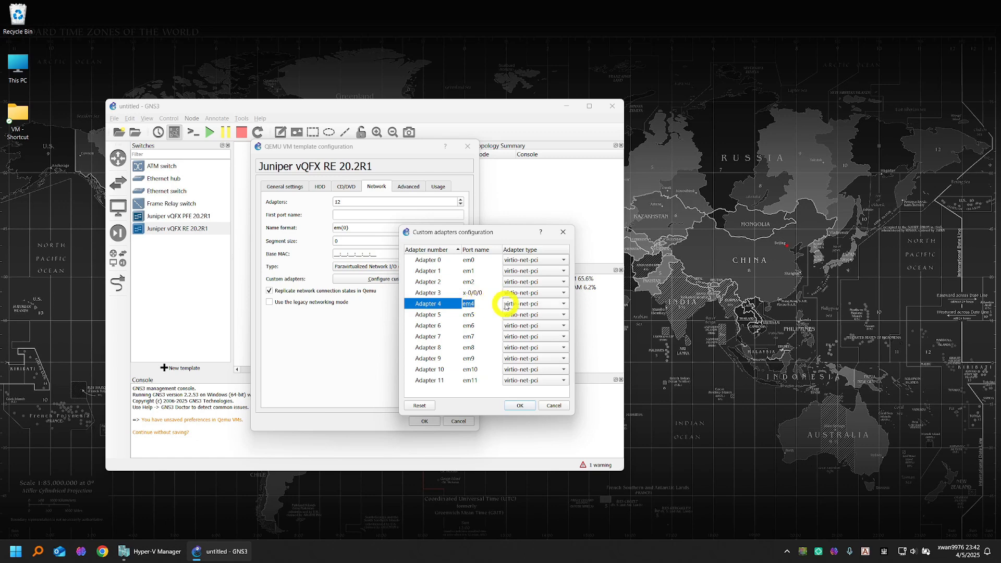
{"action": "double_click", "coordinate": [477, 315]}
{"action": "type", "text": "x-0/0/0"}
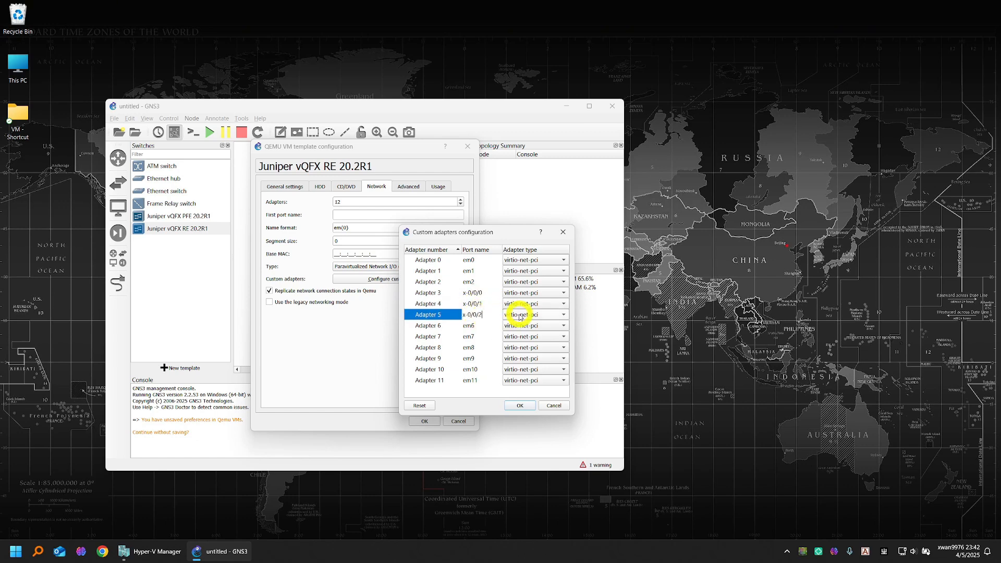
{"action": "double_click", "coordinate": [474, 326]}
{"action": "type", "text": "x-0/0/0"}
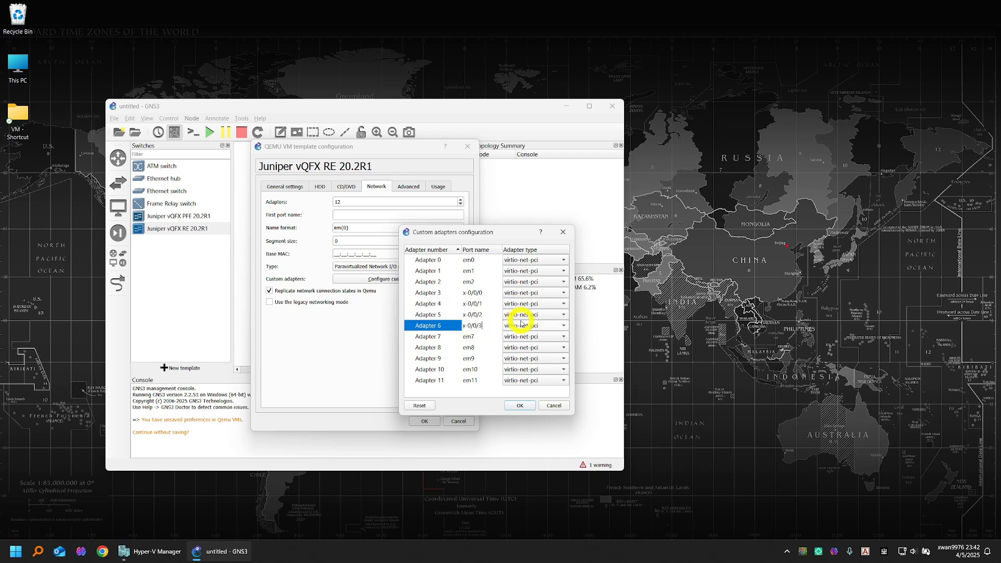
Step: Name the ports of adapters 7 to 11 x-0/0/4 through x-0/0/8 and save the Juniper vQFX RE template
{"action": "double_click", "coordinate": [487, 336]}
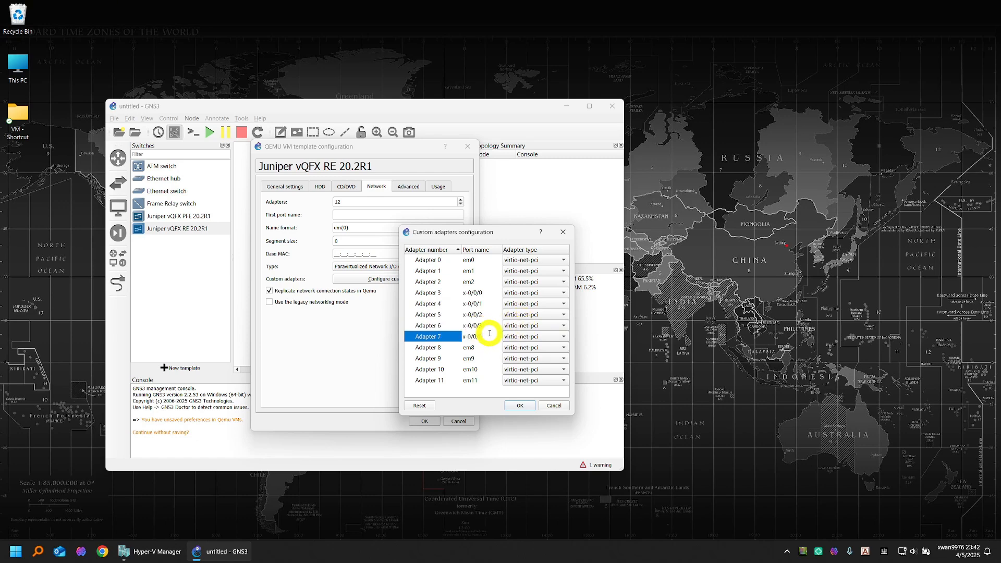
{"action": "type", "text": "4"}
{"action": "left_click", "coordinate": [474, 348]}
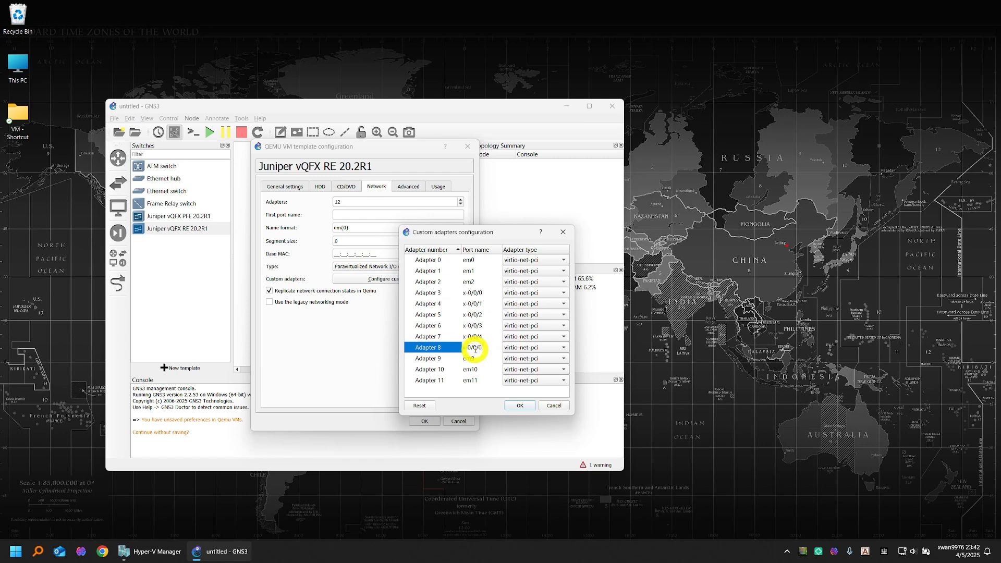
{"action": "double_click", "coordinate": [483, 357]}
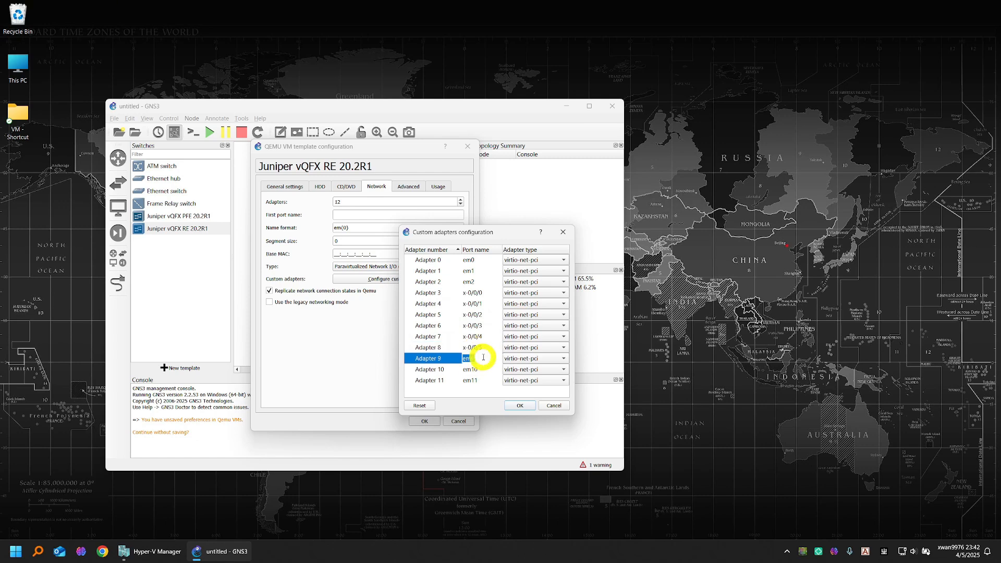
{"action": "type", "text": "x-0/0/6"}
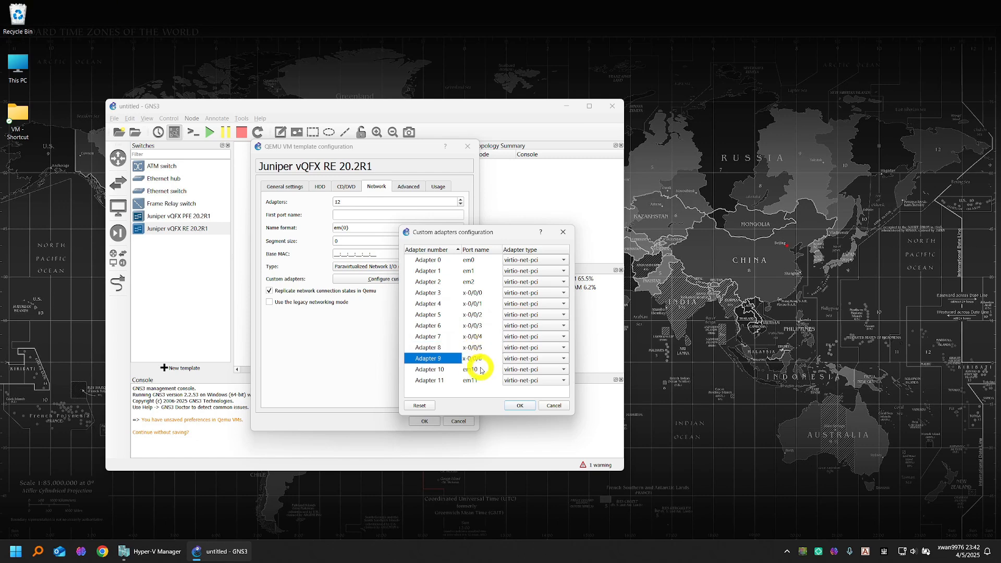
{"action": "double_click", "coordinate": [480, 368]}
{"action": "type", "text": "x-0/0/7"}
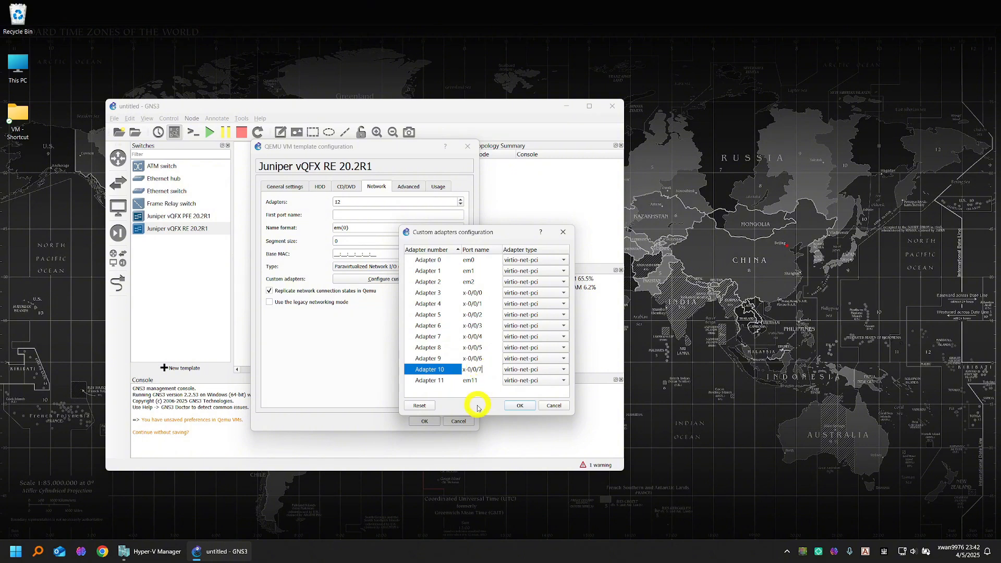
{"action": "double_click", "coordinate": [482, 379]}
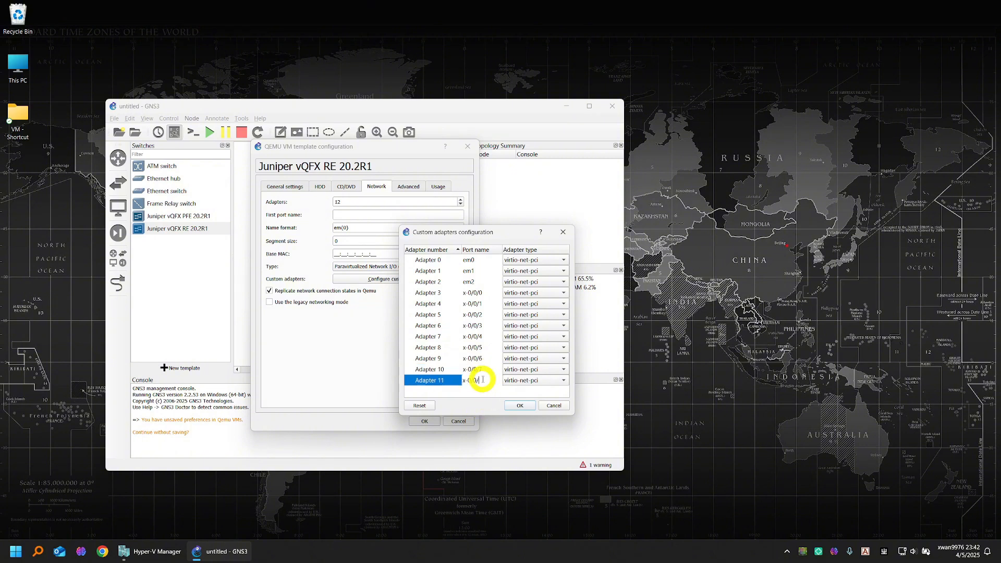
{"action": "type", "text": "x-0/0/8"}
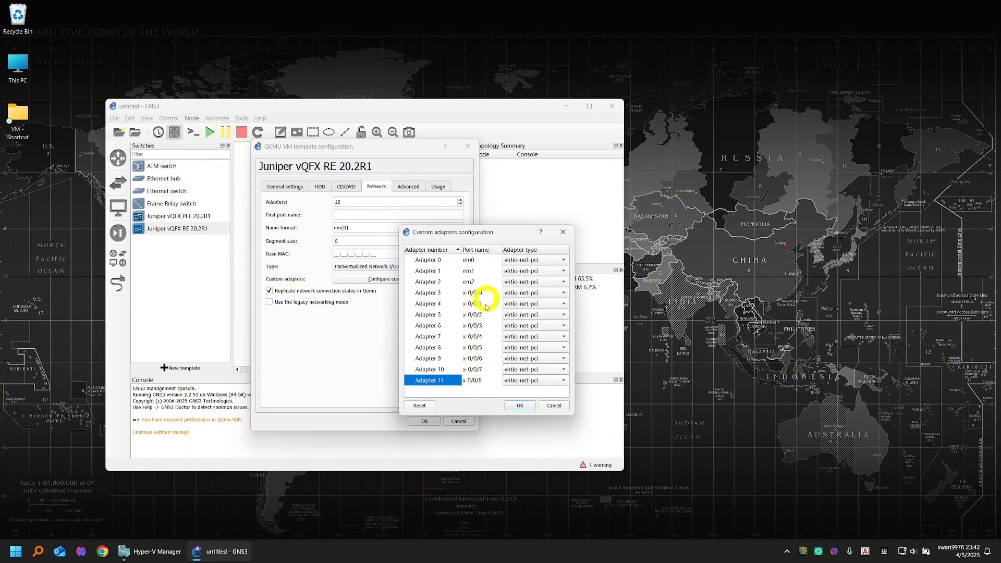
{"action": "left_click", "coordinate": [513, 406]}
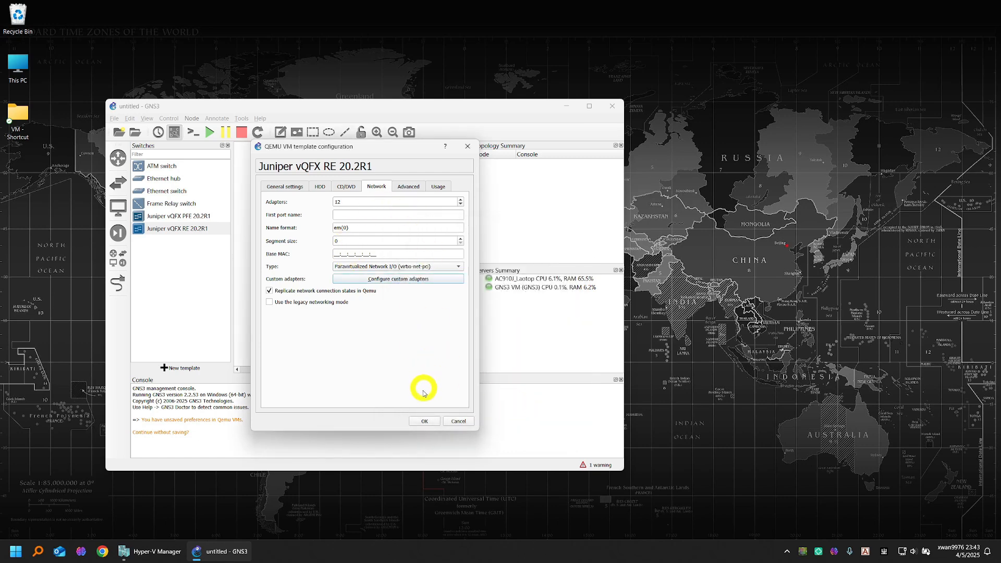
{"action": "left_click", "coordinate": [424, 420]}
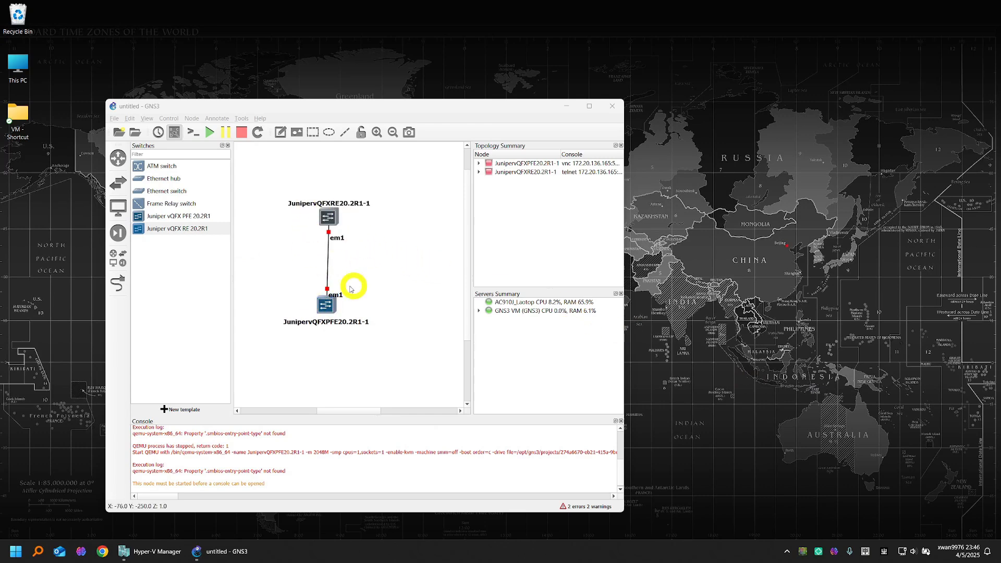
Step: Try to start all devices in the topology and examine the QEMU execution log lines in the enlarged console
{"action": "left_click", "coordinate": [208, 134]}
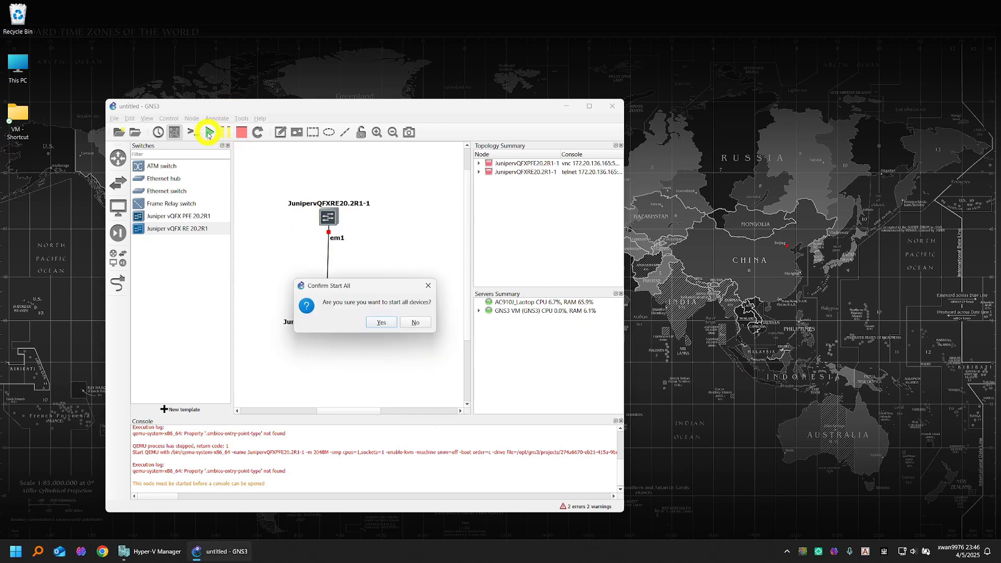
{"action": "left_click", "coordinate": [385, 323]}
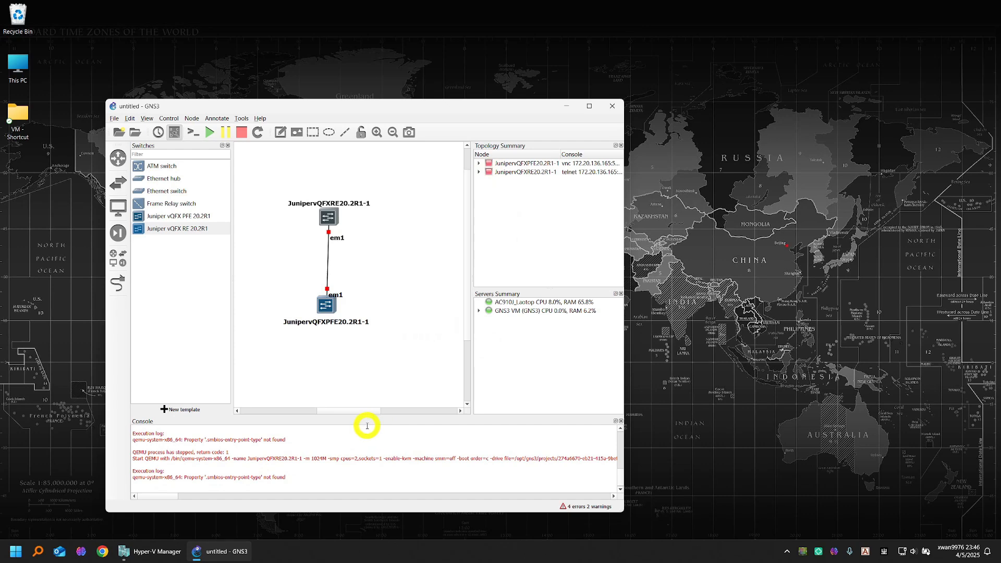
{"action": "left_click_drag", "start_coordinate": [368, 414], "coordinate": [371, 364]}
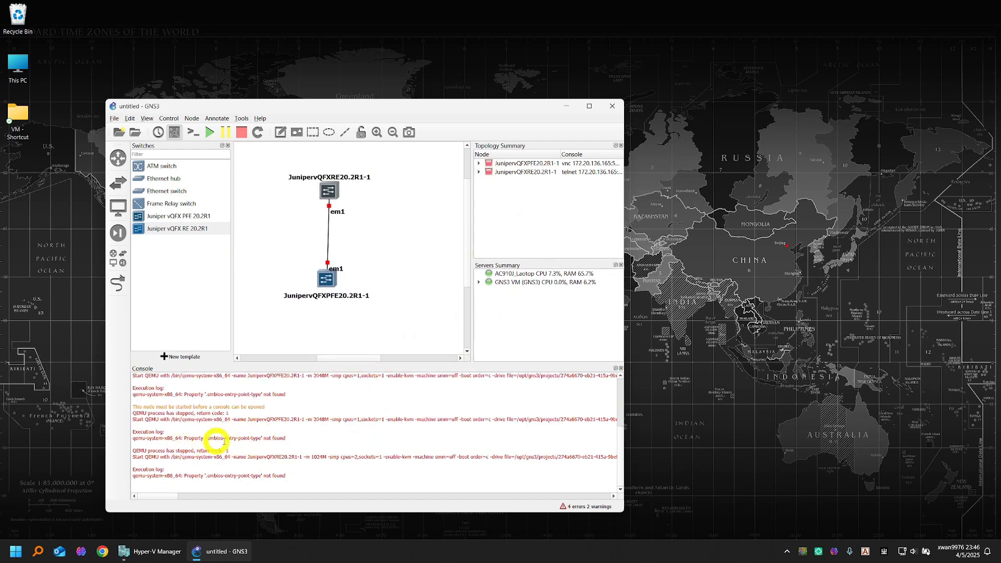
{"action": "left_click_drag", "start_coordinate": [285, 438], "coordinate": [123, 437]}
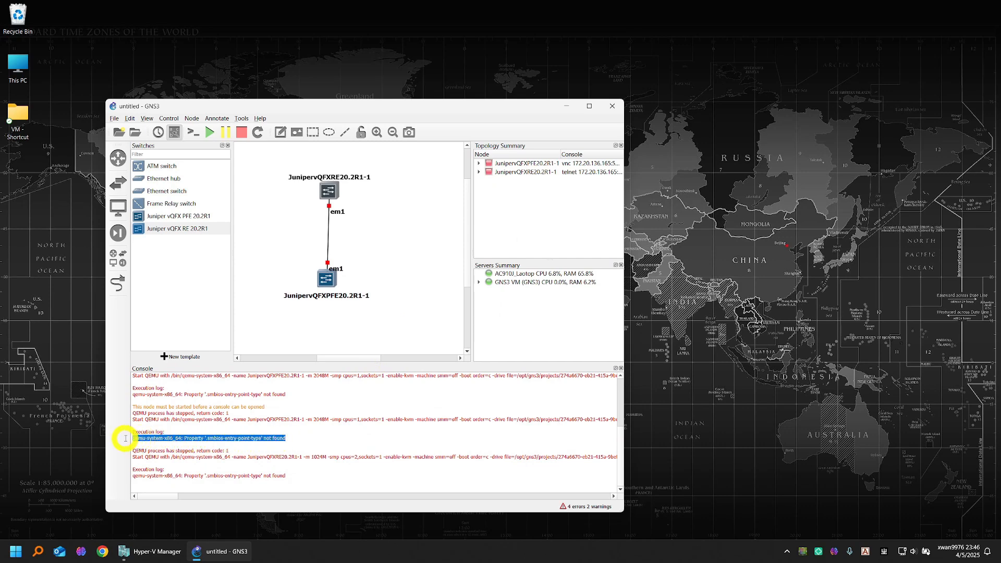
{"action": "left_click_drag", "start_coordinate": [287, 476], "coordinate": [123, 474]}
{"action": "left_click", "coordinate": [316, 431]}
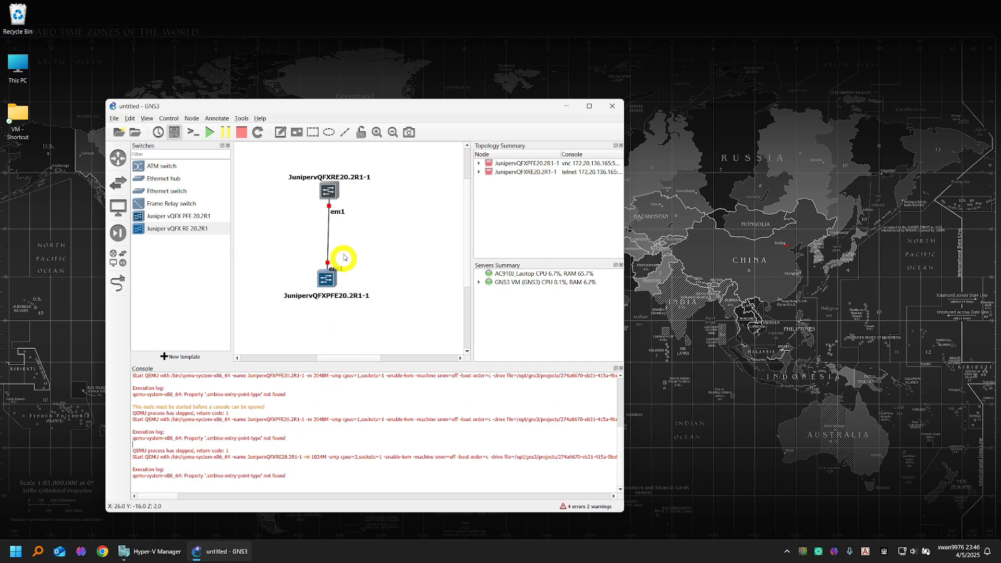
Step: Check the additional QEMU options in the advanced settings of the vQFX RE and PFE nodes, discarding both dialogs
{"action": "right_click", "coordinate": [330, 191]}
{"action": "left_click", "coordinate": [360, 193]}
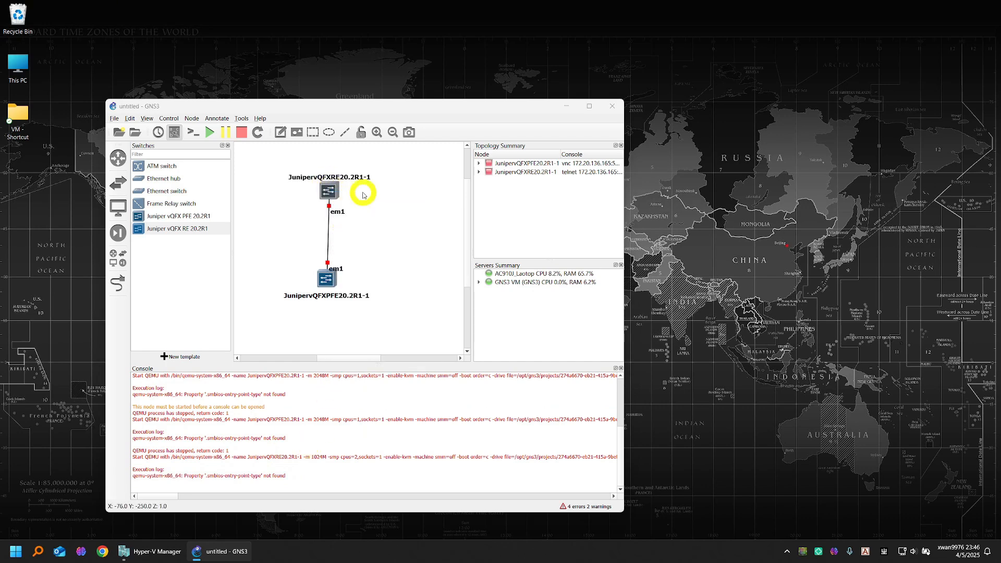
{"action": "left_click", "coordinate": [388, 259]}
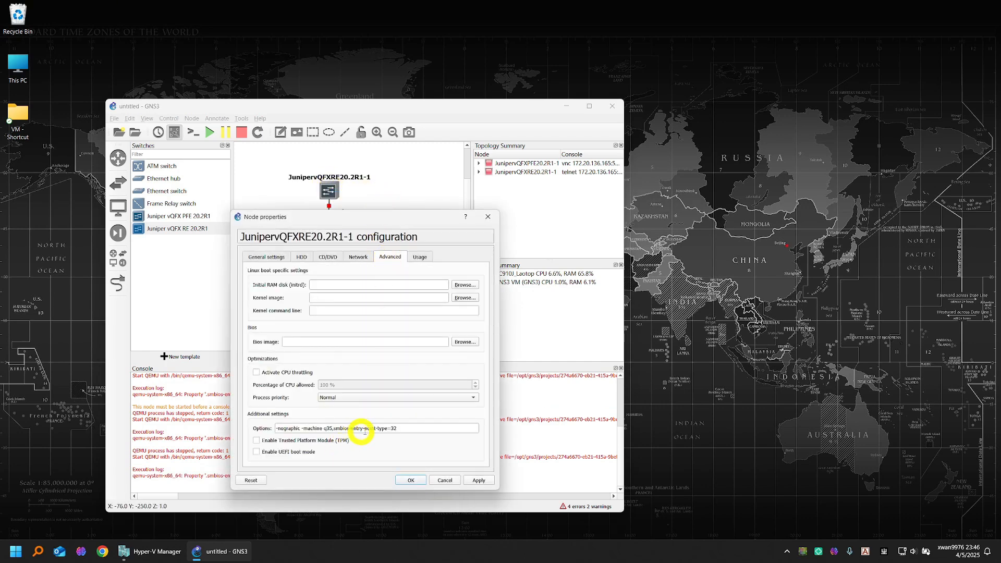
{"action": "left_click", "coordinate": [443, 482]}
{"action": "right_click", "coordinate": [340, 278]}
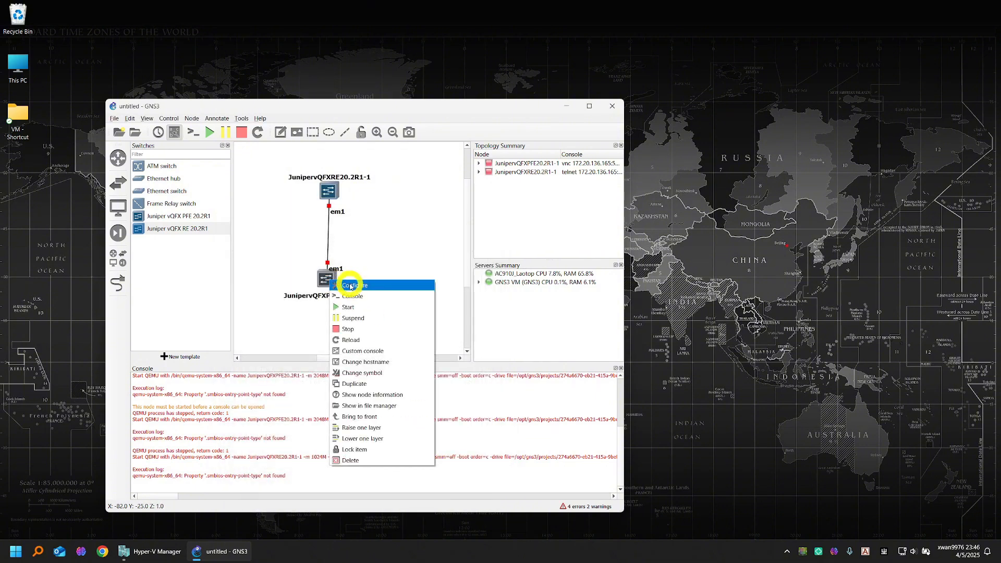
{"action": "left_click", "coordinate": [360, 283]}
{"action": "left_click", "coordinate": [389, 257]}
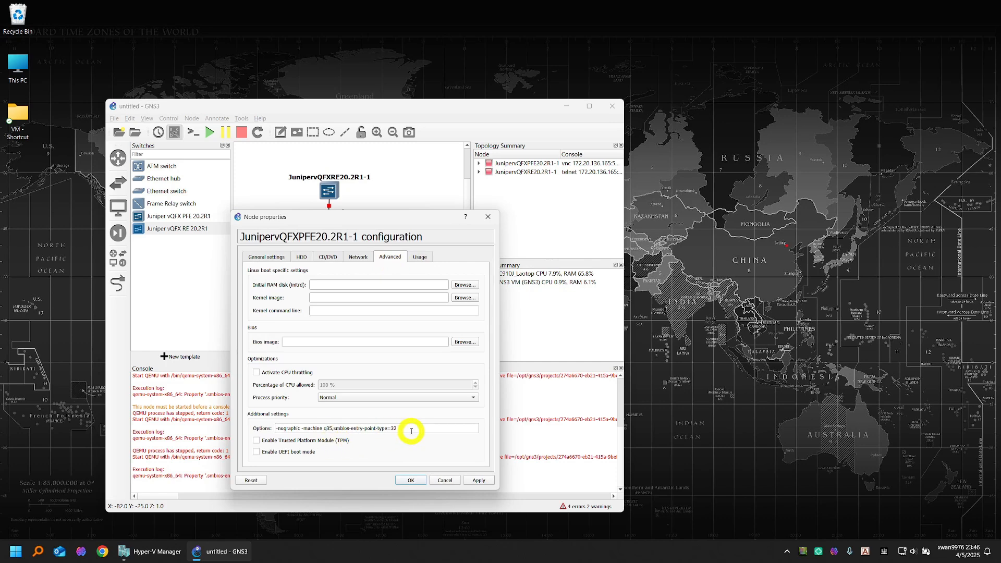
{"action": "left_click", "coordinate": [444, 480]}
Step: Permanently delete both the vQFX RE and PFE nodes from the topology
{"action": "left_click_drag", "start_coordinate": [401, 318], "coordinate": [256, 162]}
{"action": "key", "text": "Delete"}
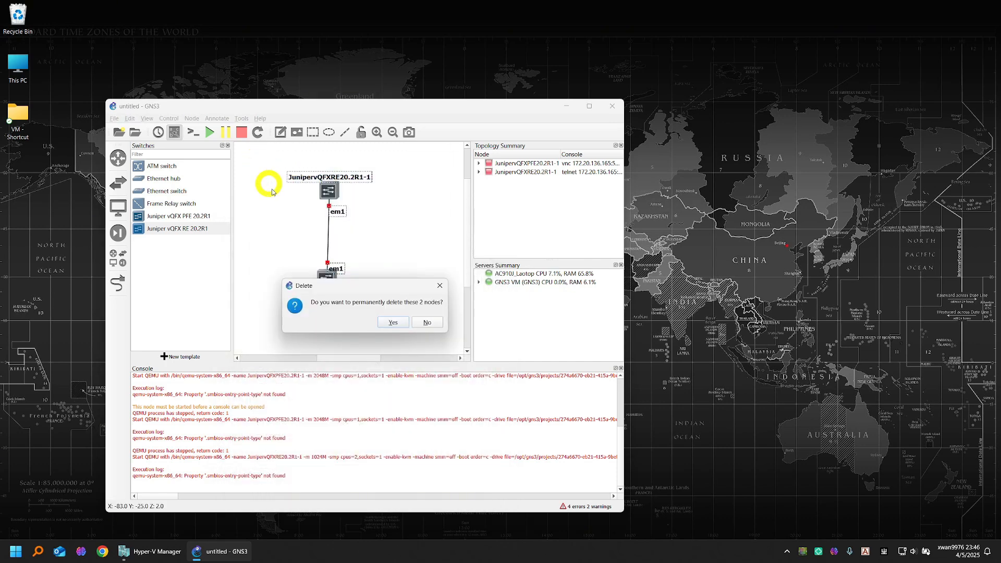
{"action": "left_click", "coordinate": [409, 327]}
Step: Clear the additional QEMU options in the Juniper vQFX PFE 20.2R1 template's advanced settings and save the template
{"action": "right_click", "coordinate": [196, 218]}
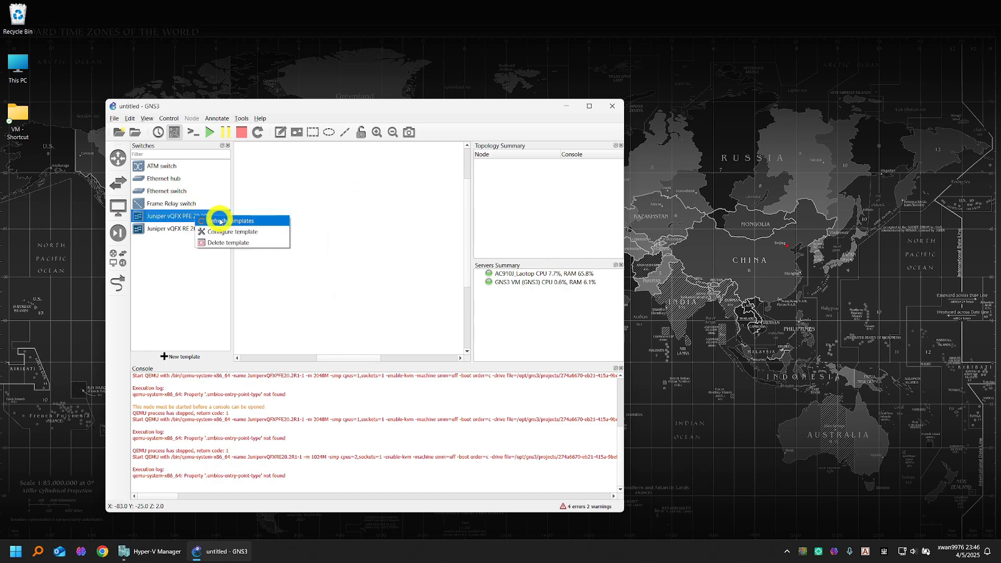
{"action": "left_click", "coordinate": [217, 228]}
{"action": "left_click", "coordinate": [407, 208]}
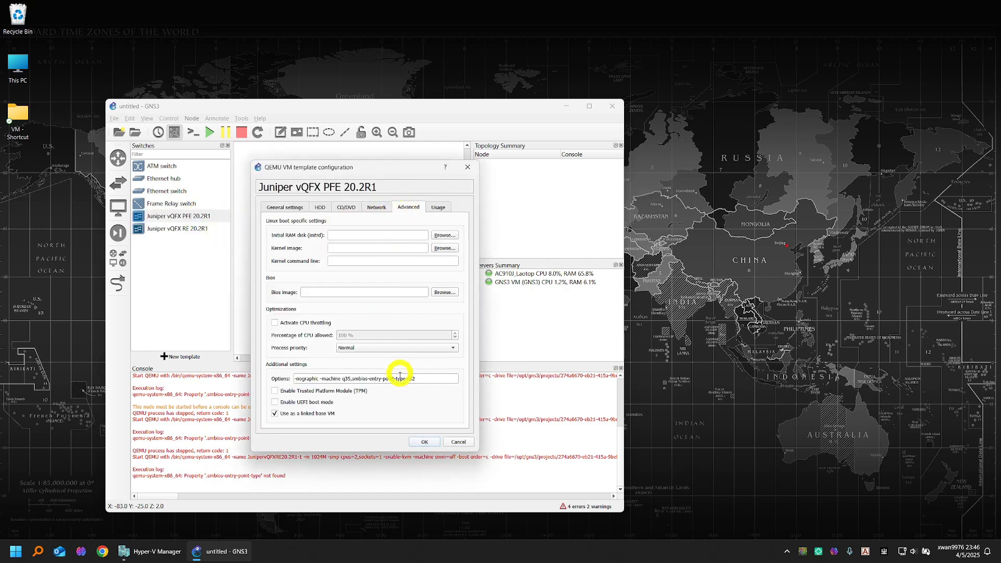
{"action": "left_click_drag", "start_coordinate": [410, 378], "coordinate": [217, 375]}
{"action": "key", "text": "BackSpace"}
{"action": "left_click", "coordinate": [424, 441]}
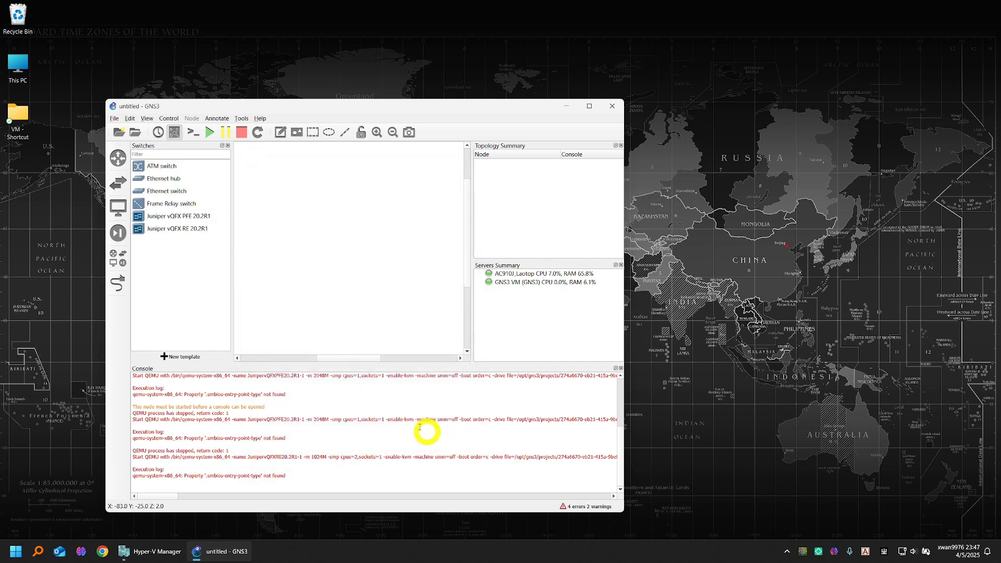
Step: Clear the additional QEMU options in the Juniper vQFX RE 20.2R1 template's advanced settings and save the template
{"action": "right_click", "coordinate": [167, 231]}
{"action": "left_click", "coordinate": [201, 244]}
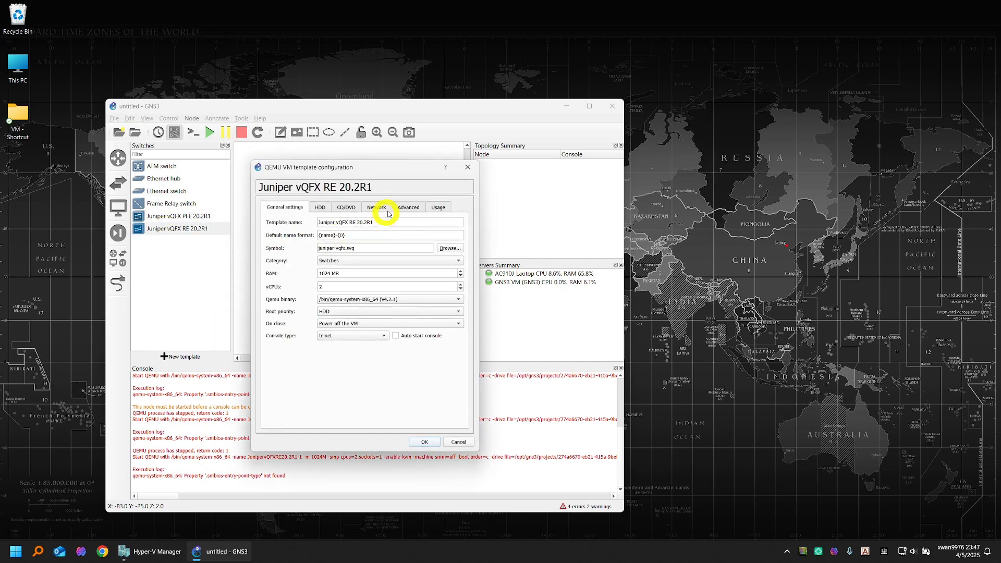
{"action": "left_click", "coordinate": [408, 207]}
{"action": "left_click_drag", "start_coordinate": [421, 380], "coordinate": [239, 380]}
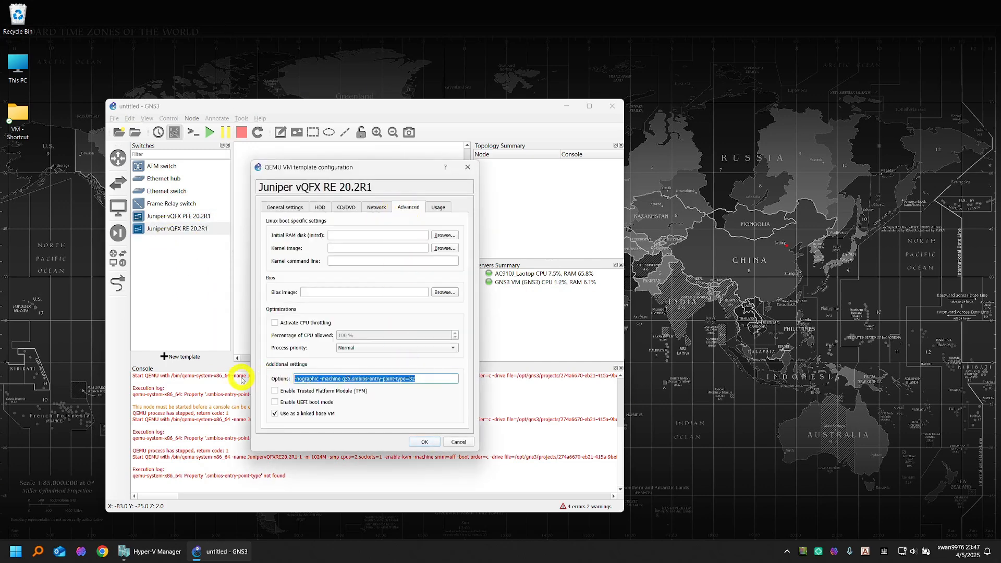
{"action": "key", "text": "BackSpace"}
{"action": "left_click", "coordinate": [424, 442]}
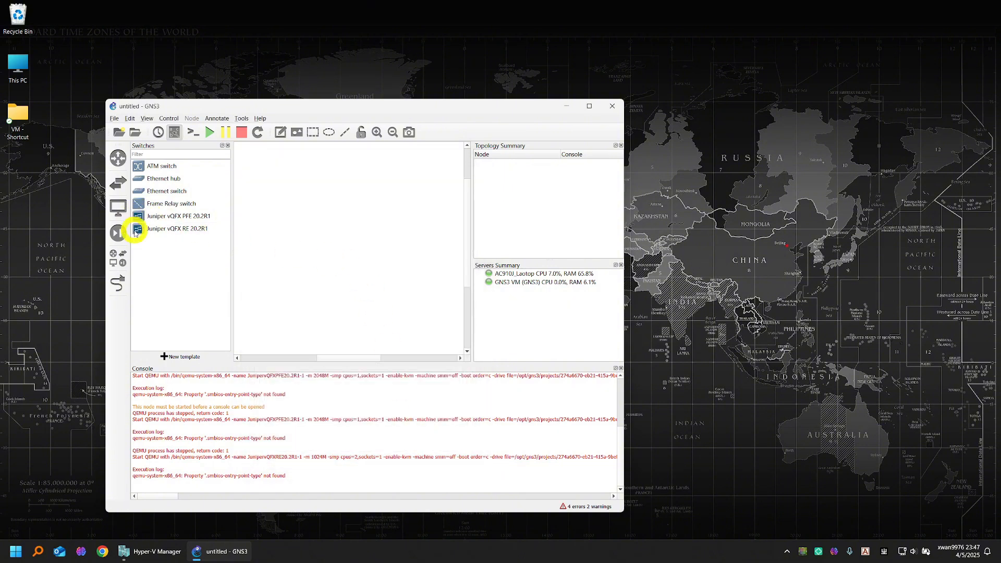
Step: Place a Juniper vQFX RE node above a vQFX PFE node in the topology and link their em1 ports
{"action": "left_click_drag", "start_coordinate": [167, 230], "coordinate": [335, 203]}
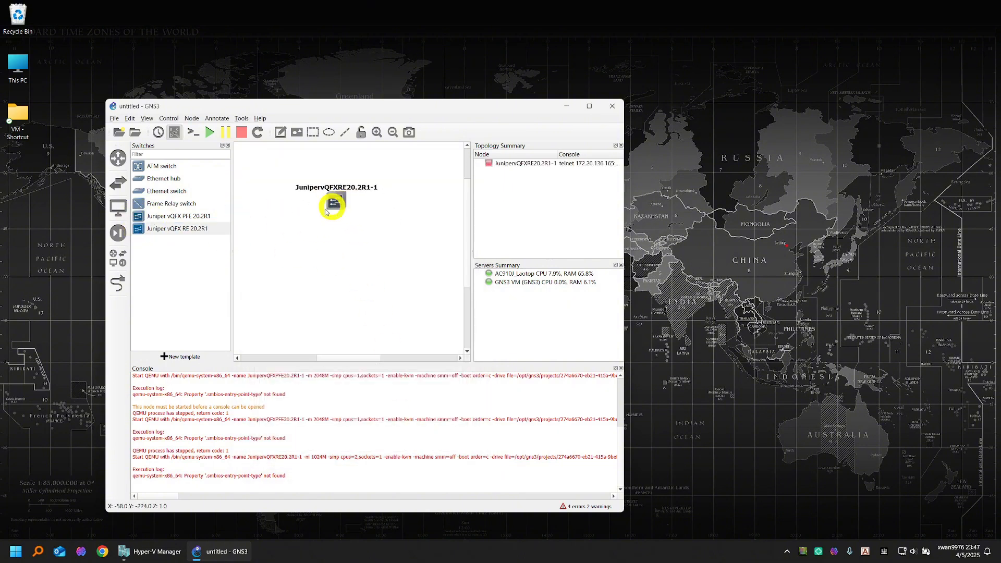
{"action": "left_click_drag", "start_coordinate": [167, 216], "coordinate": [361, 320]}
{"action": "left_click", "coordinate": [117, 284]}
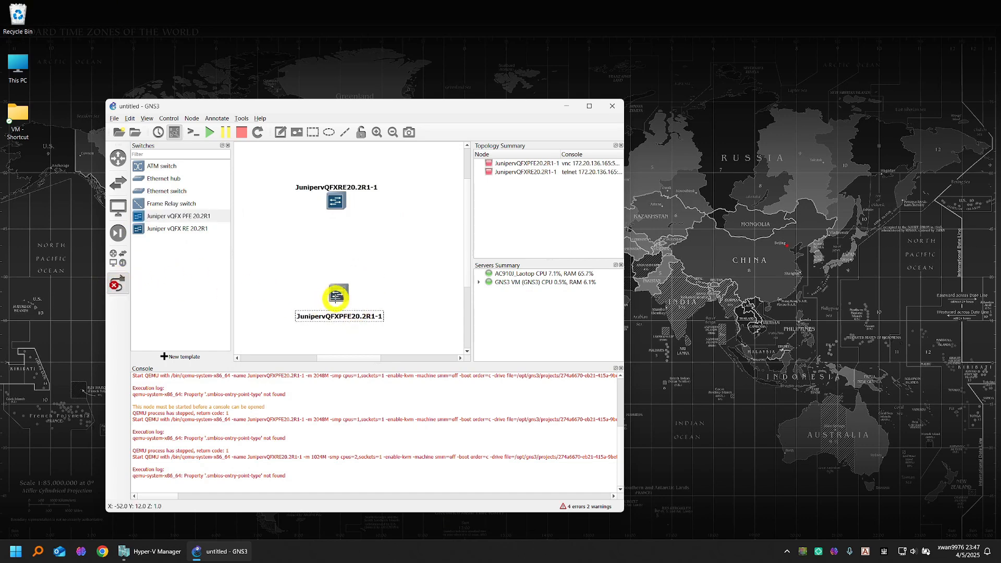
{"action": "left_click", "coordinate": [336, 292]}
{"action": "left_click", "coordinate": [352, 305]}
{"action": "left_click", "coordinate": [333, 200]}
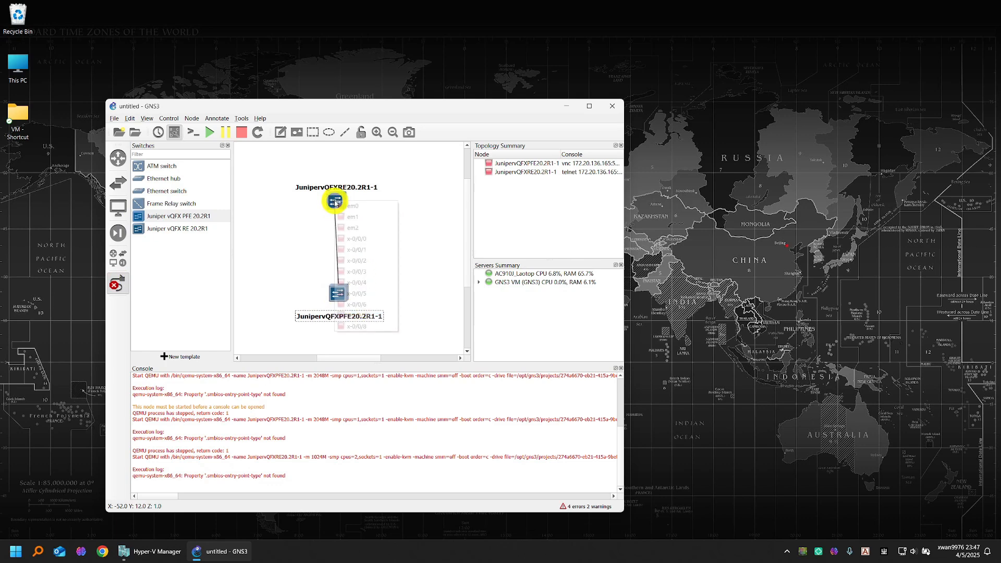
{"action": "left_click", "coordinate": [360, 223]}
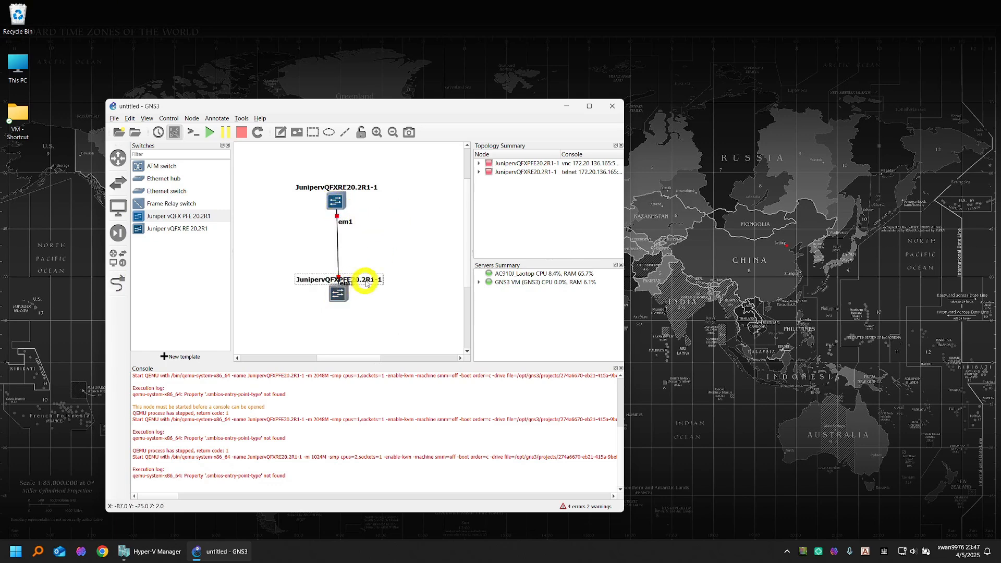
Step: Align the Juniper vQFX PFE node directly beneath the vQFX RE node in the topology
{"action": "left_click_drag", "start_coordinate": [367, 280], "coordinate": [336, 294]}
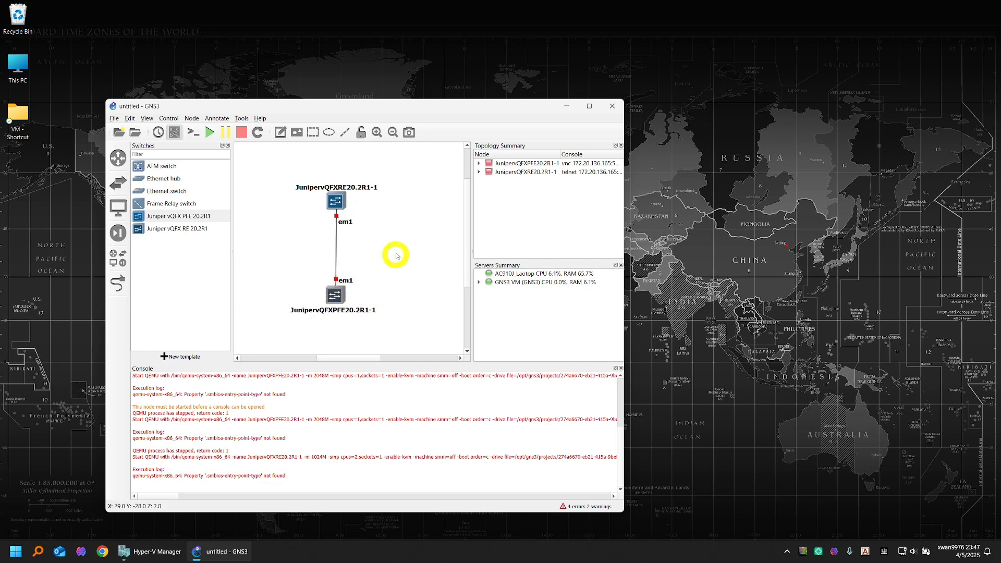
{"action": "left_click", "coordinate": [397, 252]}
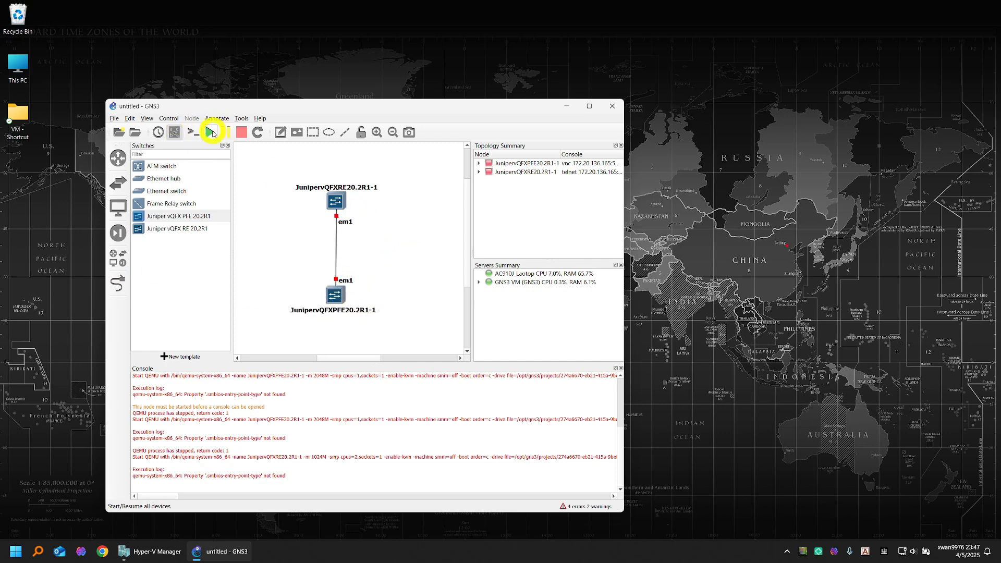
Step: Switch to the Windows Clock app and reset its stopwatch to zero
{"action": "left_click", "coordinate": [12, 548]}
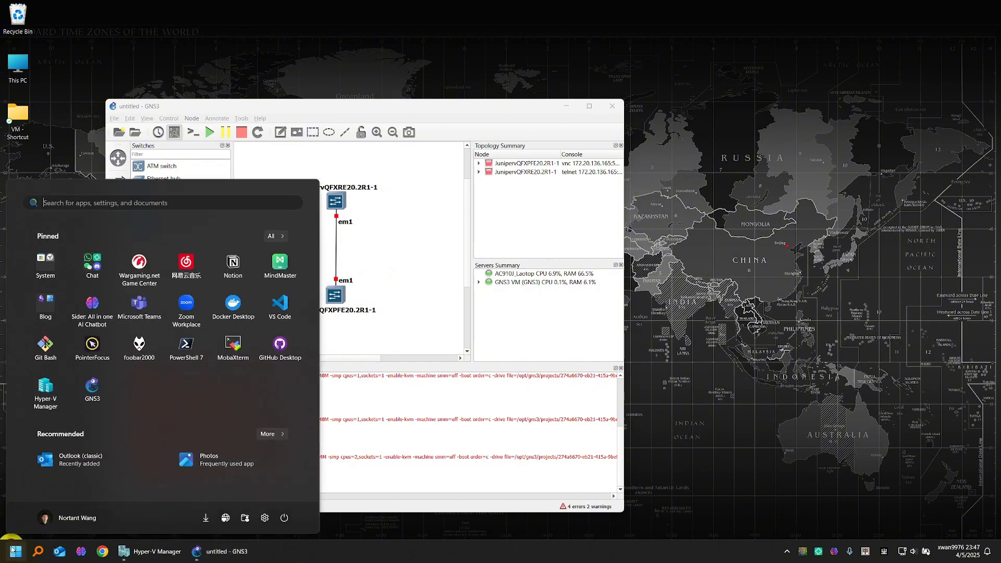
{"action": "type", "text": "clo"}
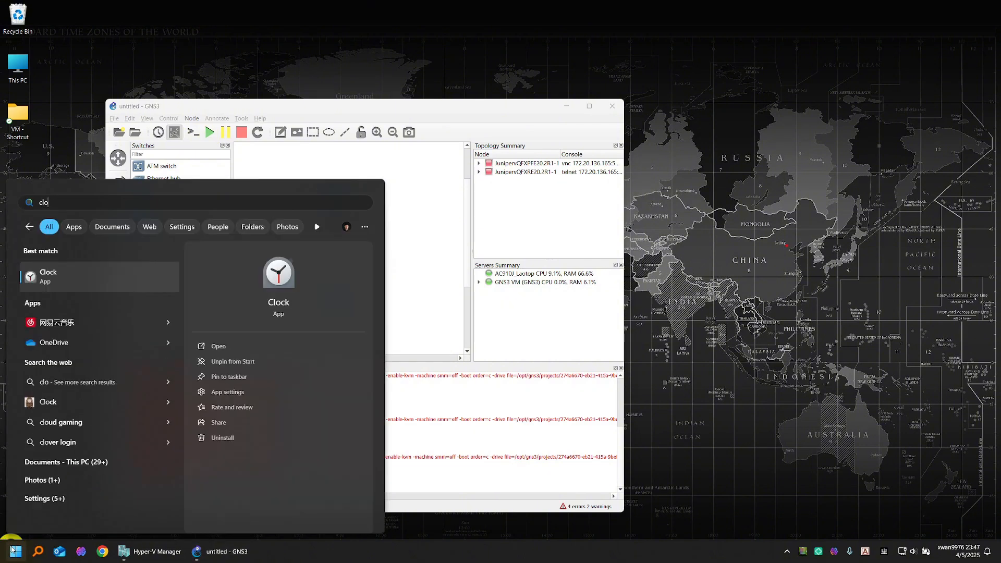
{"action": "left_click", "coordinate": [95, 271]}
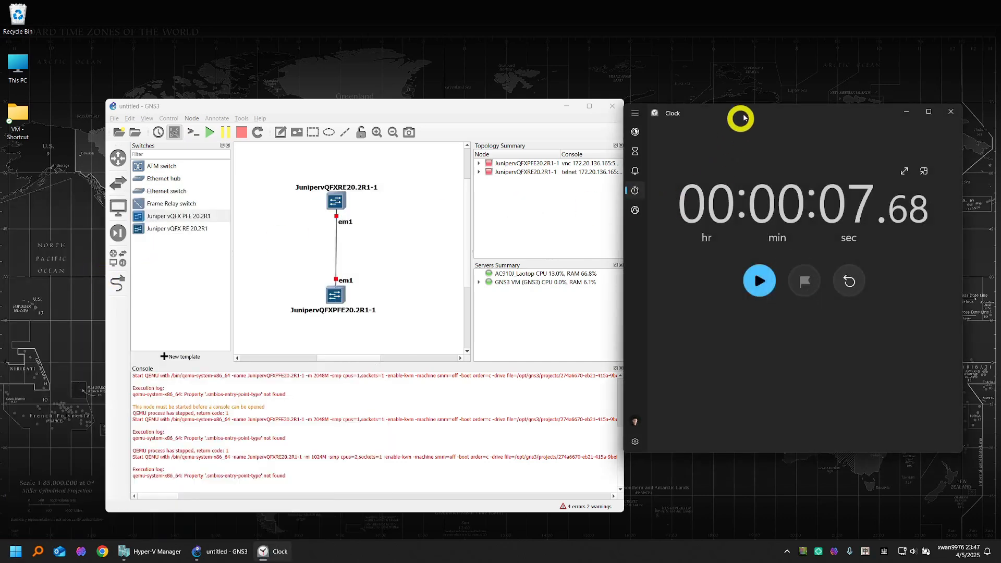
{"action": "left_click", "coordinate": [848, 280]}
Step: Start all devices in the GNS3 topology and start the stopwatch to time their boot
{"action": "left_click_drag", "start_coordinate": [511, 108], "coordinate": [493, 92]}
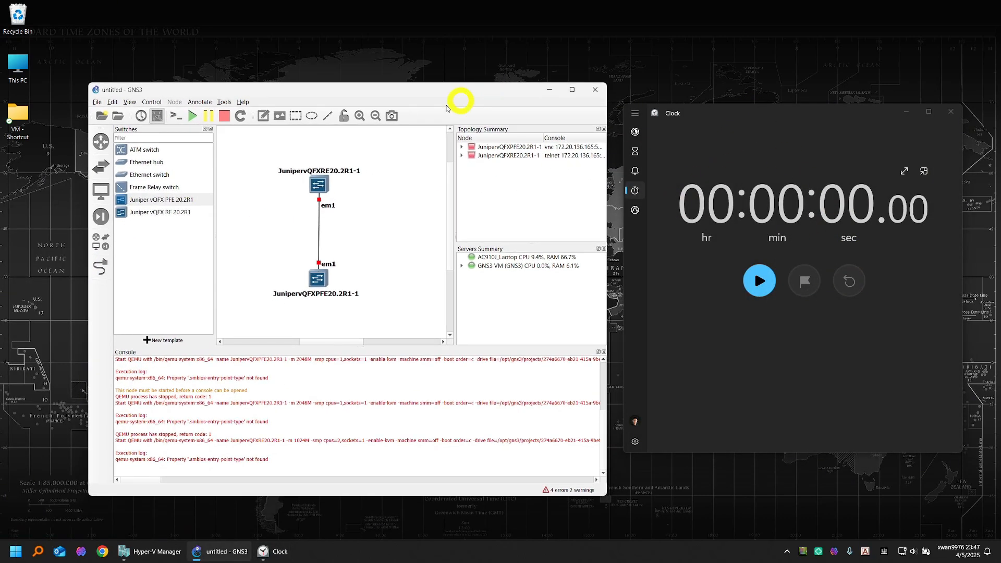
{"action": "left_click", "coordinate": [192, 116]}
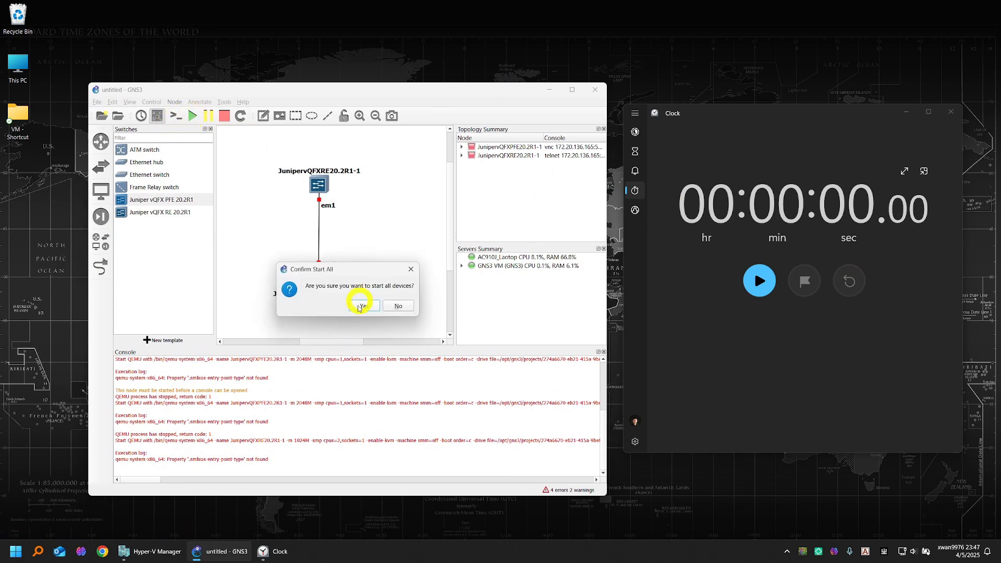
{"action": "left_click", "coordinate": [363, 306]}
{"action": "left_click", "coordinate": [759, 281]}
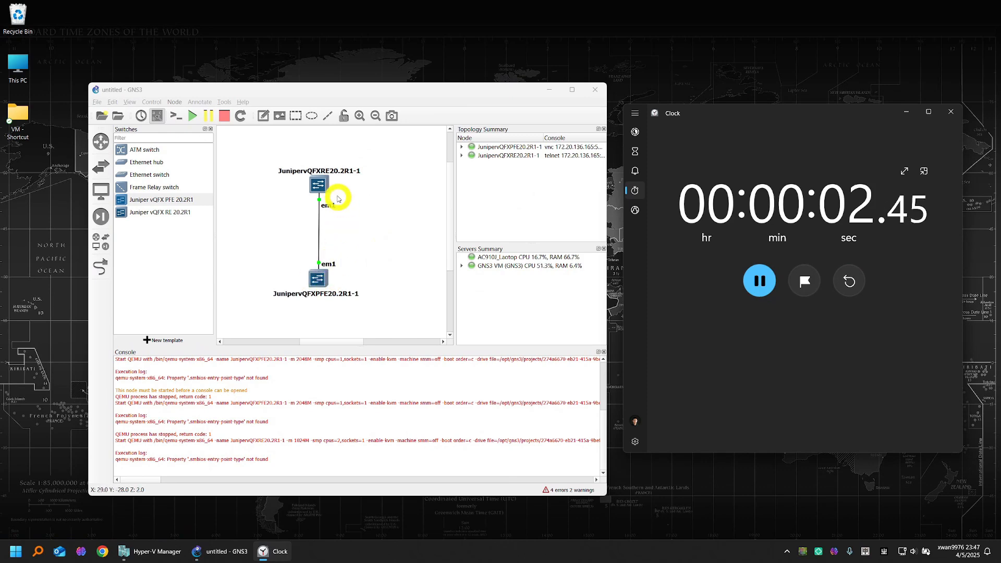
Step: Open the vQFX RE node's console and place its window beside the stopwatch
{"action": "left_click", "coordinate": [321, 186]}
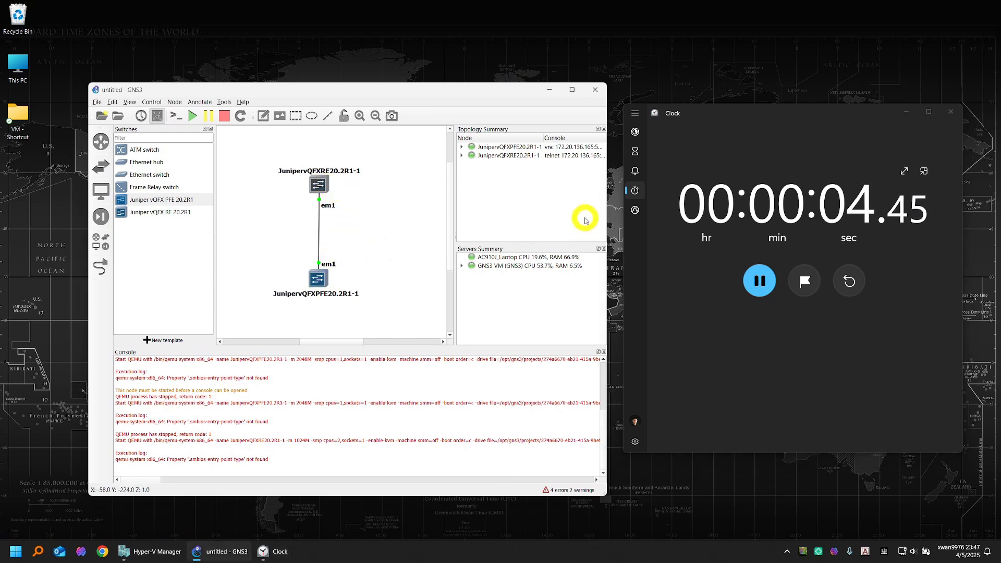
{"action": "left_click_drag", "start_coordinate": [596, 118], "coordinate": [495, 215]}
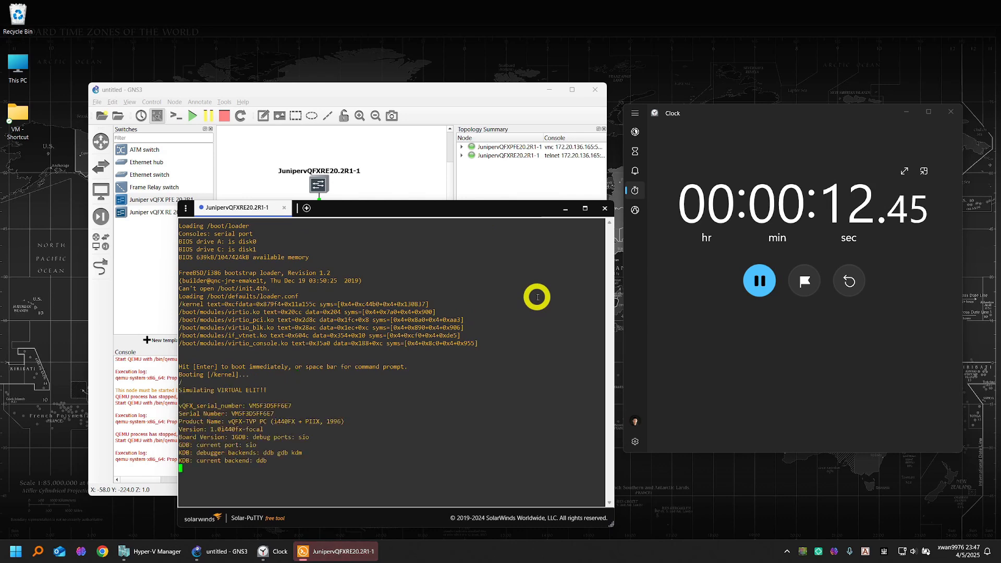
{"action": "left_click_drag", "start_coordinate": [501, 208], "coordinate": [345, 187]}
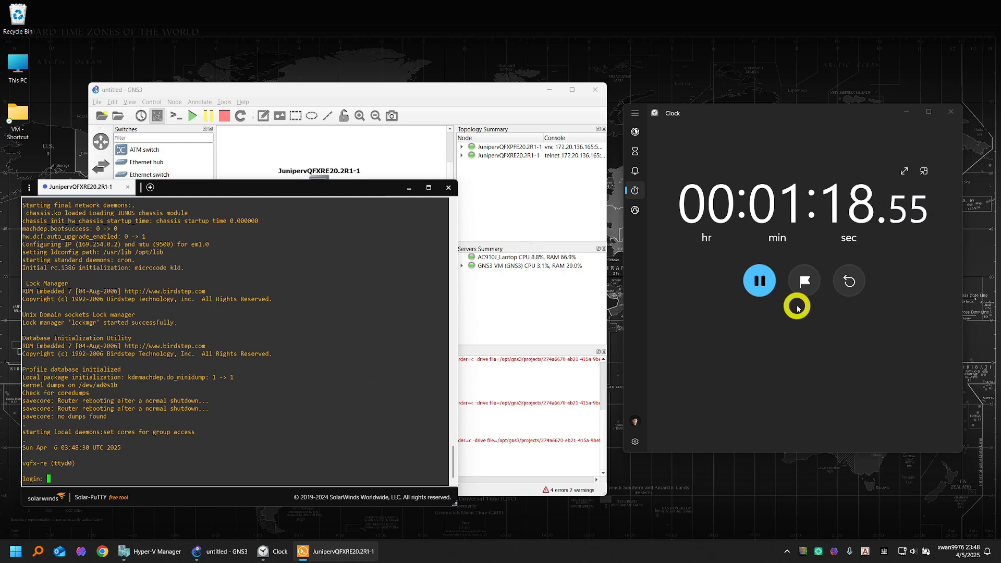
Step: Record a stopwatch lap at the RE login prompt and log in as root with the account password
{"action": "left_click", "coordinate": [806, 286]}
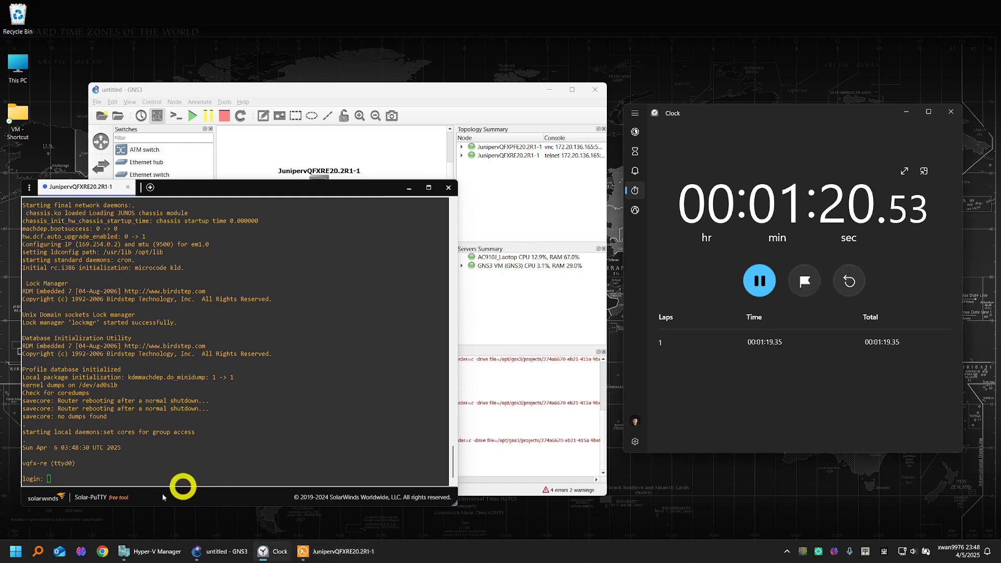
{"action": "left_click", "coordinate": [93, 473]}
{"action": "type", "text": "root"}
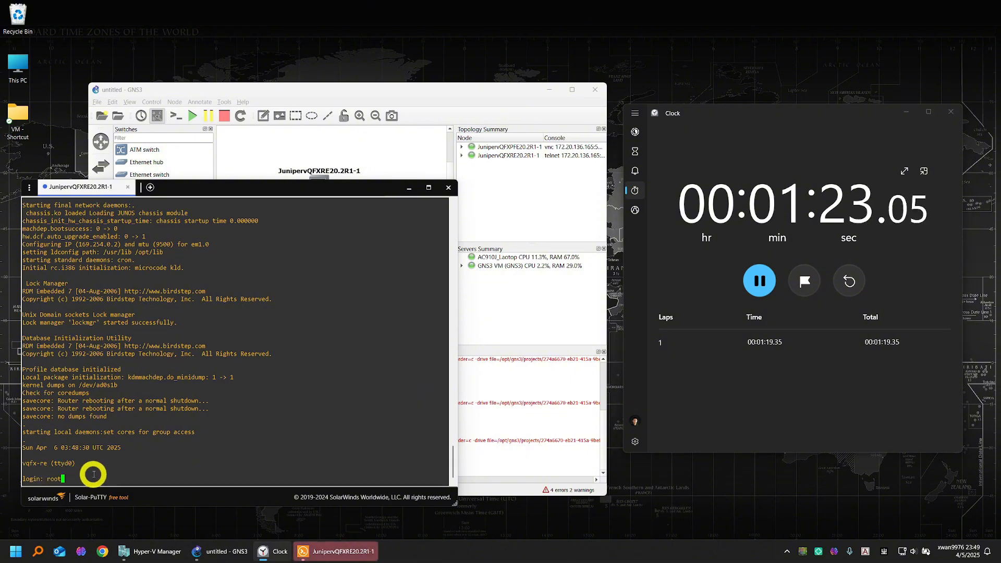
{"action": "key", "text": "Return"}
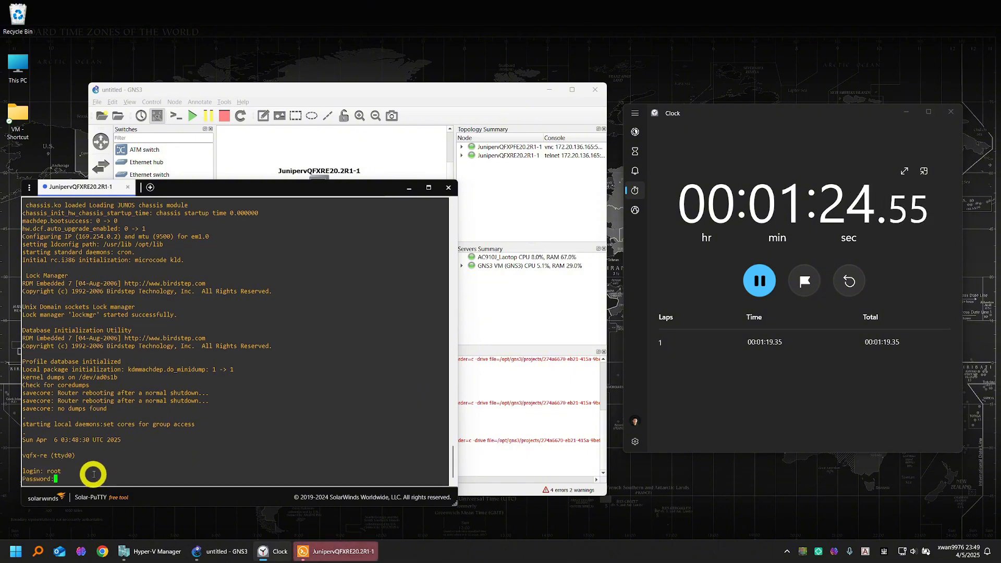
{"action": "key", "text": "Return"}
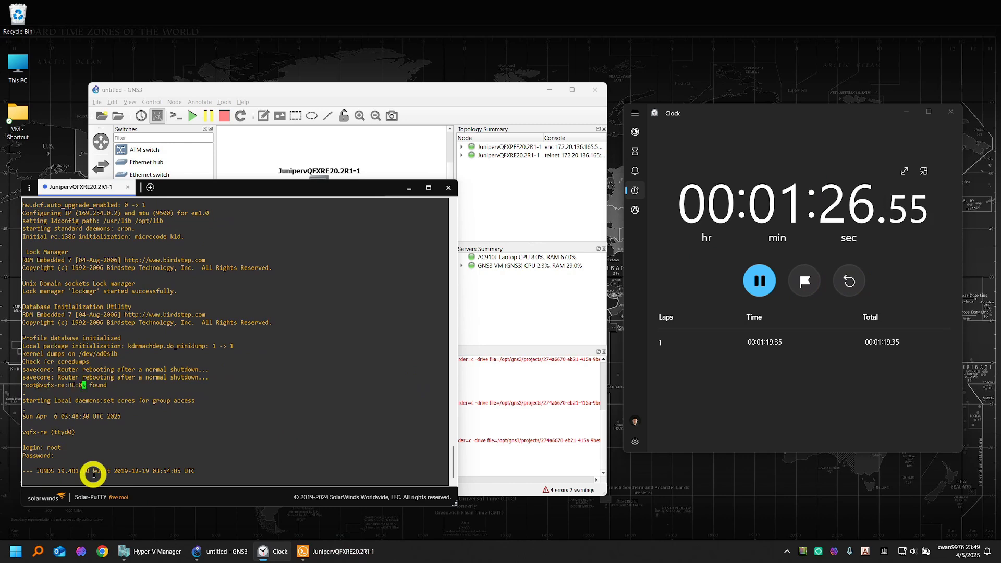
Step: Get a clean root shell prompt on the vQFX RE and enter the Junos CLI with the cli command
{"action": "key", "text": "Return"}
{"action": "key", "text": "Return"}
{"action": "key", "text": "Return"}
{"action": "key", "text": "Return"}
{"action": "key", "text": "Return"}
{"action": "key", "text": "Return"}
{"action": "key", "text": "Return"}
{"action": "key", "text": "Return"}
{"action": "key", "text": "Return"}
{"action": "key", "text": "Return"}
{"action": "key", "text": "Return"}
{"action": "key", "text": "Return"}
{"action": "key", "text": "Return"}
{"action": "key", "text": "Return"}
{"action": "key", "text": "Return"}
{"action": "key", "text": "Return"}
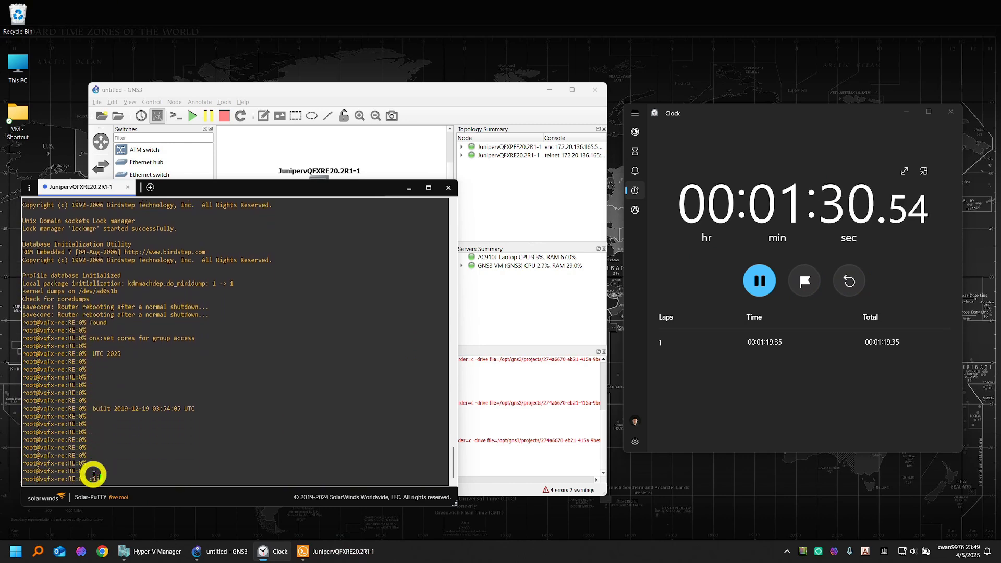
{"action": "type", "text": "cli"}
{"action": "key", "text": "Return"}
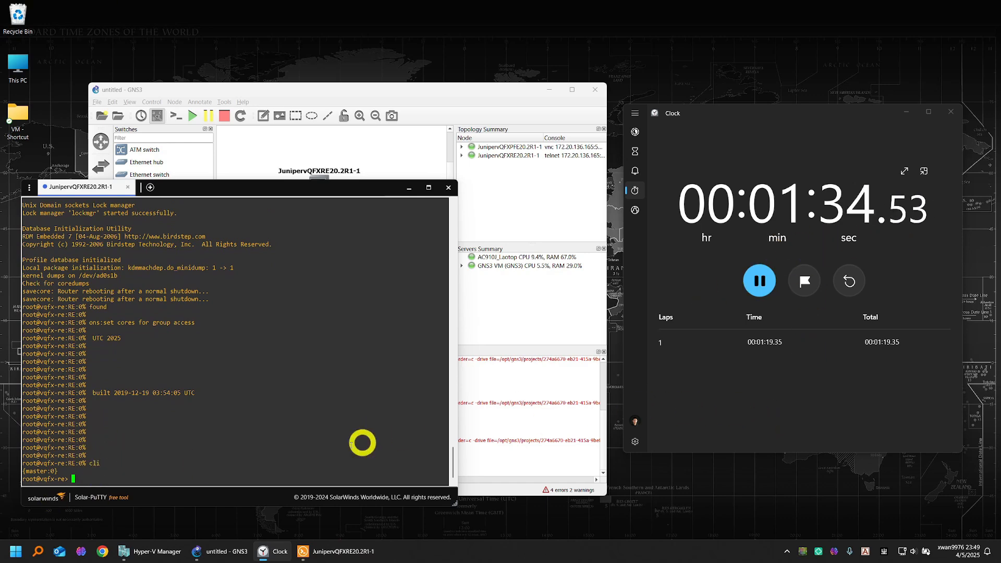
Step: Run show chassis fpc in the vQFX RE console to check the FPC slot states
{"action": "left_click_drag", "start_coordinate": [295, 190], "coordinate": [405, 179]}
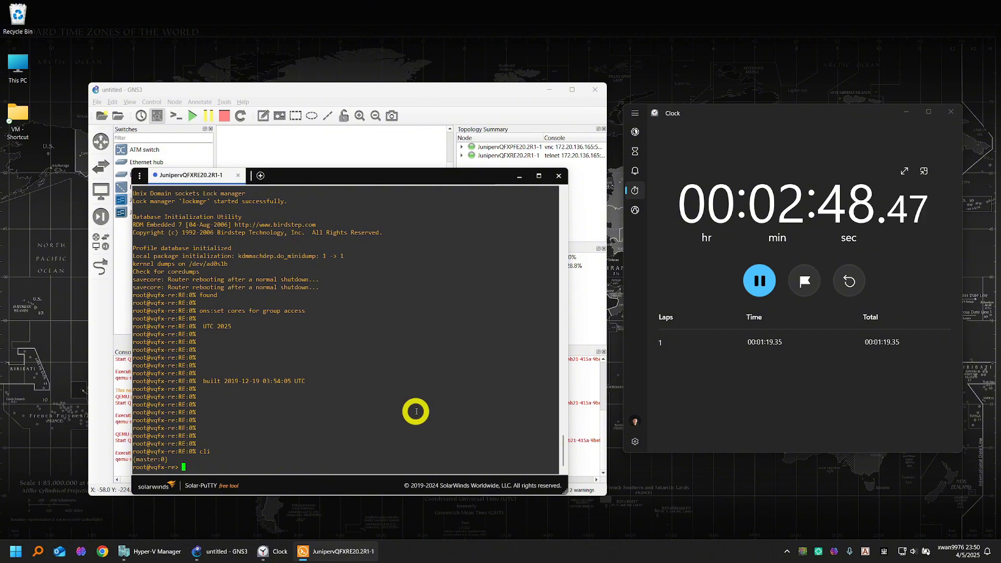
{"action": "type", "text": "hassis "}
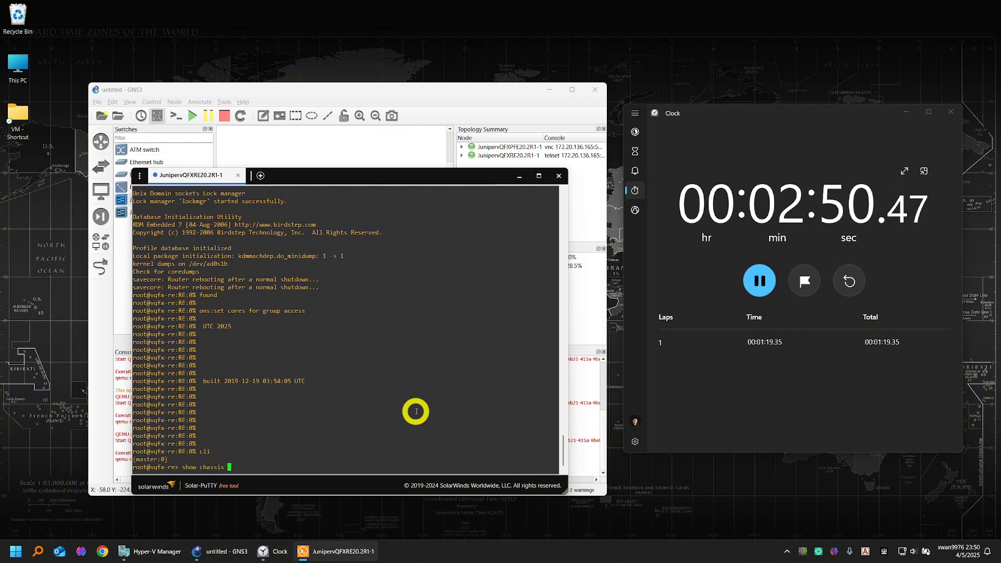
{"action": "type", "text": "fpc"}
{"action": "key", "text": "Return"}
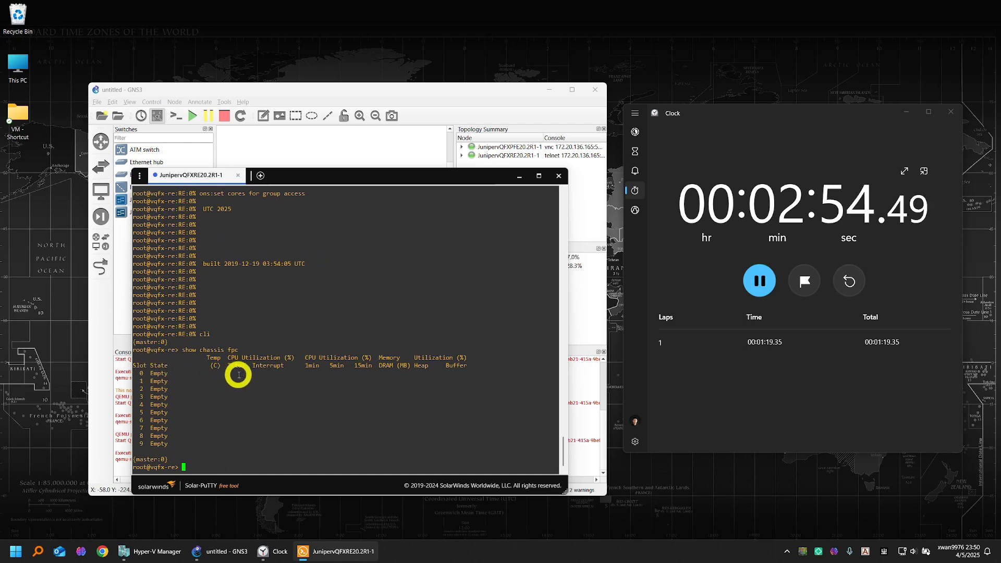
Step: Run show interfaces terse on the vQFX RE and review the complete interface list
{"action": "type", "text": "show interfaces ter"}
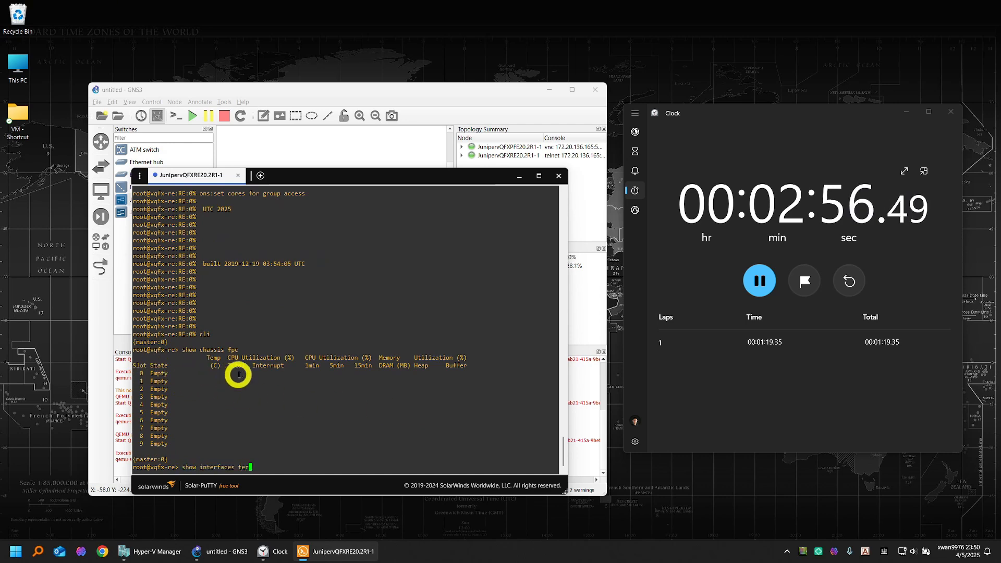
{"action": "type", "text": "se"}
{"action": "key", "text": "Return"}
{"action": "key", "text": "space"}
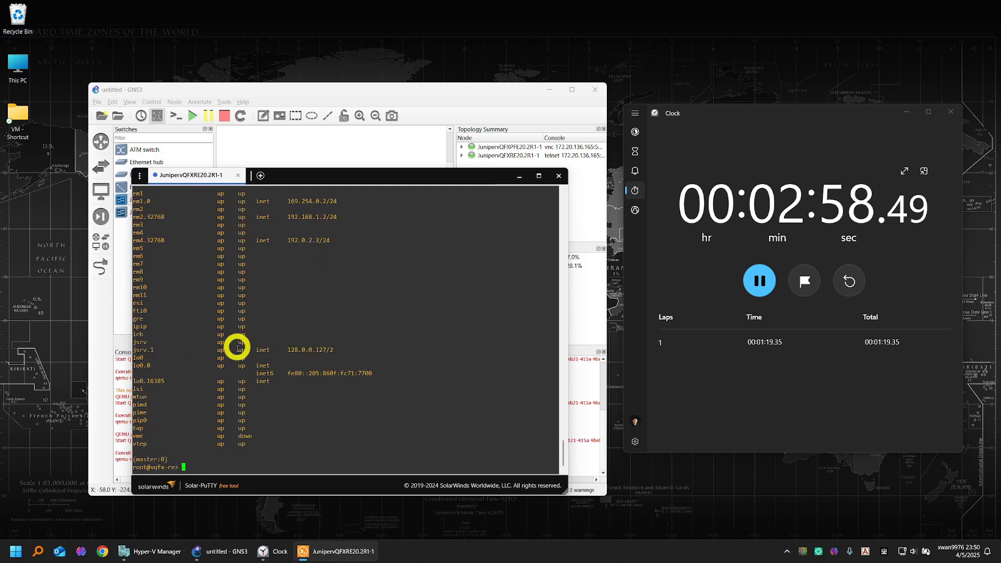
{"action": "scroll", "coordinate": [169, 217], "scroll_direction": "up", "scroll_amount": 6}
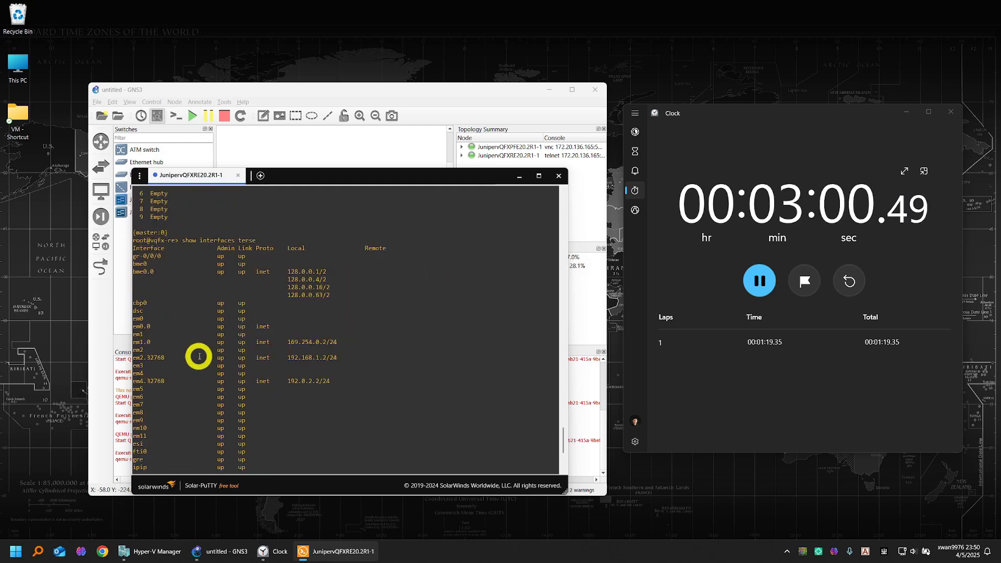
{"action": "scroll", "coordinate": [190, 348], "scroll_direction": "down", "scroll_amount": 6}
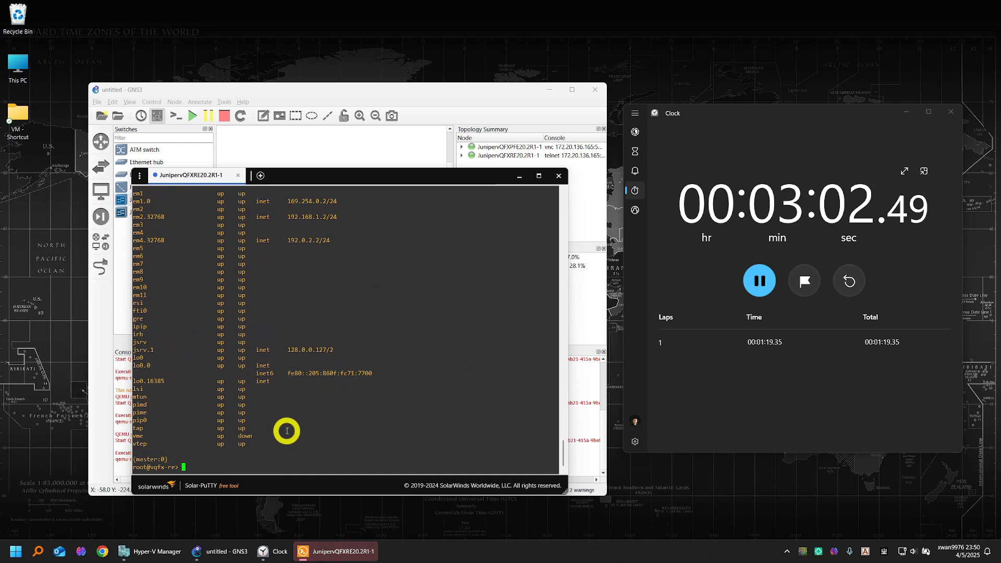
{"action": "key", "text": "Return"}
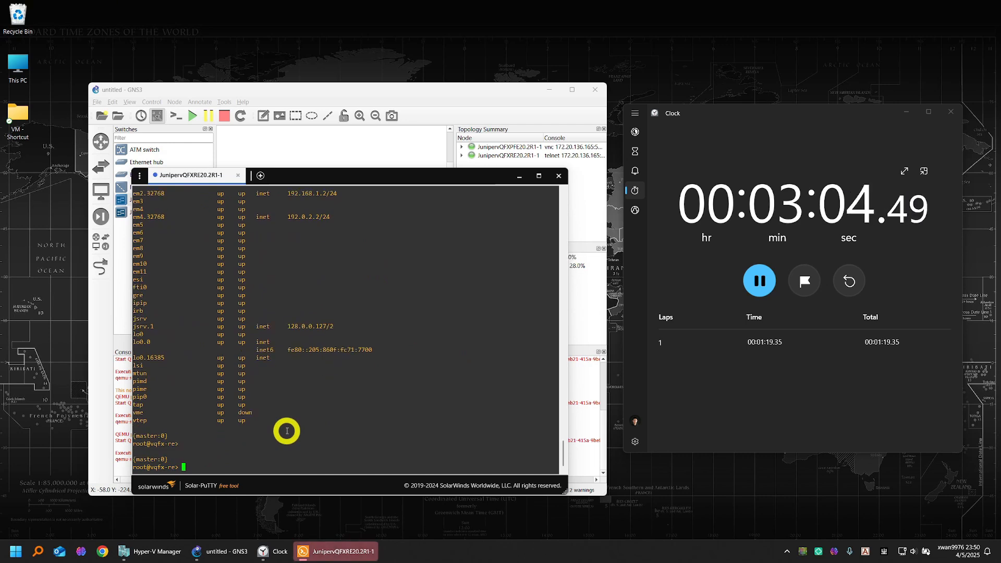
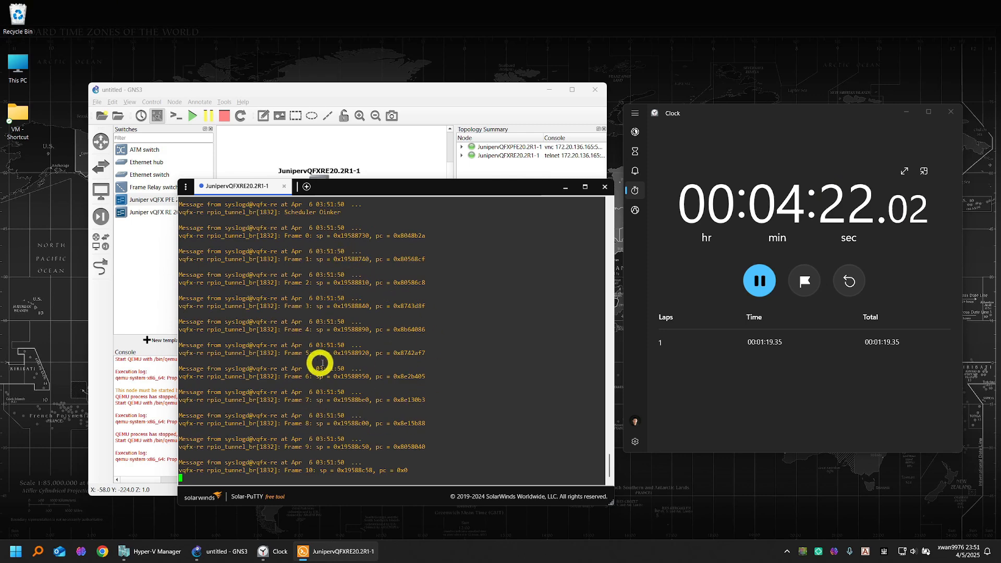
Step: Review the rpio_tunnel_br syslog messages in the RE console and record a stopwatch lap for them
{"action": "scroll", "coordinate": [324, 360], "scroll_direction": "up", "scroll_amount": 6}
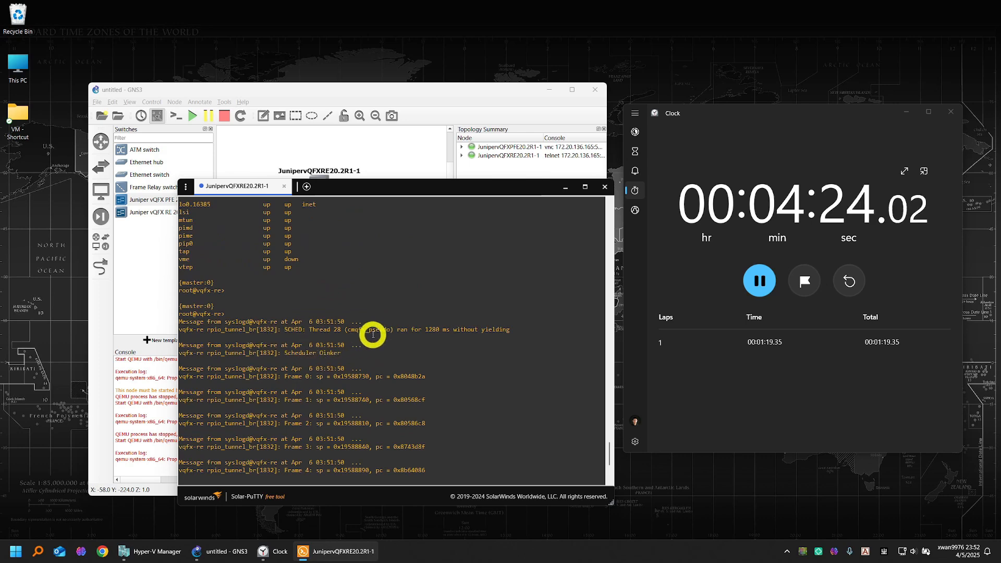
{"action": "left_click", "coordinate": [805, 292]}
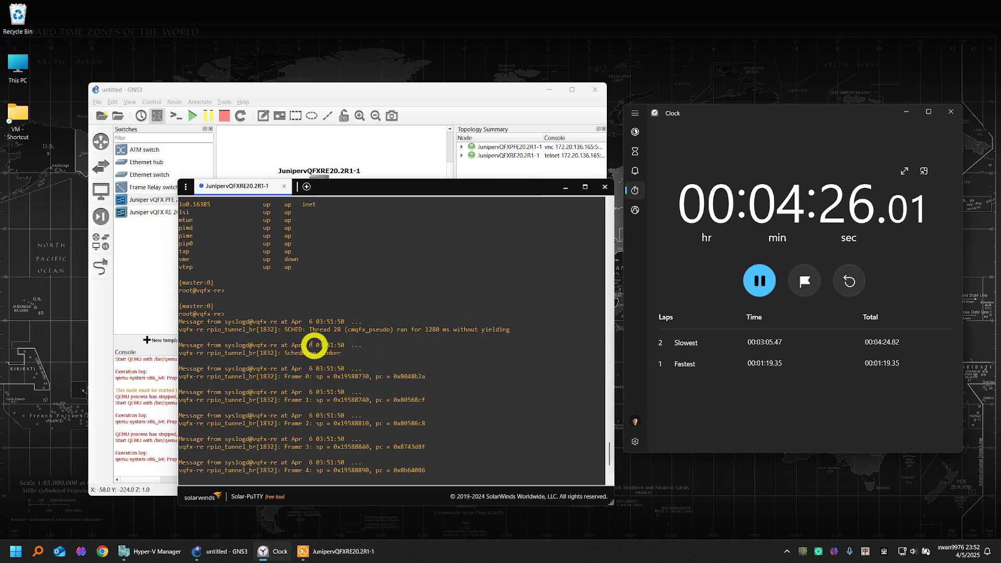
{"action": "scroll", "coordinate": [358, 331], "scroll_direction": "down", "scroll_amount": 6}
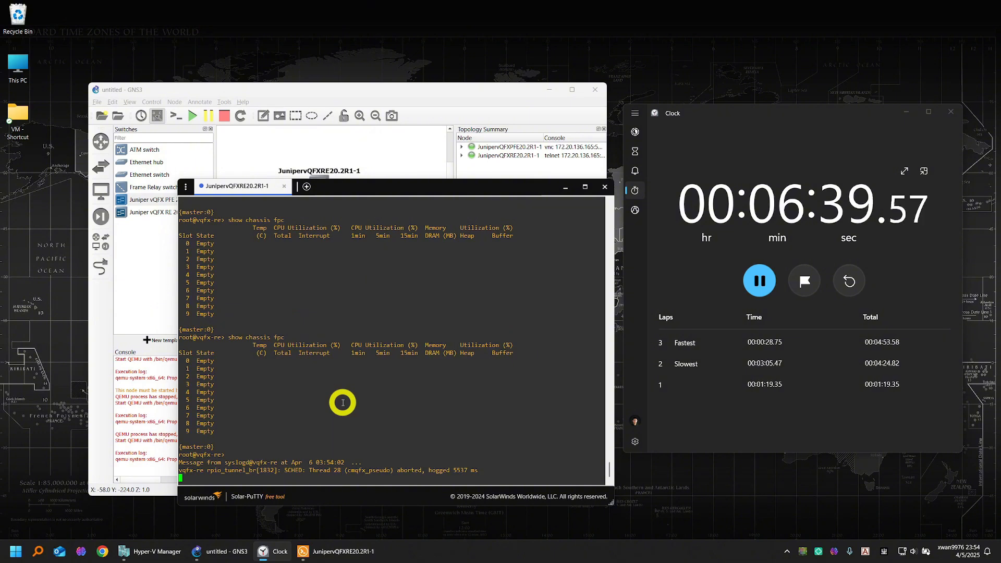
Step: Repeat show chassis fpc, record another stopwatch lap, and check the slot 0 row
{"action": "key", "text": "Return"}
{"action": "key", "text": "Up"}
{"action": "key", "text": "Return"}
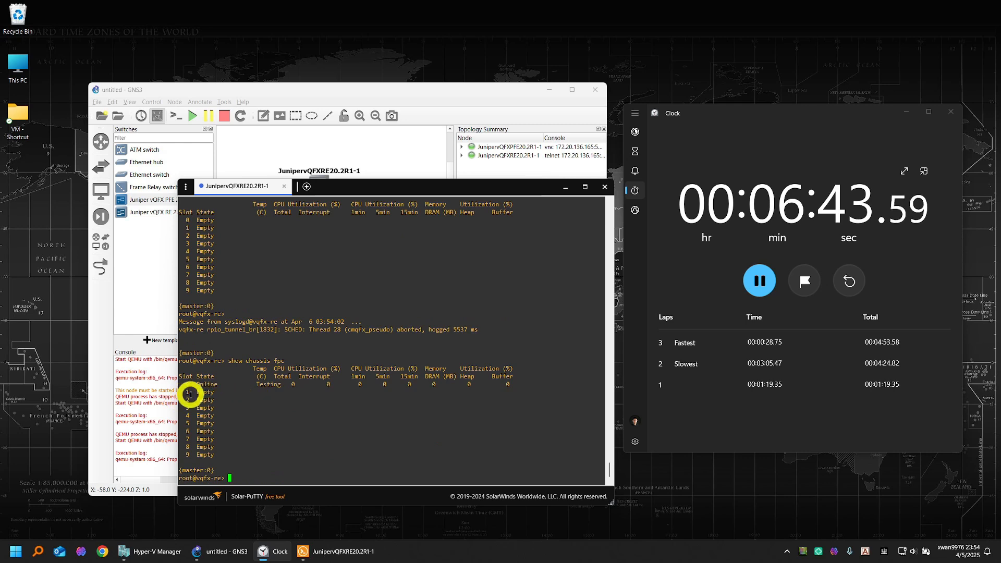
{"action": "left_click", "coordinate": [799, 283]}
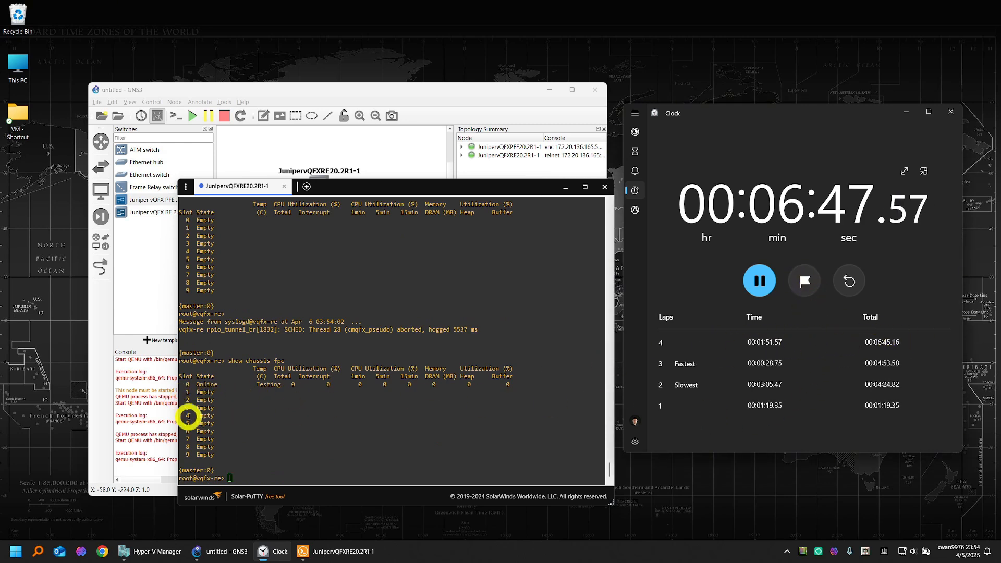
{"action": "left_click_drag", "start_coordinate": [183, 384], "coordinate": [313, 384]}
{"action": "left_click", "coordinate": [304, 434]}
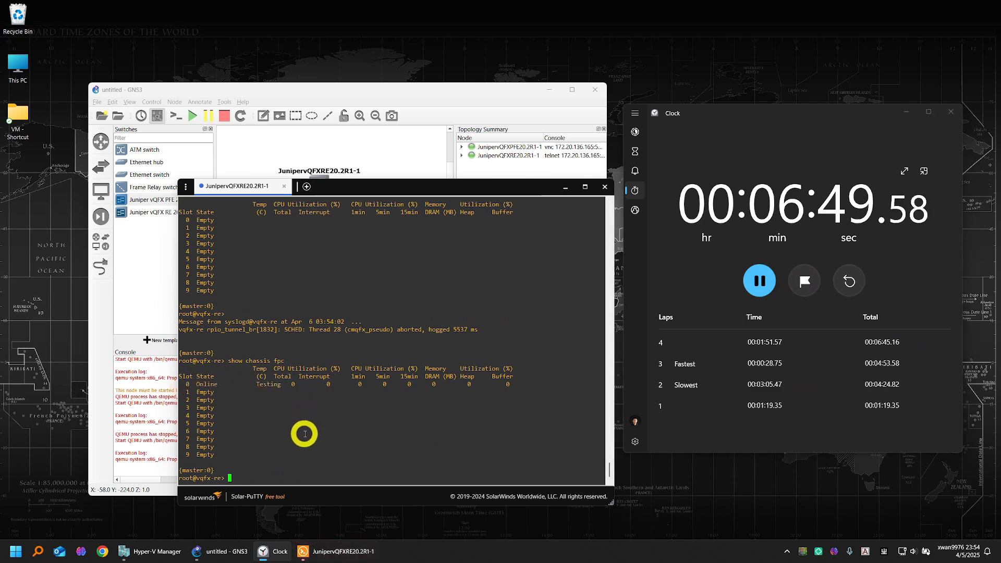
Step: Rerun show interfaces terse and page through the output to check the xe-0/0 ports
{"action": "key", "text": "Return"}
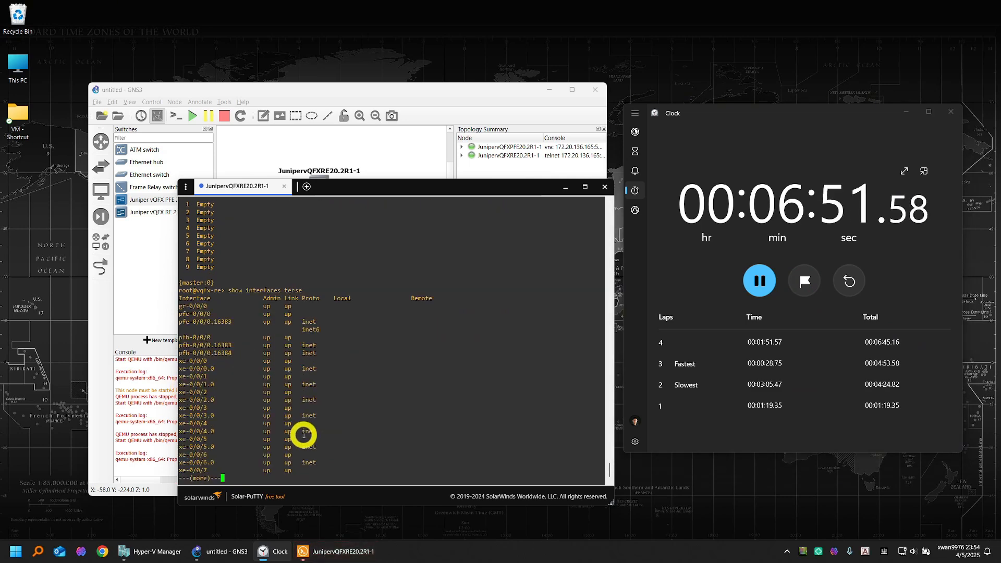
{"action": "key", "text": "Return"}
{"action": "key", "text": "Return"}
{"action": "key", "text": "Return"}
{"action": "key", "text": "Return"}
{"action": "key", "text": "Return"}
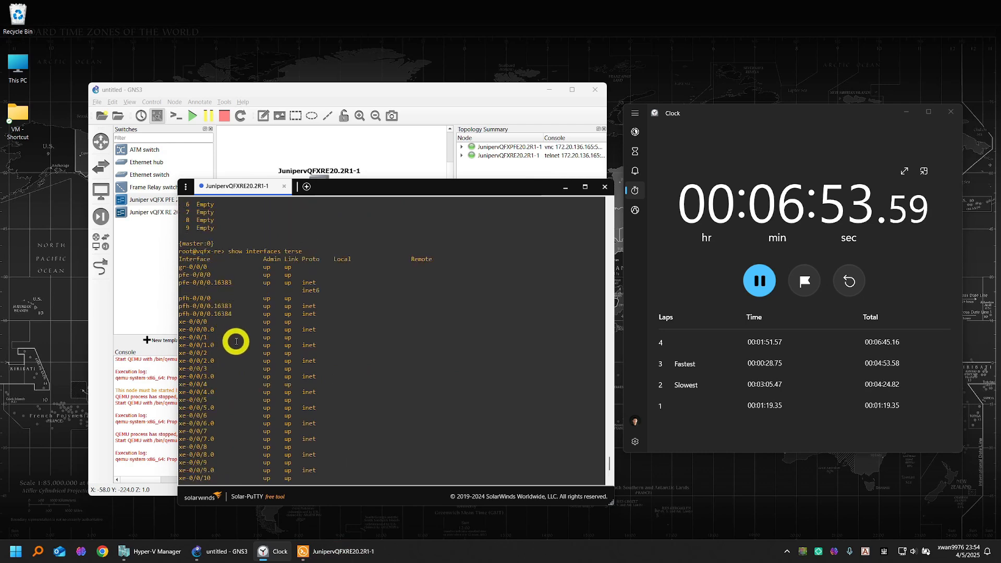
{"action": "scroll", "coordinate": [225, 366], "scroll_direction": "down", "scroll_amount": 6}
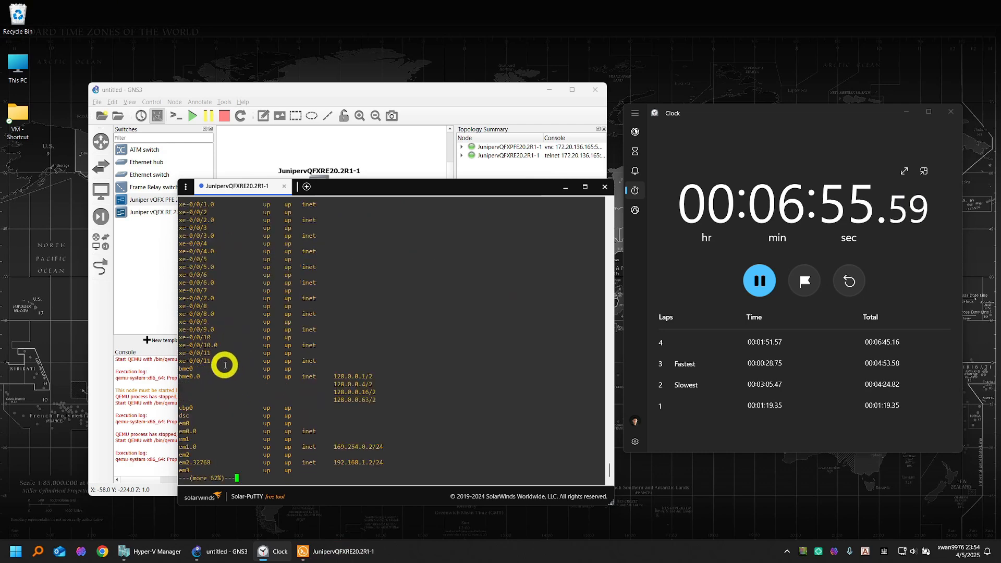
Step: Page to the end of the interface list, pause the stopwatch, and reposition the RE console window
{"action": "key", "text": "space"}
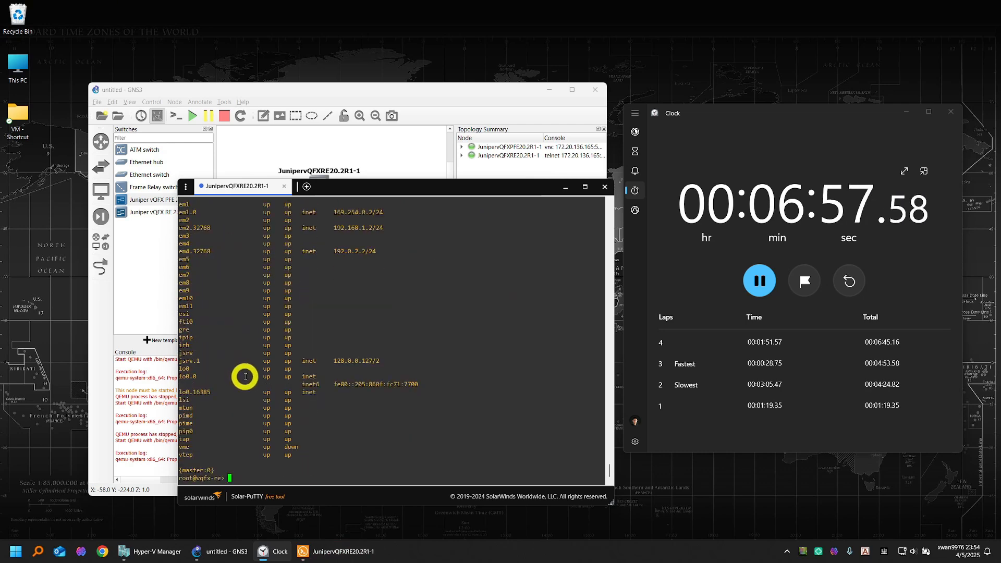
{"action": "left_click_drag", "start_coordinate": [355, 188], "coordinate": [362, 78]}
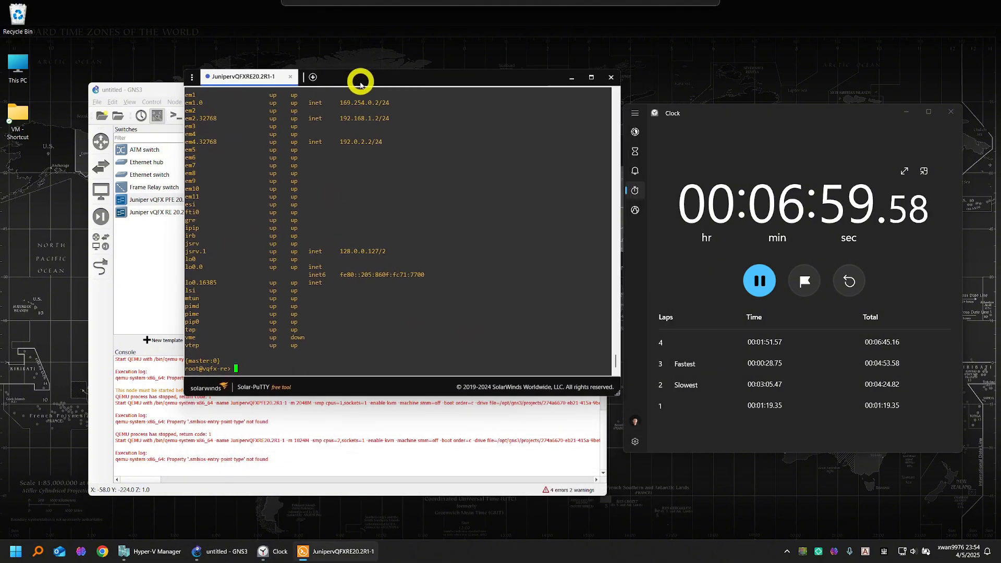
{"action": "left_click", "coordinate": [770, 282]}
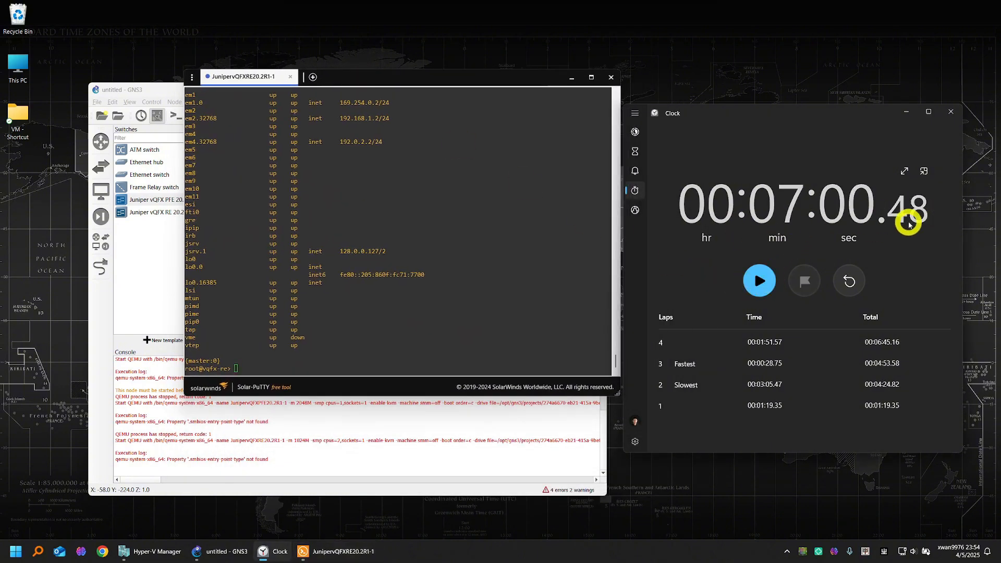
{"action": "left_click_drag", "start_coordinate": [439, 78], "coordinate": [524, 111]}
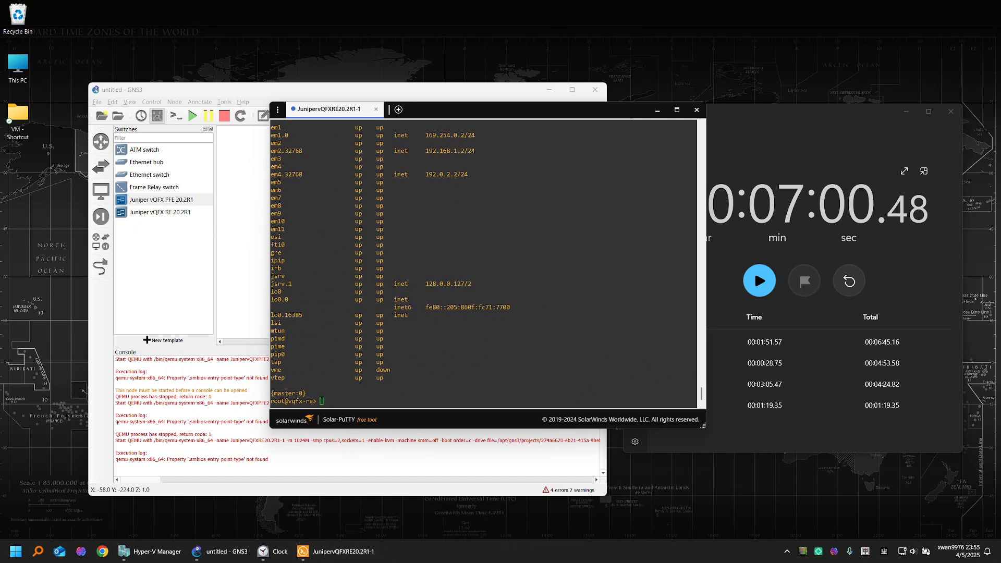
Step: Enter configuration mode on the vQFX RE, go to the edit interfaces level and show its configuration
{"action": "left_click", "coordinate": [313, 426]}
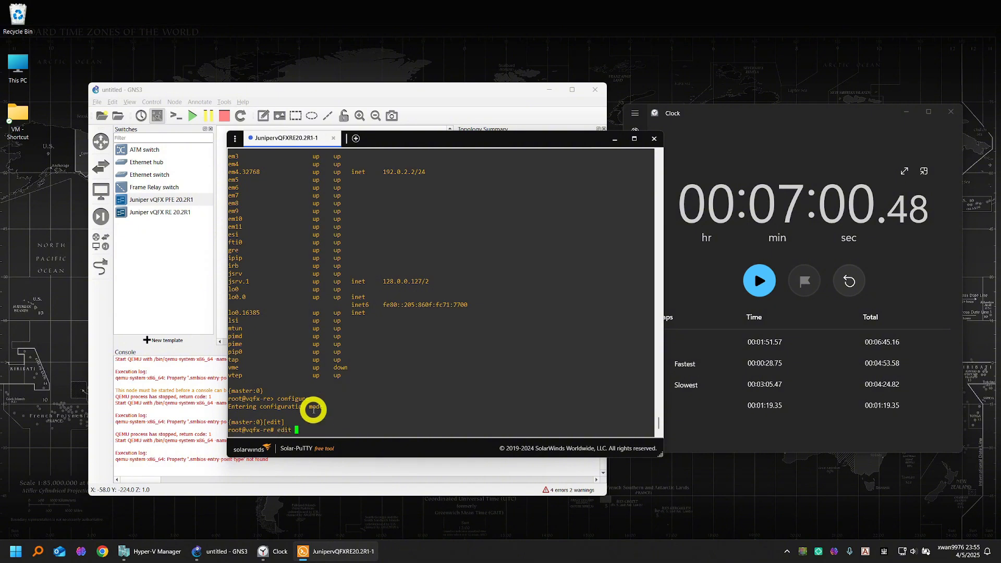
{"action": "key", "text": "Return"}
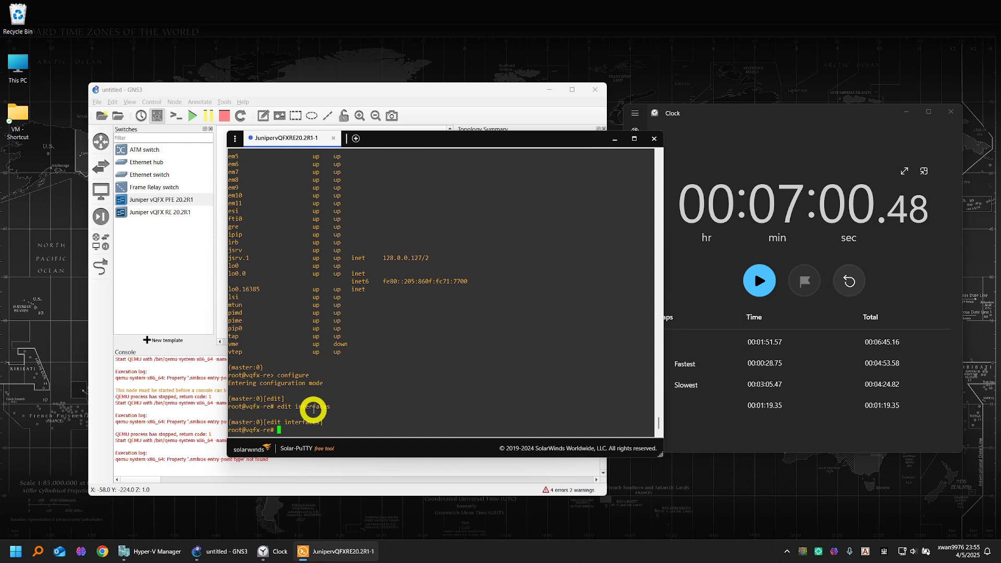
{"action": "type", "text": "show"}
{"action": "key", "text": "Return"}
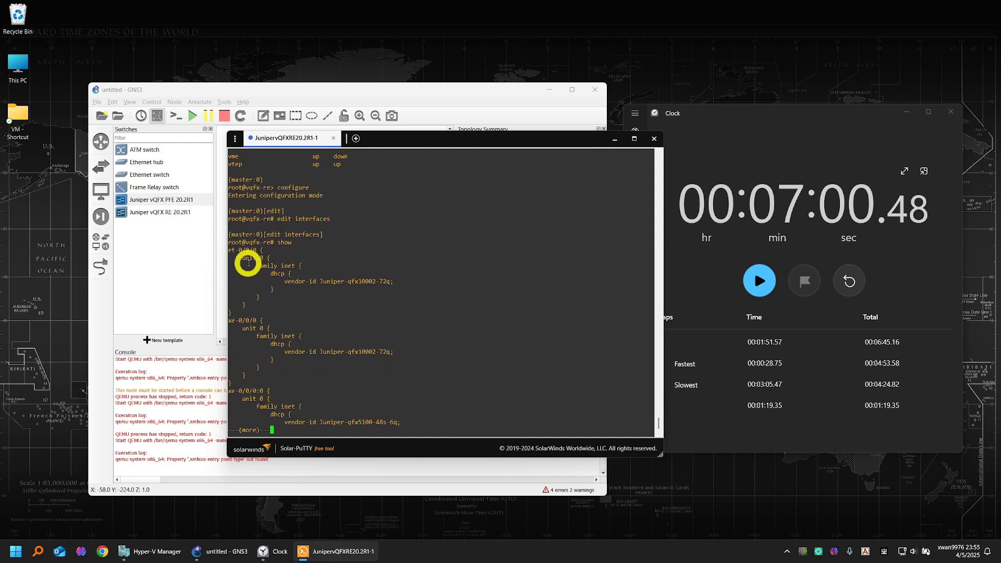
Step: Page through the interface configuration to examine the DHCP entries on the et-0/0 and xe-0/0 ports, and quit the listing
{"action": "key", "text": "space"}
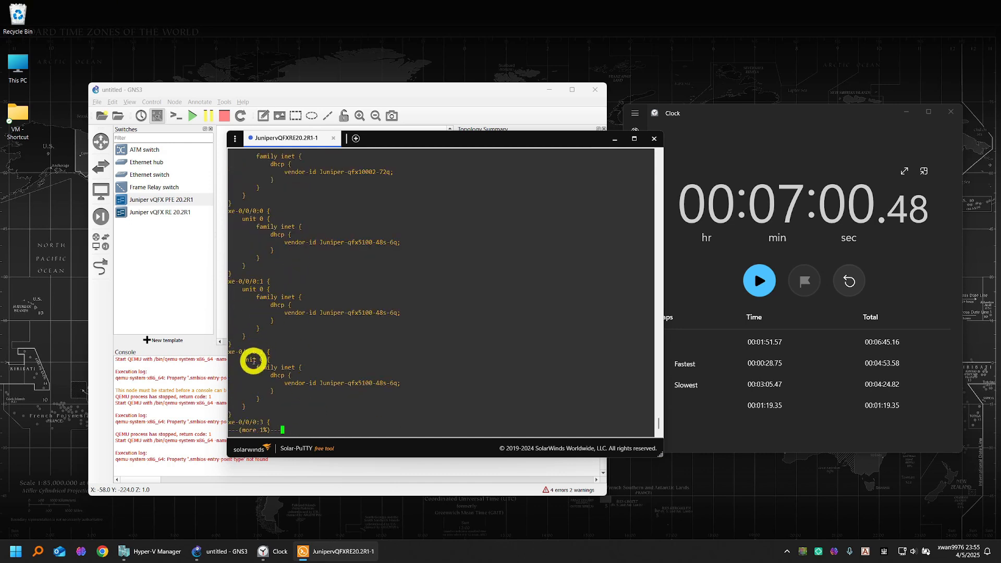
{"action": "key", "text": "space"}
{"action": "key", "text": "space"}
{"action": "key", "text": "space"}
{"action": "key", "text": "space"}
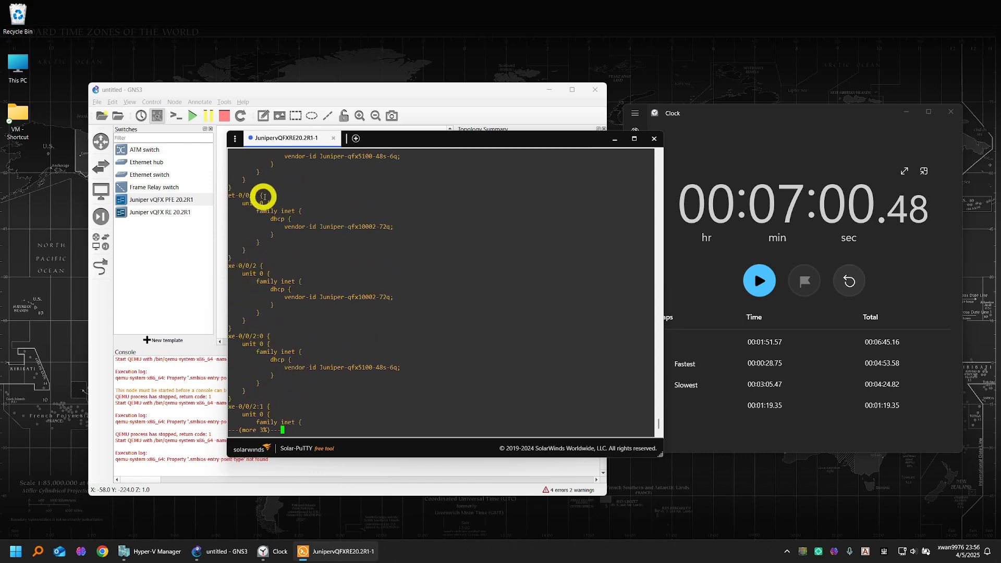
{"action": "triple_click", "coordinate": [235, 196]}
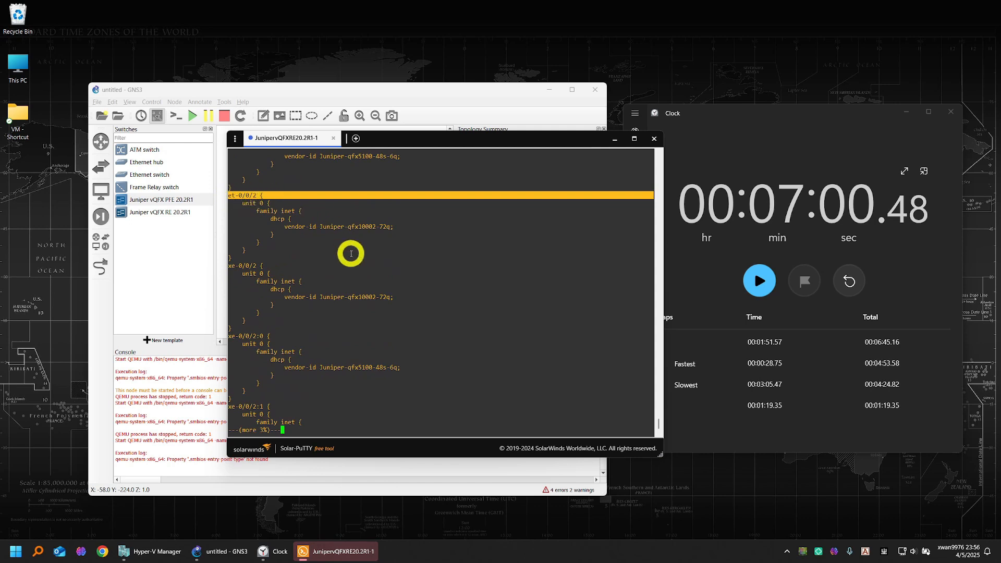
{"action": "left_click", "coordinate": [352, 255]}
{"action": "key", "text": "space"}
{"action": "key", "text": "space"}
{"action": "key", "text": "space"}
{"action": "key", "text": "space"}
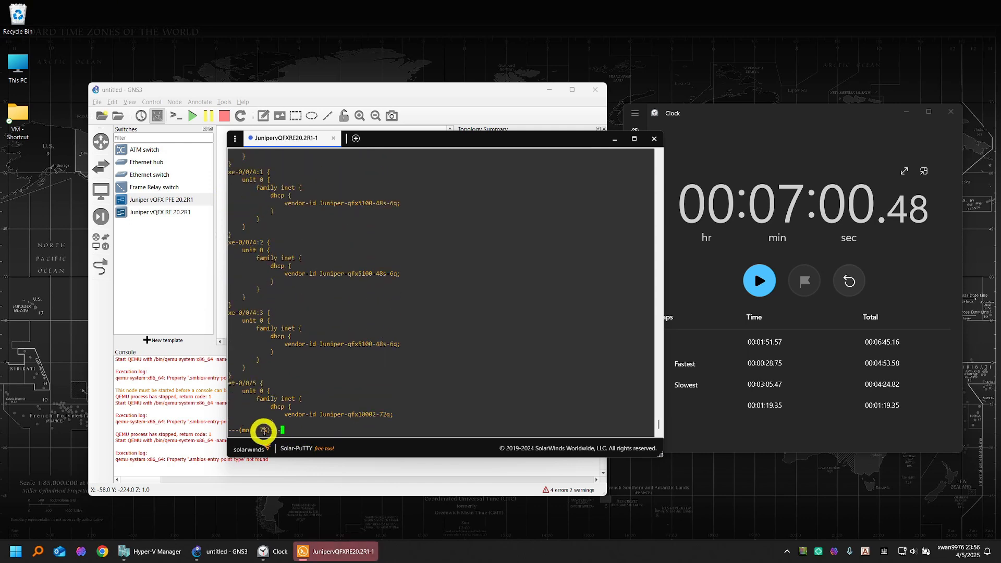
{"action": "key", "text": "space"}
{"action": "key", "text": "space"}
{"action": "key", "text": "space"}
{"action": "key", "text": "space"}
{"action": "key", "text": "space"}
{"action": "key", "text": "space"}
{"action": "key", "text": "space"}
{"action": "key", "text": "space"}
{"action": "key", "text": "space"}
{"action": "key", "text": "space"}
{"action": "key", "text": "space"}
{"action": "key", "text": "space"}
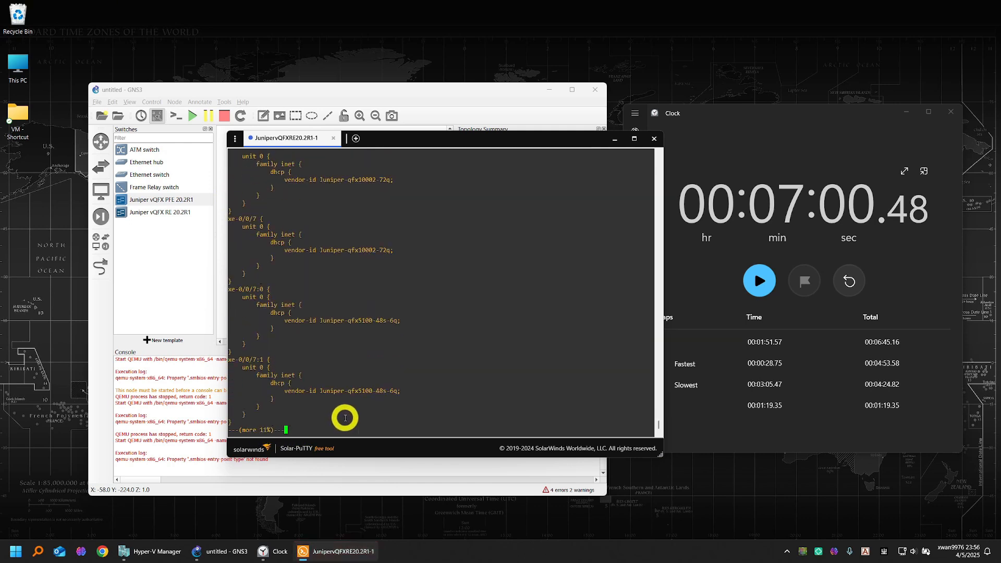
{"action": "key", "text": "space"}
{"action": "key", "text": "space"}
{"action": "key", "text": "space"}
{"action": "key", "text": "space"}
{"action": "key", "text": "space"}
{"action": "key", "text": "space"}
{"action": "key", "text": "space"}
{"action": "key", "text": "space"}
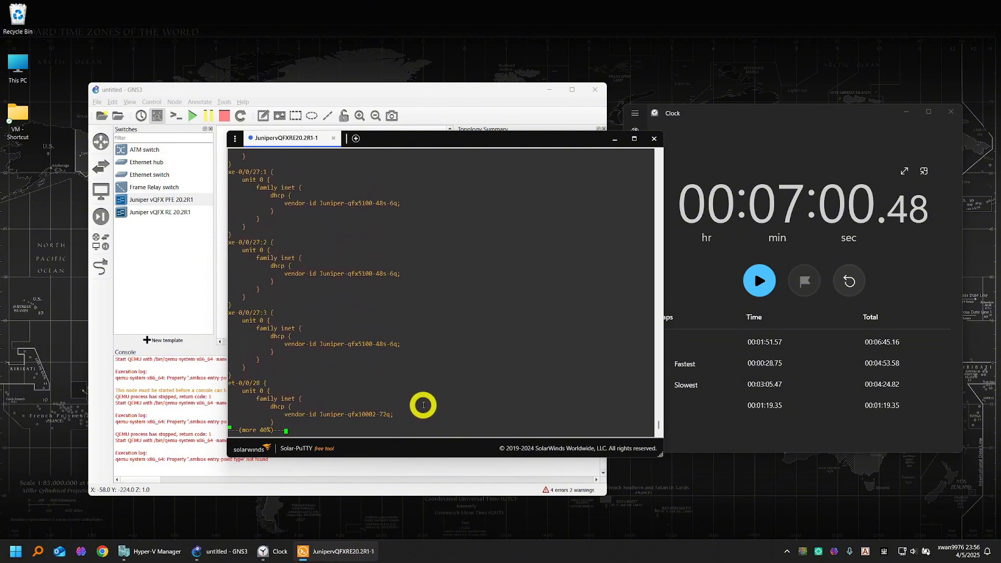
{"action": "type", "text": "q"}
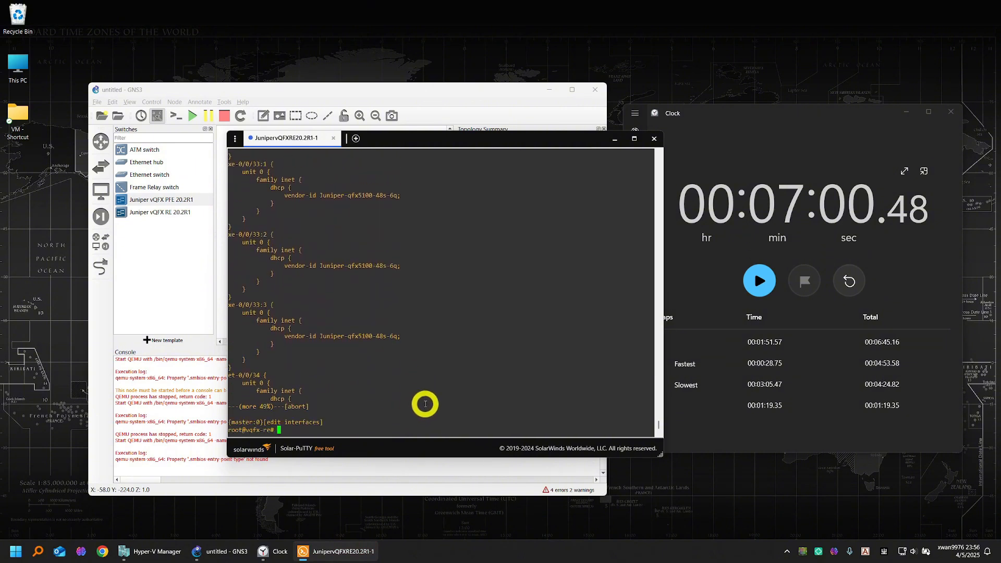
Step: Return to the top edit level and run wildcard delete interfaces et-0/0/[0-91], confirming with yes
{"action": "type", "text": "exit"}
{"action": "key", "text": "Return"}
{"action": "key", "text": "Return"}
{"action": "key", "text": "Return"}
{"action": "key", "text": "Return"}
{"action": "key", "text": "Return"}
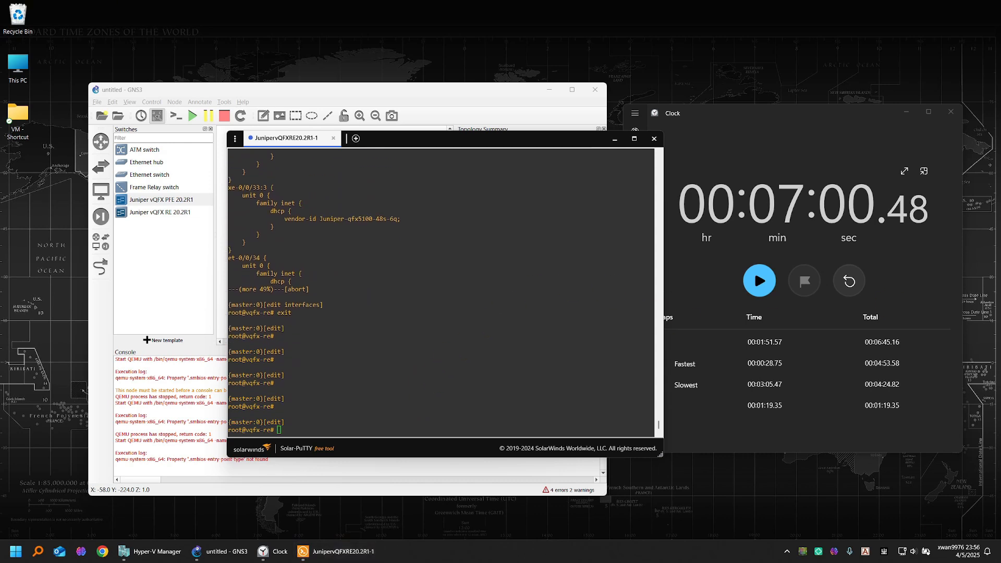
{"action": "right_click", "coordinate": [327, 346]}
{"action": "key", "text": "Return"}
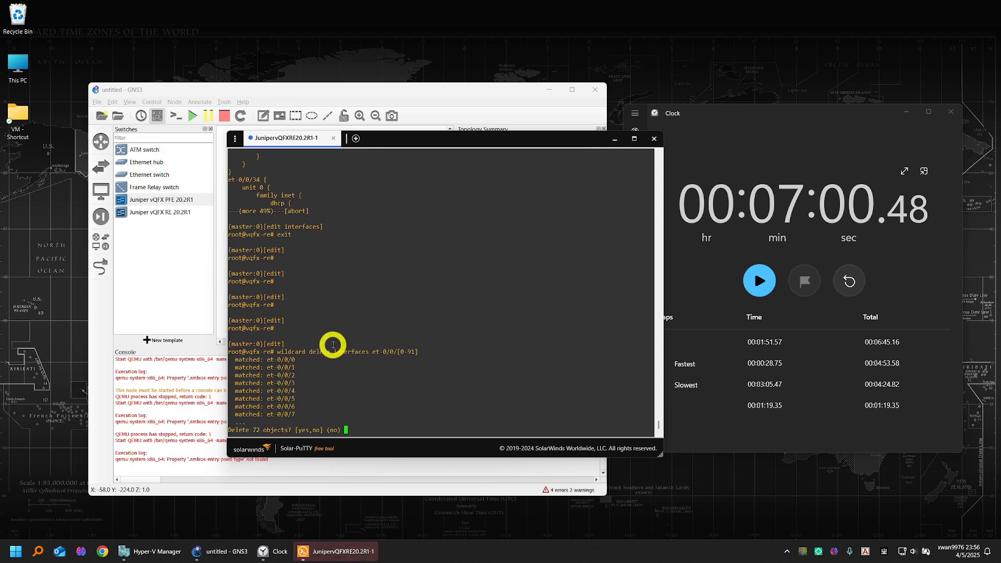
{"action": "type", "text": "yes"}
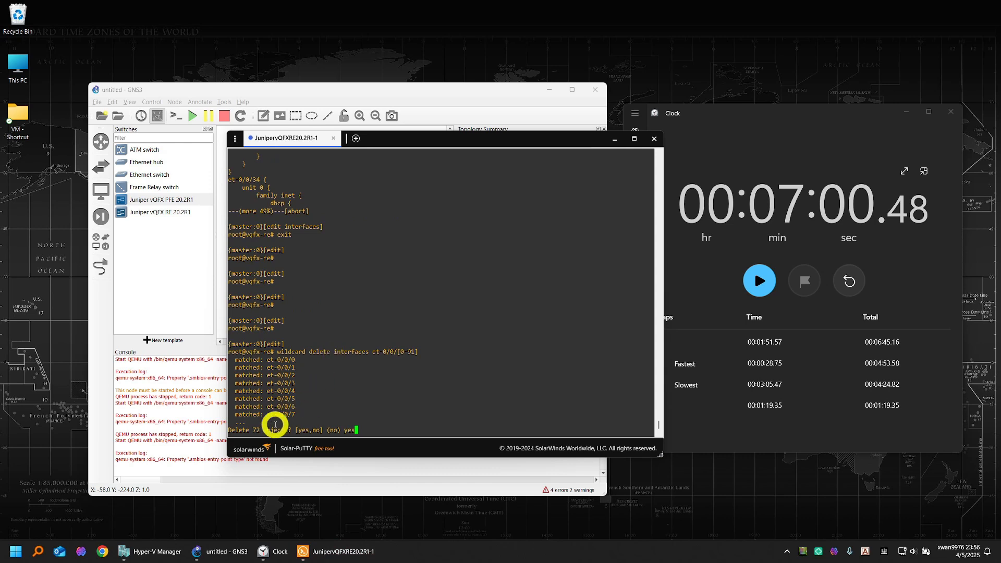
{"action": "key", "text": "Return"}
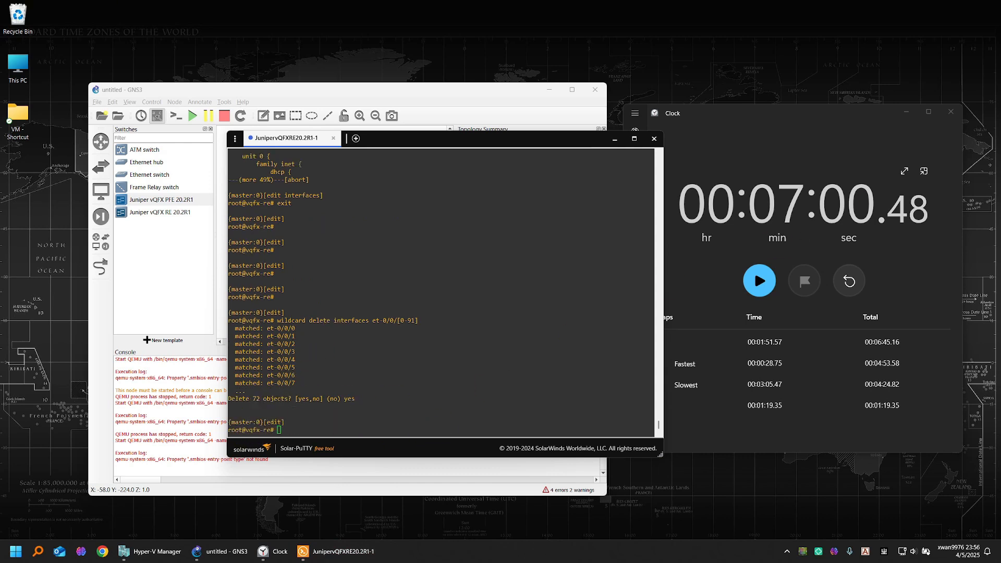
Step: Run wildcard delete interfaces xe-0/0/[0-91], confirm with yes, and commit the configuration
{"action": "right_click", "coordinate": [518, 359]}
{"action": "key", "text": "Return"}
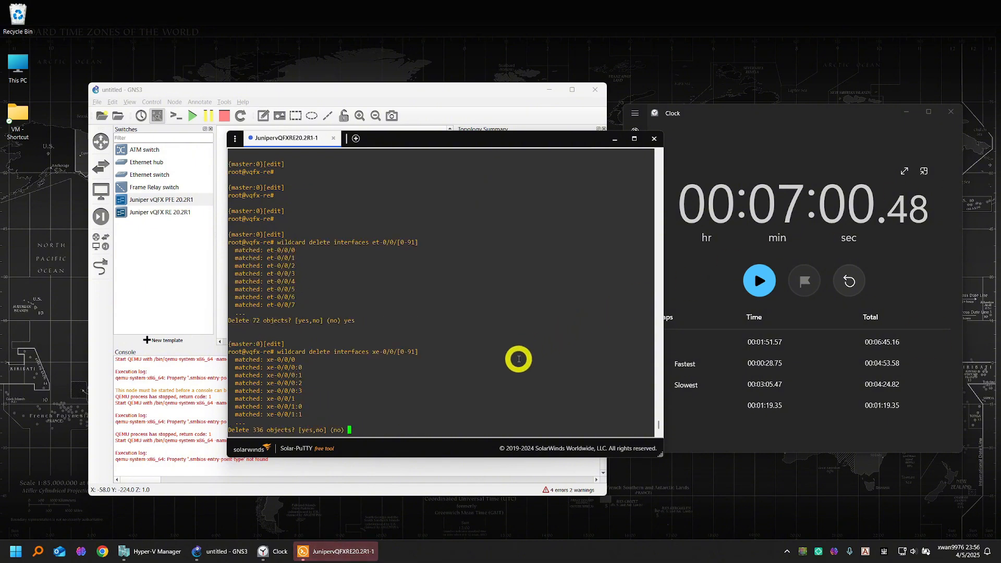
{"action": "type", "text": "yes"}
{"action": "key", "text": "Return"}
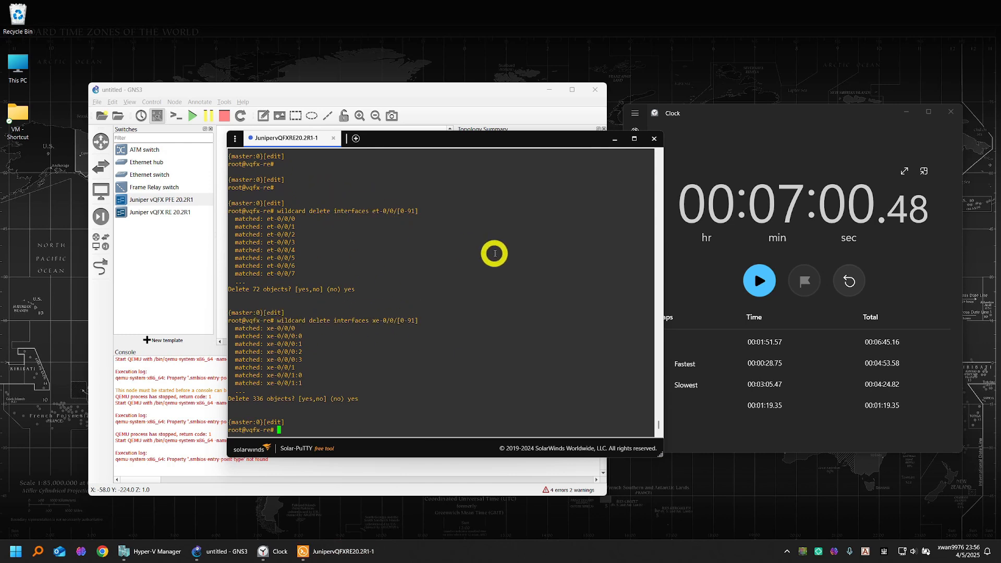
{"action": "type", "text": "commit"}
{"action": "key", "text": "Return"}
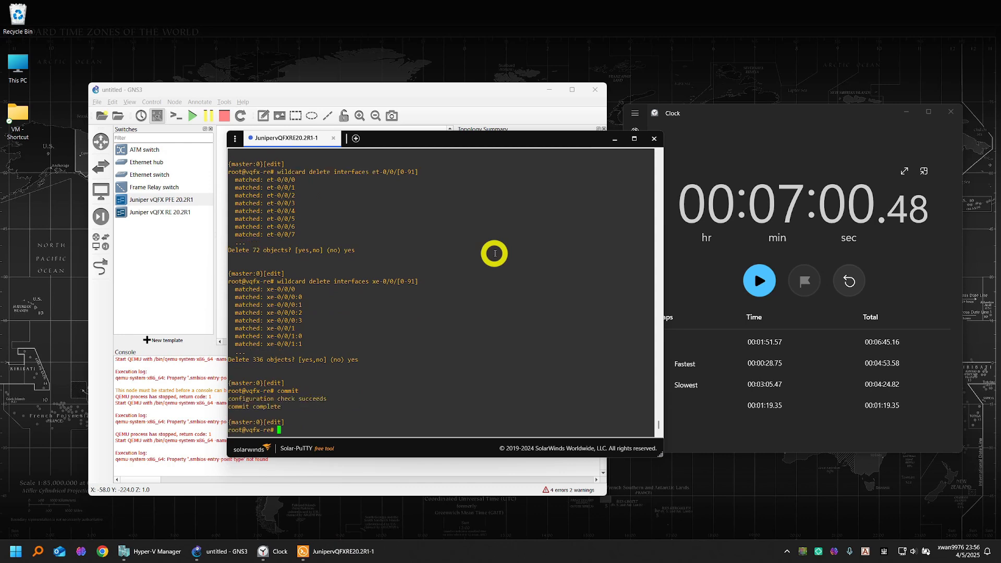
Step: Go to edit interfaces and show the configuration to check which interface entries remain
{"action": "type", "text": "edit interfaces"}
{"action": "key", "text": "Return"}
{"action": "type", "text": "show"}
{"action": "key", "text": "Return"}
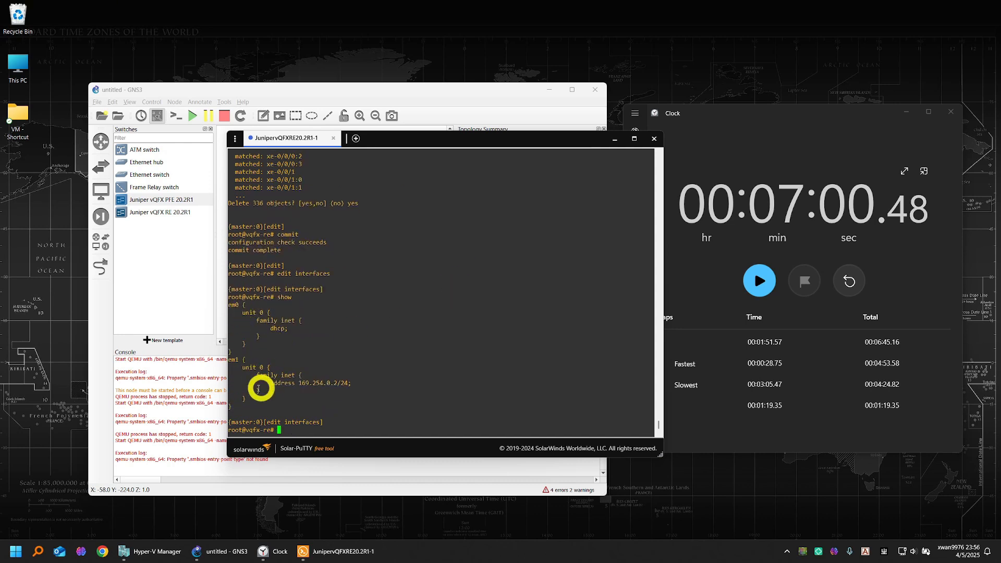
Step: Exit configuration mode, run show interfaces terse, and page through the whole output
{"action": "type", "text": "exit"}
{"action": "key", "text": "Return"}
{"action": "type", "text": "exit"}
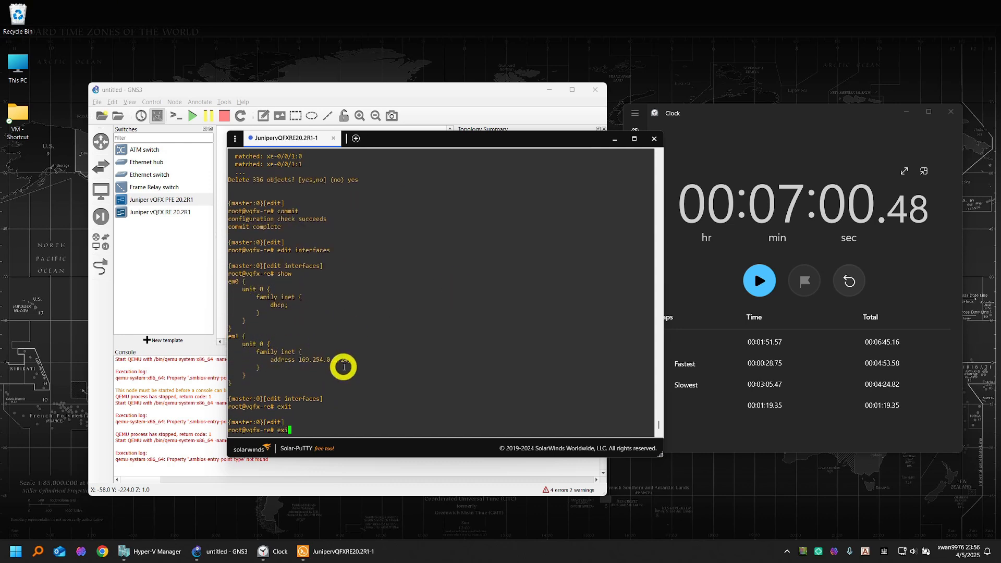
{"action": "key", "text": "Return"}
{"action": "type", "text": "sh"}
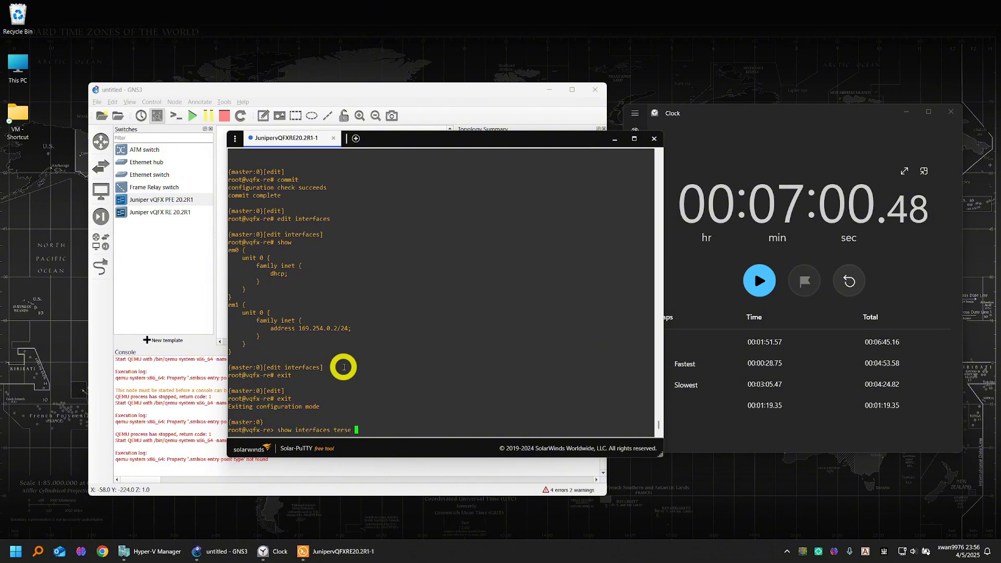
{"action": "type", "text": "ow interfaces terse"}
{"action": "key", "text": "Return"}
{"action": "key", "text": "space"}
{"action": "key", "text": "space"}
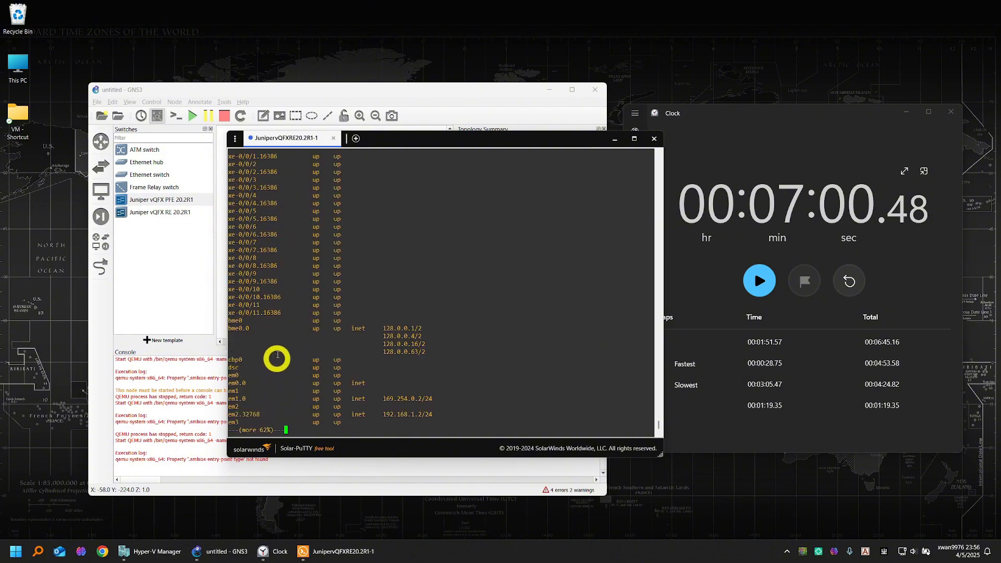
{"action": "key", "text": "space"}
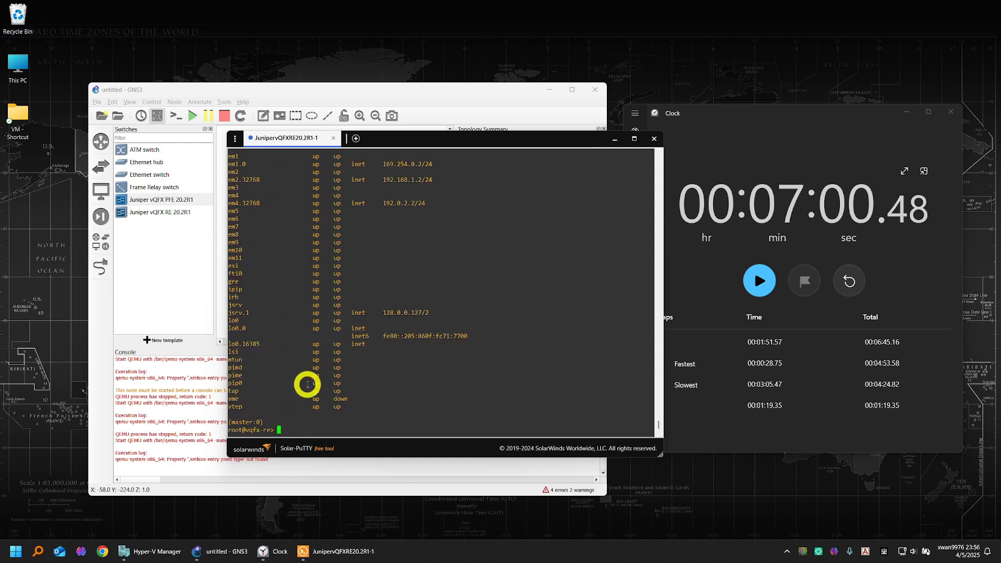
Step: Enter configuration mode and create VLAN SALES with vlan-id 30
{"action": "type", "text": "configure"}
{"action": "key", "text": "Return"}
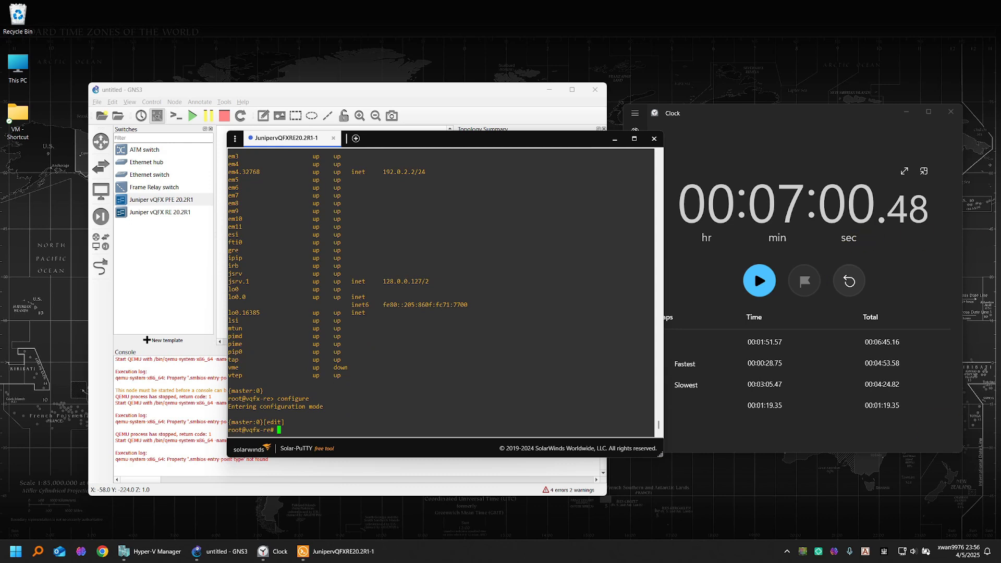
{"action": "right_click", "coordinate": [497, 330]}
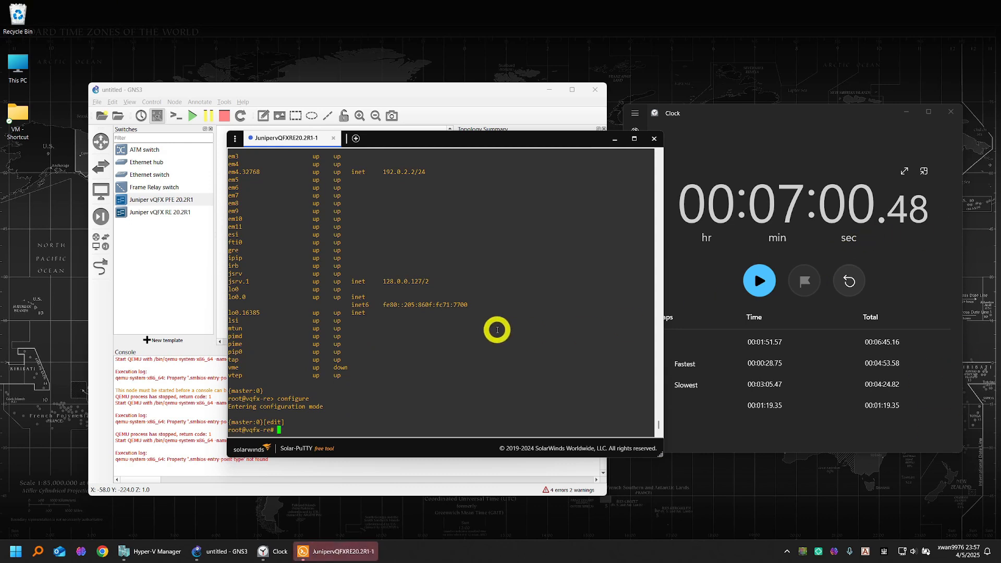
{"action": "key", "text": "Return"}
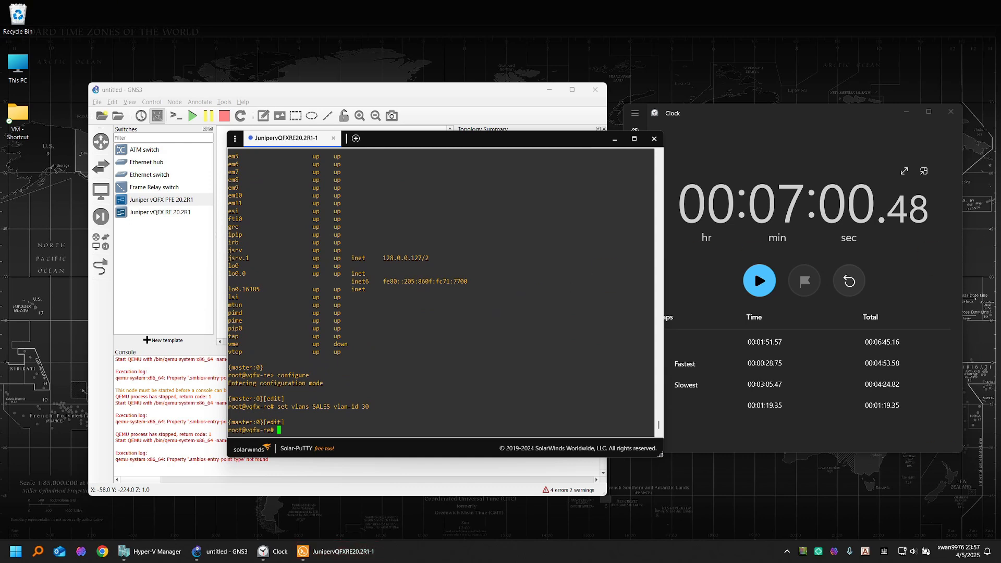
Step: Set xe-0/0/4 unit 0 to family ethernet-switching with interface-mode access and add it as a member of VLAN SALES
{"action": "right_click", "coordinate": [517, 379]}
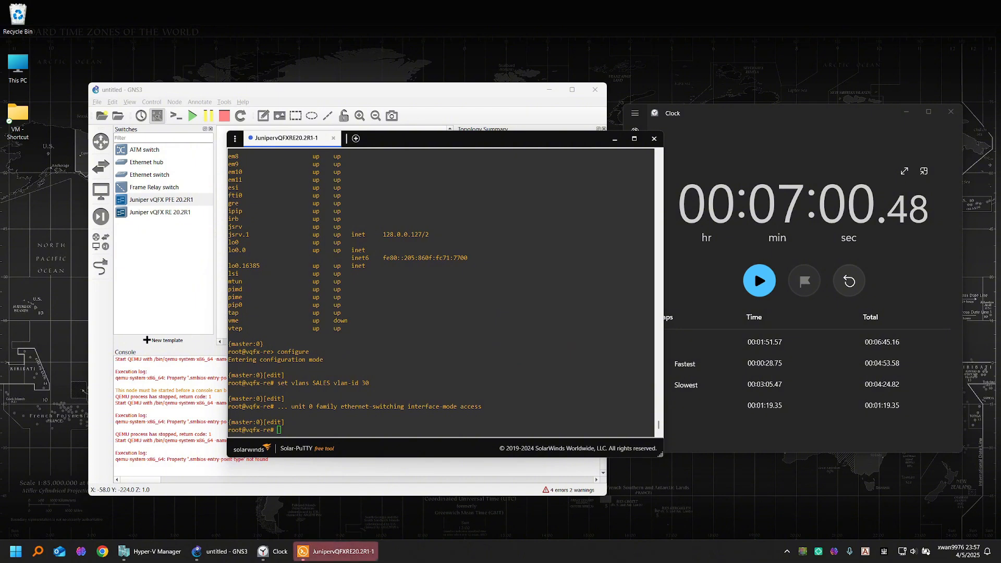
{"action": "right_click", "coordinate": [611, 343]}
{"action": "right_click", "coordinate": [434, 342]}
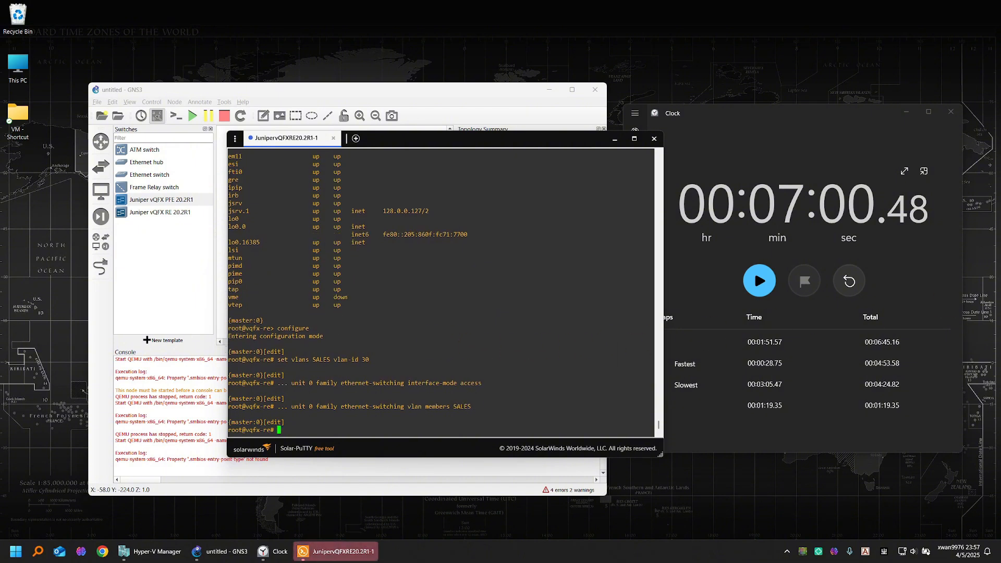
Step: Set irb.30 to family inet address 192.168.10.1/24 and assign it as the l3-interface of VLAN SALES
{"action": "right_click", "coordinate": [398, 364]}
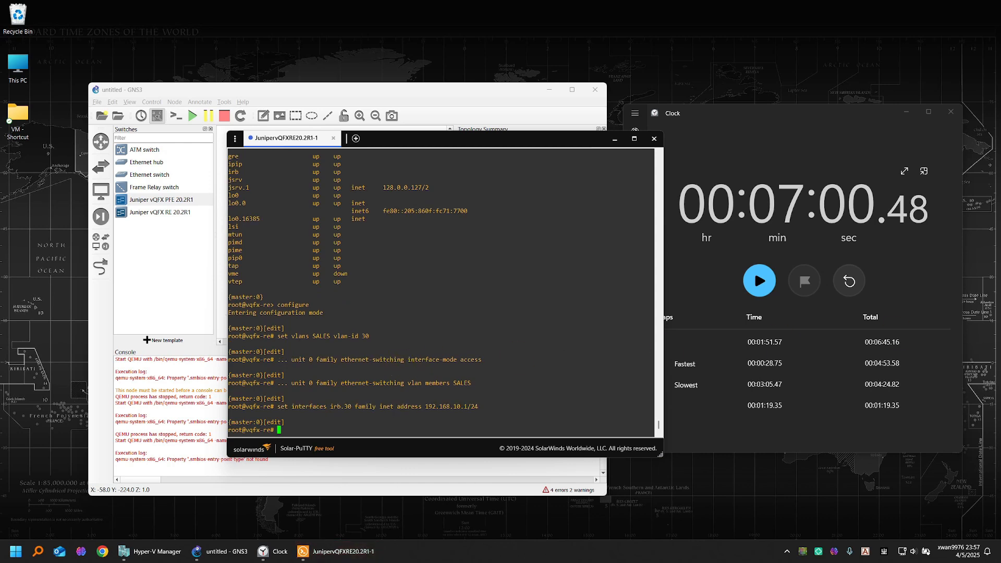
{"action": "right_click", "coordinate": [452, 388]}
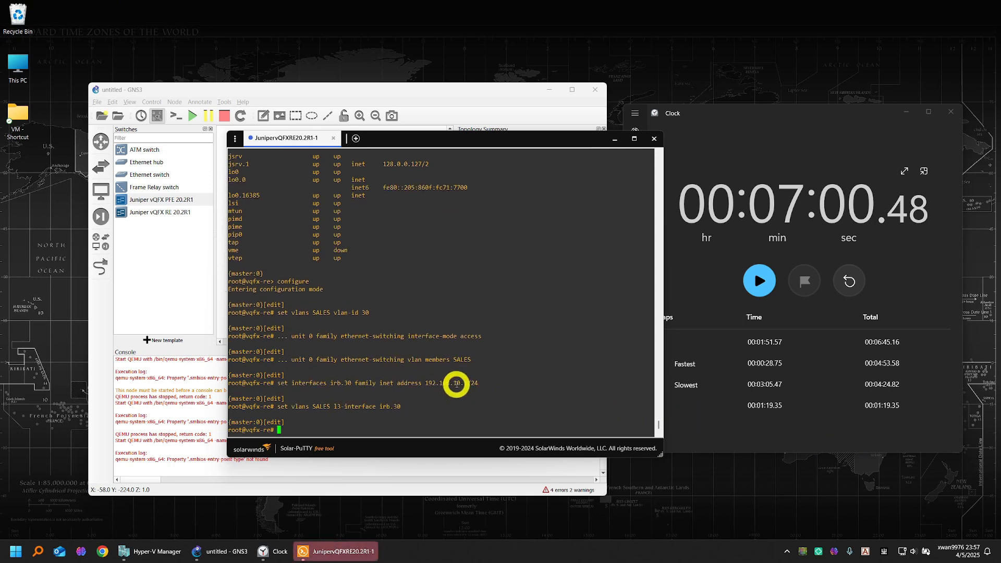
Step: Run show | compare to review the pending xe-0/0/4, irb and SALES VLAN changes
{"action": "type", "text": "com"}
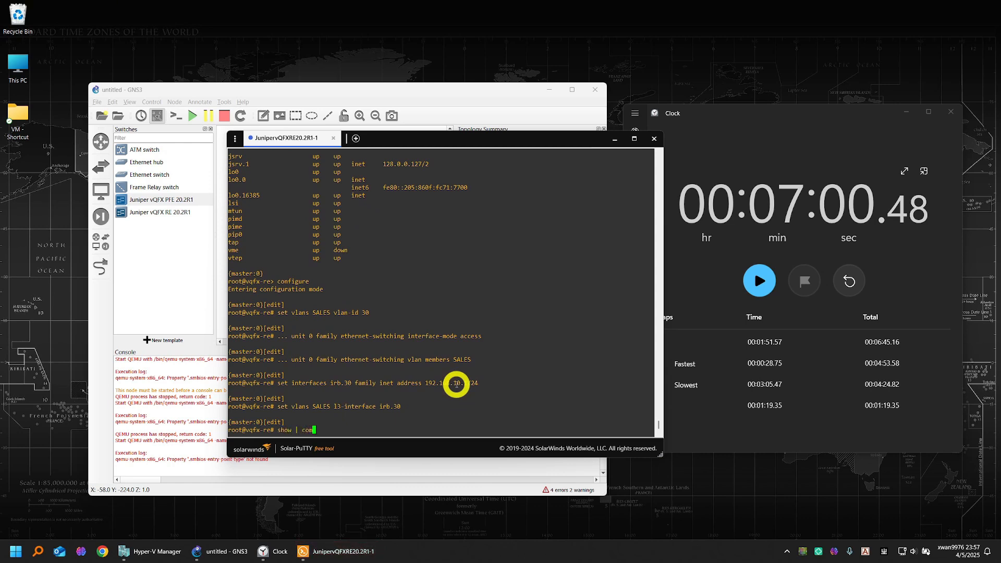
{"action": "type", "text": "pare"}
{"action": "key", "text": "Return"}
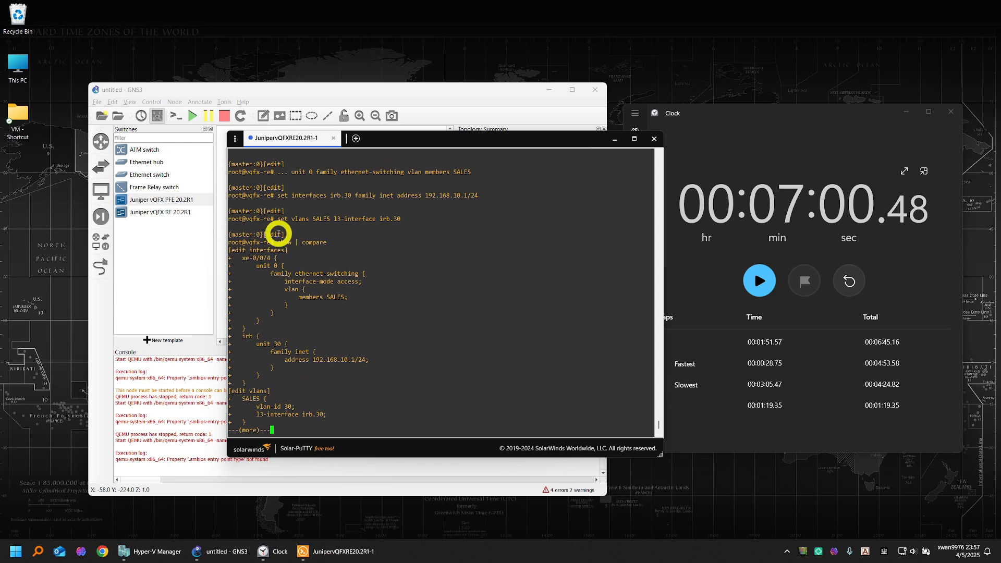
Step: Finish the change comparison, commit the xe-0/0/4, irb and SALES VLAN changes, and exit configuration mode
{"action": "key", "text": "space"}
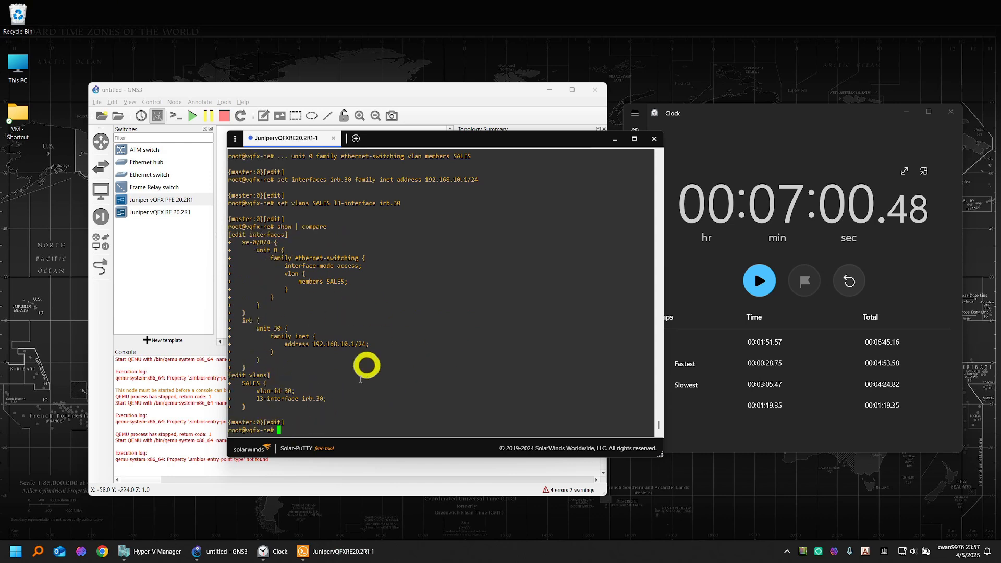
{"action": "type", "text": "commit"}
{"action": "key", "text": "Return"}
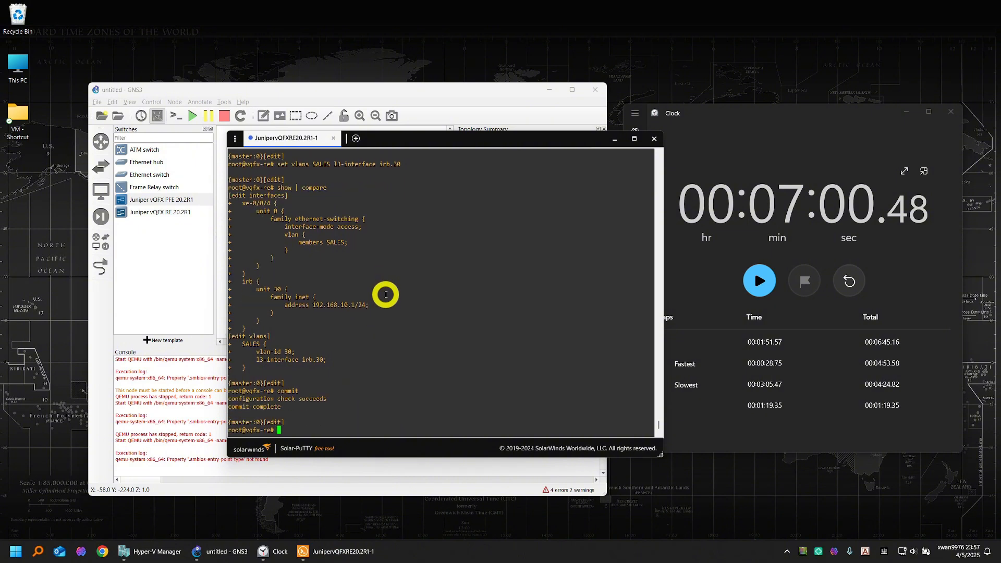
{"action": "type", "text": "exit"}
{"action": "key", "text": "Return"}
Step: Show the committed configuration of interfaces irb and xe-0/0/4 from operational mode
{"action": "type", "text": "sh"}
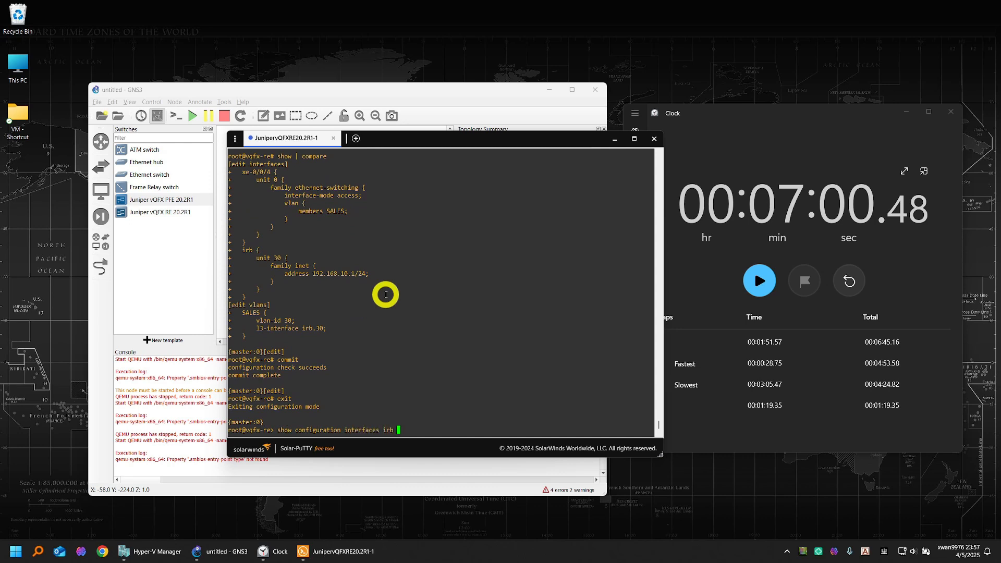
{"action": "key", "text": "Return"}
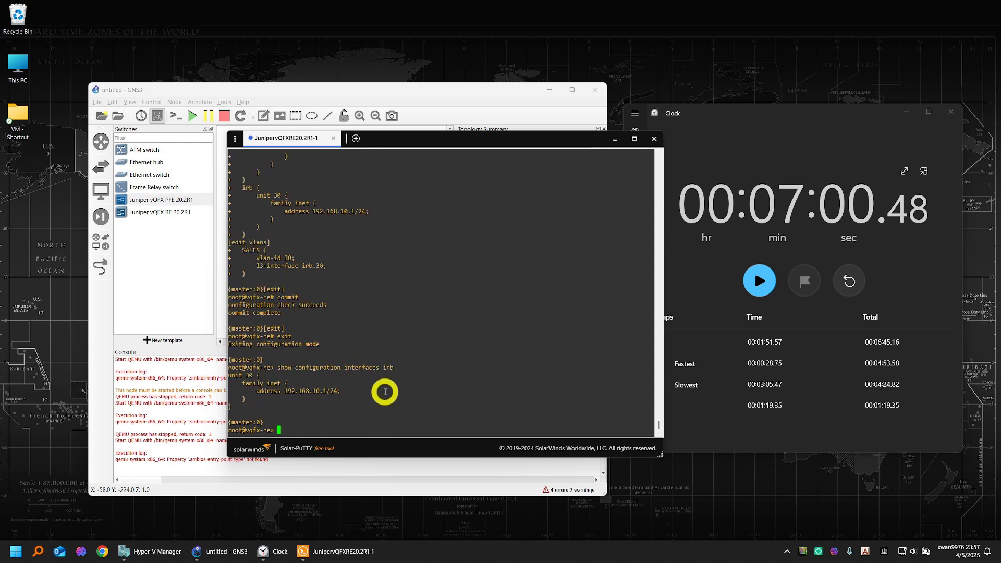
{"action": "key", "text": "Up"}
{"action": "scroll", "coordinate": [375, 375], "scroll_direction": "up", "scroll_amount": 6}
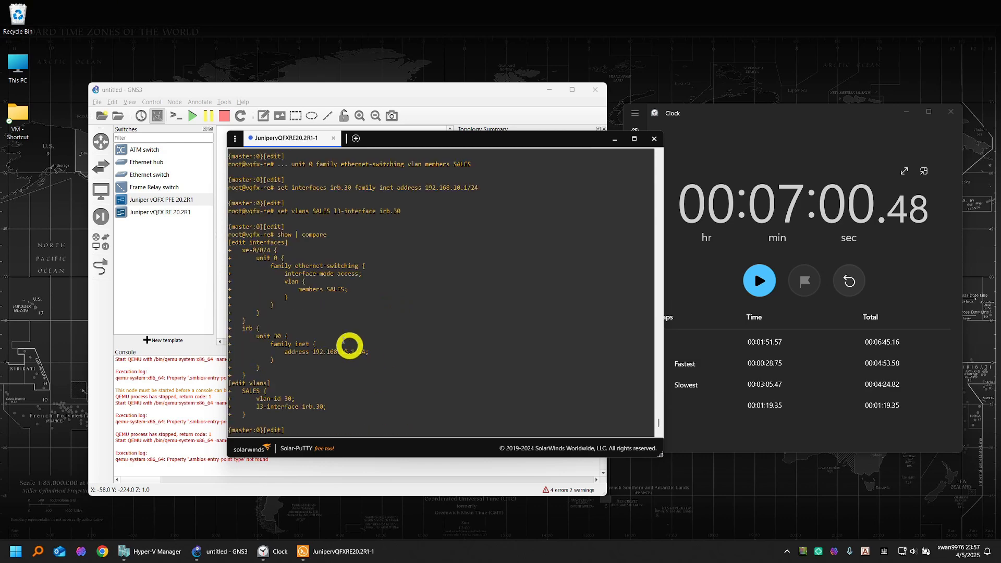
{"action": "scroll", "coordinate": [271, 250], "scroll_direction": "down", "scroll_amount": 6}
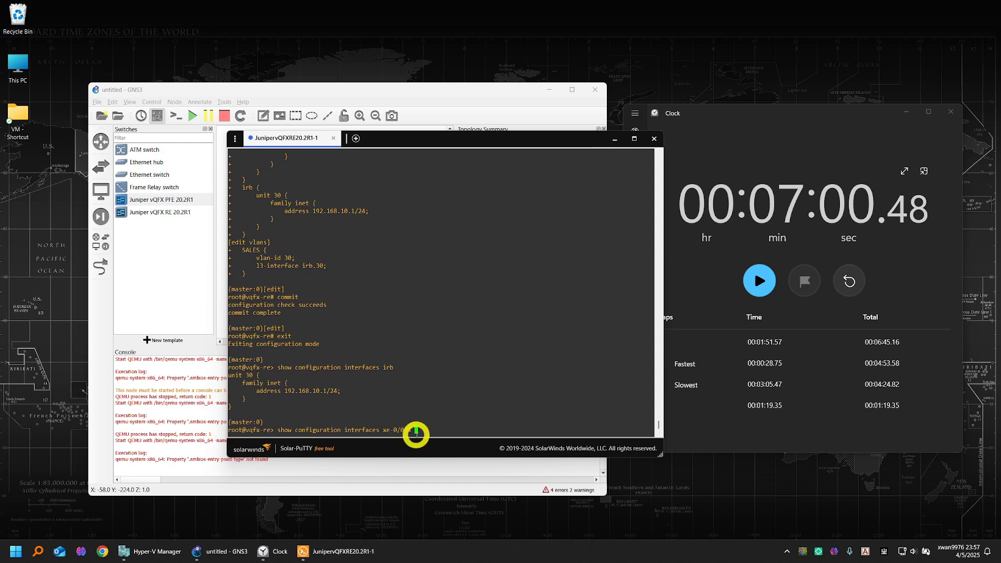
{"action": "key", "text": "Return"}
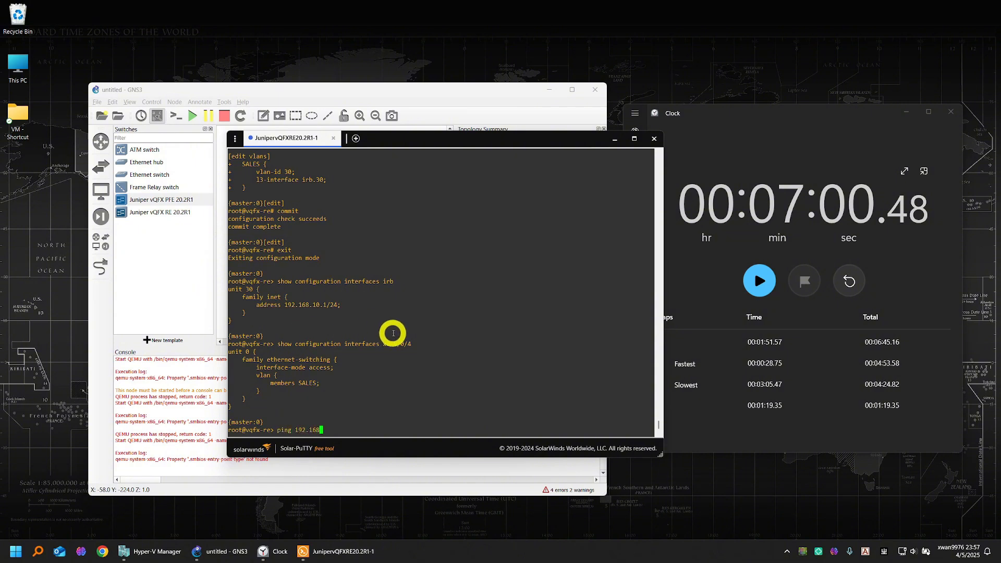
Step: Ping 192.168.10.1 from the vQFX RE console and stop the ping after a few packets
{"action": "key", "text": "Return"}
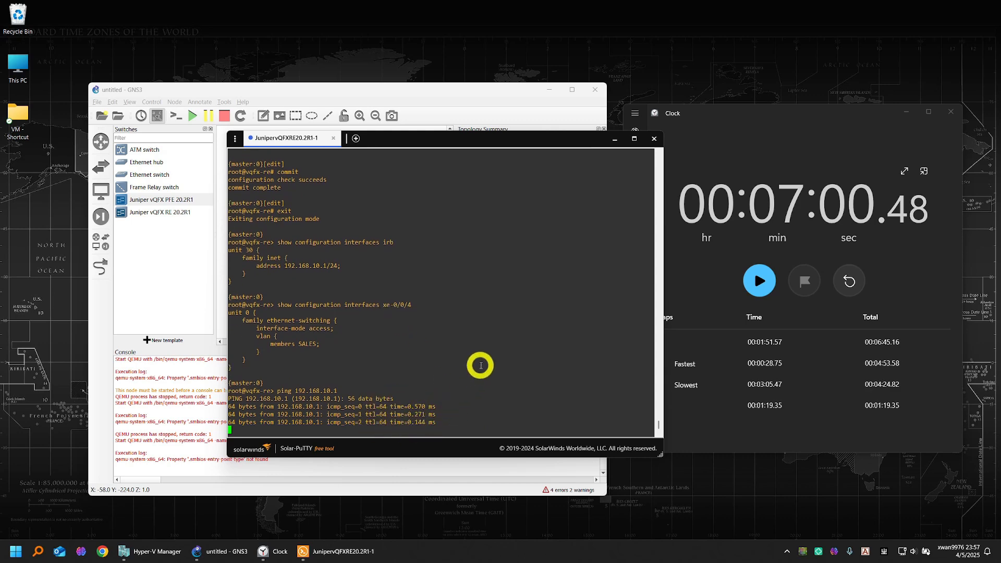
{"action": "key", "text": "ctrl+c"}
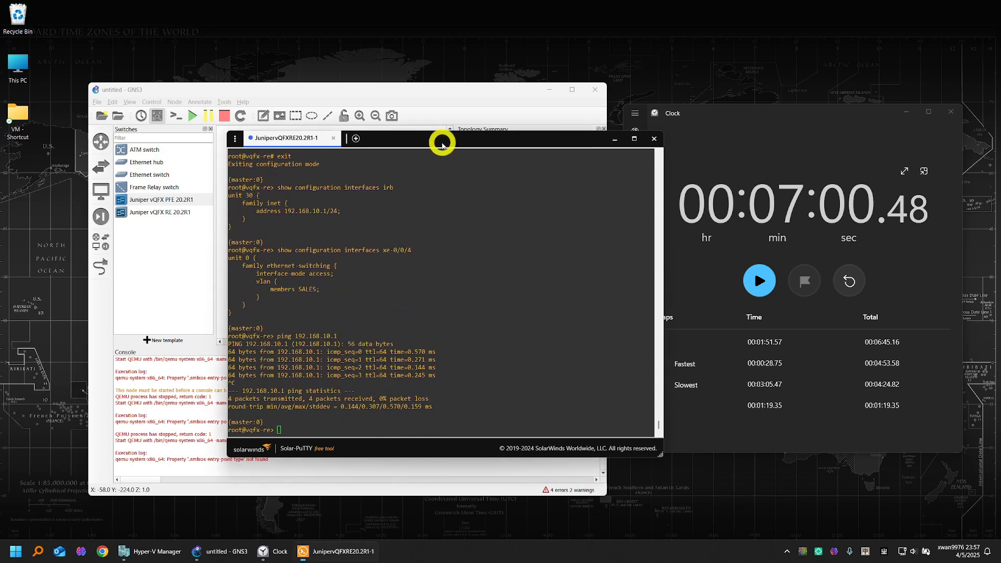
Step: Add a VPCS node on the GNS3 VM server to the topology, placed beside the vQFX RE switch
{"action": "left_click_drag", "start_coordinate": [440, 140], "coordinate": [641, 128]}
{"action": "left_click", "coordinate": [101, 242]}
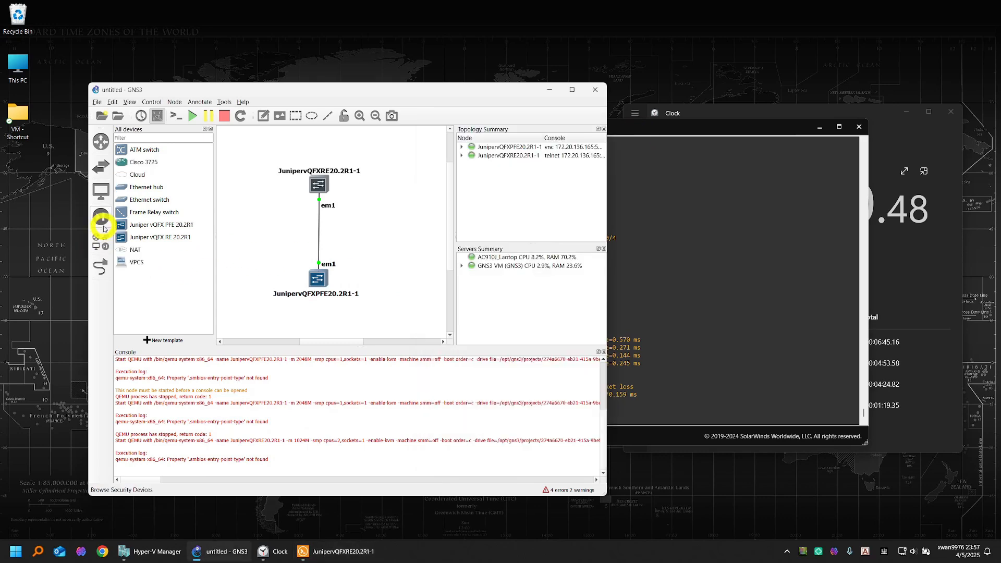
{"action": "left_click_drag", "start_coordinate": [254, 90], "coordinate": [194, 67]}
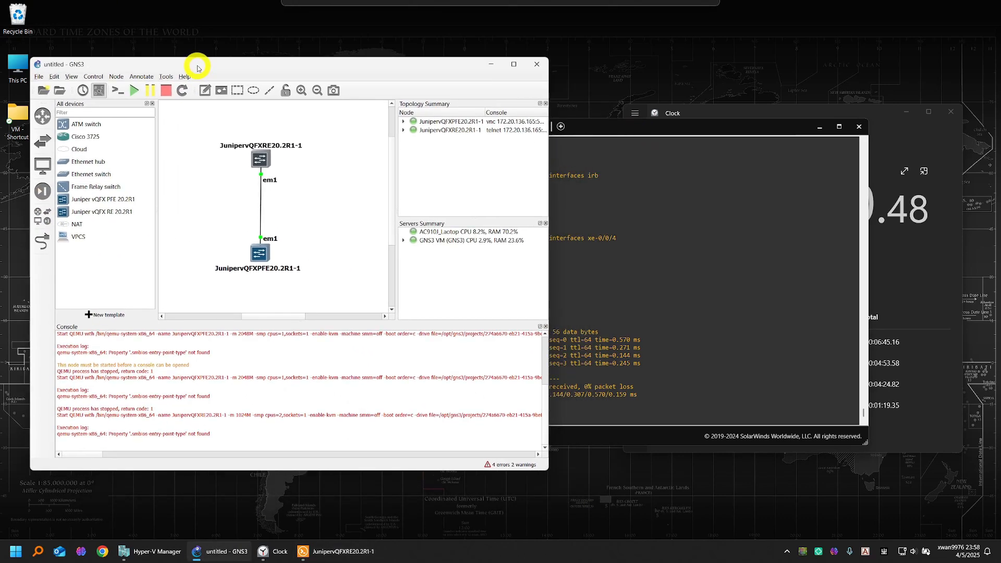
{"action": "left_click_drag", "start_coordinate": [104, 238], "coordinate": [349, 193]}
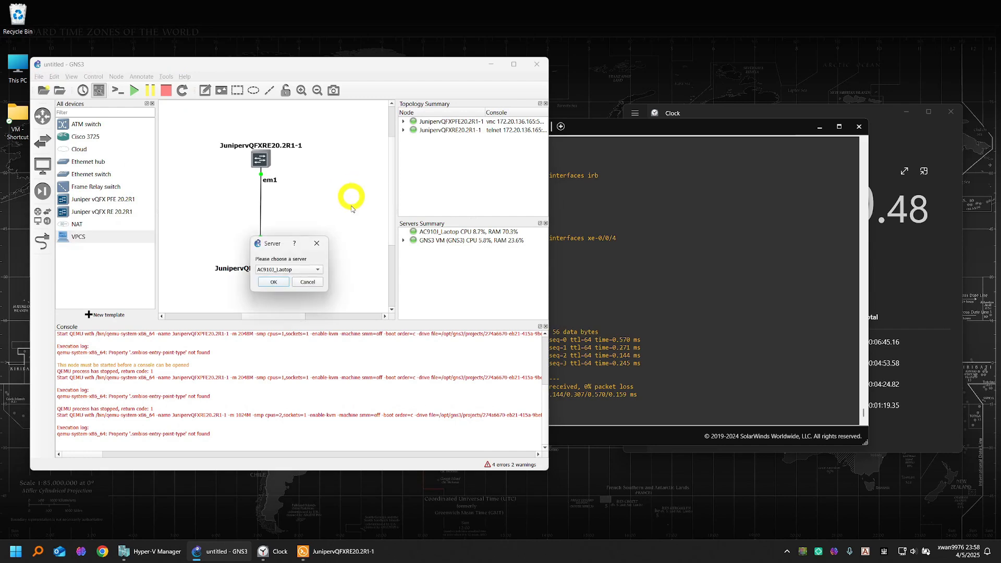
{"action": "left_click", "coordinate": [281, 269]}
{"action": "left_click", "coordinate": [278, 281]}
{"action": "left_click", "coordinate": [276, 284]}
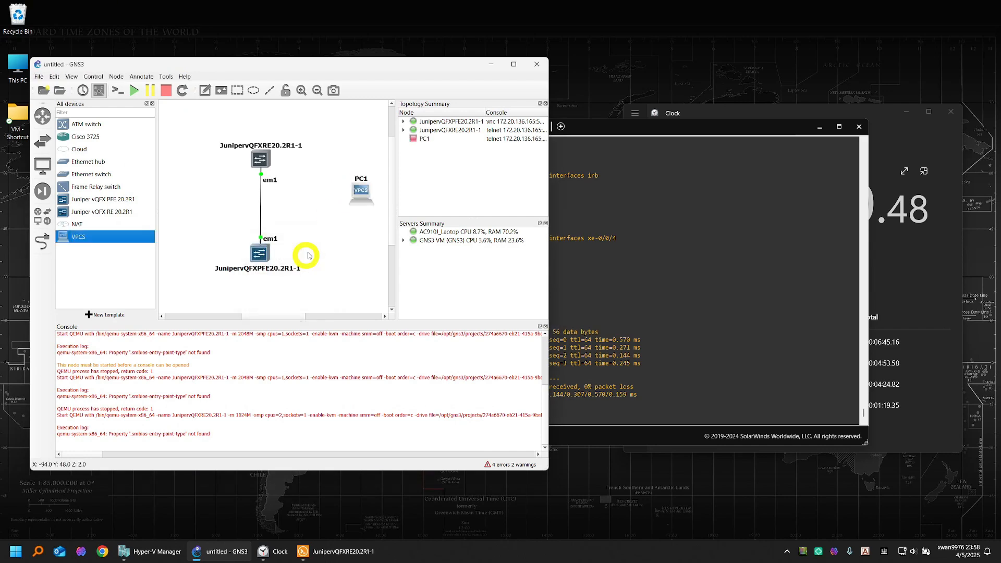
{"action": "left_click_drag", "start_coordinate": [358, 193], "coordinate": [360, 171]}
Step: Link PC1's e0 port to the x-0/0/4 port of the vQFX RE switch
{"action": "left_click", "coordinate": [43, 241]}
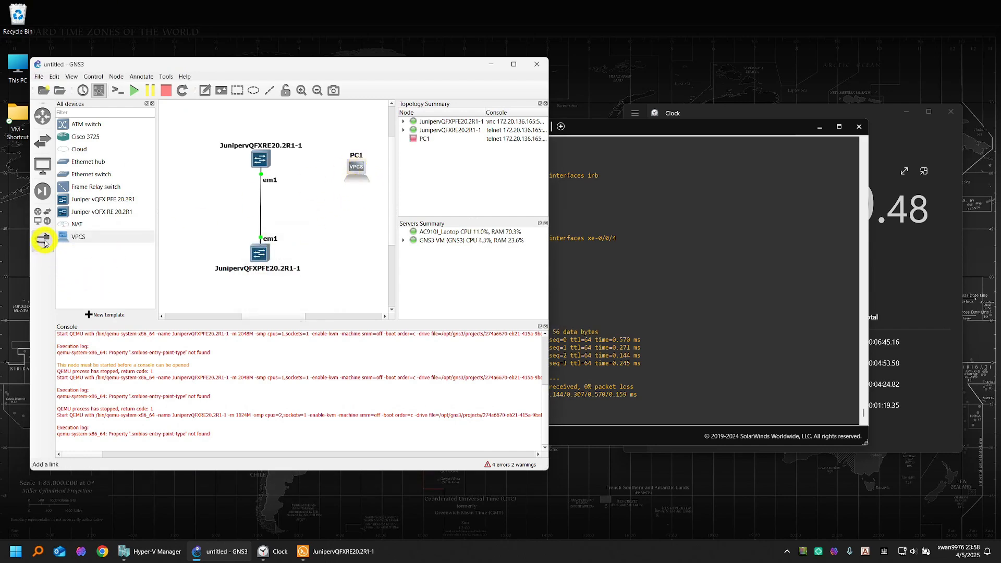
{"action": "left_click", "coordinate": [356, 172]}
{"action": "left_click", "coordinate": [371, 172]}
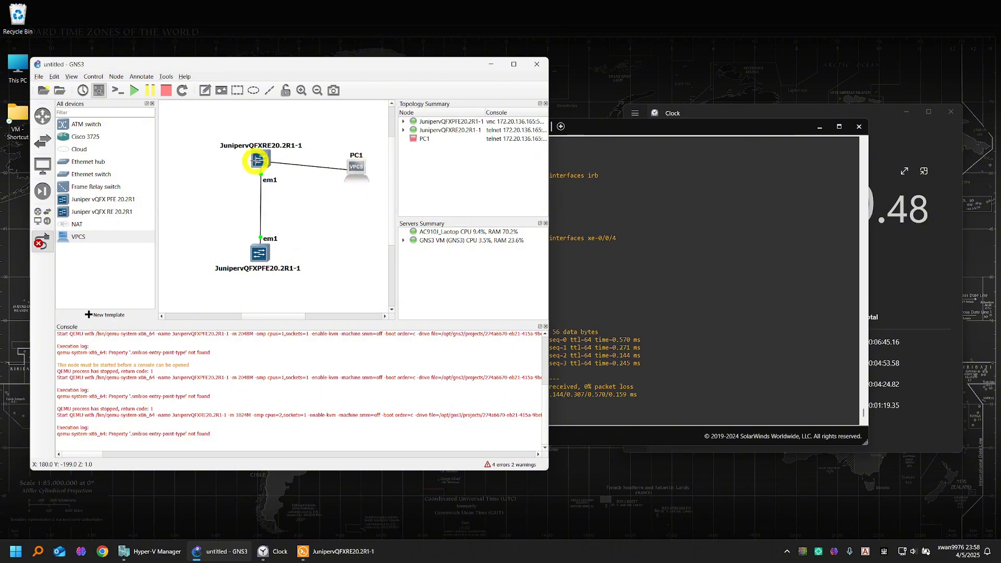
{"action": "left_click", "coordinate": [261, 162]}
{"action": "left_click", "coordinate": [284, 241]}
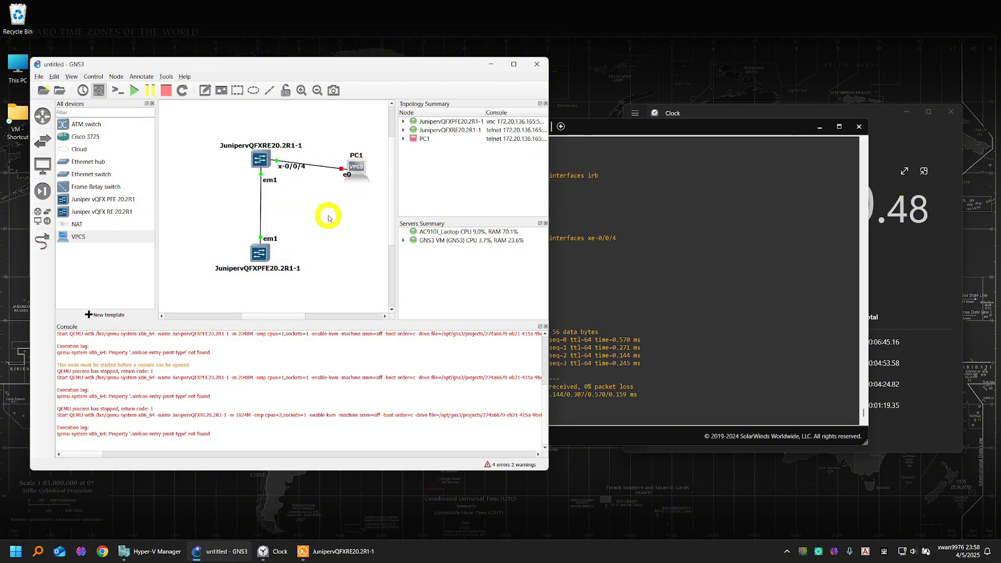
Step: Rearrange the topology by shifting all nodes sideways and aligning PC1 level with the vQFX RE switch
{"action": "left_click_drag", "start_coordinate": [186, 125], "coordinate": [385, 296]}
{"action": "left_click_drag", "start_coordinate": [258, 161], "coordinate": [212, 160]}
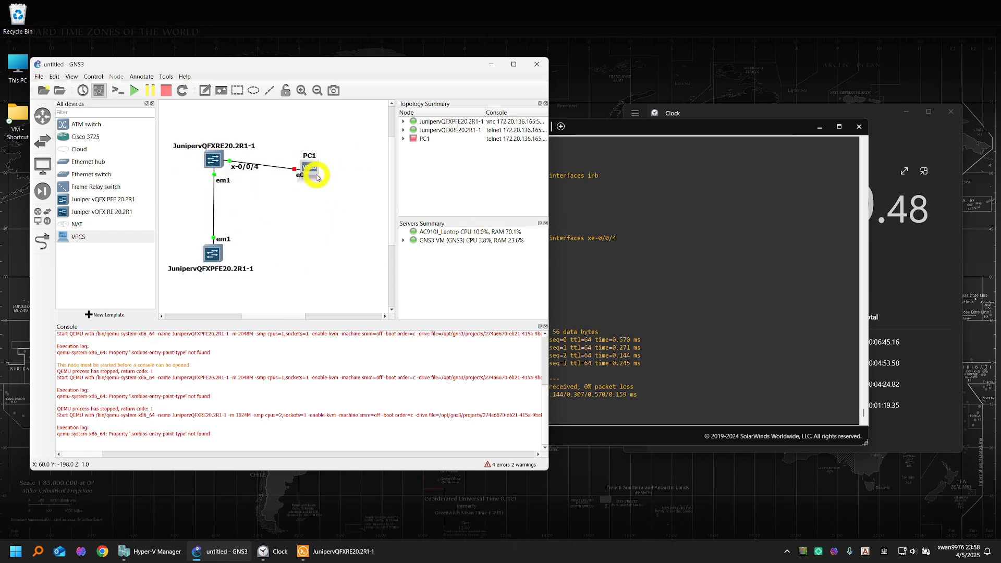
{"action": "left_click_drag", "start_coordinate": [313, 171], "coordinate": [336, 160]}
Step: Start PC1 and open its console
{"action": "double_click", "coordinate": [333, 156]}
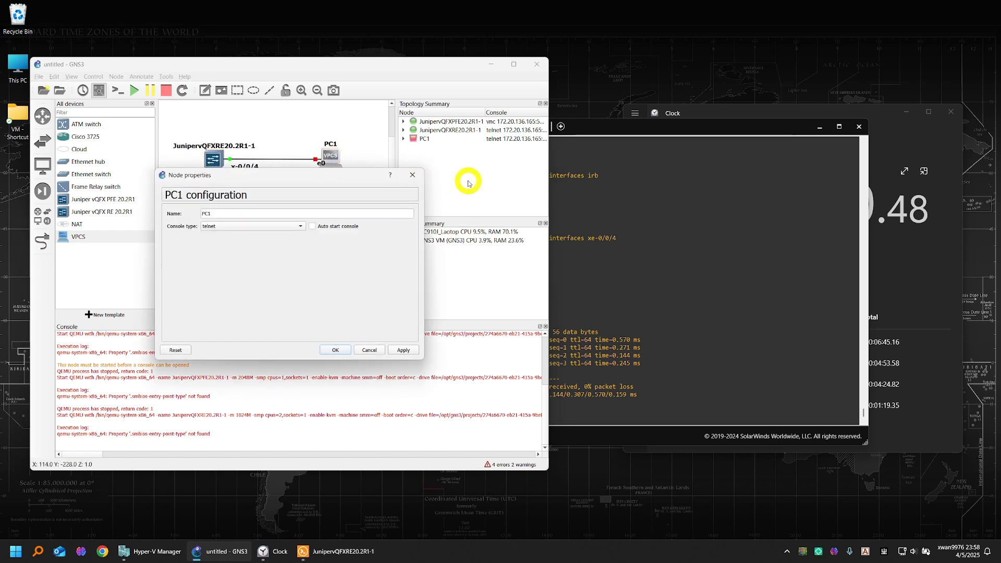
{"action": "left_click", "coordinate": [369, 349]}
{"action": "right_click", "coordinate": [337, 155]}
{"action": "left_click", "coordinate": [360, 187]}
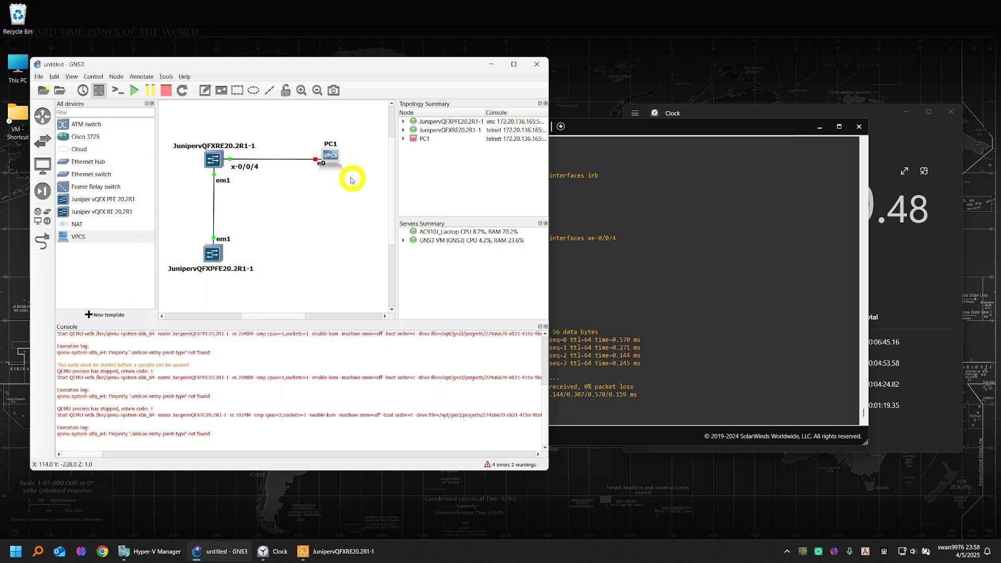
{"action": "double_click", "coordinate": [334, 157]}
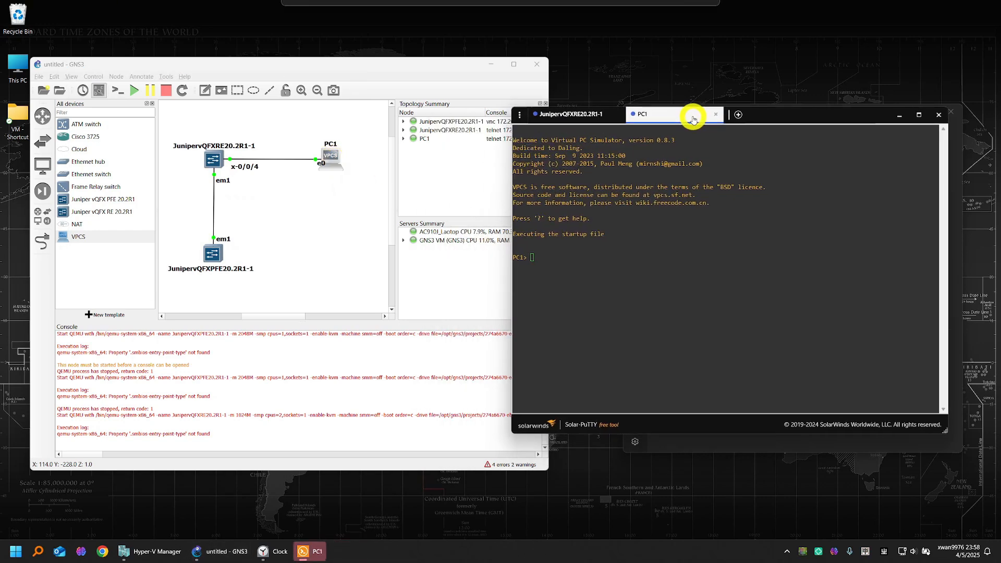
Step: Display the VPCS command help and the ip command syntax in PC1's console
{"action": "left_click", "coordinate": [584, 114]}
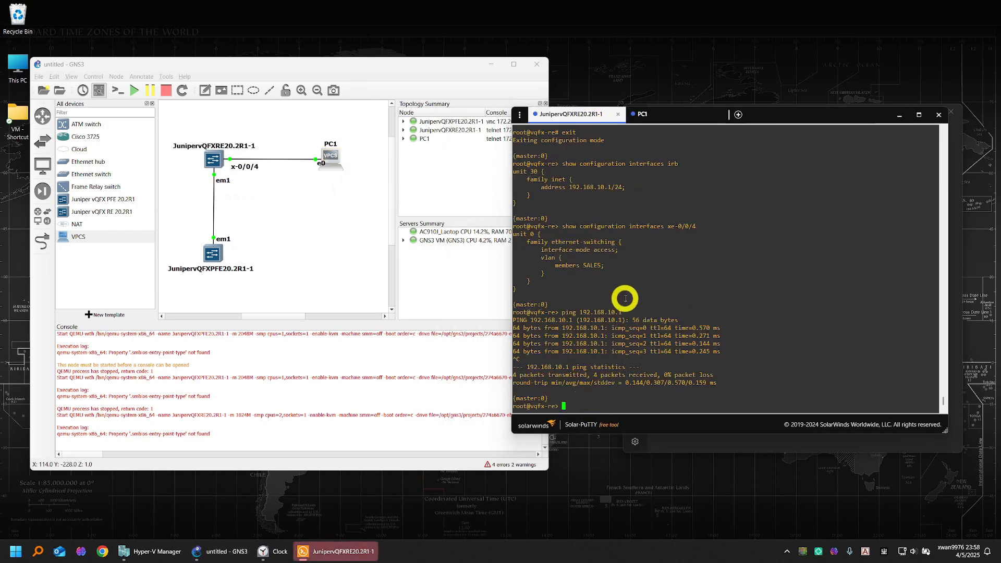
{"action": "left_click", "coordinate": [660, 120]}
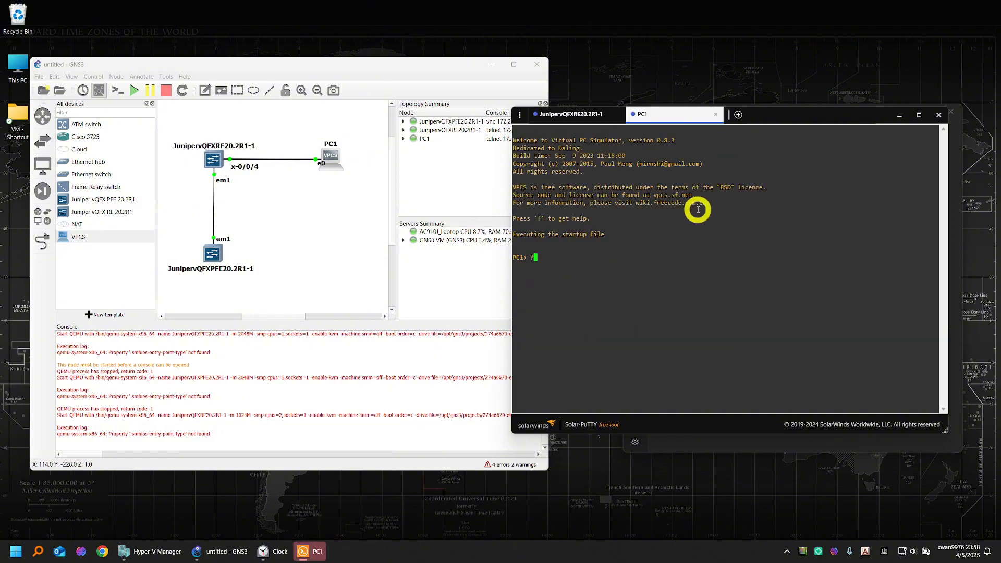
{"action": "type", "text": "?"}
{"action": "key", "text": "Return"}
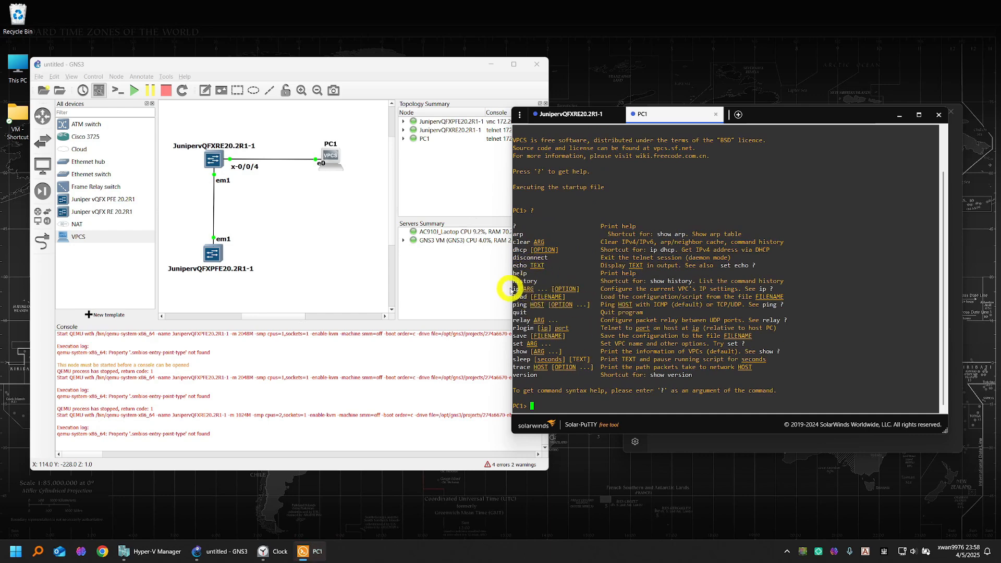
{"action": "left_click_drag", "start_coordinate": [513, 288], "coordinate": [757, 290]}
{"action": "key", "text": "Return"}
{"action": "key", "text": "Return"}
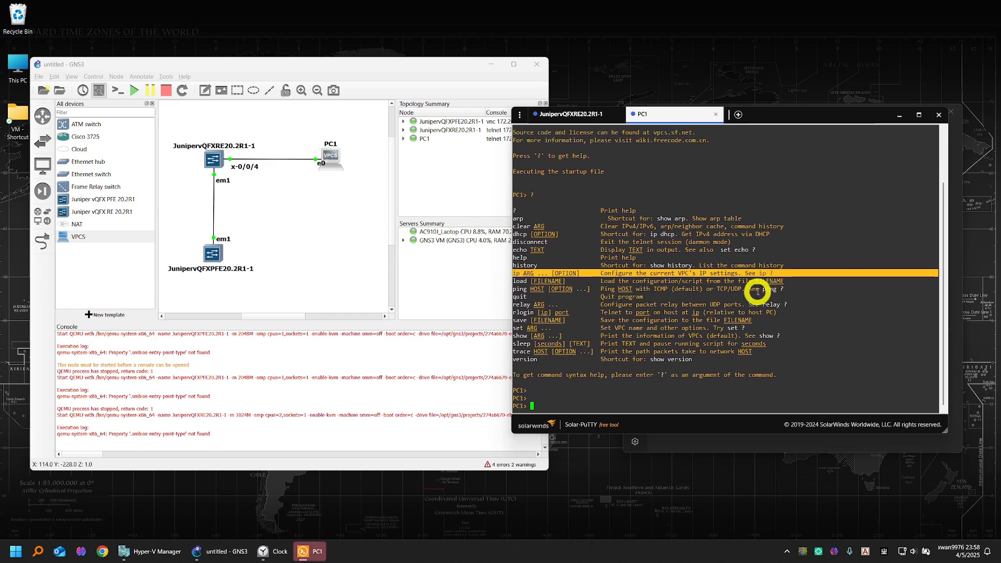
{"action": "type", "text": "ip ?"}
{"action": "key", "text": "Return"}
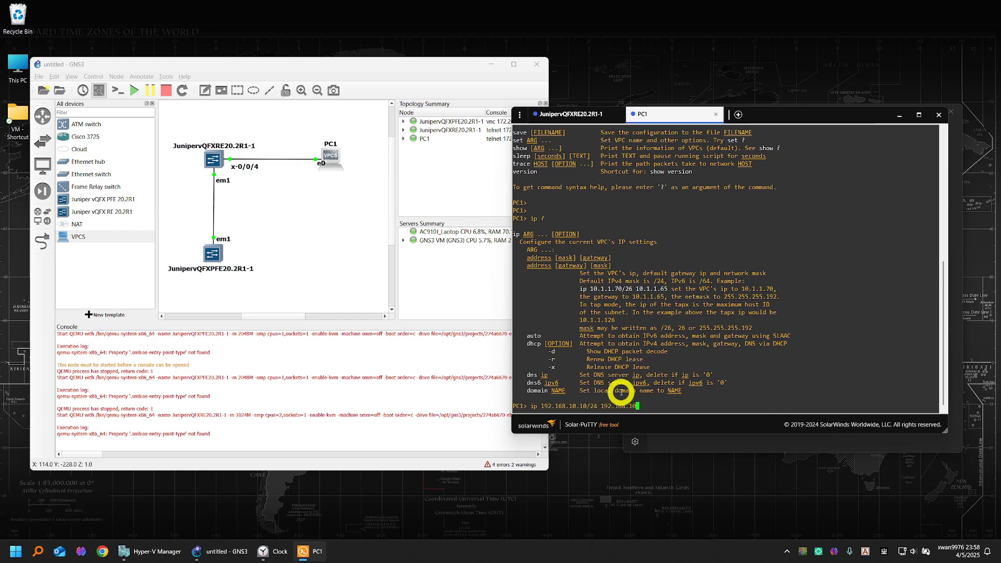
Step: Set PC1's IP address to 192.168.10.10/24 with gateway 192.168.10.1, and ping 192.168.10.1 from PC1
{"action": "key", "text": "Return"}
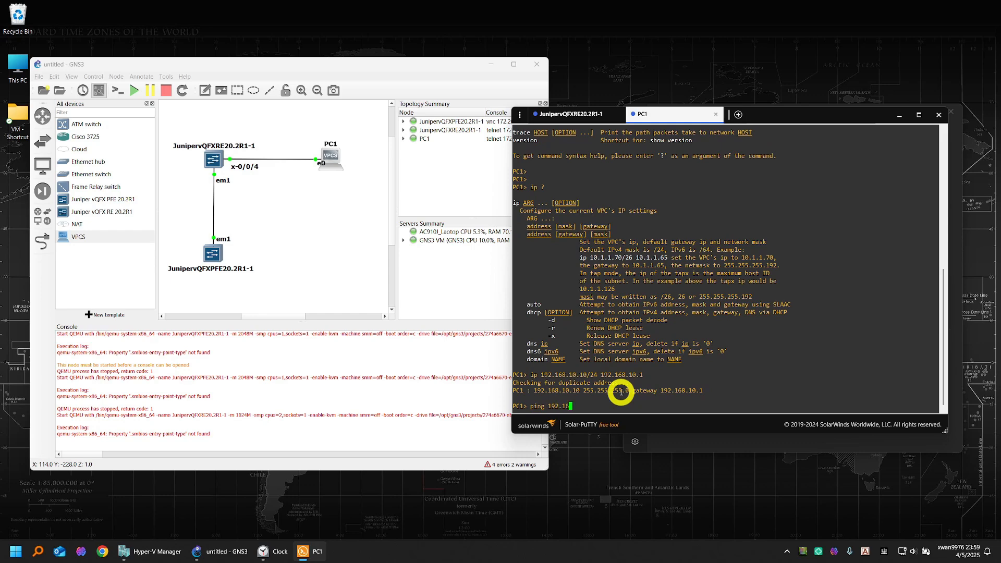
{"action": "key", "text": "Return"}
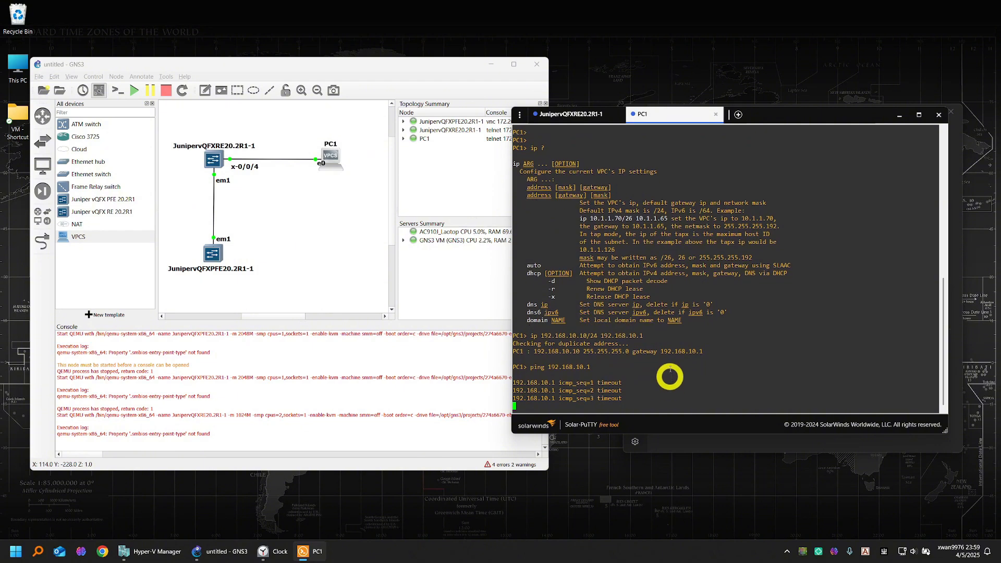
{"action": "left_click", "coordinate": [589, 115]}
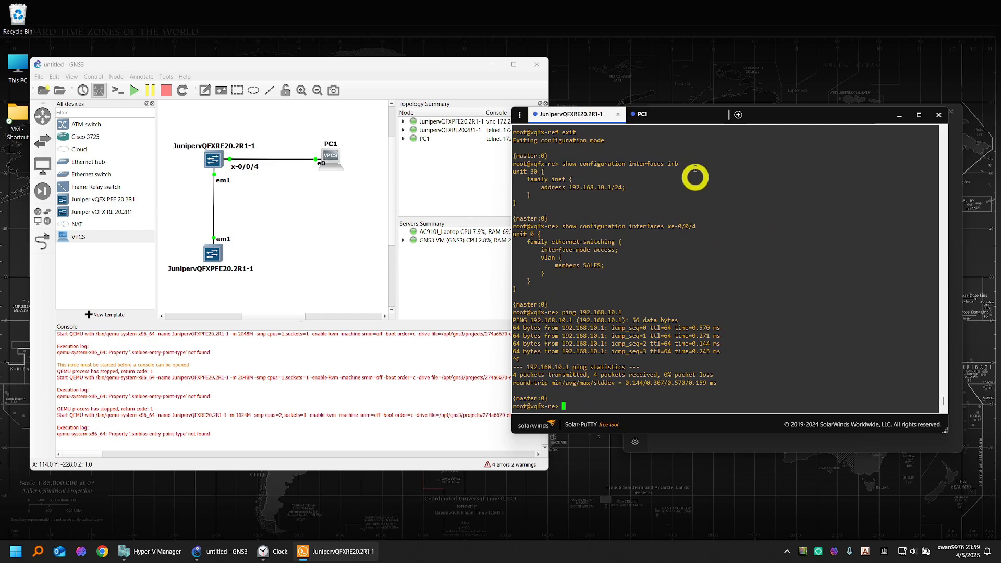
{"action": "left_click", "coordinate": [684, 119]}
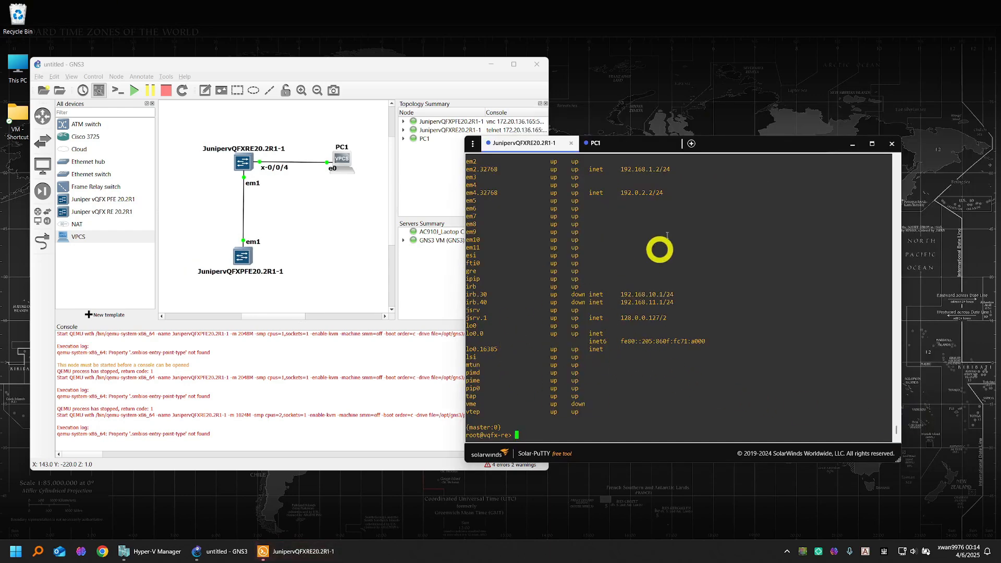
Step: Examine the results of PC1's ping to 192.168.10.1 in its console
{"action": "left_click", "coordinate": [658, 144]}
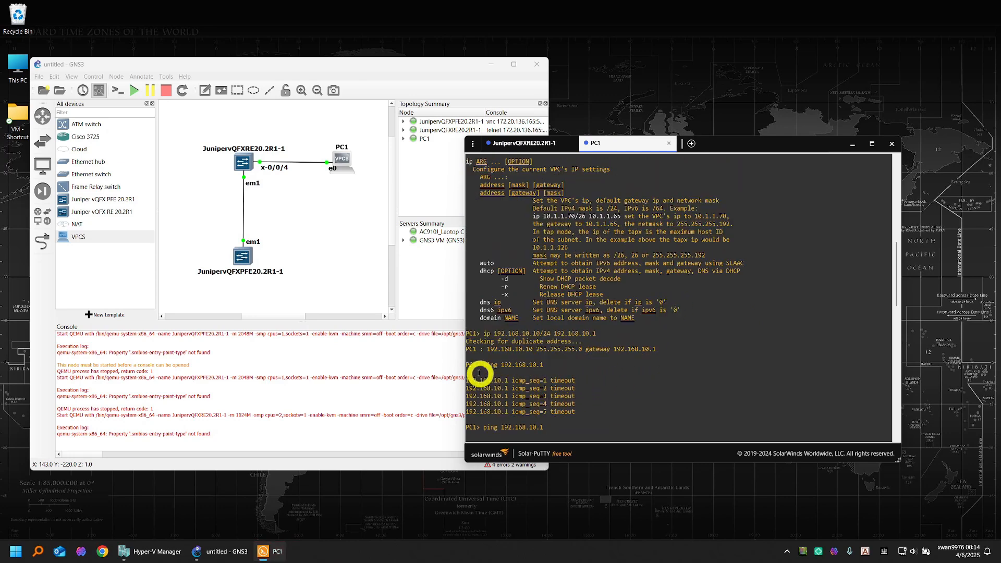
{"action": "left_click_drag", "start_coordinate": [581, 410], "coordinate": [468, 360]}
{"action": "left_click", "coordinate": [634, 324]}
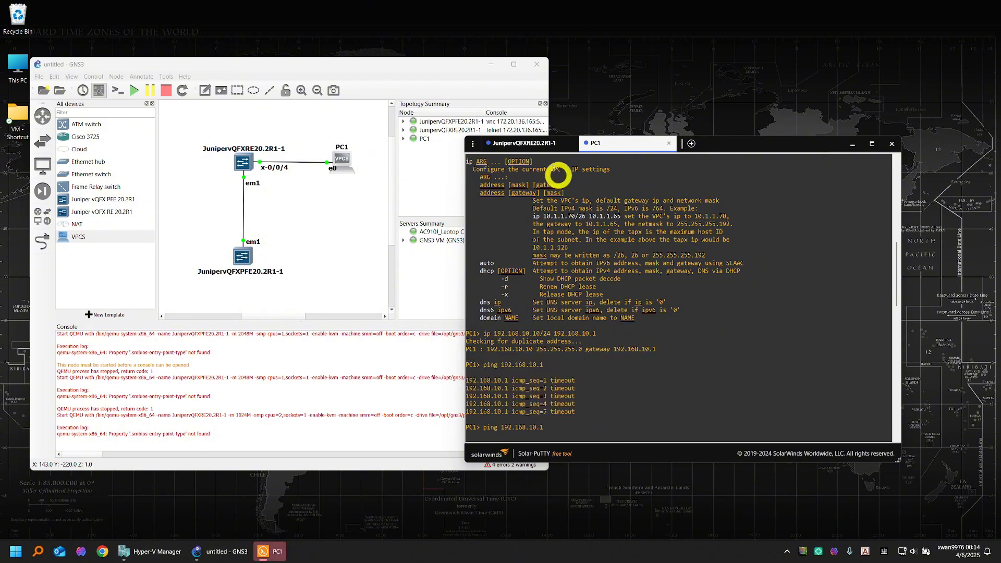
Step: Review the access VLAN and IRB interface configuration in the JunipervQFXRE20.2R1-1 console history
{"action": "left_click", "coordinate": [530, 141]}
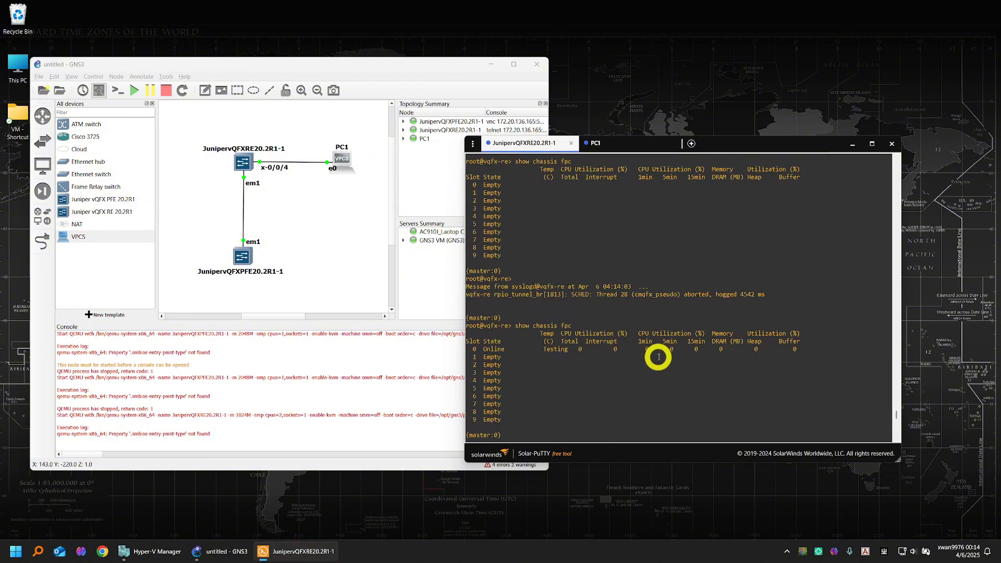
{"action": "scroll", "coordinate": [658, 357], "scroll_direction": "up", "scroll_amount": 10}
{"action": "scroll", "coordinate": [658, 357], "scroll_direction": "down", "scroll_amount": 10}
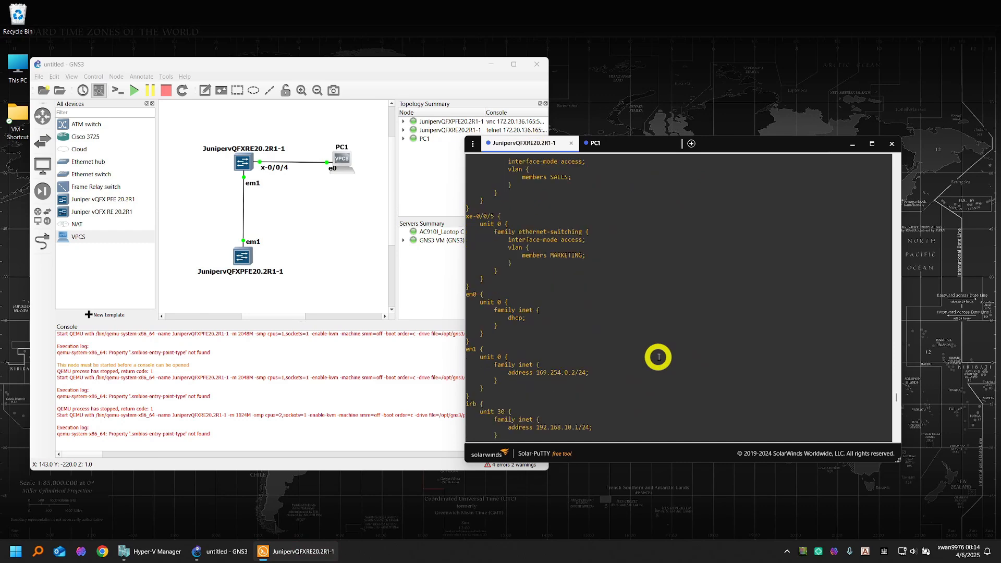
{"action": "scroll", "coordinate": [658, 357], "scroll_direction": "up", "scroll_amount": 15}
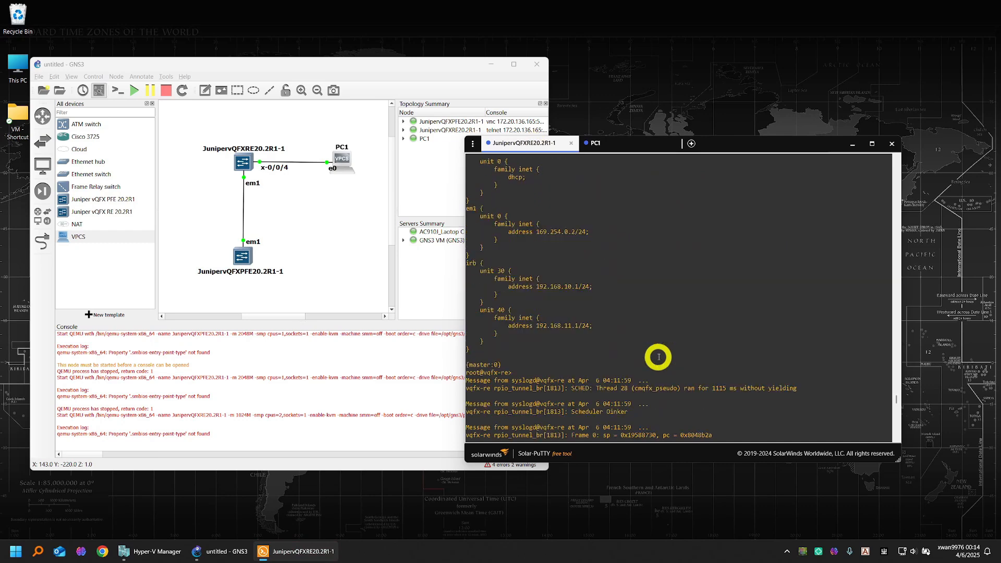
{"action": "scroll", "coordinate": [658, 357], "scroll_direction": "up", "scroll_amount": 6}
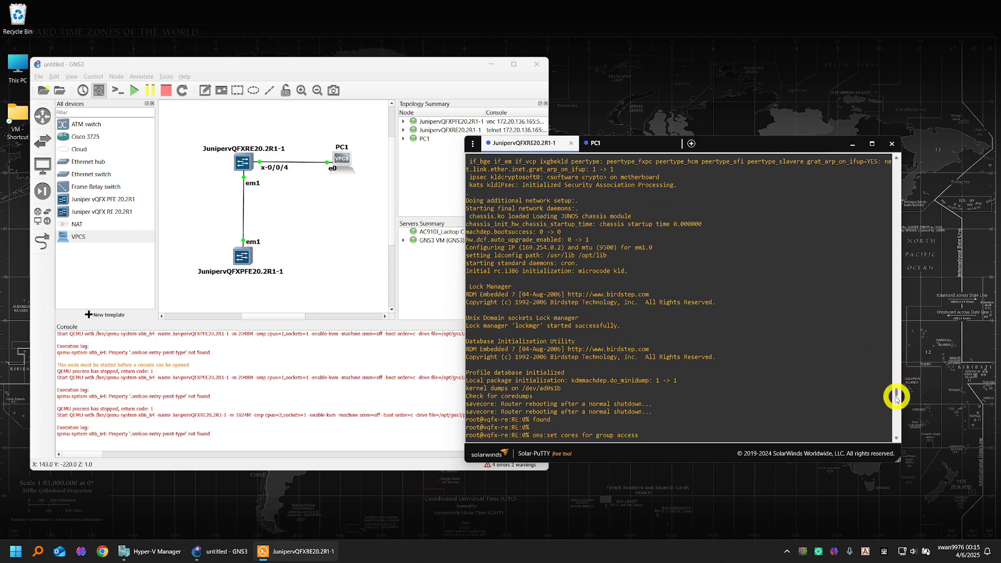
Step: Examine the RE switch's halt and reboot messages and its interface status list in the console history
{"action": "left_click_drag", "start_coordinate": [896, 392], "coordinate": [902, 359]}
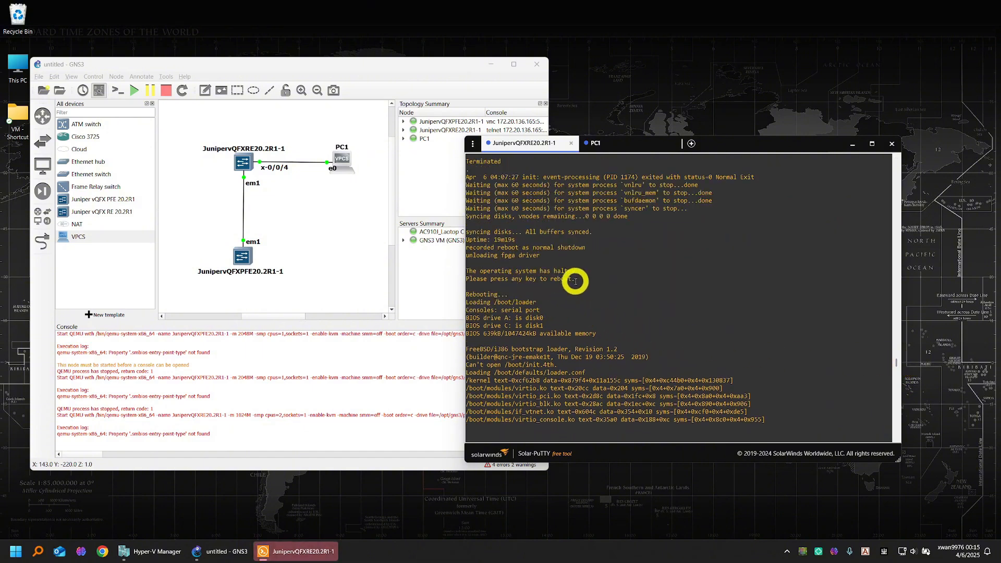
{"action": "left_click_drag", "start_coordinate": [577, 278], "coordinate": [465, 278]}
{"action": "left_click", "coordinate": [638, 303]}
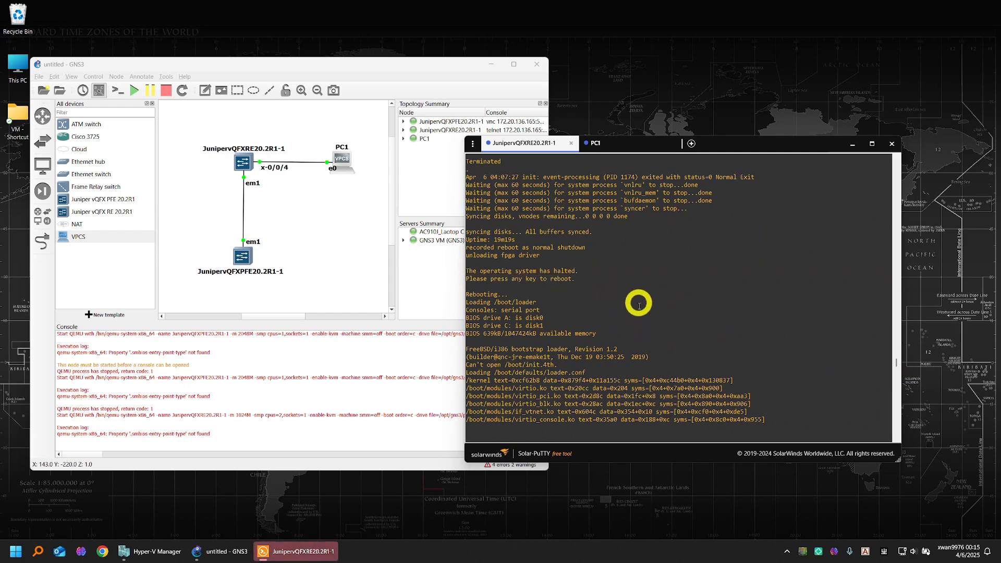
{"action": "left_click_drag", "start_coordinate": [509, 294], "coordinate": [468, 294]}
{"action": "left_click", "coordinate": [627, 294]}
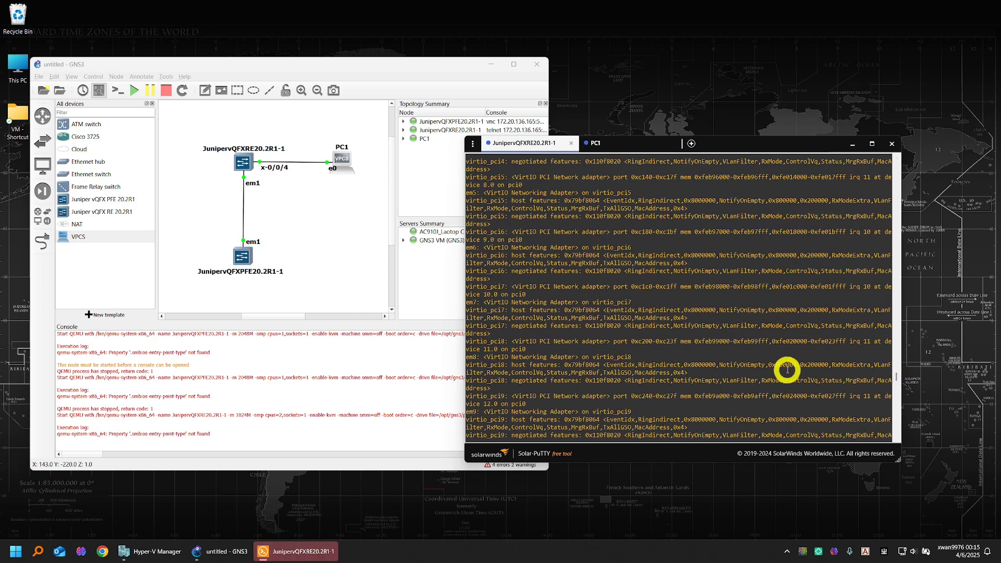
{"action": "key", "text": "Return"}
{"action": "key", "text": "Return"}
{"action": "scroll", "coordinate": [577, 372], "scroll_direction": "up", "scroll_amount": 14}
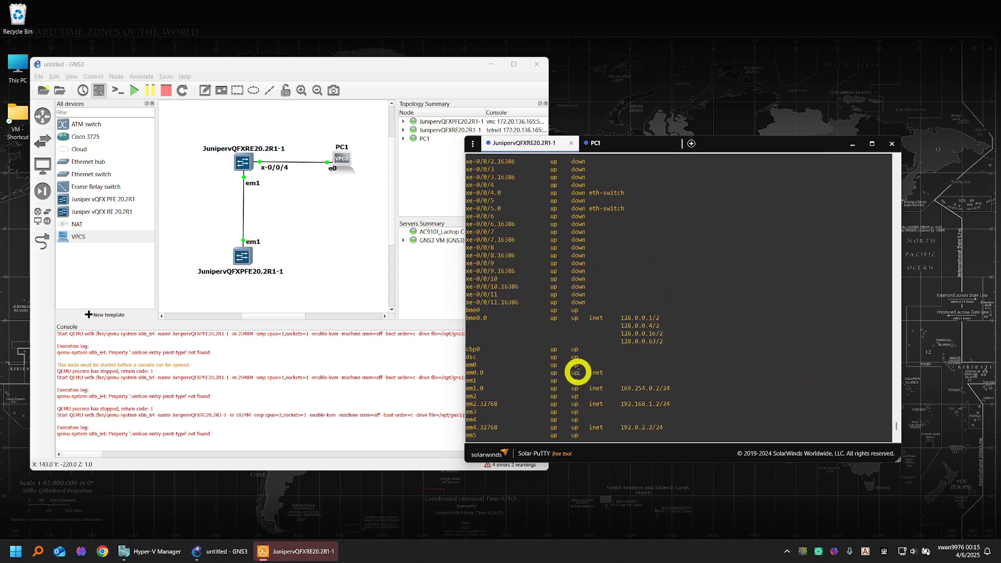
Step: Ping 192.168.10.1 from PC1 again and check the replies
{"action": "left_click", "coordinate": [620, 144]}
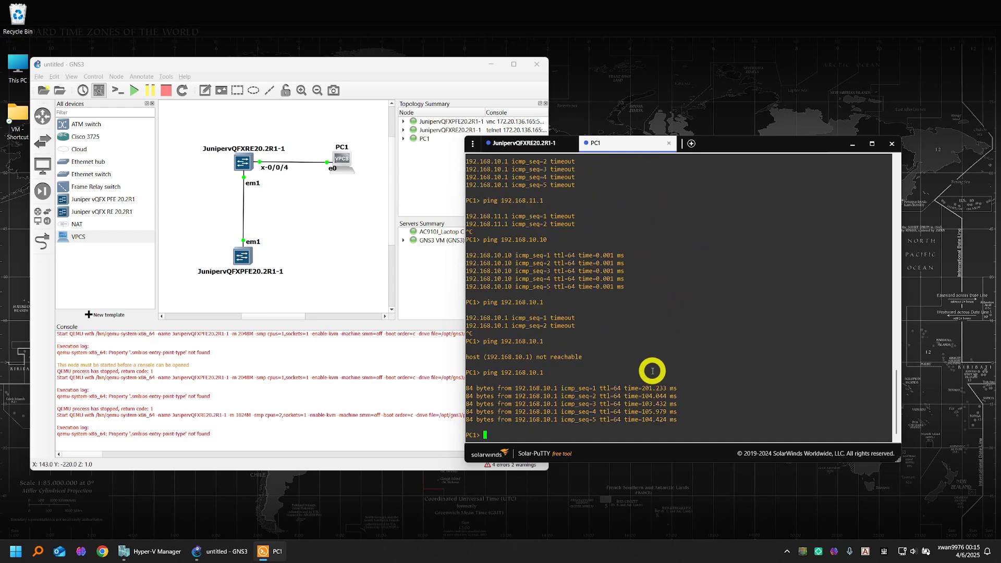
{"action": "type", "text": "ping 192.168.10.1"}
{"action": "key", "text": "Return"}
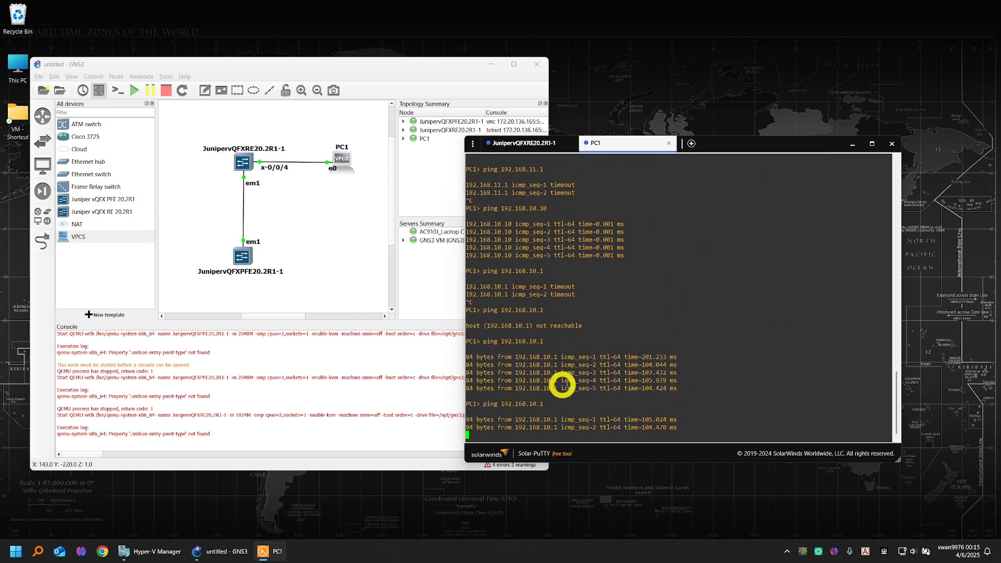
{"action": "left_click", "coordinate": [530, 143]}
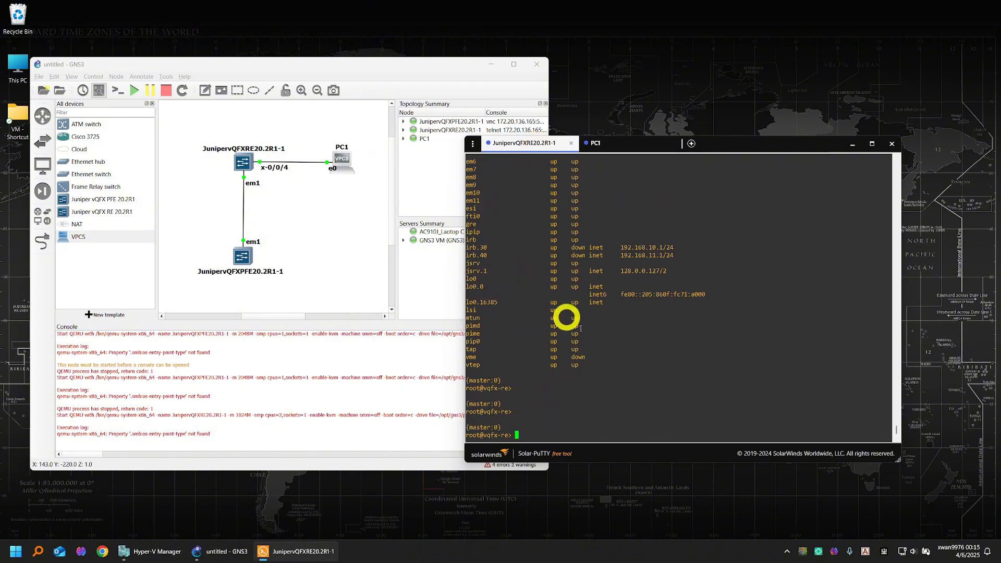
{"action": "left_click", "coordinate": [610, 143]}
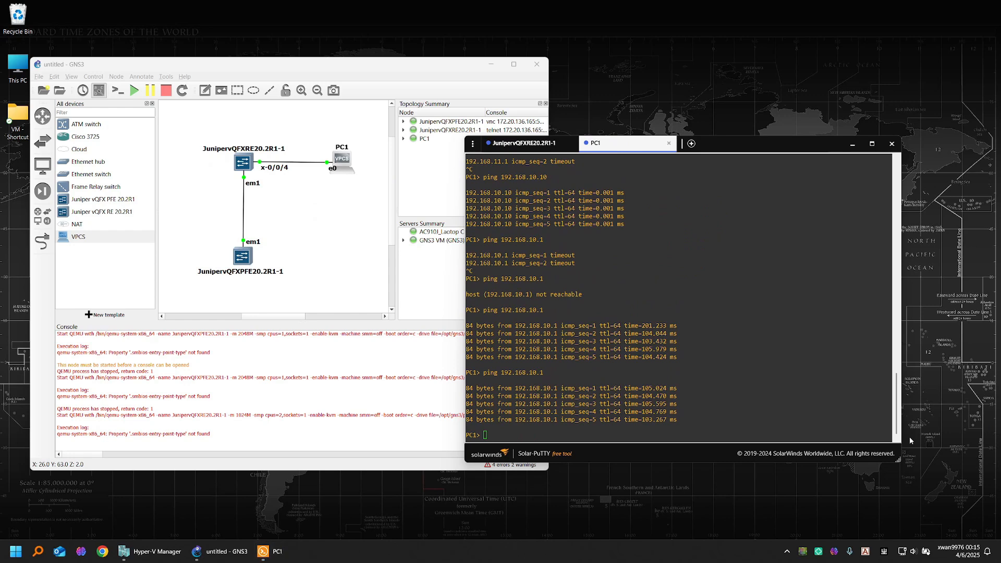
Step: Add a second VPCS host, PC2, on the GNS3 VM server and place it below PC1
{"action": "left_click_drag", "start_coordinate": [77, 245], "coordinate": [337, 247]}
{"action": "left_click", "coordinate": [288, 271]}
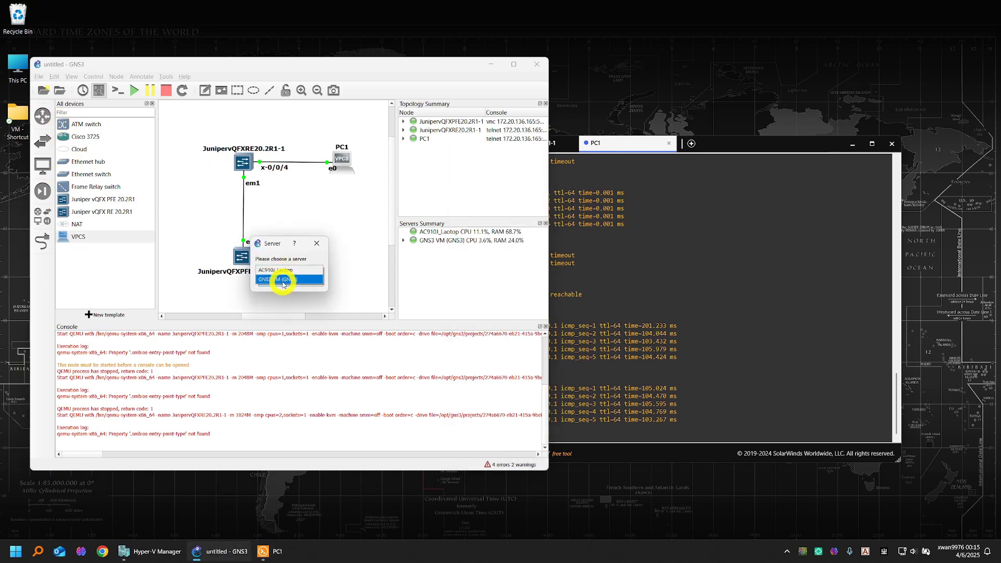
{"action": "left_click", "coordinate": [295, 277]}
{"action": "left_click", "coordinate": [274, 282]}
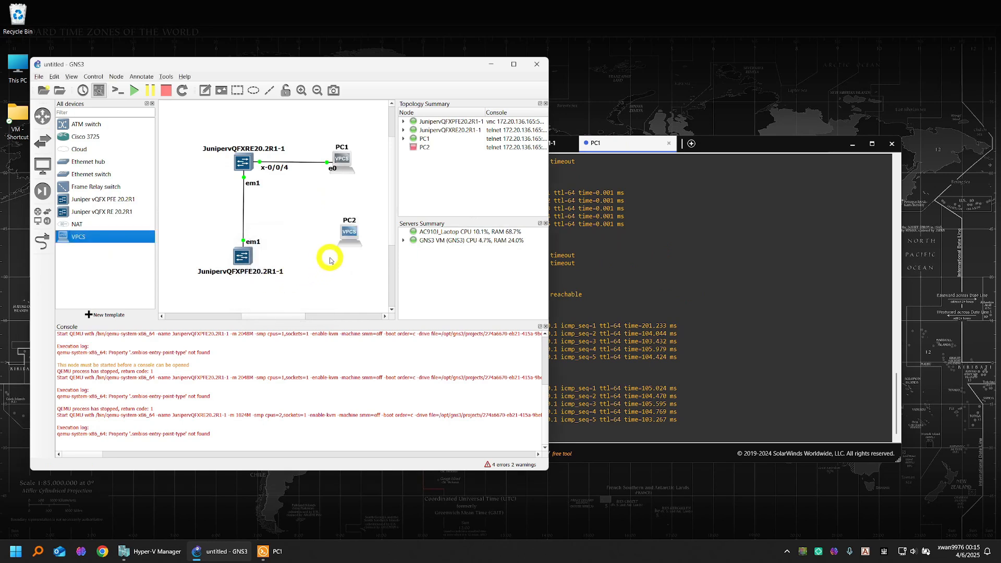
{"action": "left_click_drag", "start_coordinate": [347, 231], "coordinate": [339, 220]}
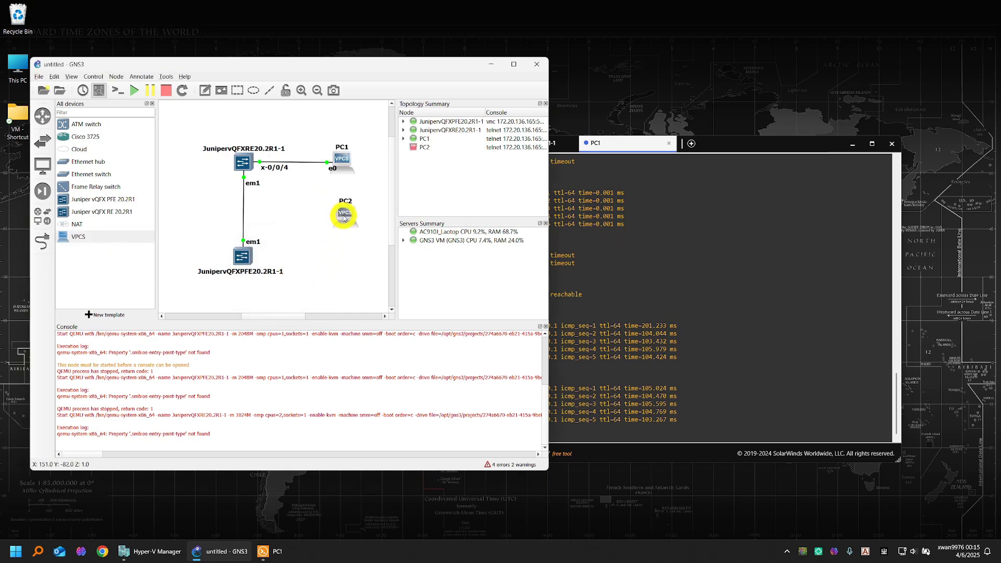
Step: Link PC2's Ethernet0 to port x-0/0/5 of JunipervQFXRE20.2R1-1
{"action": "left_click", "coordinate": [42, 241]}
{"action": "left_click", "coordinate": [345, 214]}
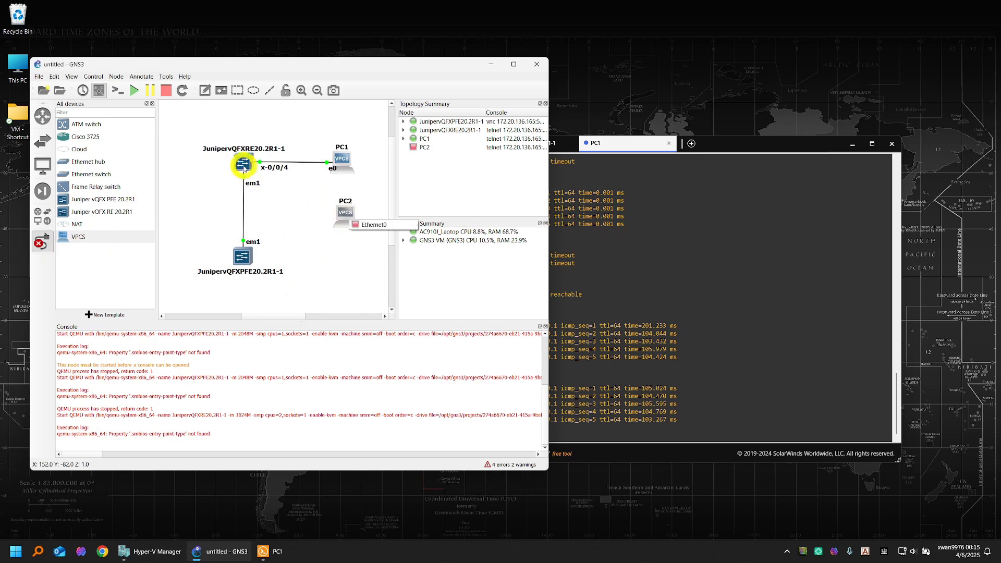
{"action": "left_click", "coordinate": [378, 224]}
{"action": "left_click", "coordinate": [244, 166]}
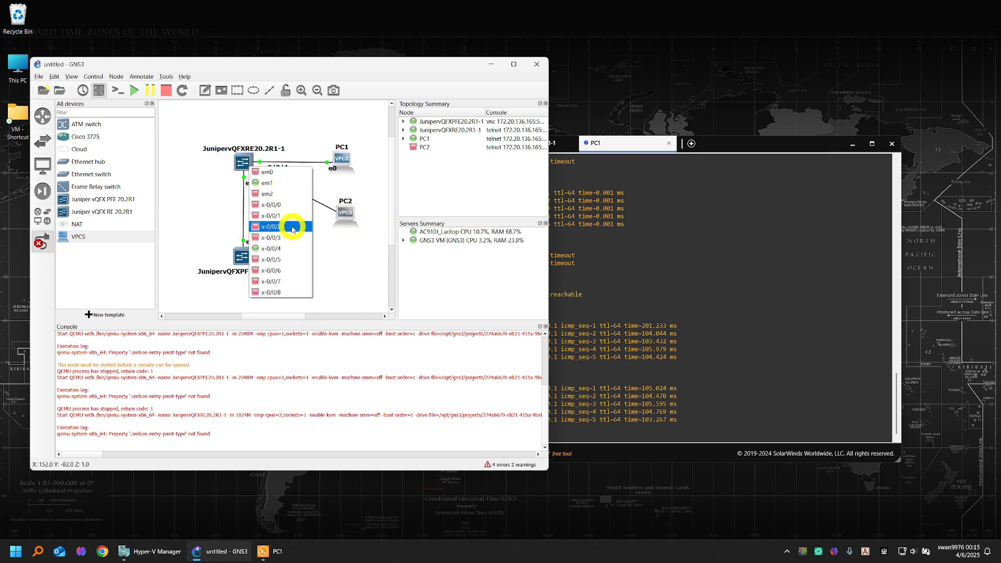
{"action": "left_click", "coordinate": [281, 259]}
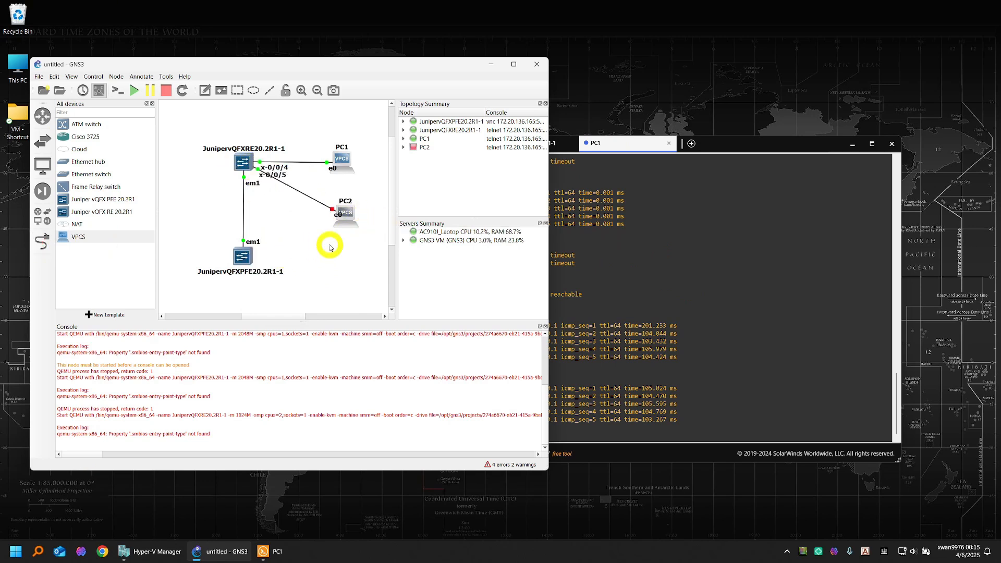
Step: Move PC2 to the opposite side of the RE switch from PC1 and separate the overlapping port labels
{"action": "left_click_drag", "start_coordinate": [342, 208], "coordinate": [176, 156]}
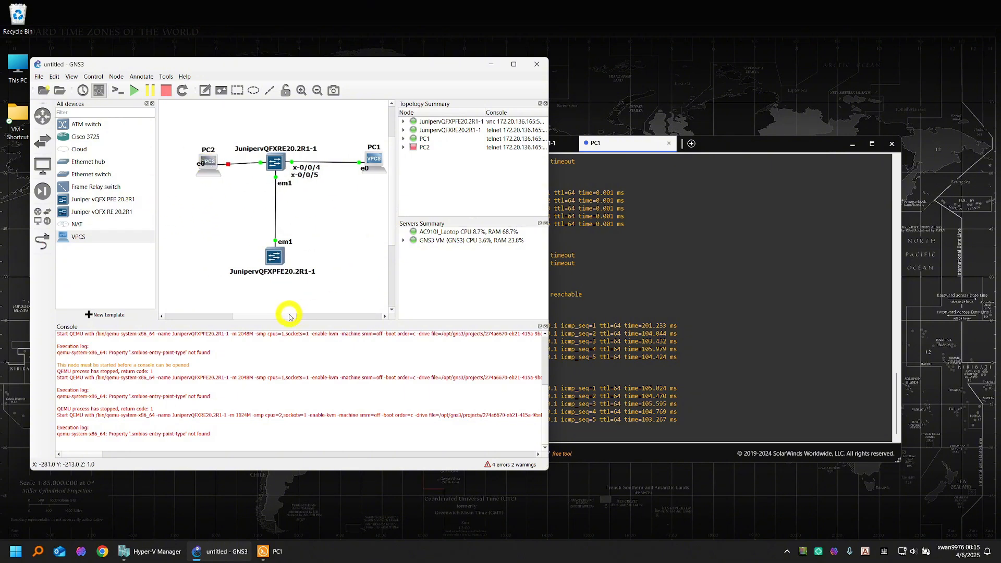
{"action": "left_click_drag", "start_coordinate": [289, 315], "coordinate": [286, 316]}
{"action": "left_click_drag", "start_coordinate": [316, 175], "coordinate": [201, 157]}
Step: Start PC2 and open its console
{"action": "right_click", "coordinate": [202, 157]}
{"action": "left_click", "coordinate": [227, 186]}
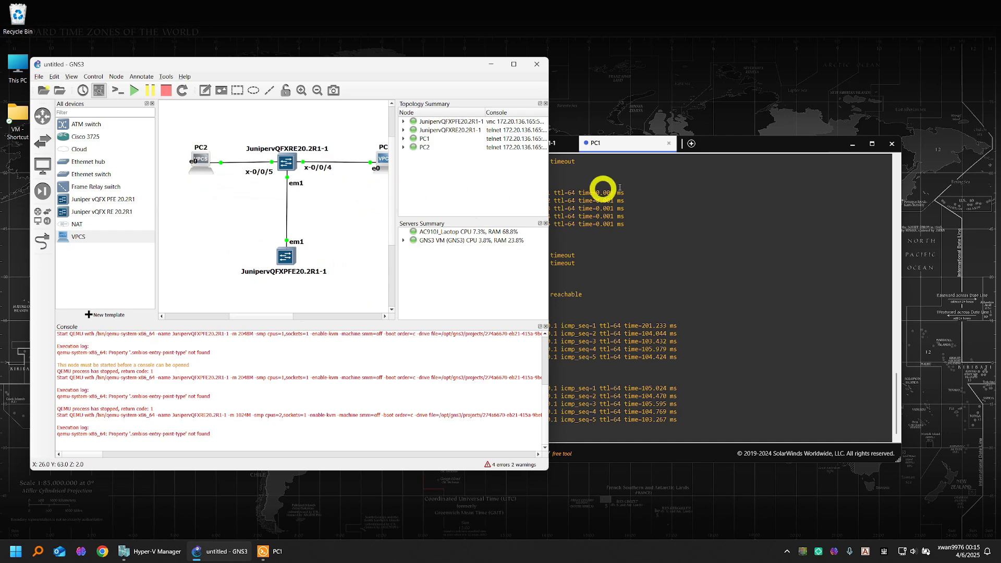
{"action": "left_click", "coordinate": [748, 145]}
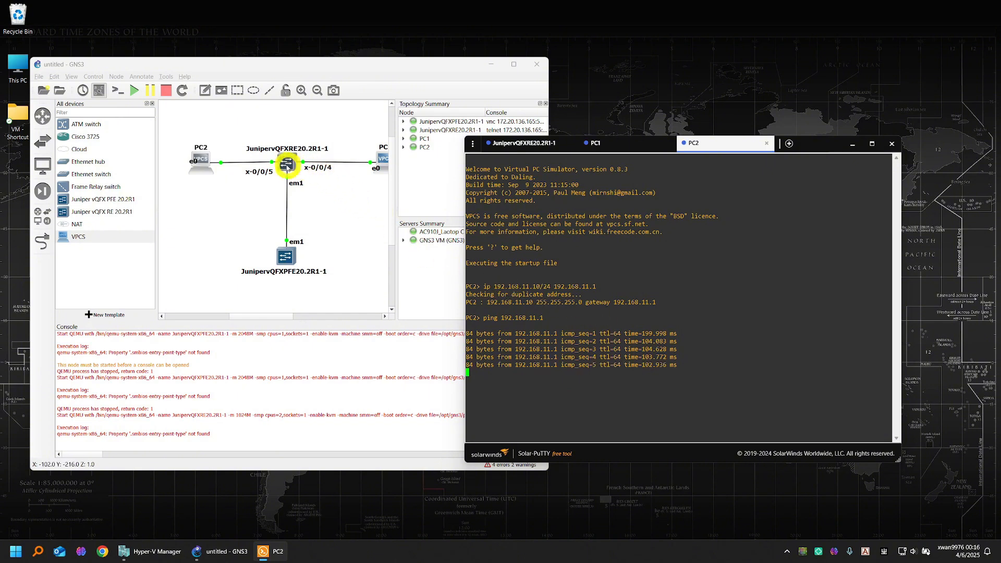
Step: Display the RE switch's full interface configuration with show configuration interfaces, through the IRB units
{"action": "left_click", "coordinate": [527, 148]}
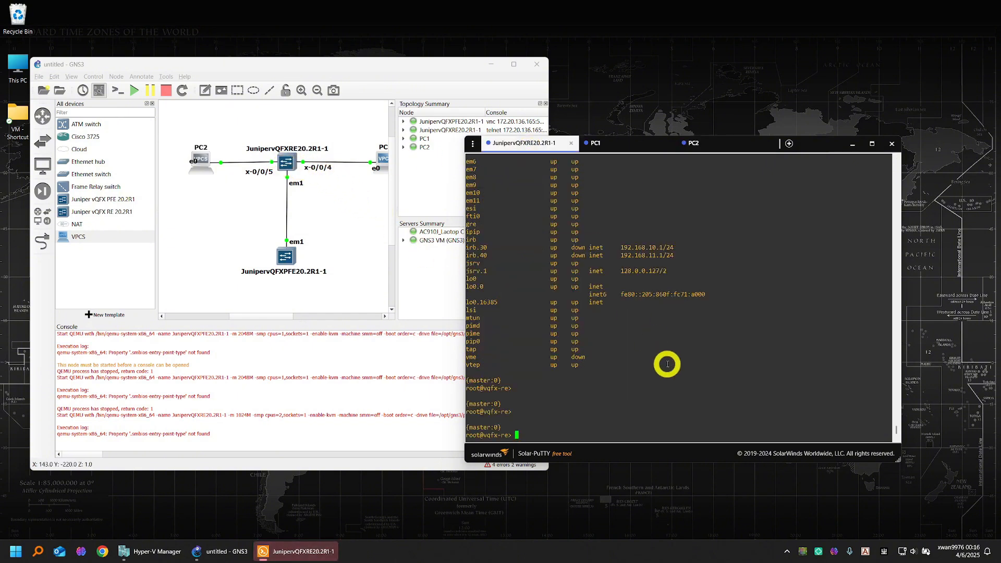
{"action": "type", "text": "show configuration interfaces"}
{"action": "key", "text": "Return"}
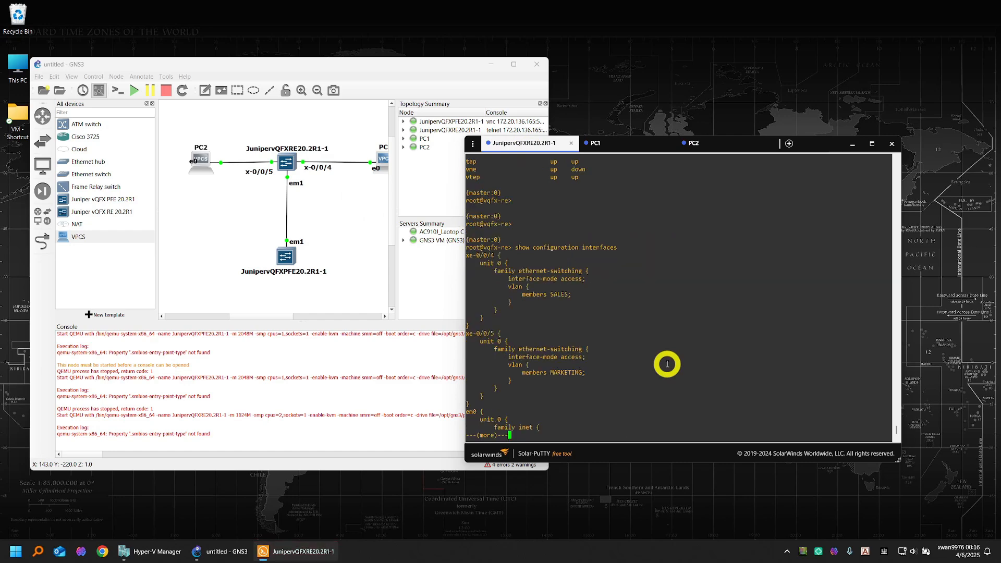
{"action": "key", "text": "space"}
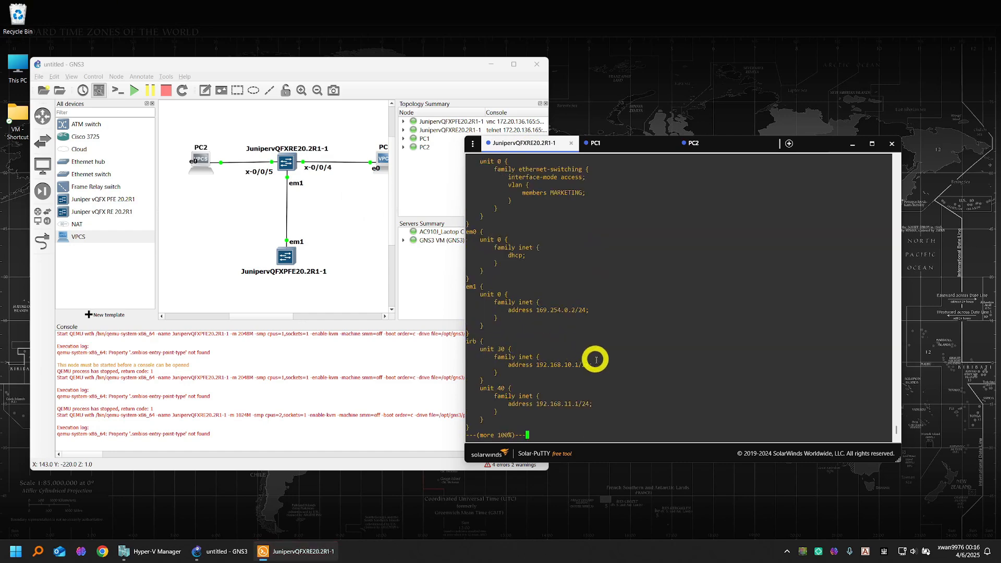